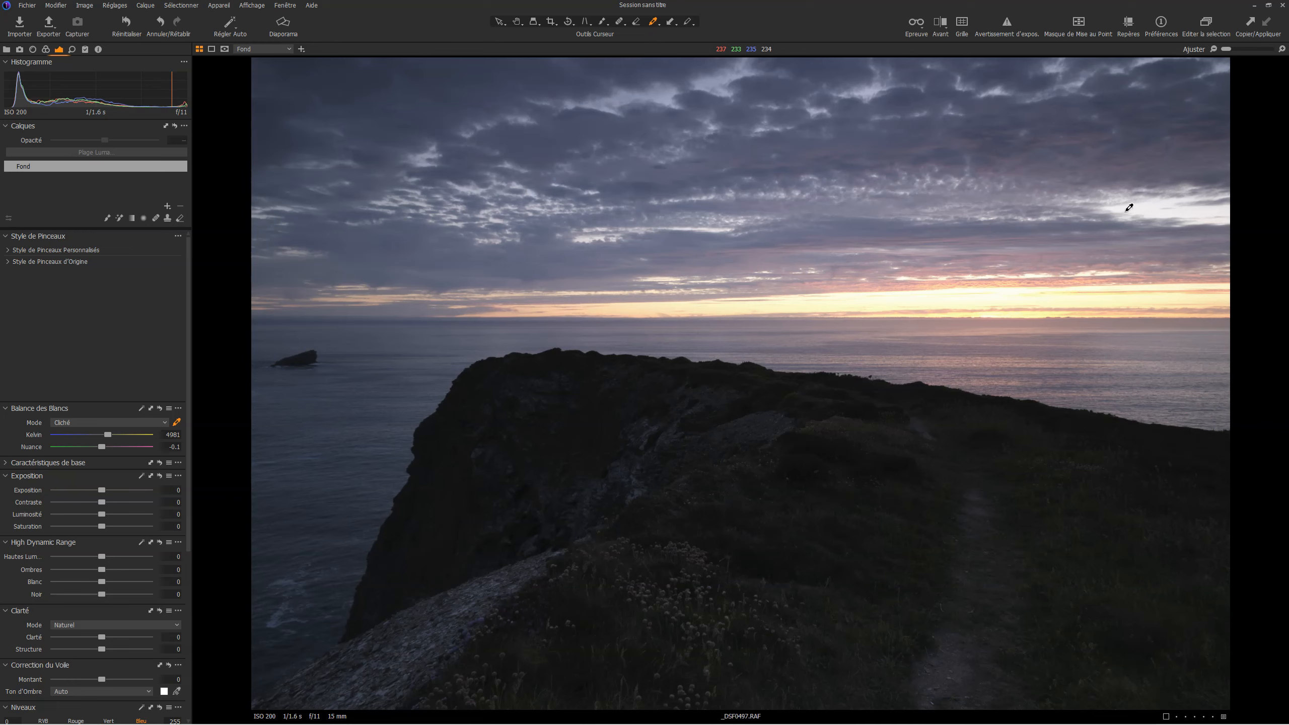
Step: Sample the white balance from the bright cloud above the sunset and set the base exposure's Luminosité to 21
click(1128, 208)
click(176, 423)
drag(102, 516, 120, 515)
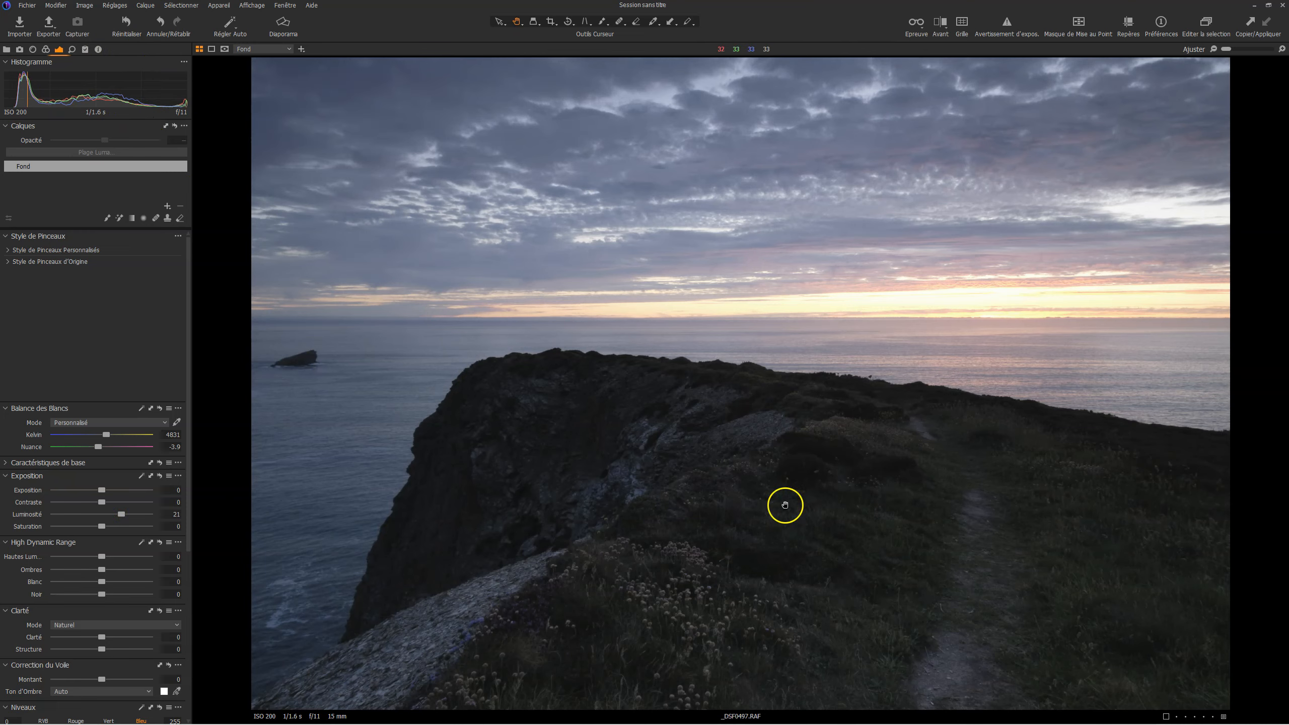
Step: Set the High Dynamic Range Ombres to 19 and Hautes Lumières to -68 to open the foreground and recover the sky
click(104, 570)
drag(111, 573, 114, 572)
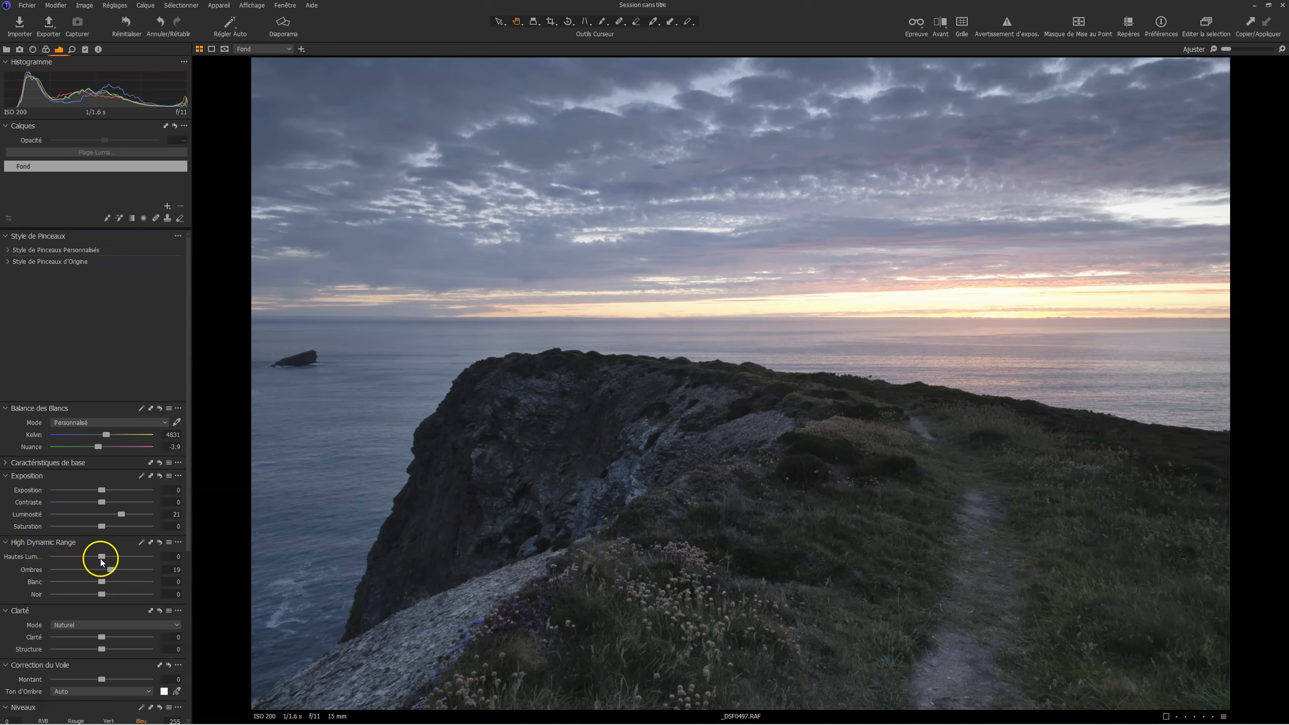
drag(102, 558, 69, 561)
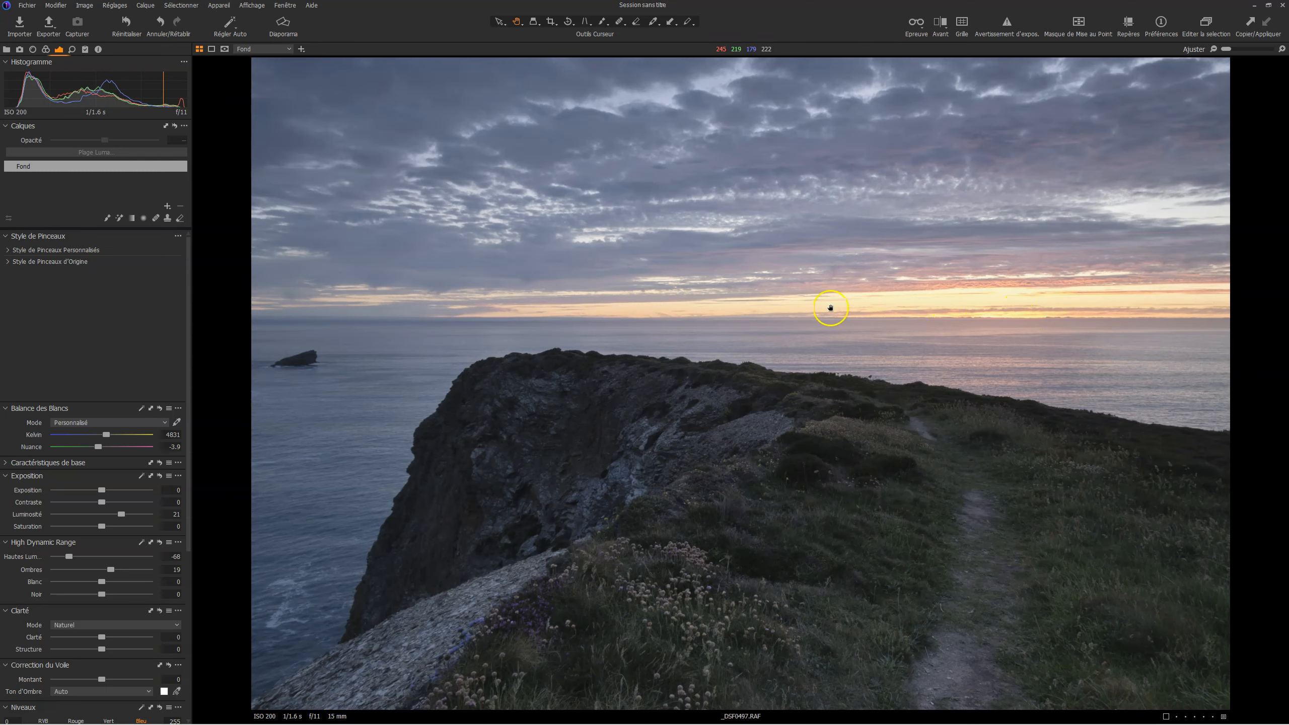
Step: Straighten the photo along the sea horizon, then fit the whole image in the viewer
click(568, 20)
scroll(305, 317, up, 1)
scroll(305, 316, up, 1)
scroll(305, 316, down, 1)
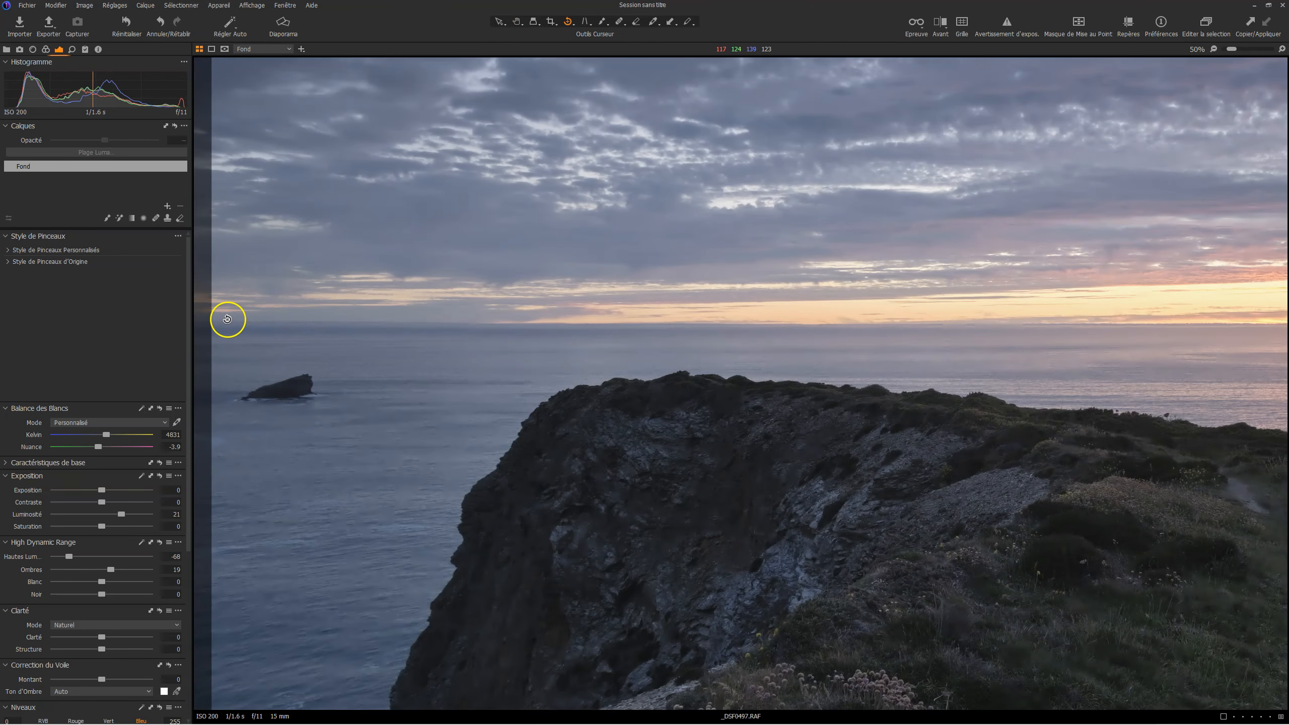
drag(225, 320, 752, 324)
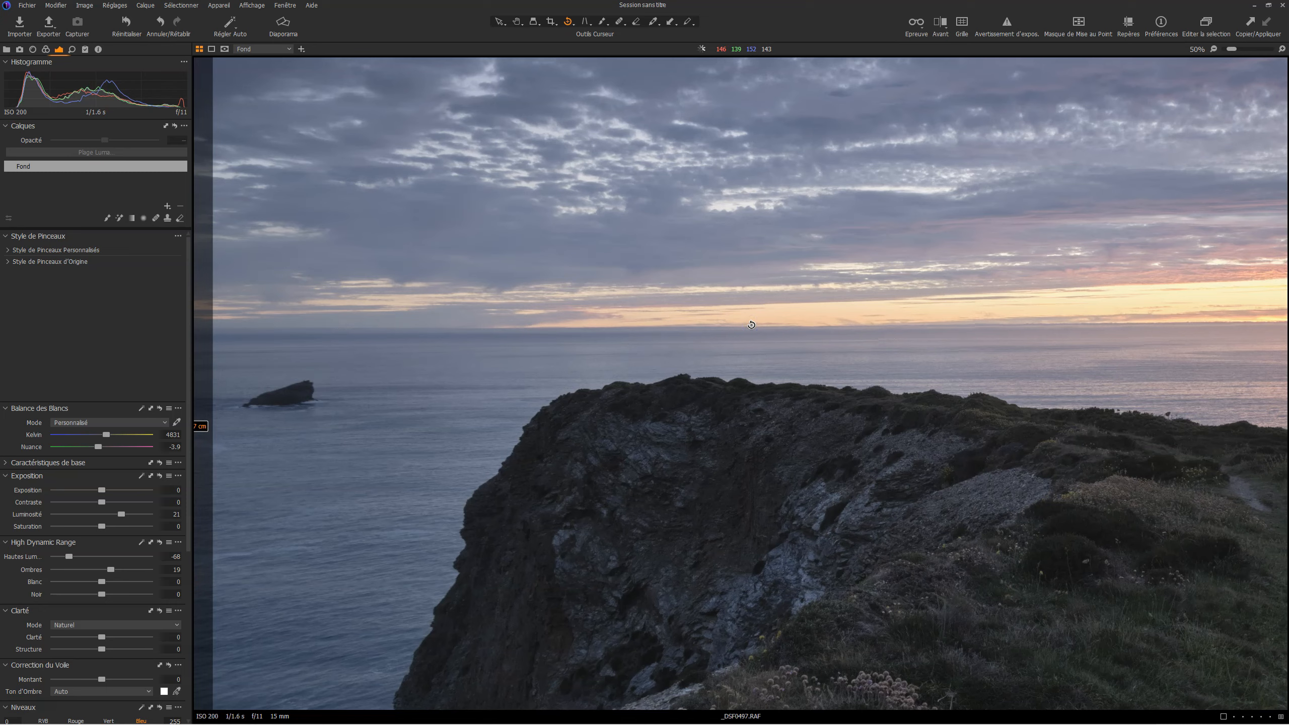
click(572, 22)
click(517, 21)
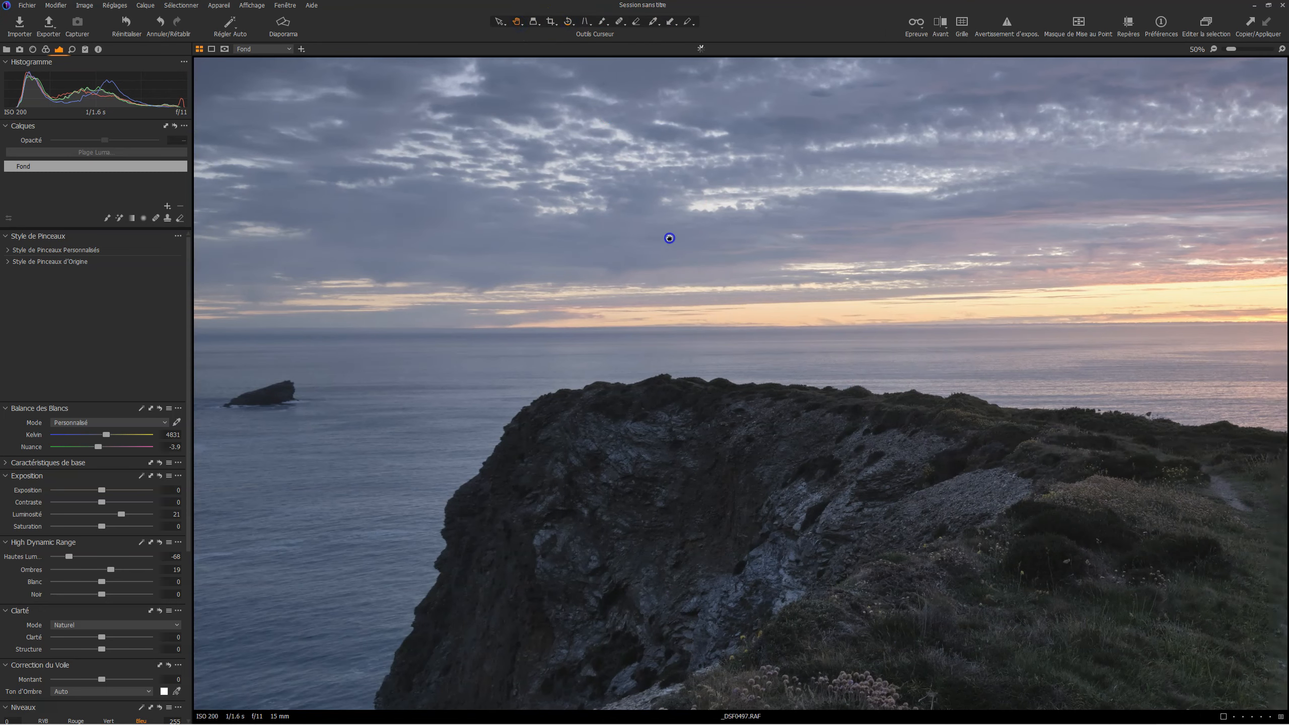
double_click(669, 237)
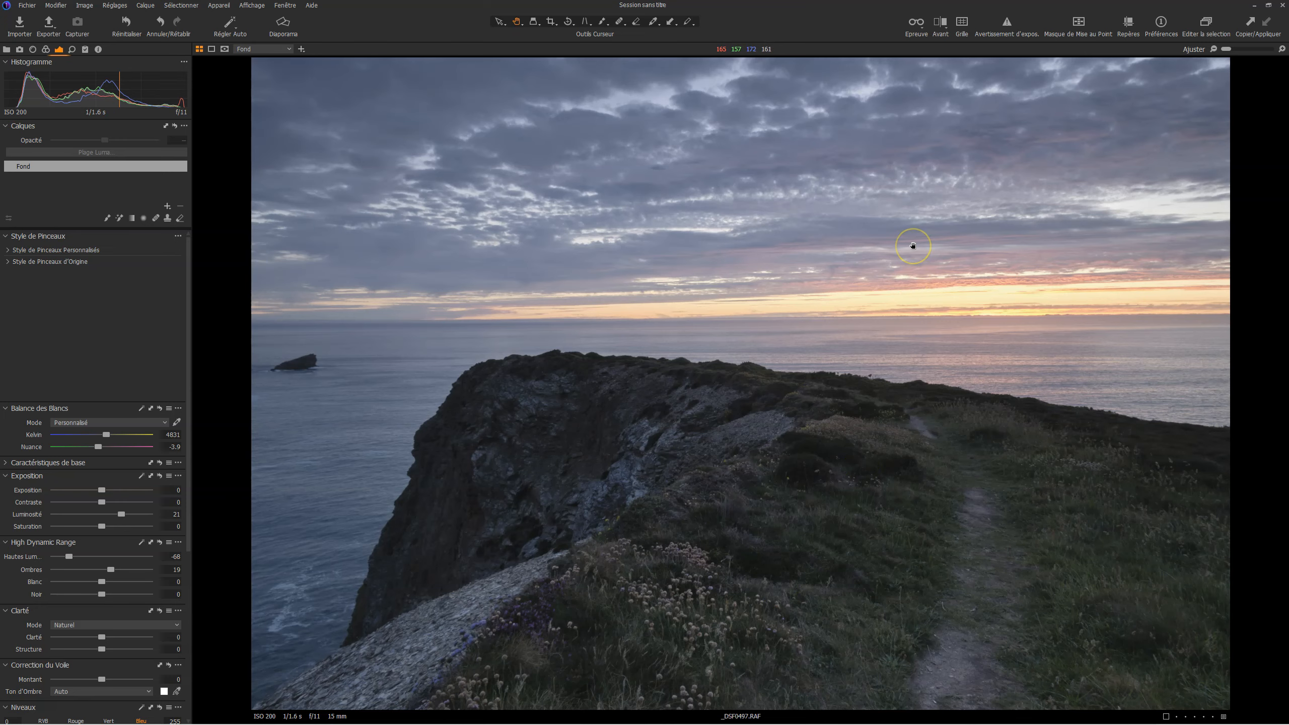
Step: Compare the adjusted photo with its original version
key(y)
key(y)
key(y)
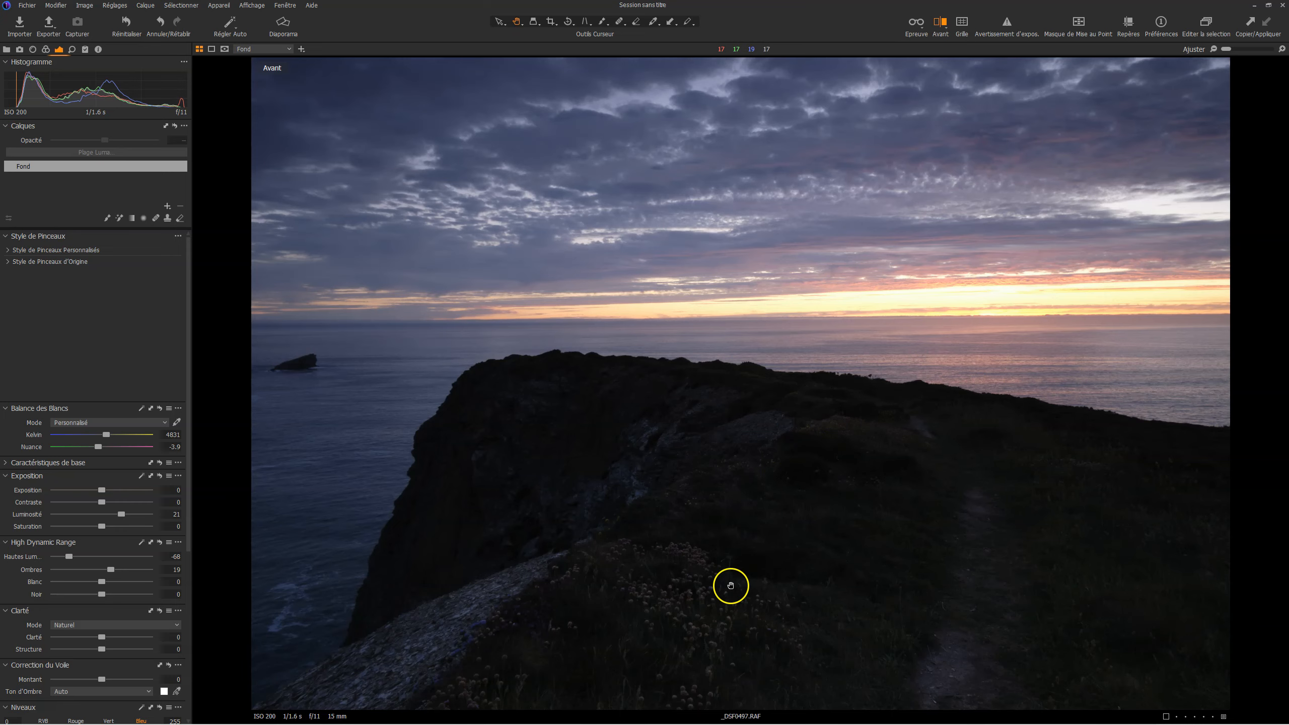
key(y)
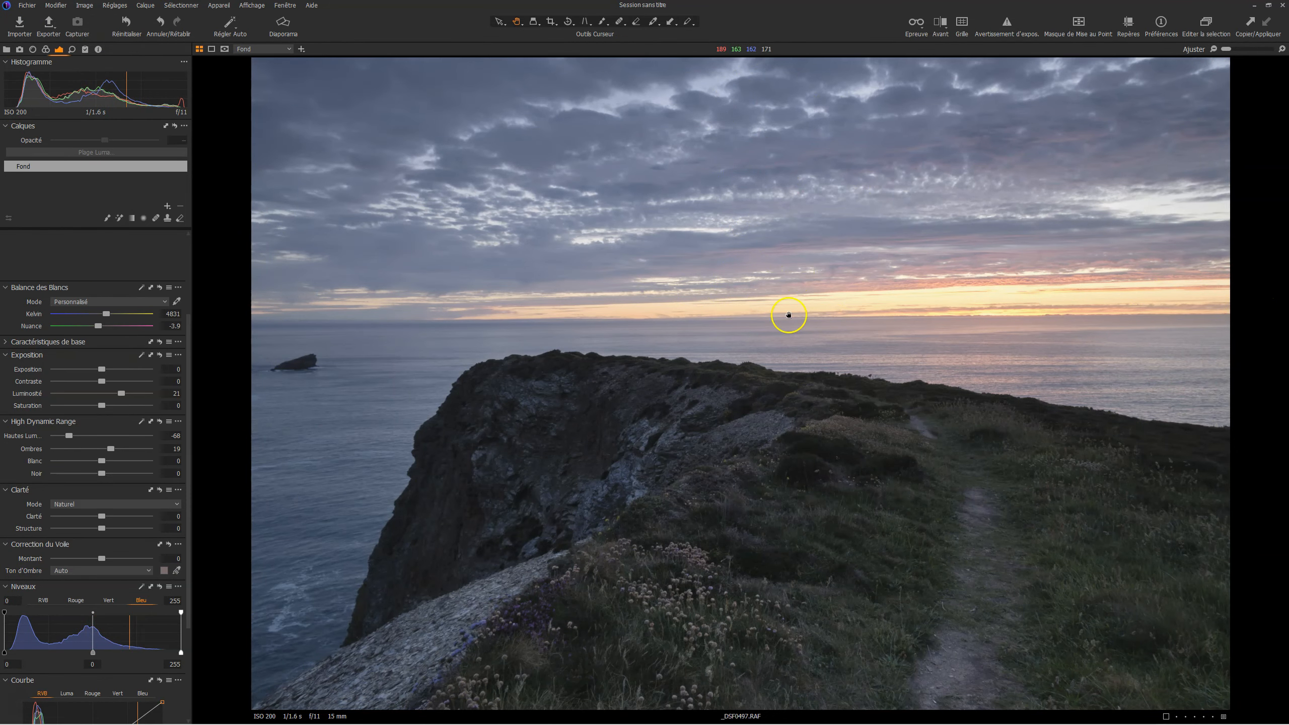
Step: Create a linear gradient mask over the sky, centred near the horizon, and tighten its lower transition while checking the mask overlay
click(132, 219)
drag(754, 78, 756, 245)
drag(757, 163, 754, 312)
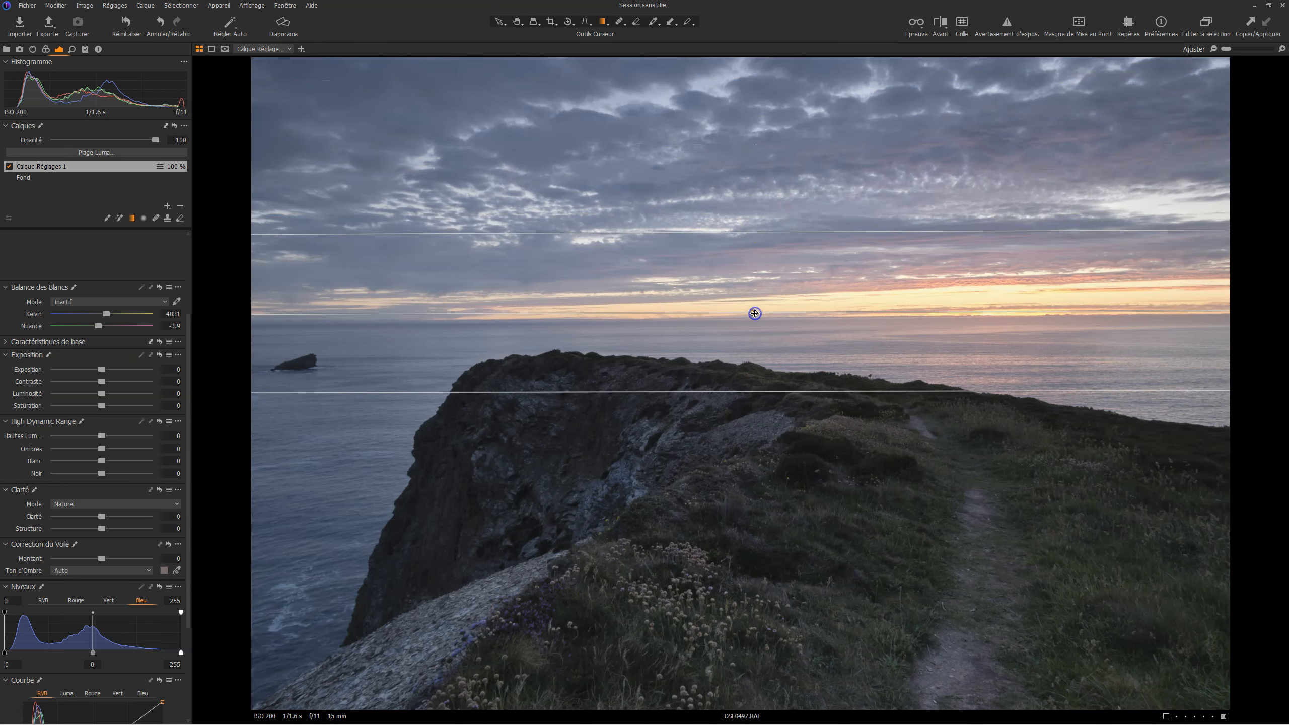
key(m)
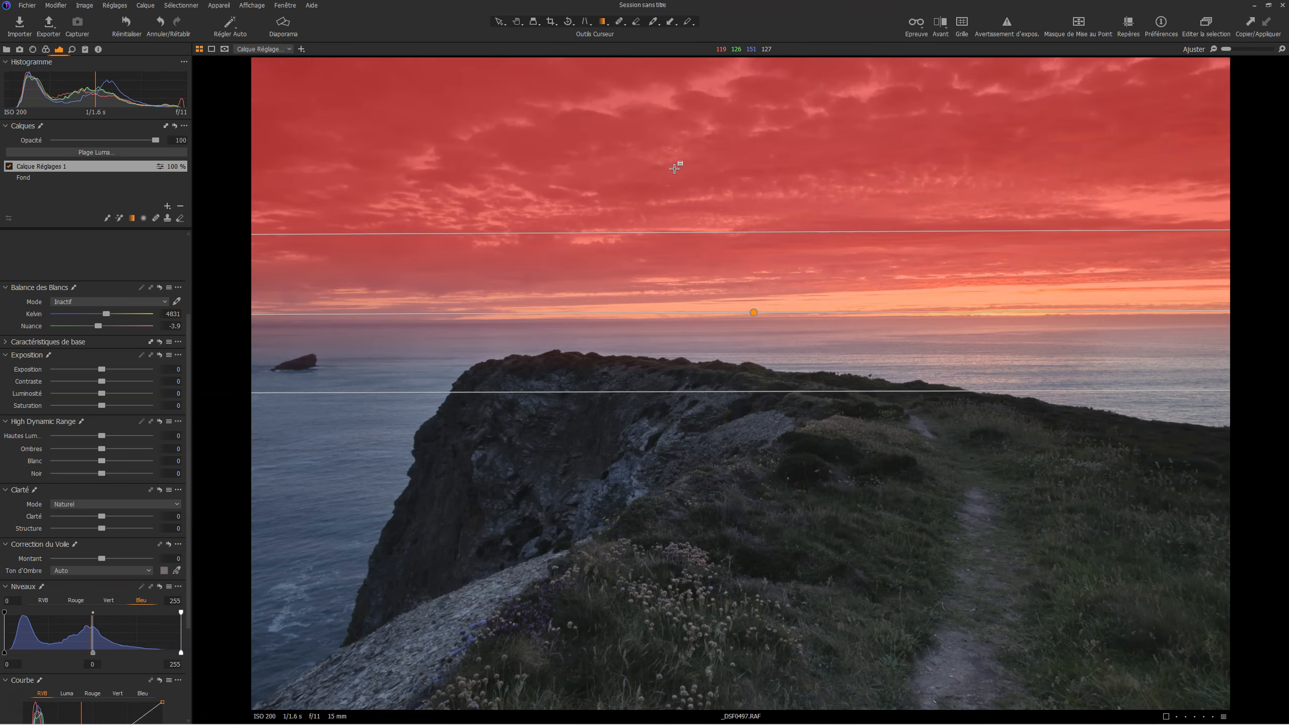
drag(772, 390, 773, 373)
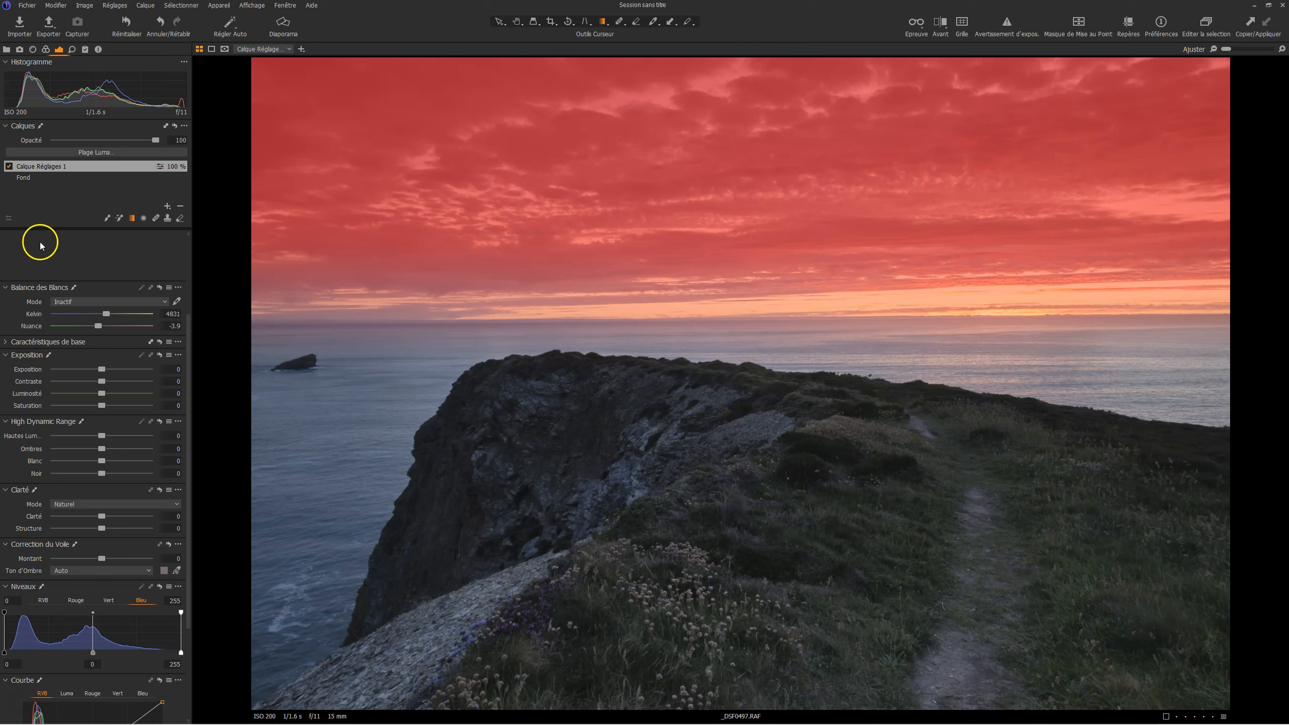
key(m)
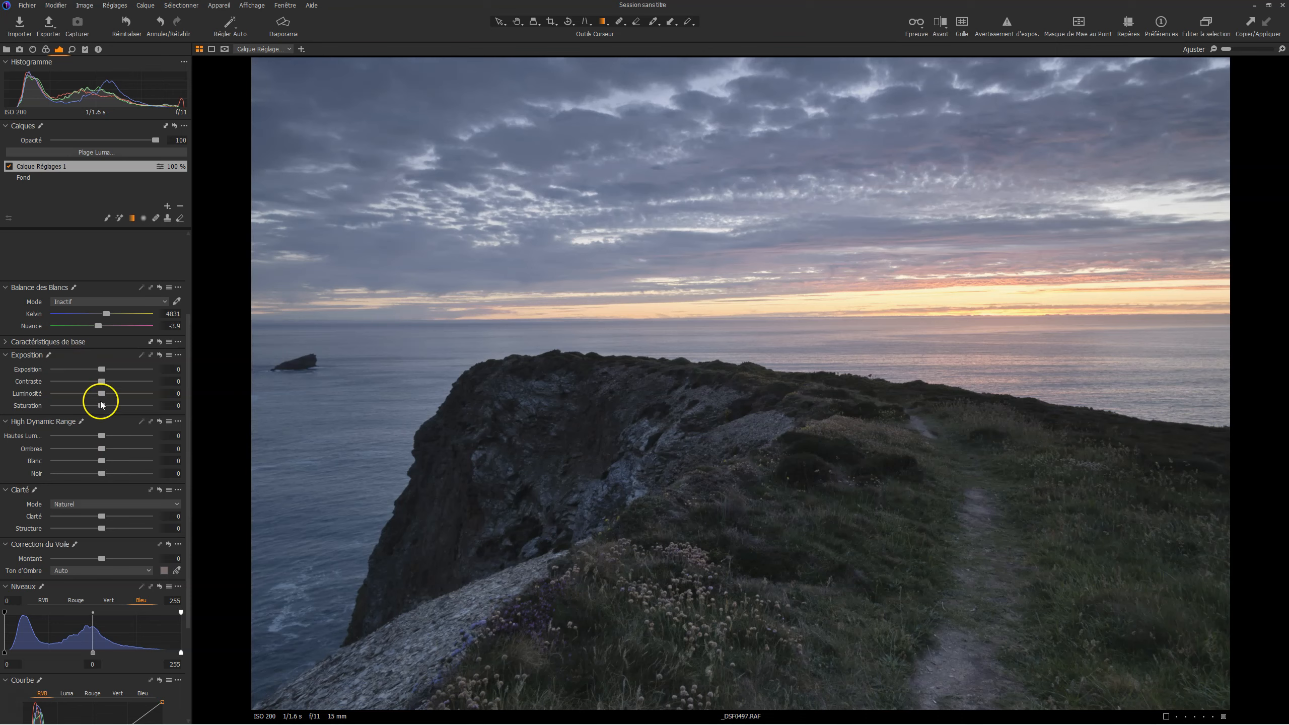
Step: Set the sky layer's Contraste to 19 and pull its RGB curve midpoint down to input 137, output 107
drag(101, 380, 119, 380)
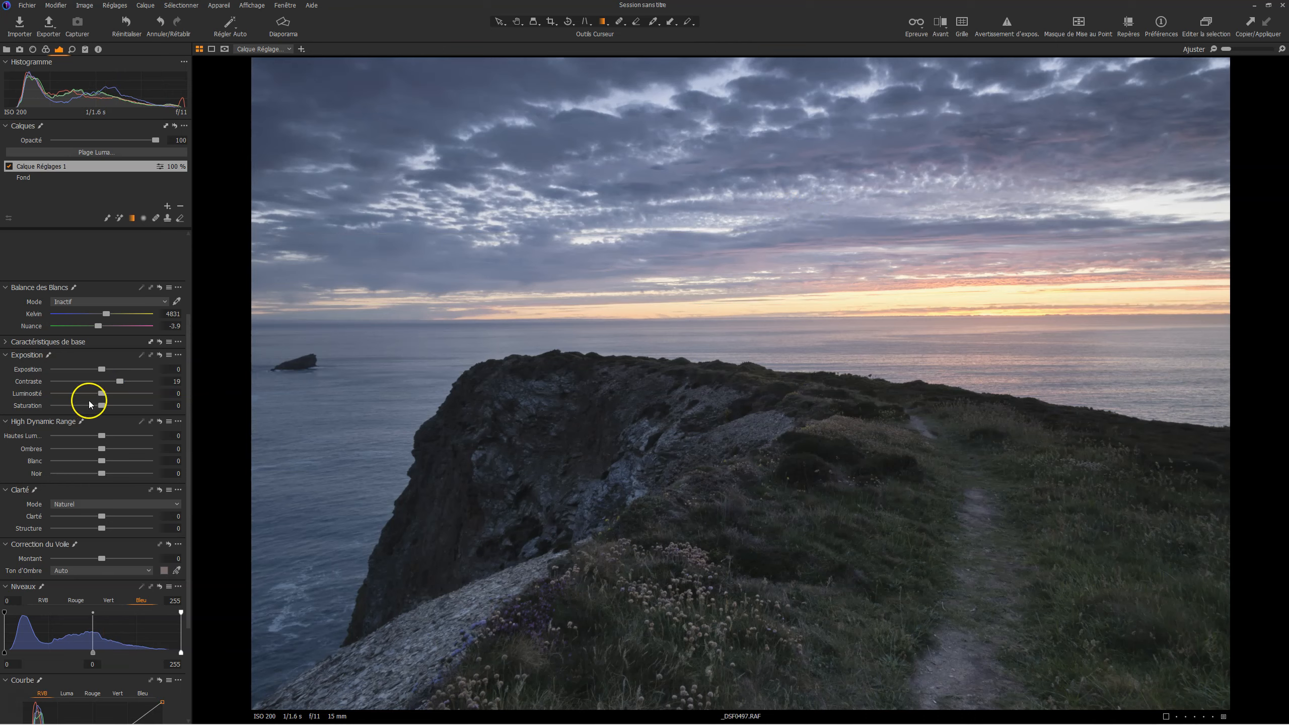
drag(120, 381, 122, 385)
scroll(138, 475, down, 3)
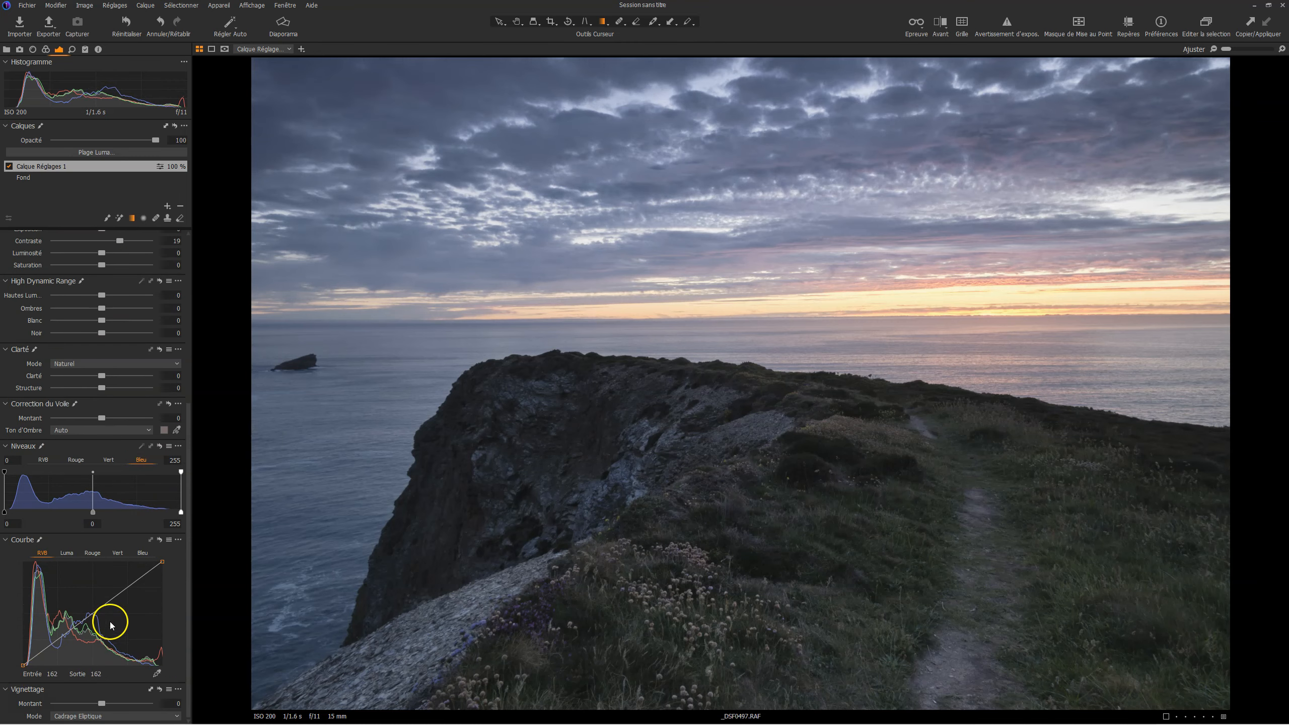
click(92, 614)
drag(93, 615, 97, 622)
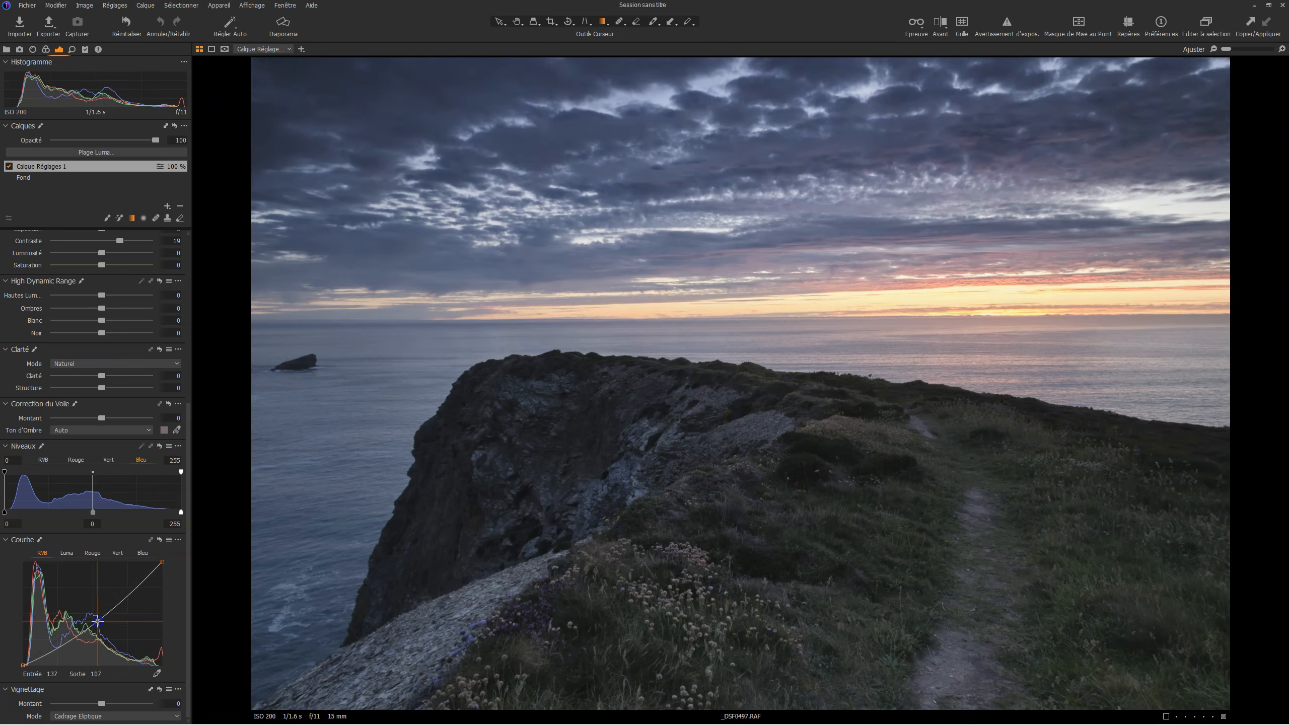
Step: Set the sky layer's Luminosité to -2 and compare the photo with the layer off and on
scroll(115, 343, up, 3)
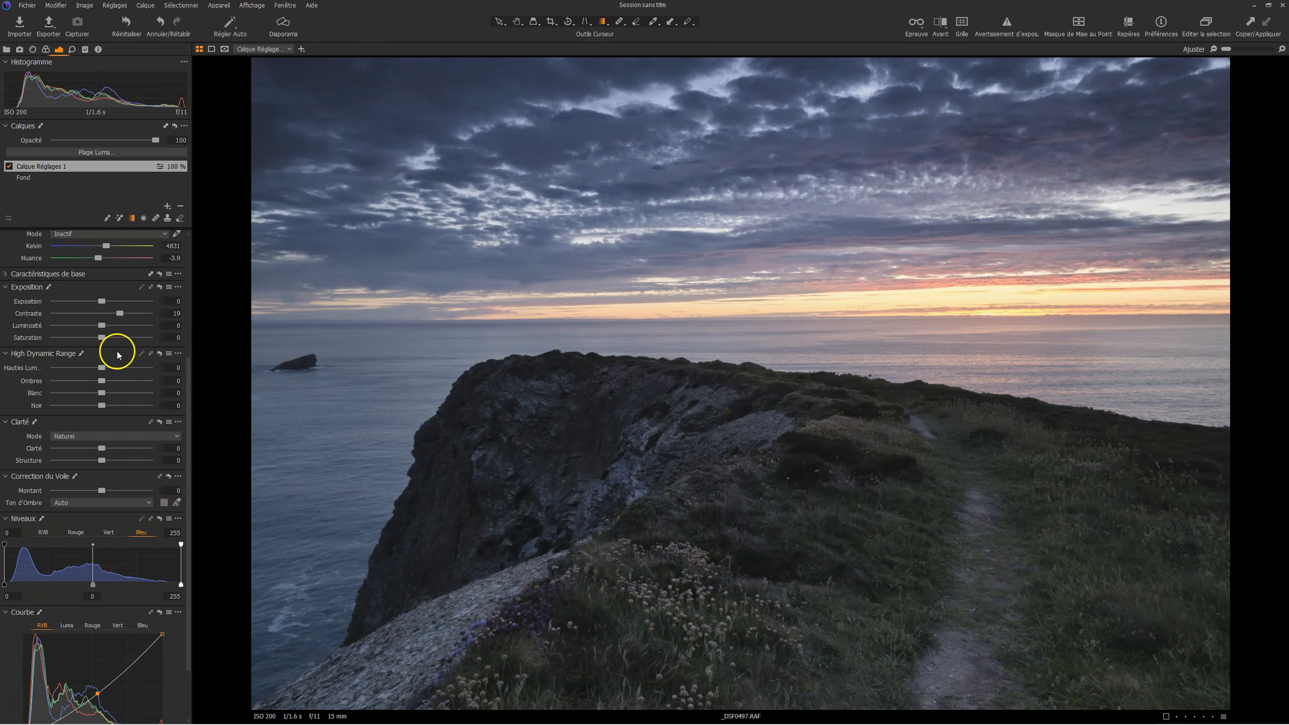
click(103, 326)
mouse_move(103, 327)
mouse_down()
mouse_move(89, 326)
mouse_move(102, 330)
mouse_up()
click(8, 166)
click(8, 167)
click(8, 166)
click(8, 166)
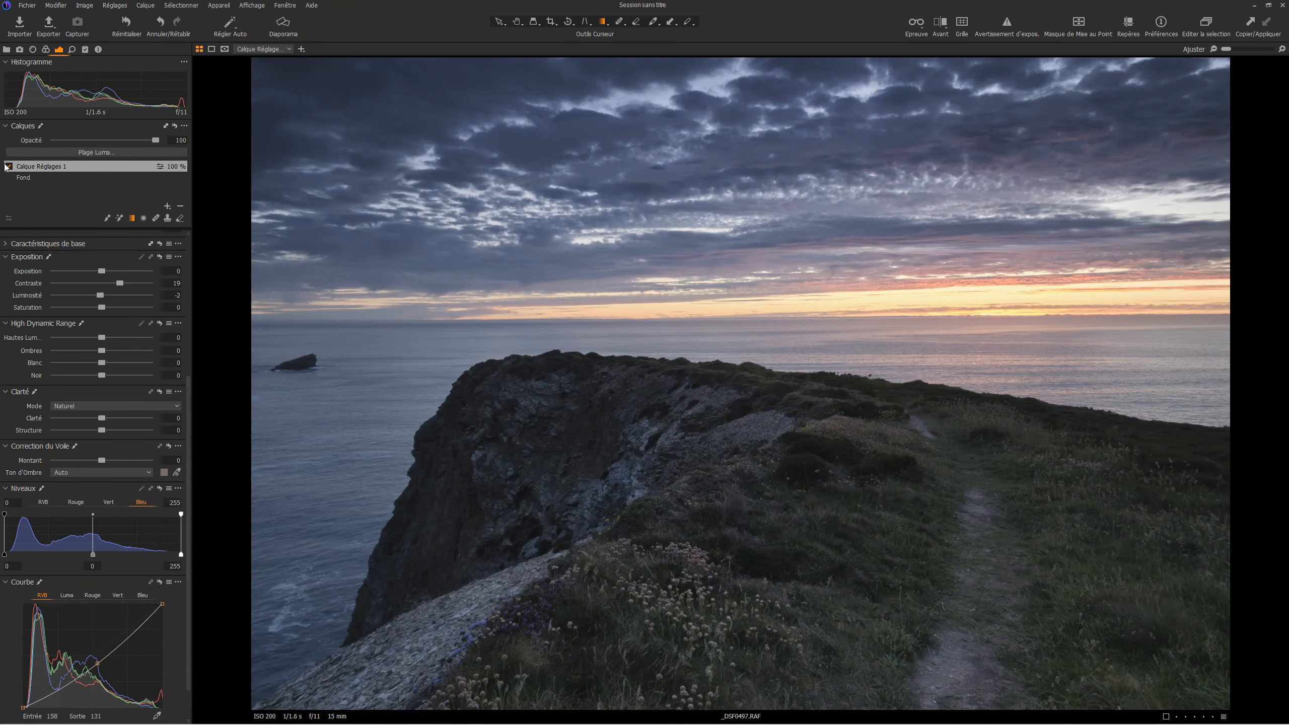
Step: Raise the sky layer's Saturation to 26 and compare the result with the layer off and on
click(103, 308)
drag(109, 310, 114, 307)
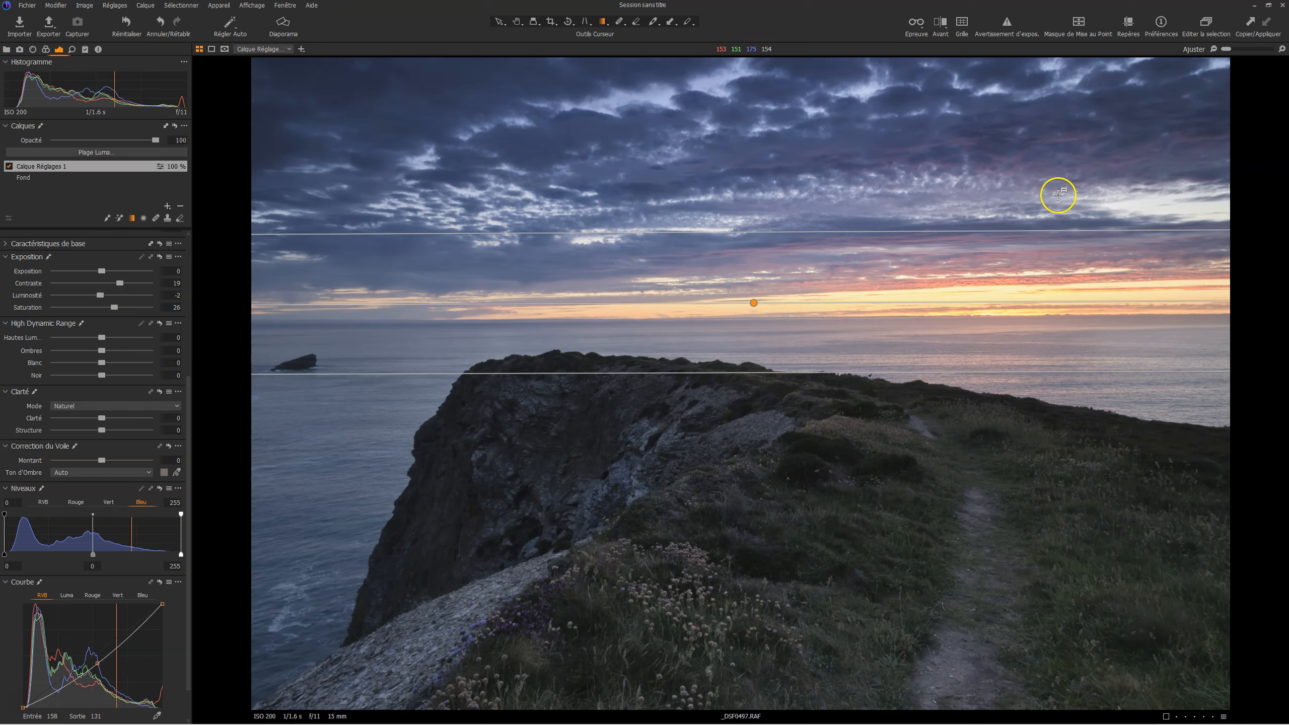
click(9, 167)
click(9, 167)
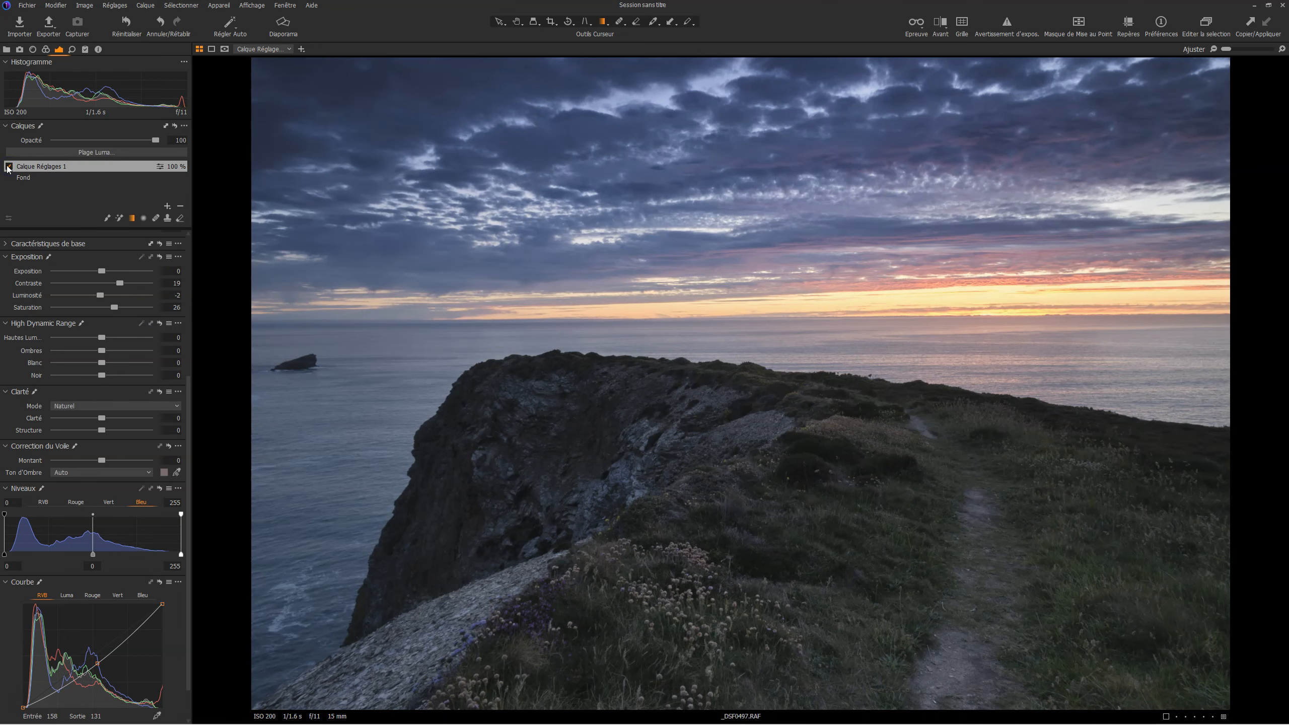
click(9, 167)
click(9, 167)
Step: Sample the dark blue clouds in the basic colour editor and set that blue's Saturation to -19.8 and Luminosité to -16.3
click(46, 50)
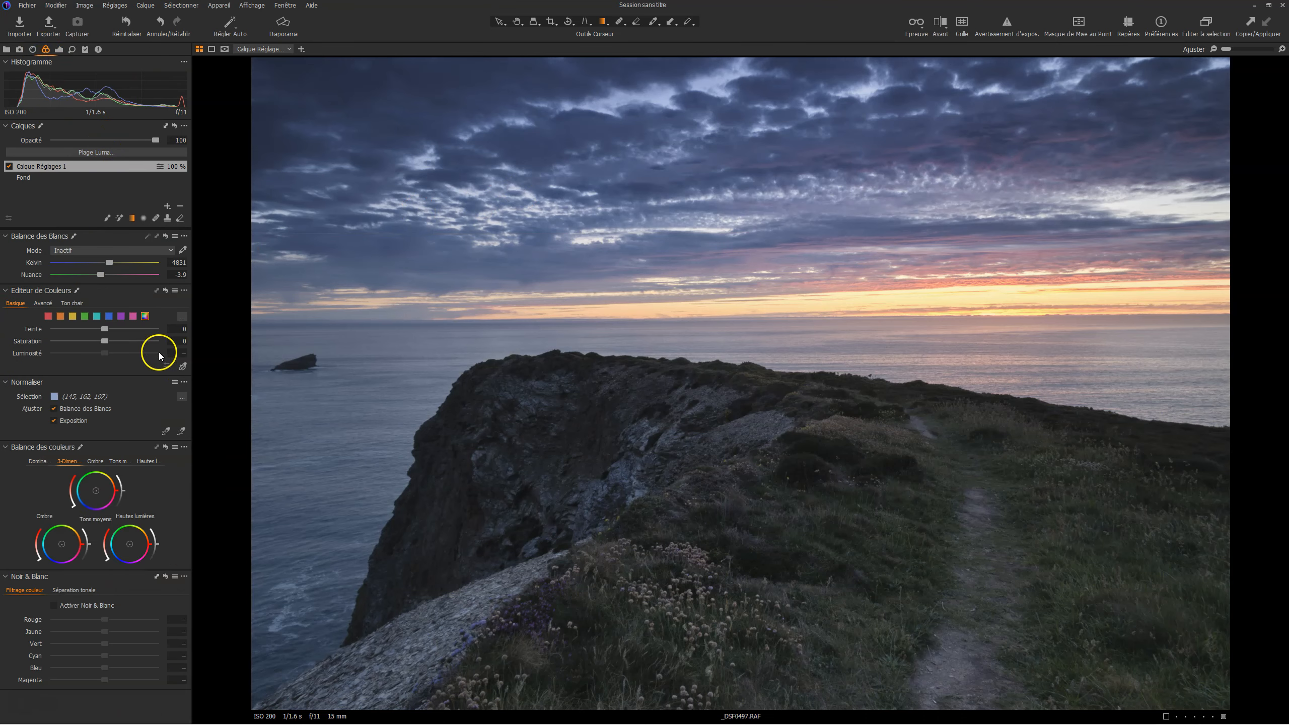
click(183, 366)
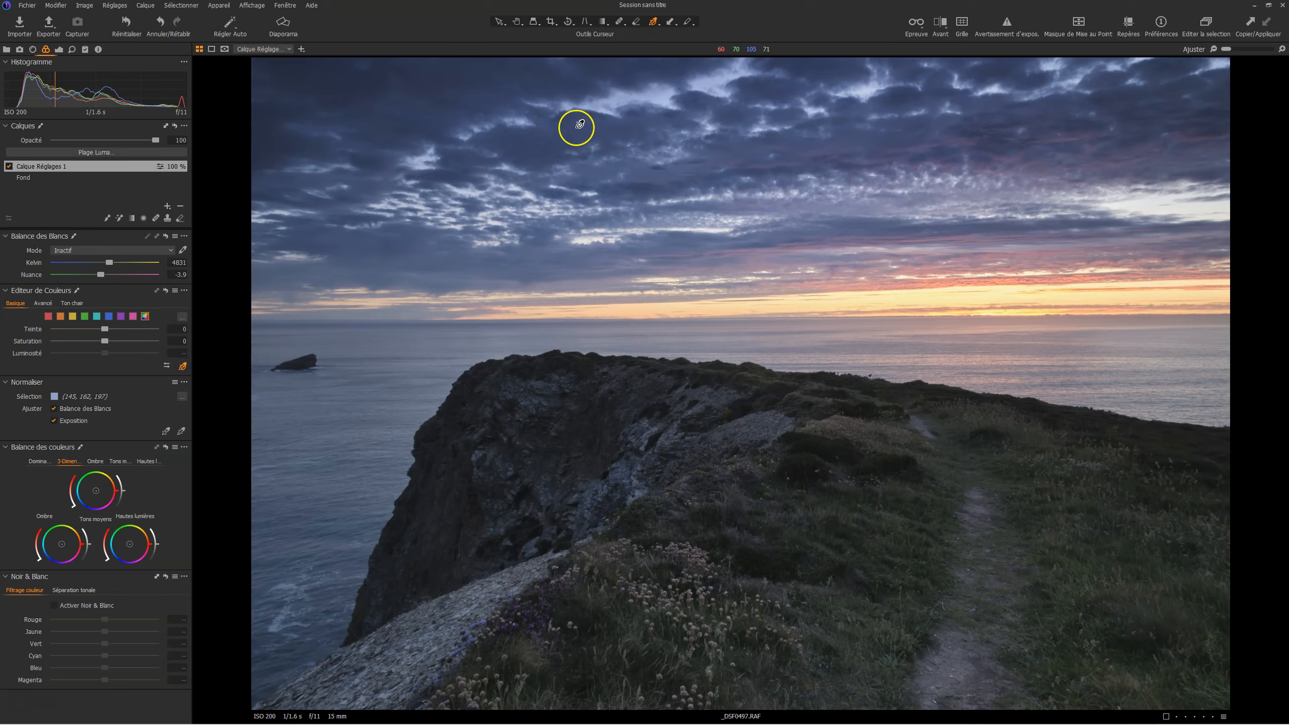
click(535, 138)
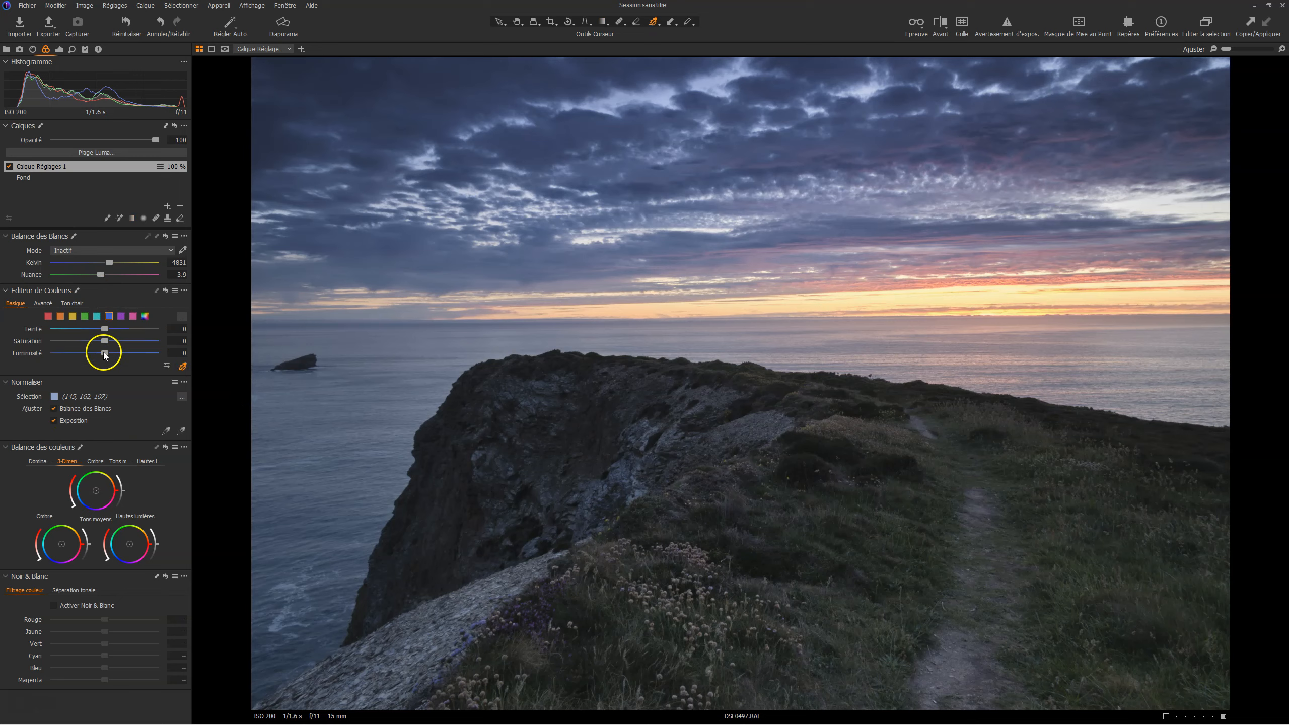
drag(107, 346, 96, 341)
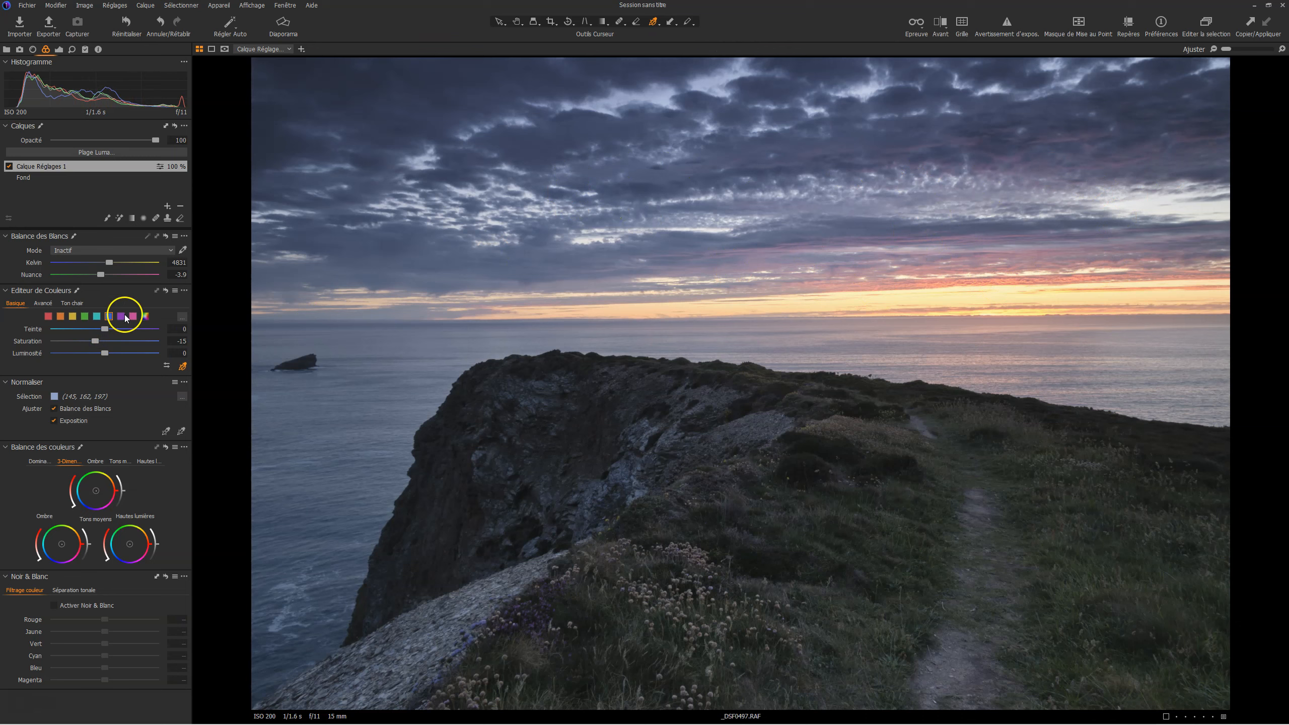
drag(90, 341, 96, 341)
mouse_move(103, 353)
mouse_down()
mouse_move(85, 357)
mouse_move(92, 341)
mouse_up()
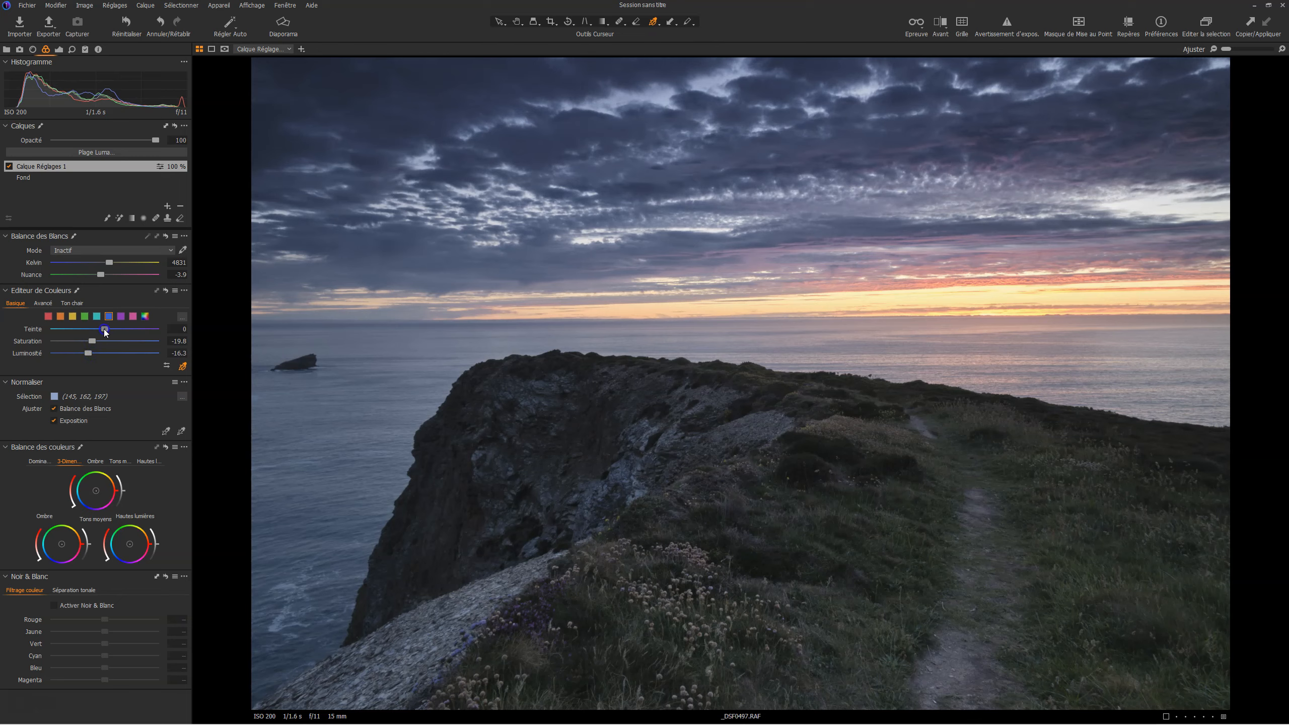
Step: Shift the blue range's Teinte toward purple and check the sky with the layer off and on
drag(113, 329, 121, 330)
click(9, 167)
click(8, 167)
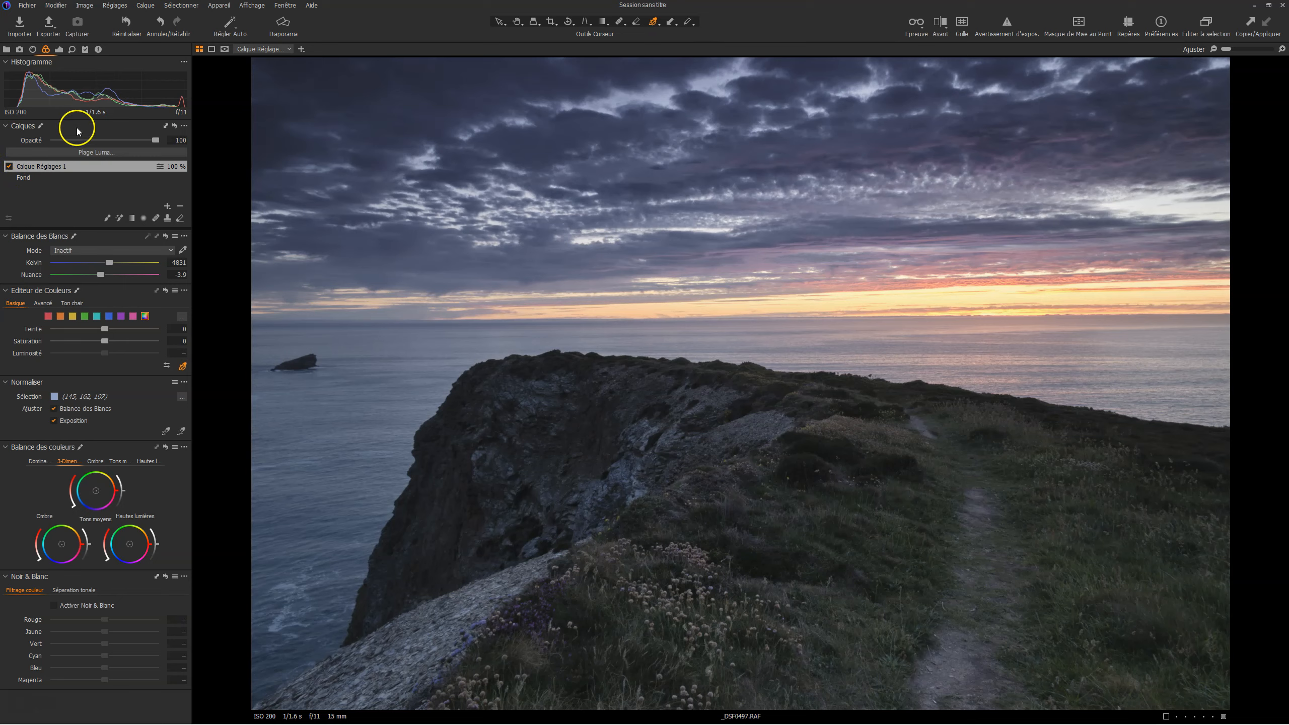
Step: Soften the sky layer with Clarté -43 and Structure -44, then compare the photo with the layer off and on
click(59, 49)
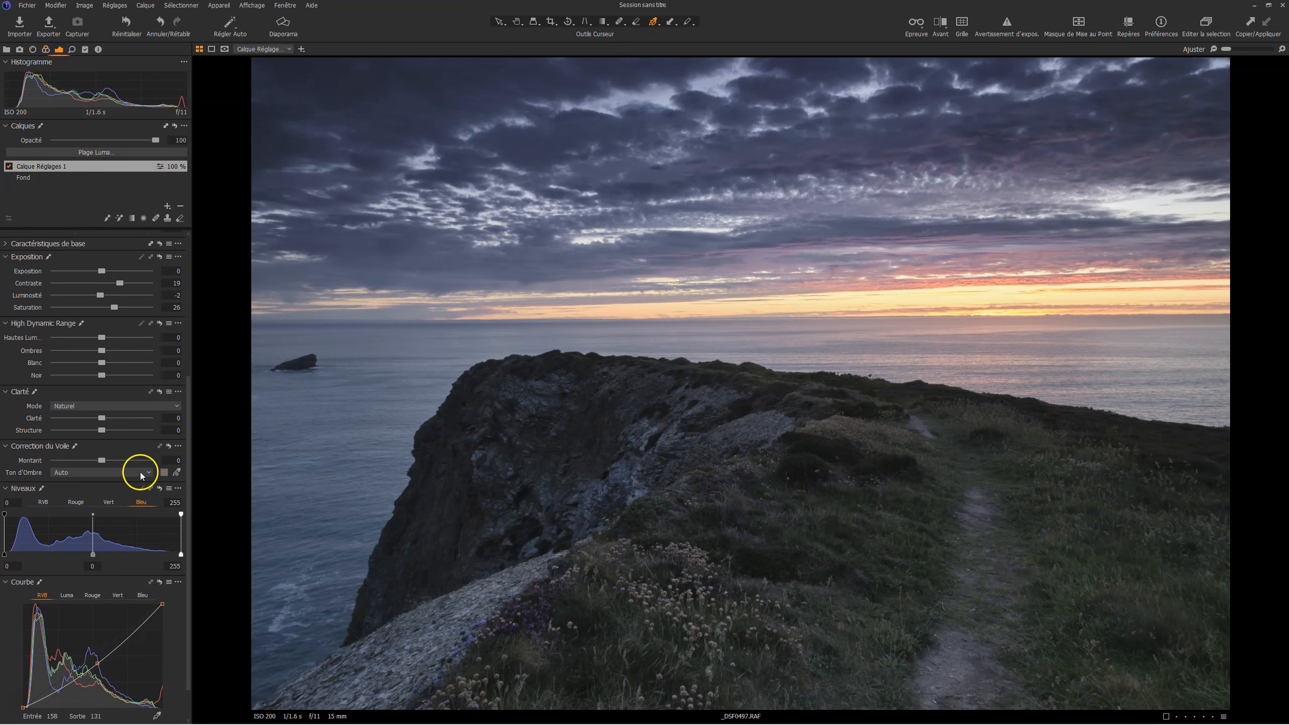
click(103, 418)
mouse_move(91, 418)
mouse_down()
mouse_move(78, 418)
mouse_move(91, 430)
mouse_up()
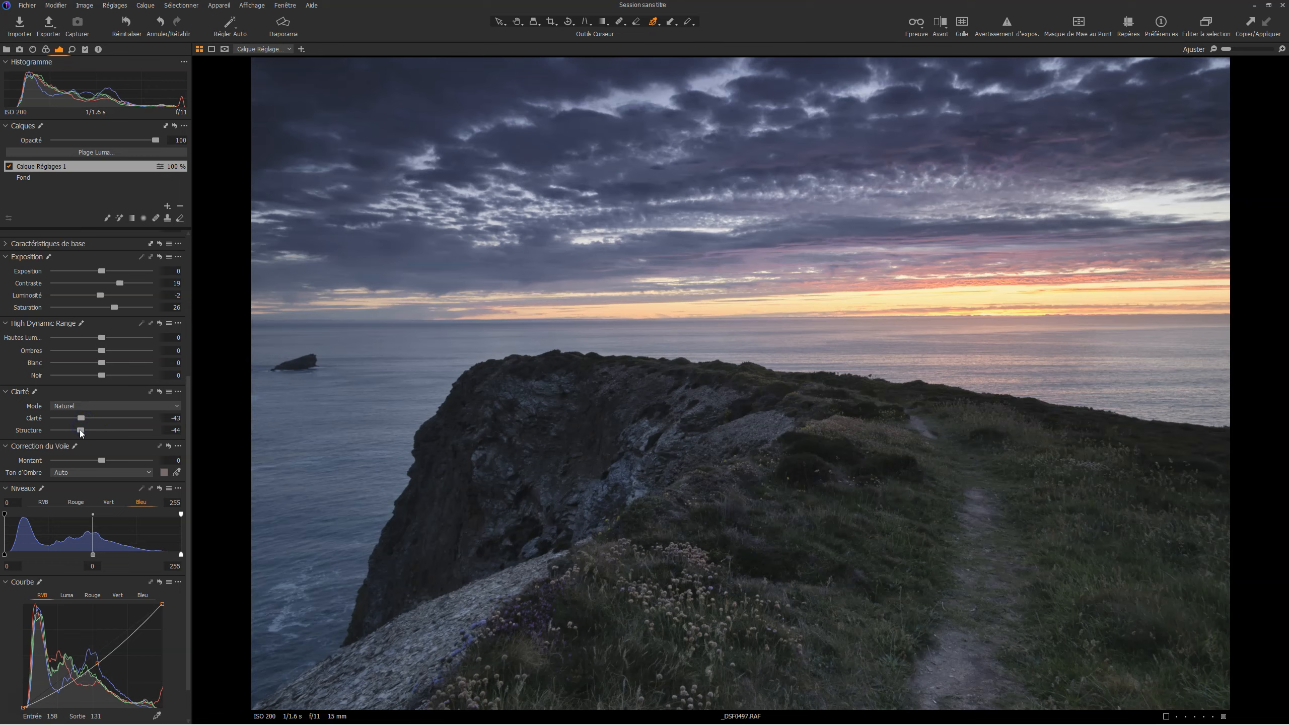
key(h)
click(8, 166)
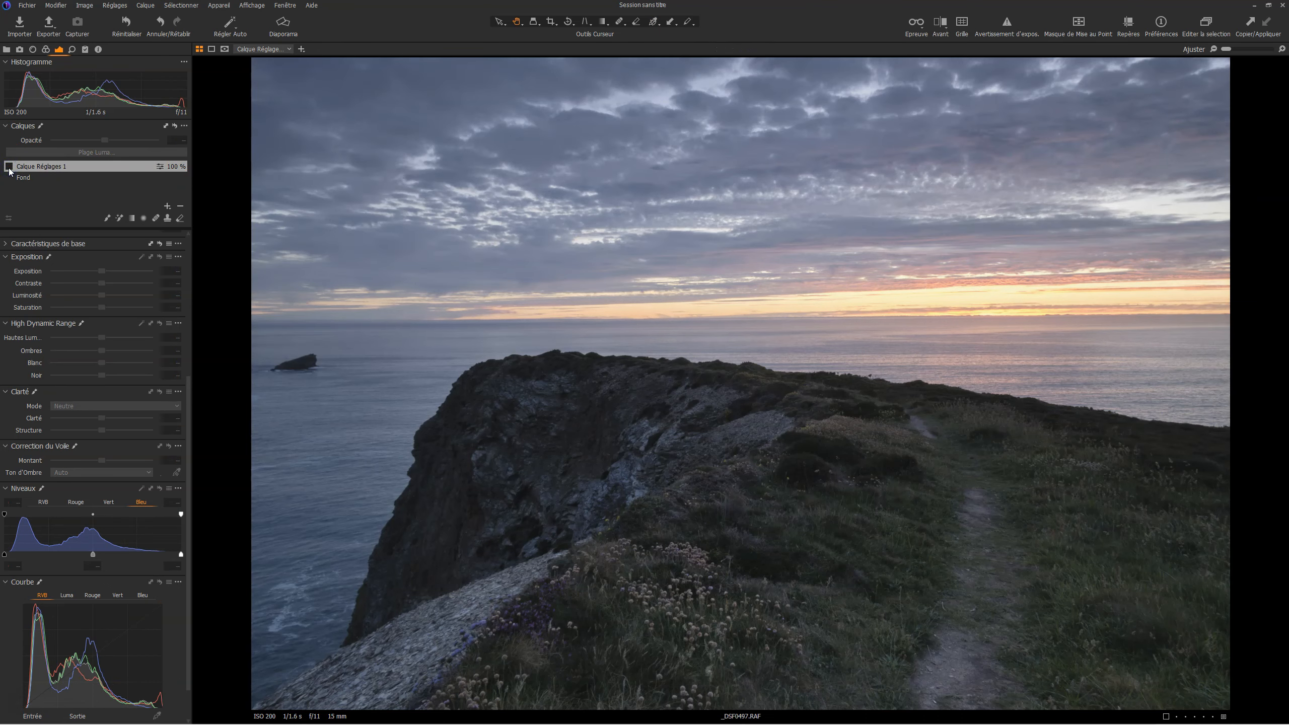
click(8, 167)
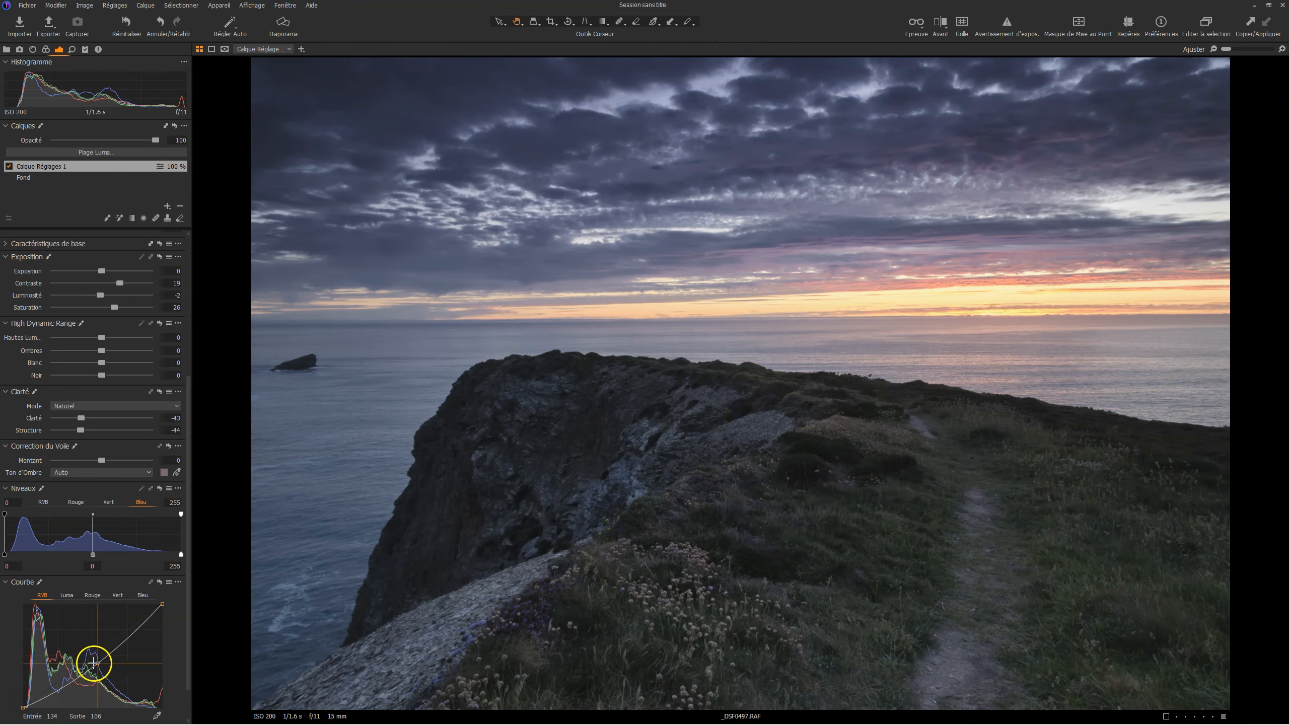
Step: Fine-tune the midpoint of the sky layer's RGB curve
drag(98, 663, 96, 663)
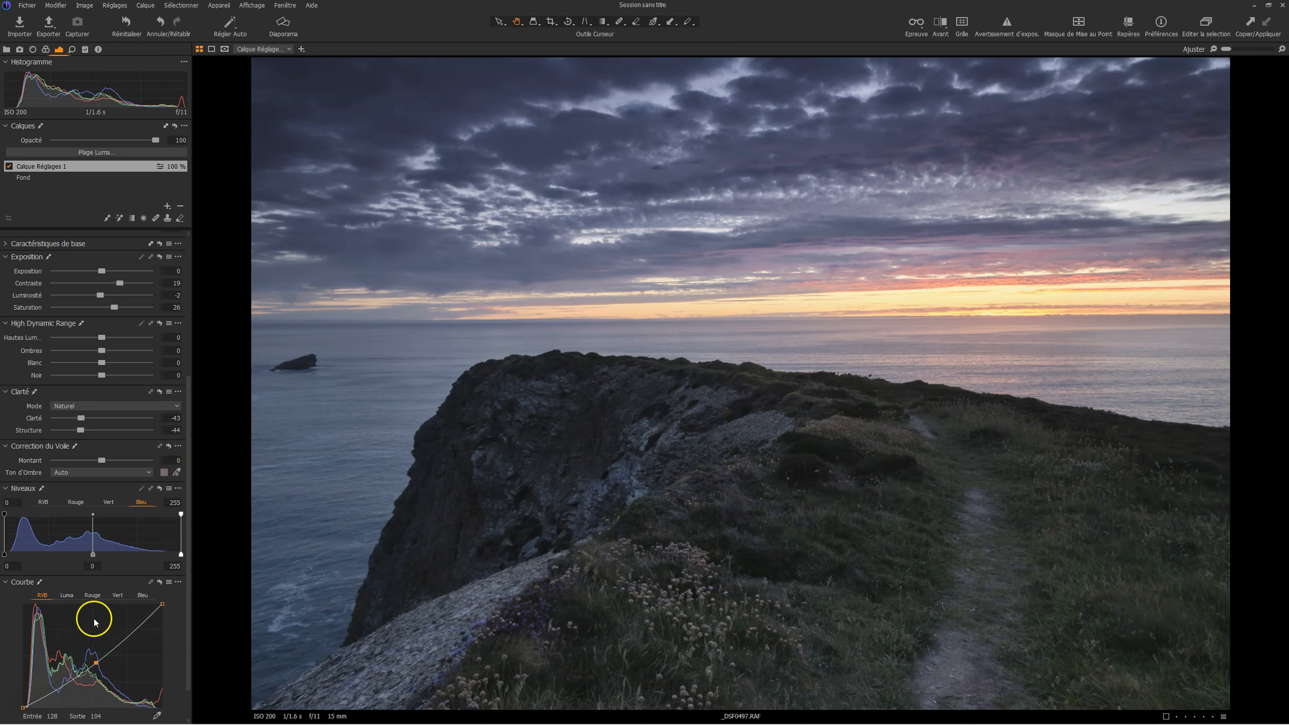
click(98, 665)
drag(97, 664, 98, 663)
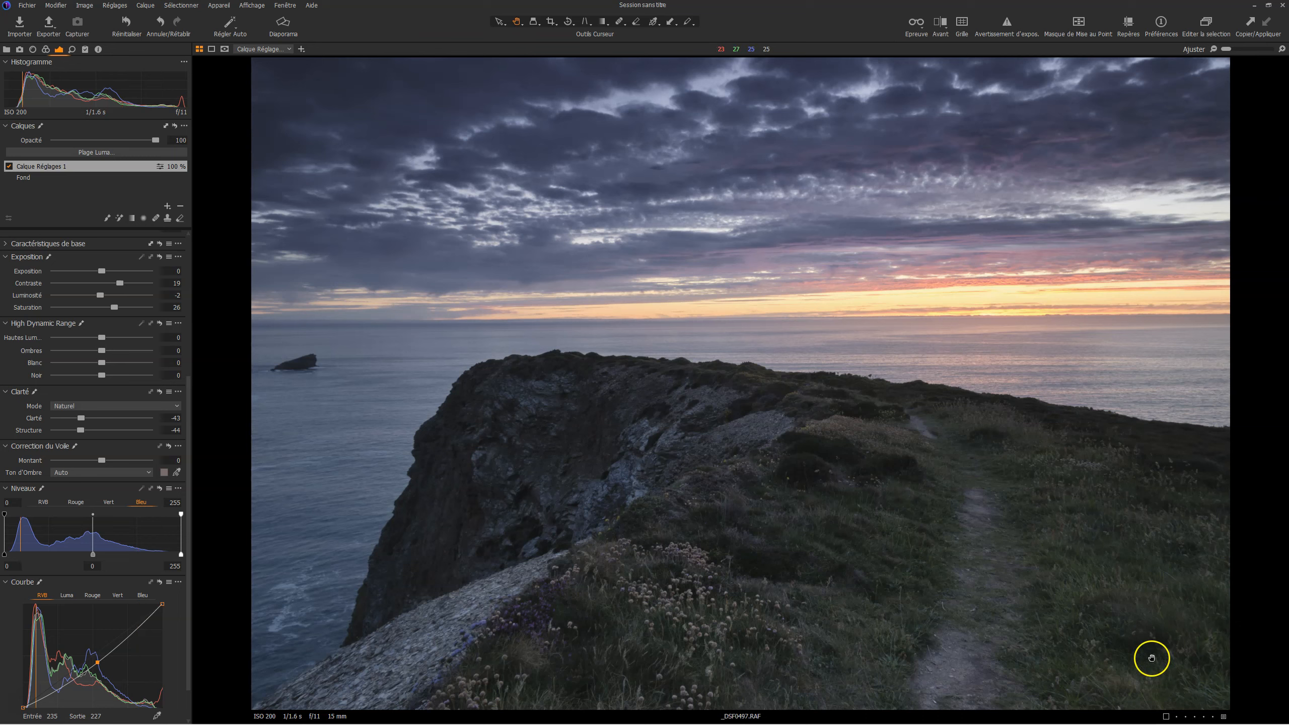
click(518, 232)
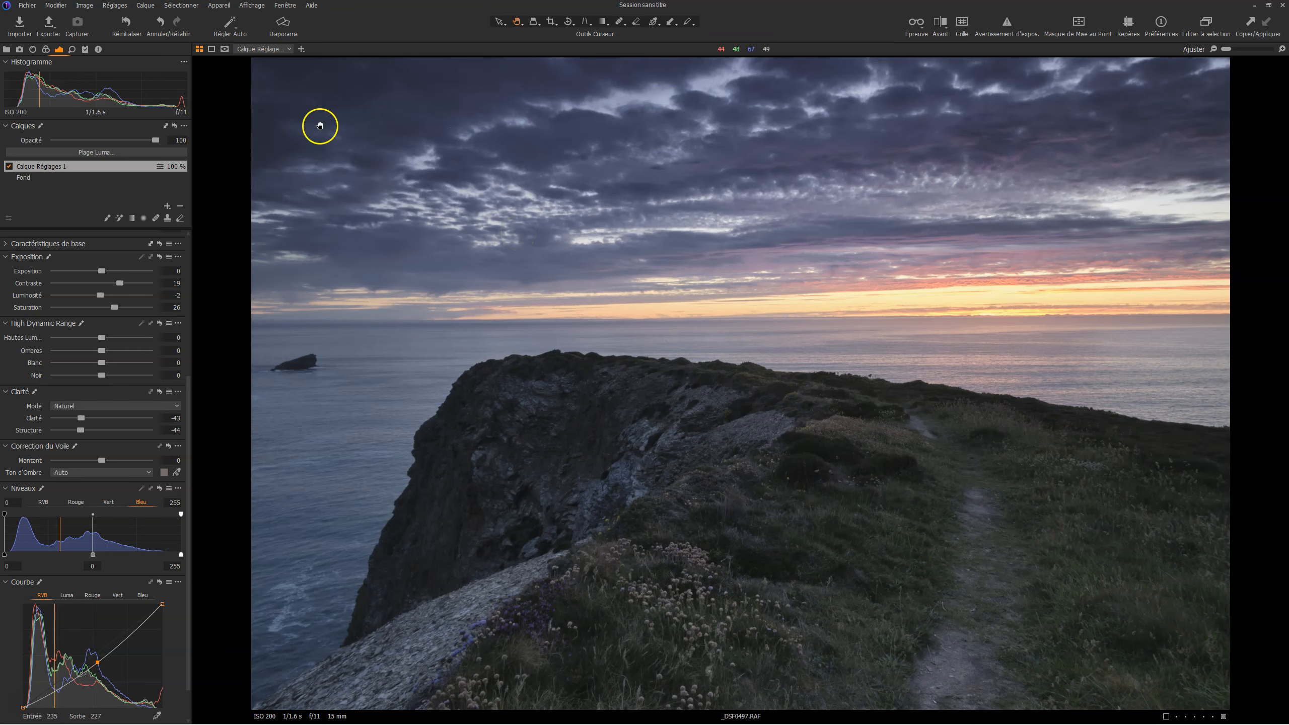
Step: Add a filled adjustment layer and start an inverted luma range on it with the lower Plage limit at 52, displaying the mask
click(167, 207)
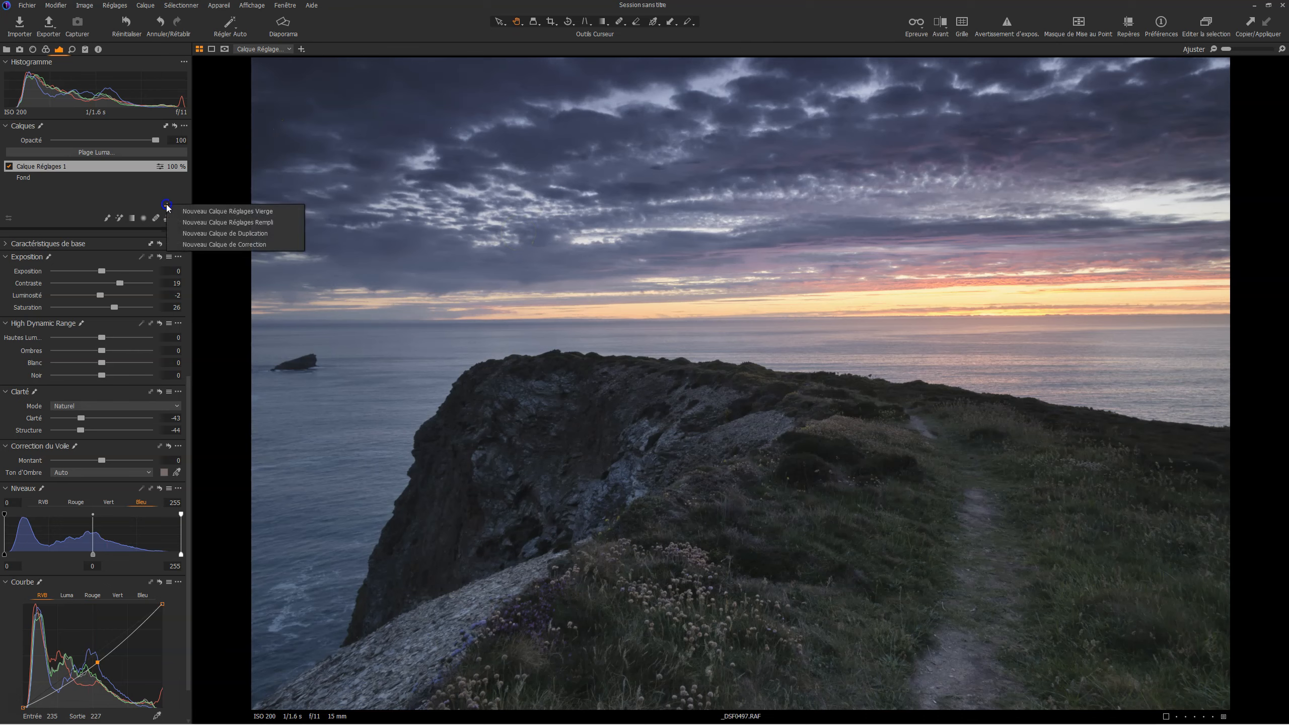
click(211, 211)
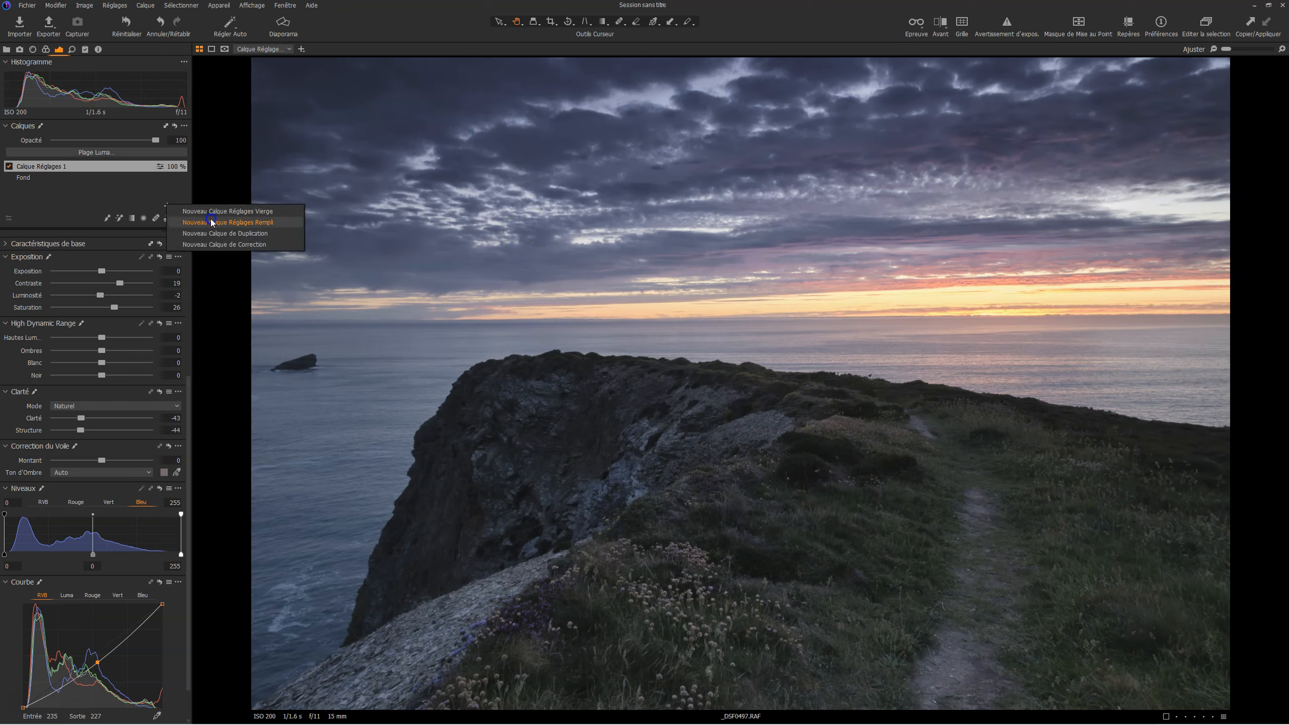
click(104, 153)
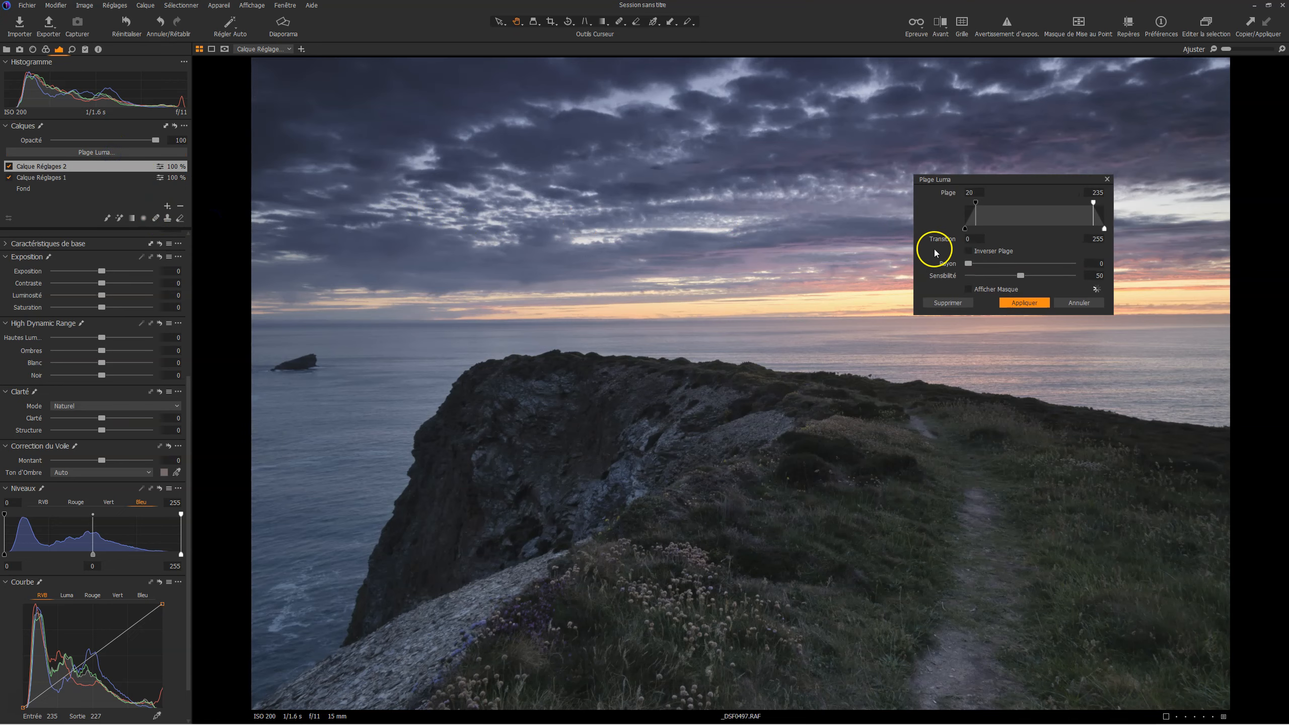
click(969, 289)
click(968, 251)
click(968, 251)
drag(977, 203, 991, 205)
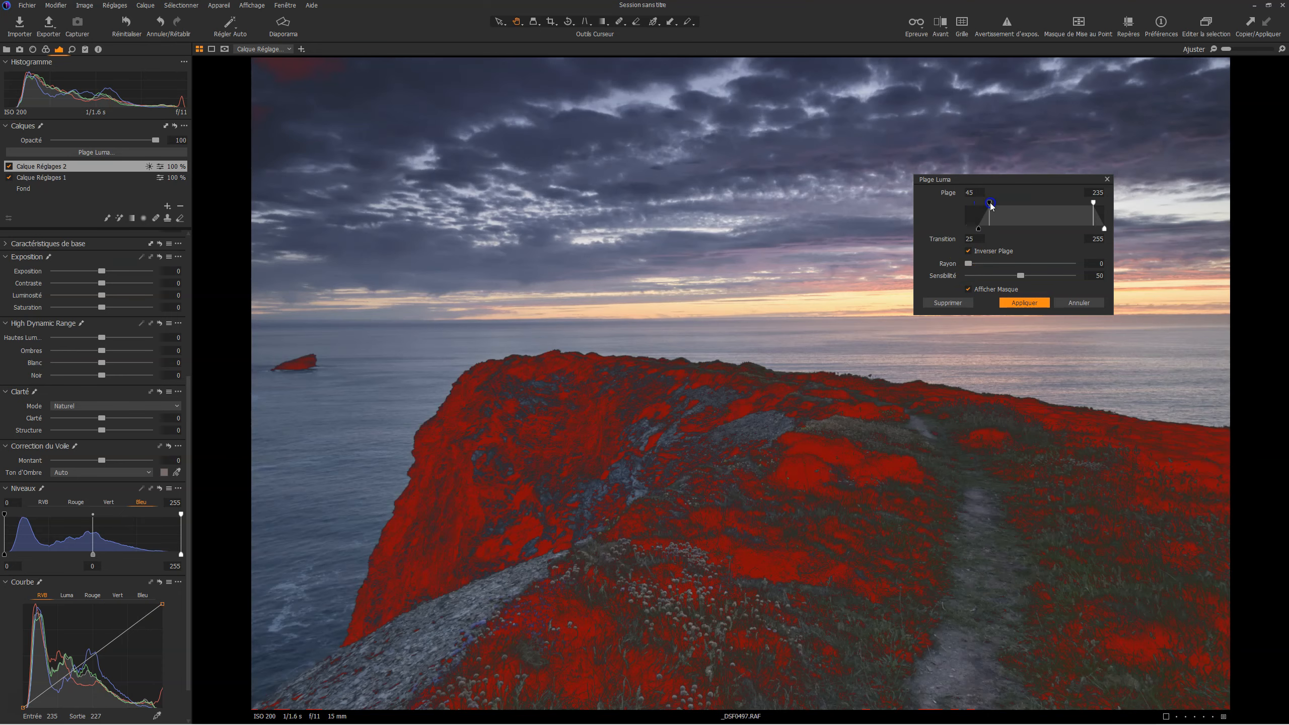
drag(996, 204, 995, 205)
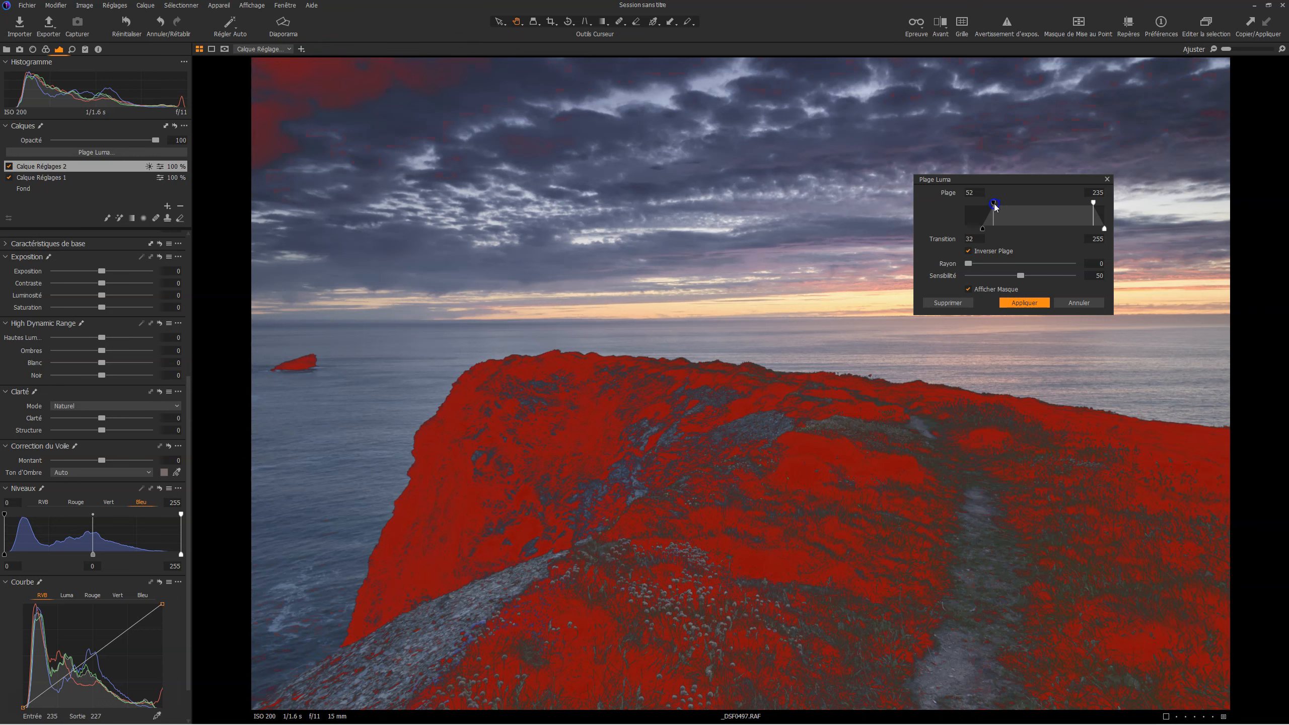
Step: Refine the luma range with the lower Transition at 38, Rayon 15.6 and Sensibilité 84, and apply it
click(969, 289)
click(938, 384)
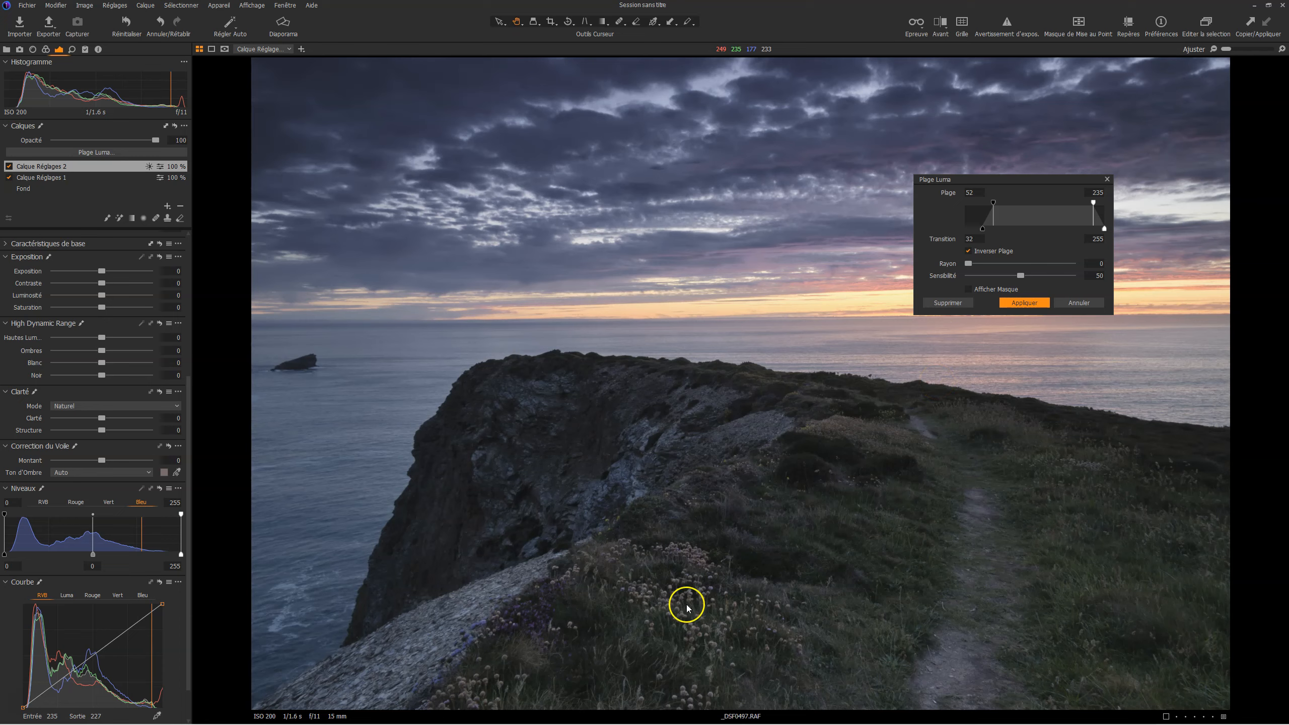
click(968, 289)
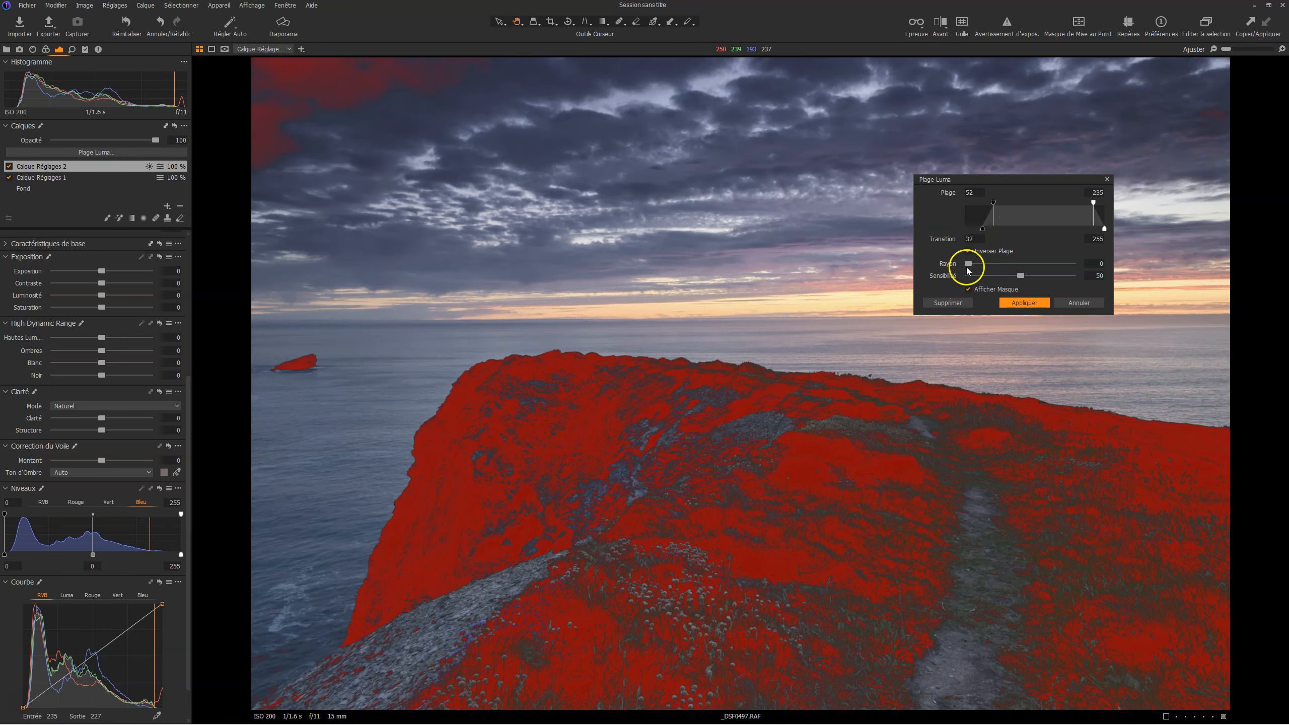
drag(982, 228, 1021, 265)
drag(1020, 276, 1057, 277)
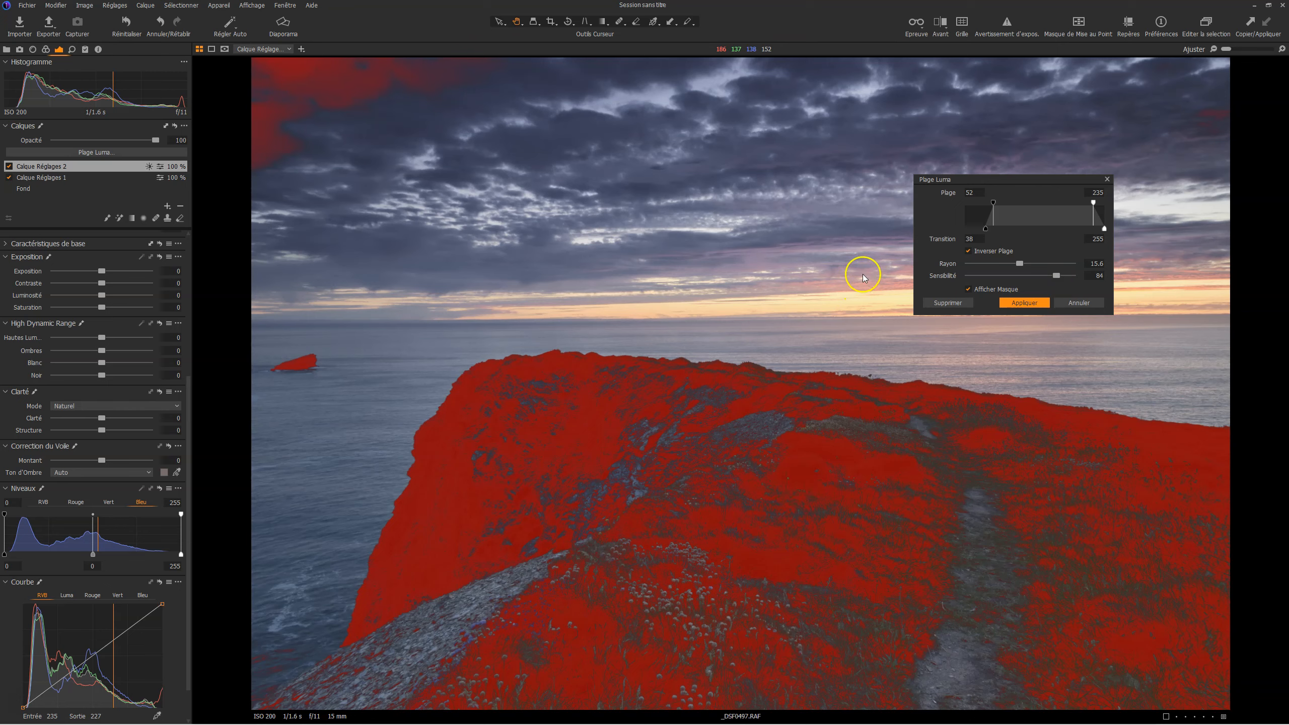
click(1023, 302)
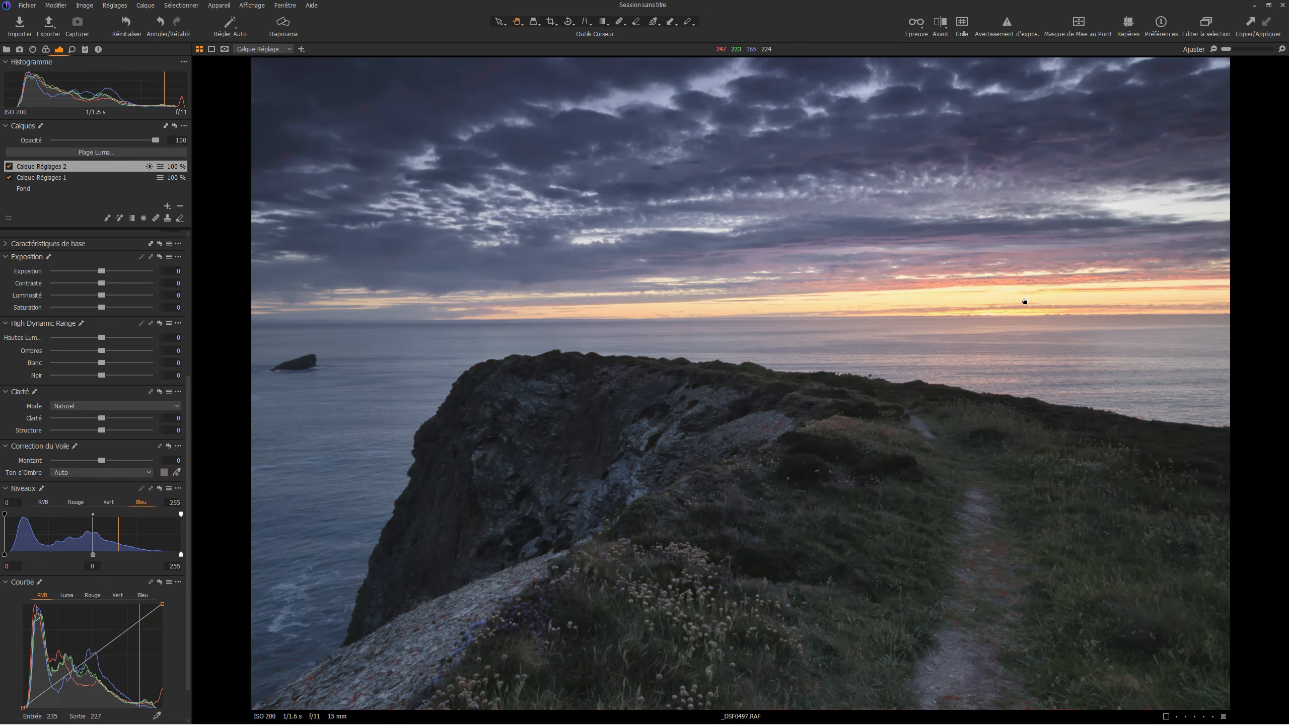
Step: Display the new layer's mask, erase it from the dark clouds in the sky, and hide the mask again
key(m)
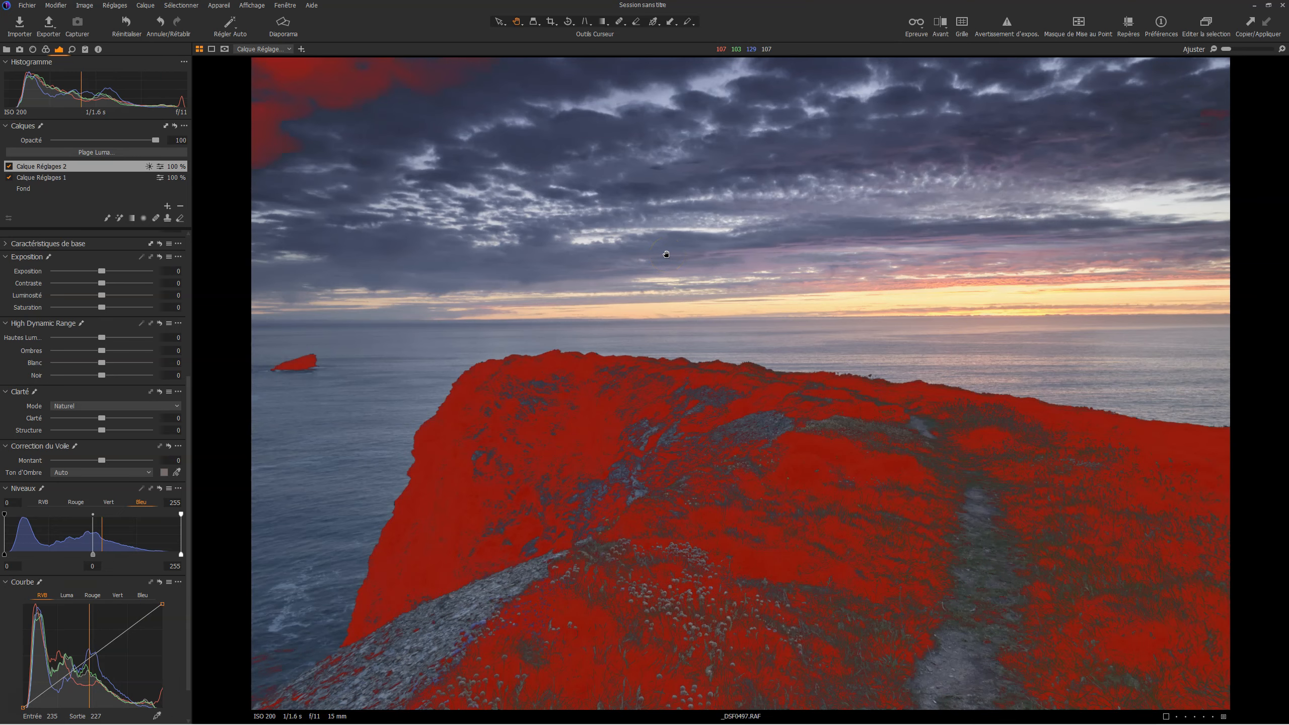
click(180, 219)
mouse_move(396, 83)
mouse_down()
mouse_move(272, 114)
mouse_move(315, 164)
mouse_move(403, 55)
mouse_move(342, 60)
mouse_move(1263, 74)
mouse_move(1286, 123)
mouse_up()
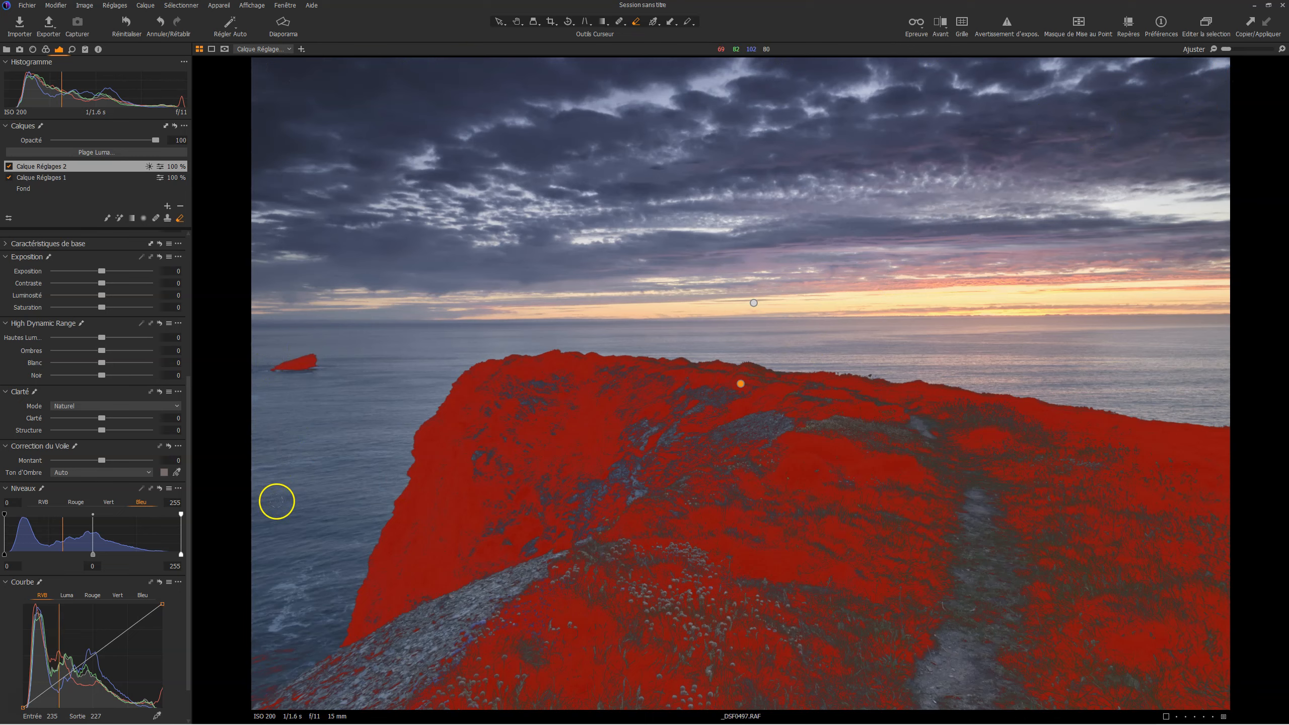
click(276, 505)
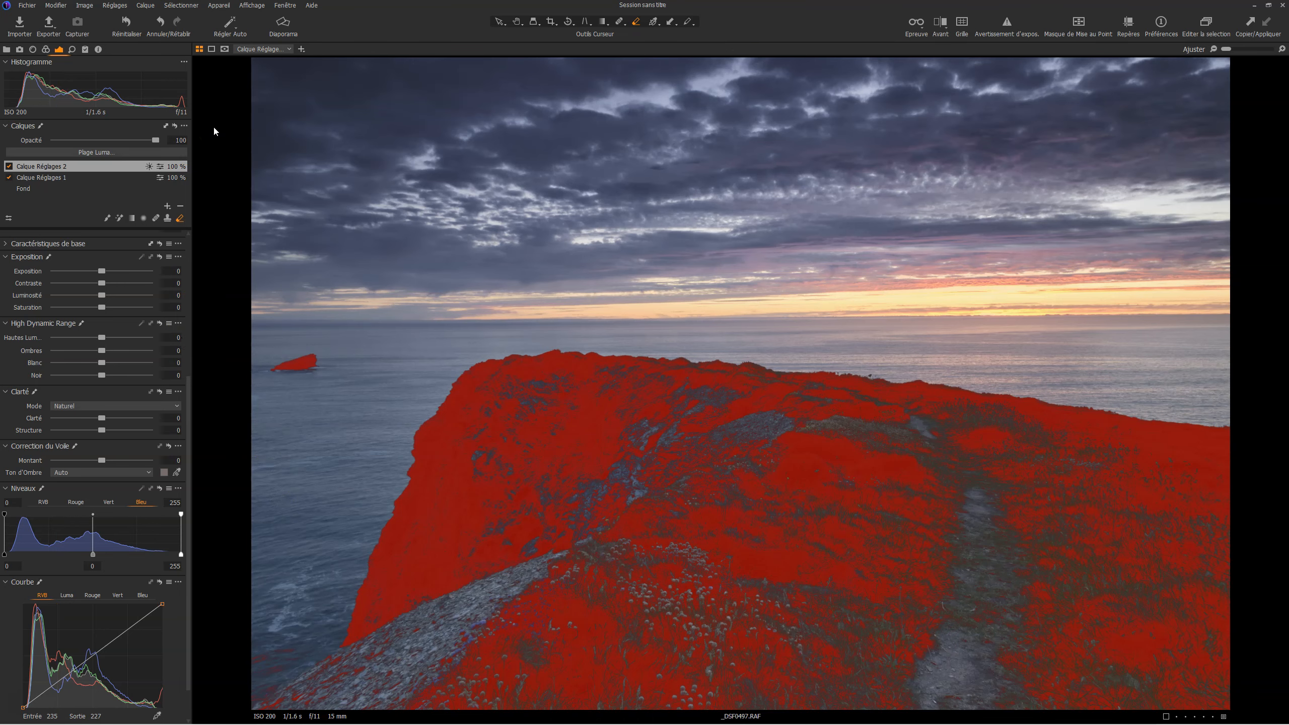
key(m)
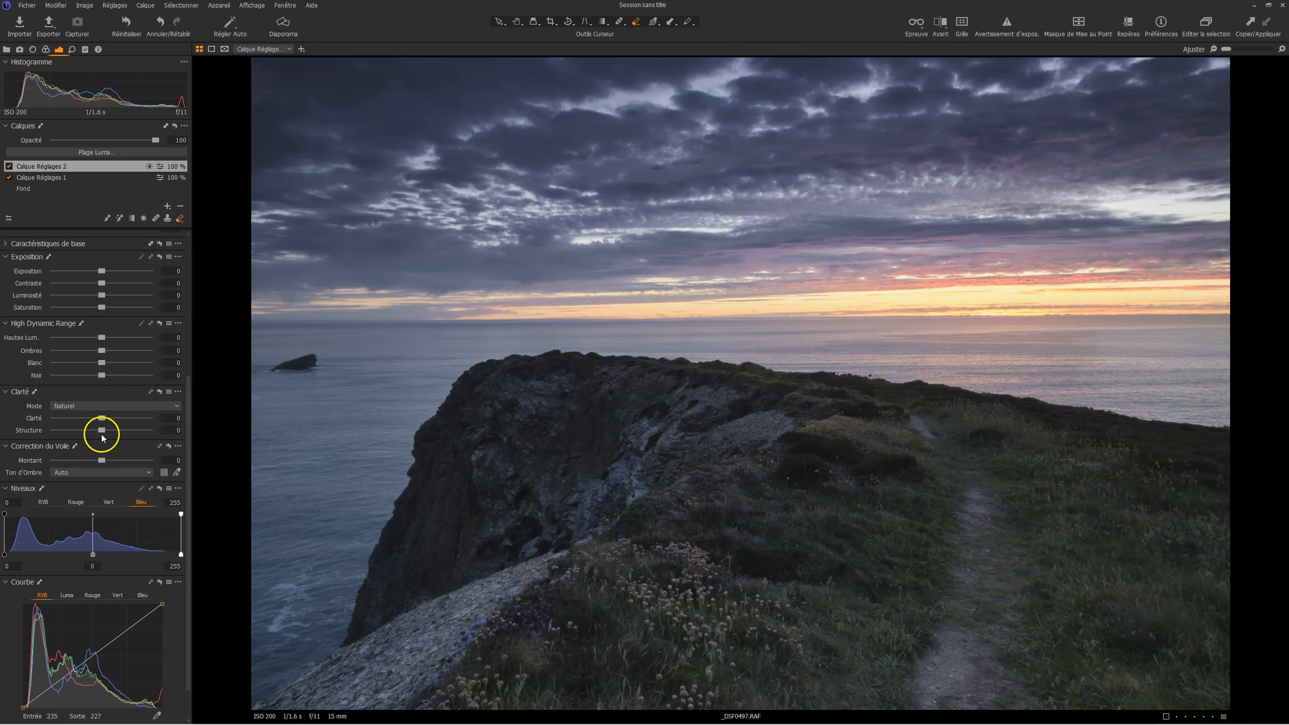
Step: Try brightening the foreground layer with Luminosité 4 and slightly raised Ombres, then reset the adjustments
drag(102, 295, 106, 296)
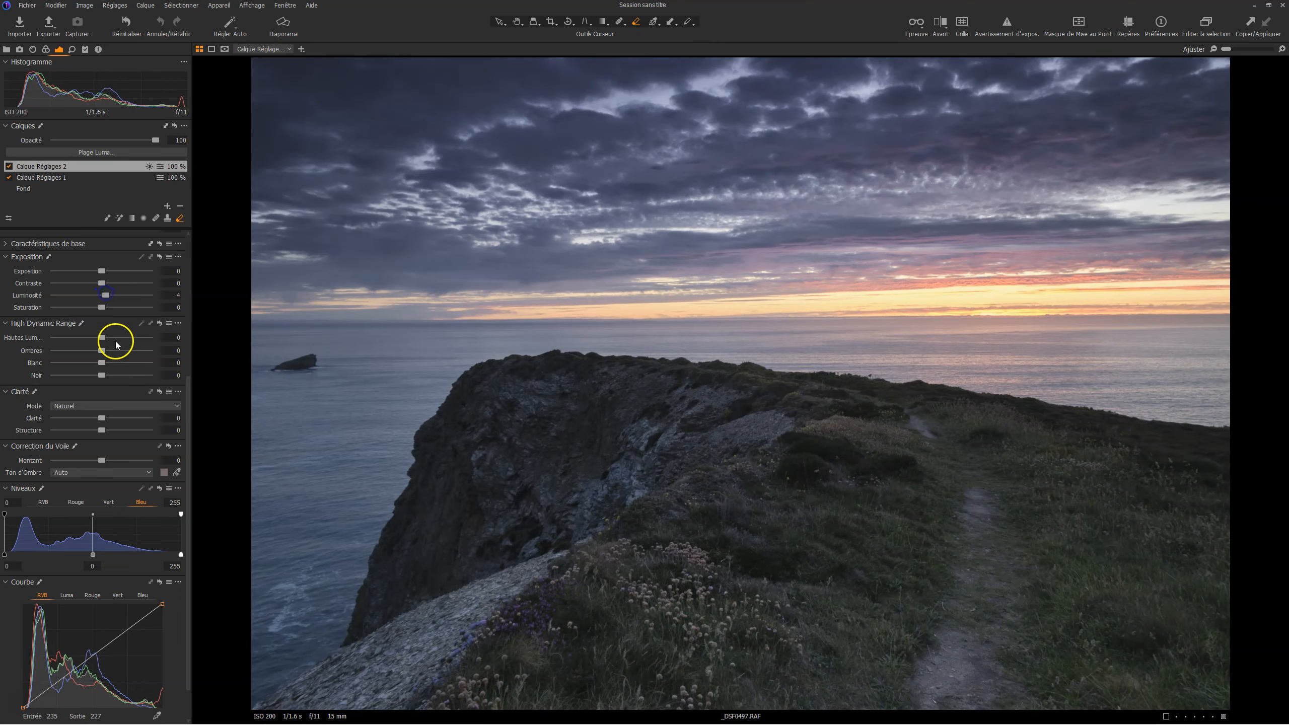
drag(103, 350, 110, 352)
double_click(106, 296)
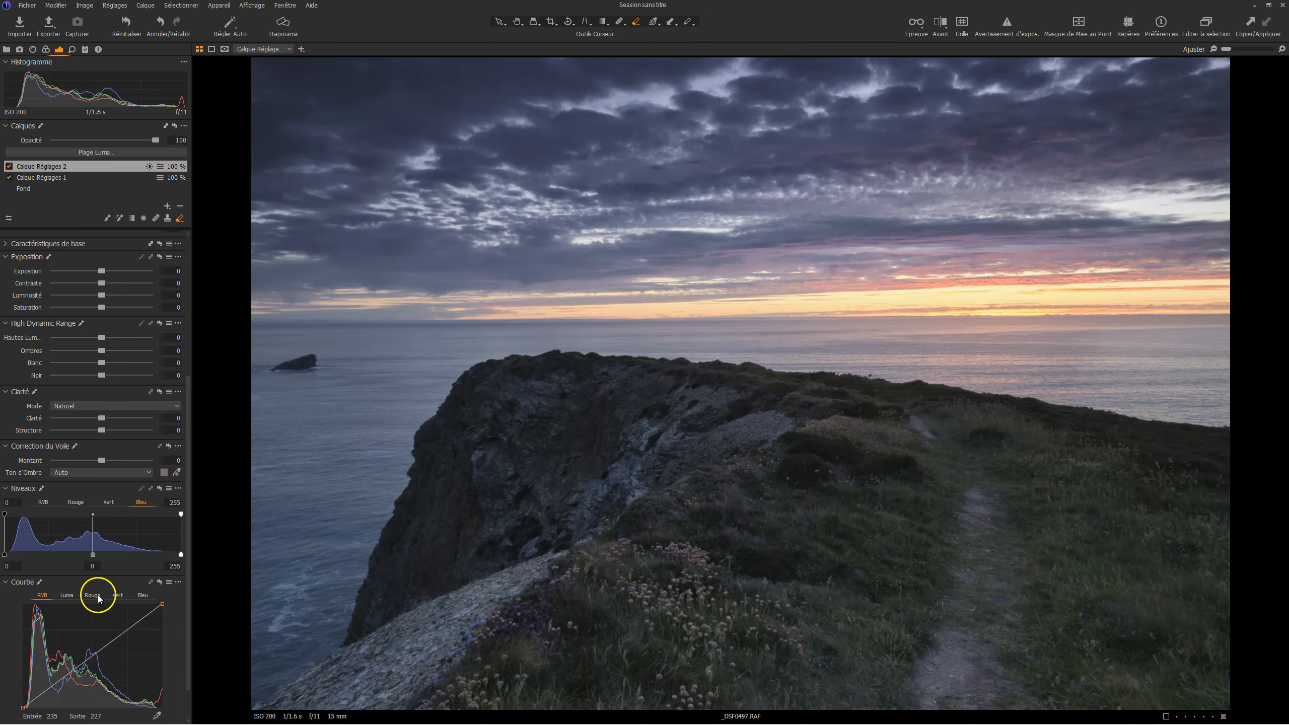
Step: Try lifting the midpoint of the foreground layer's RGB curve from Entrée 128 to Sortie 136, then remove the point
click(92, 656)
drag(93, 657, 92, 652)
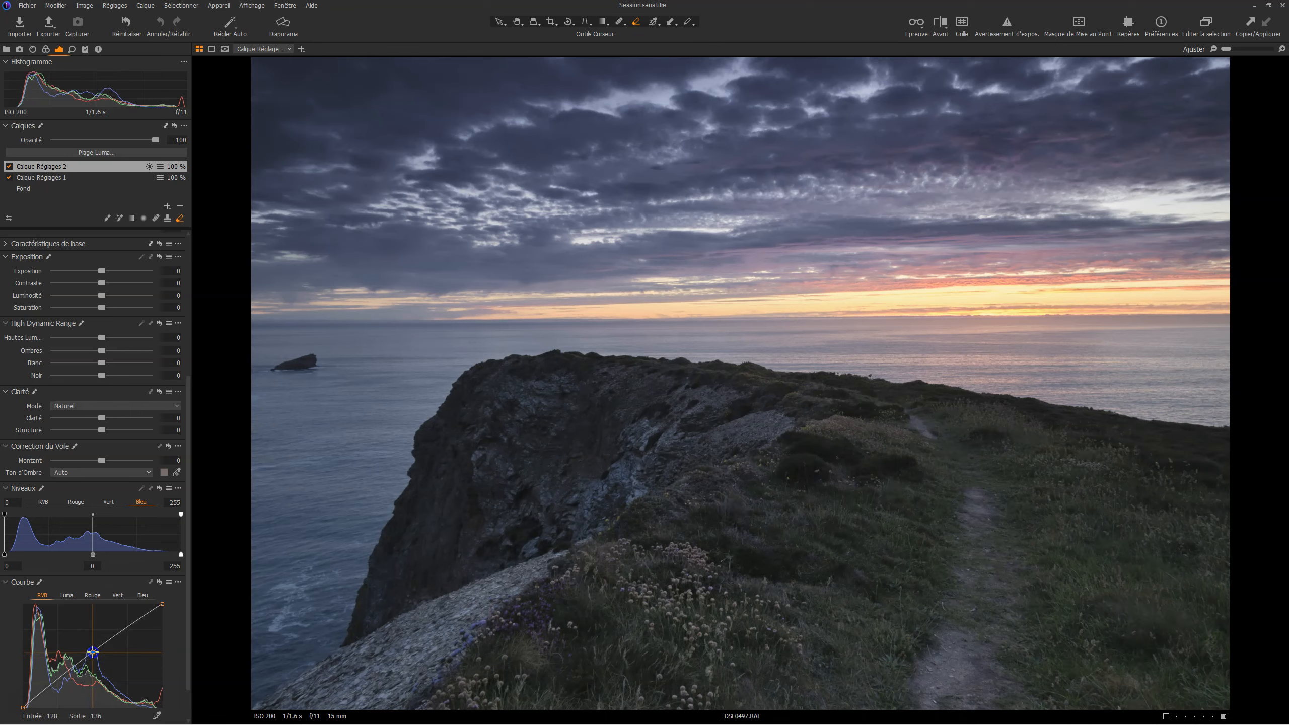
right_click(93, 652)
click(112, 658)
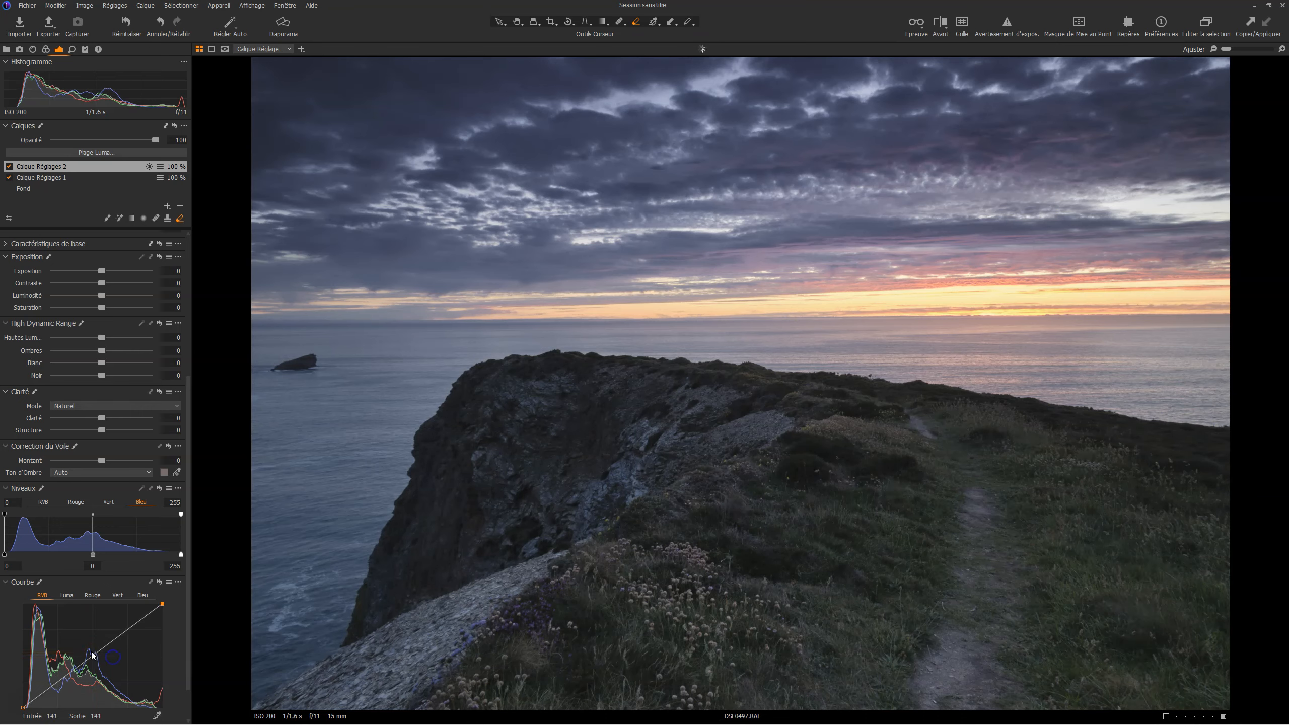
Step: Apply the Contrast Luma curve preset to the foreground layer and set the layer's opacity to 50
scroll(119, 644, down, 1)
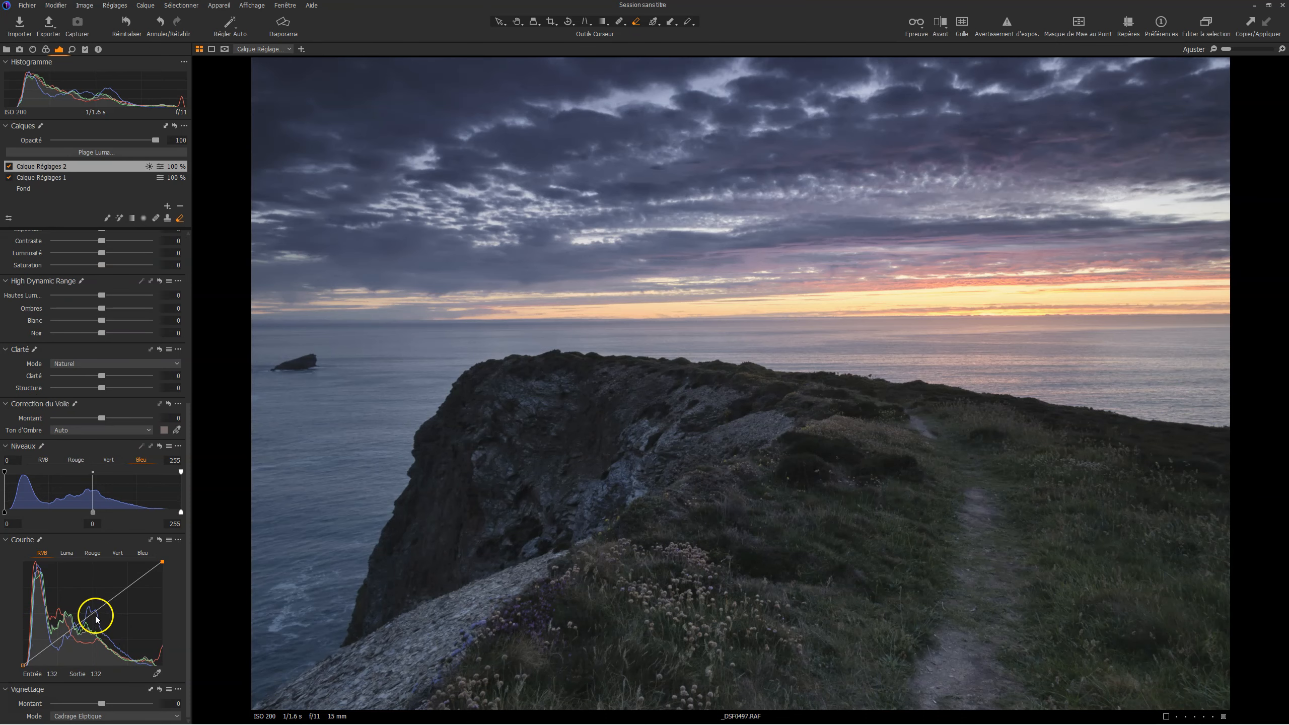
click(67, 552)
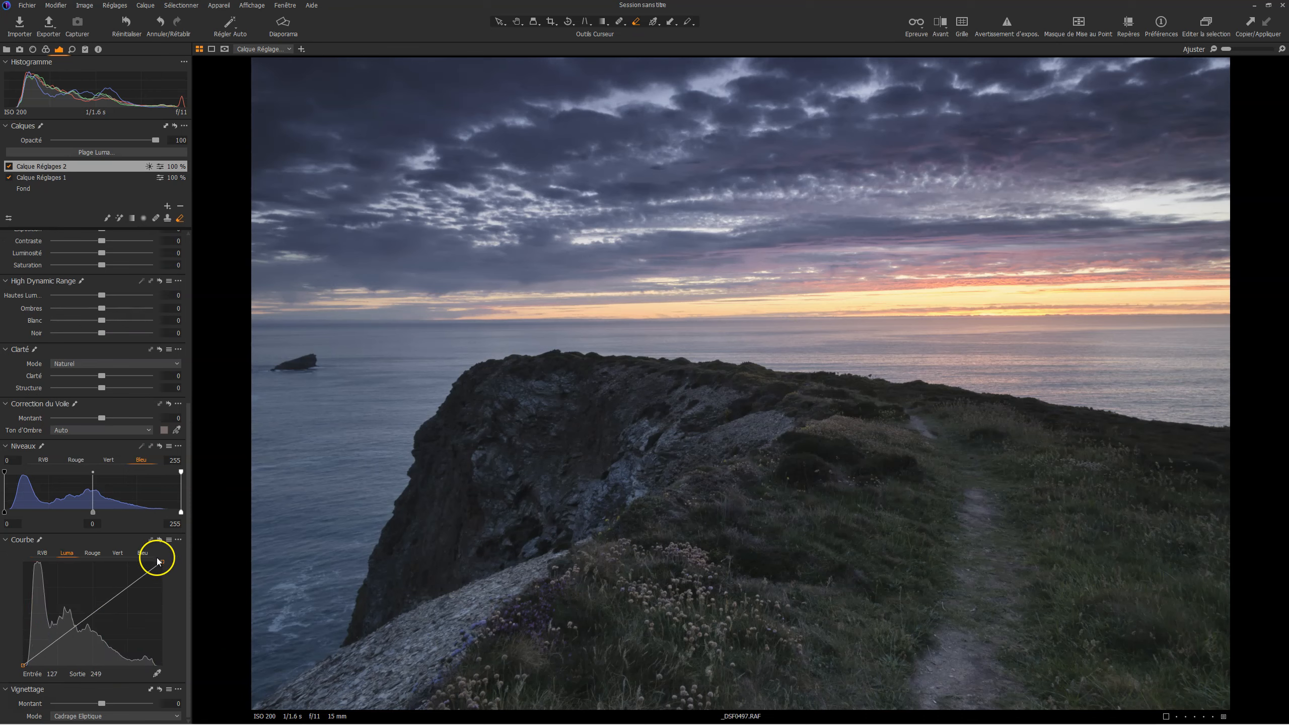
click(170, 540)
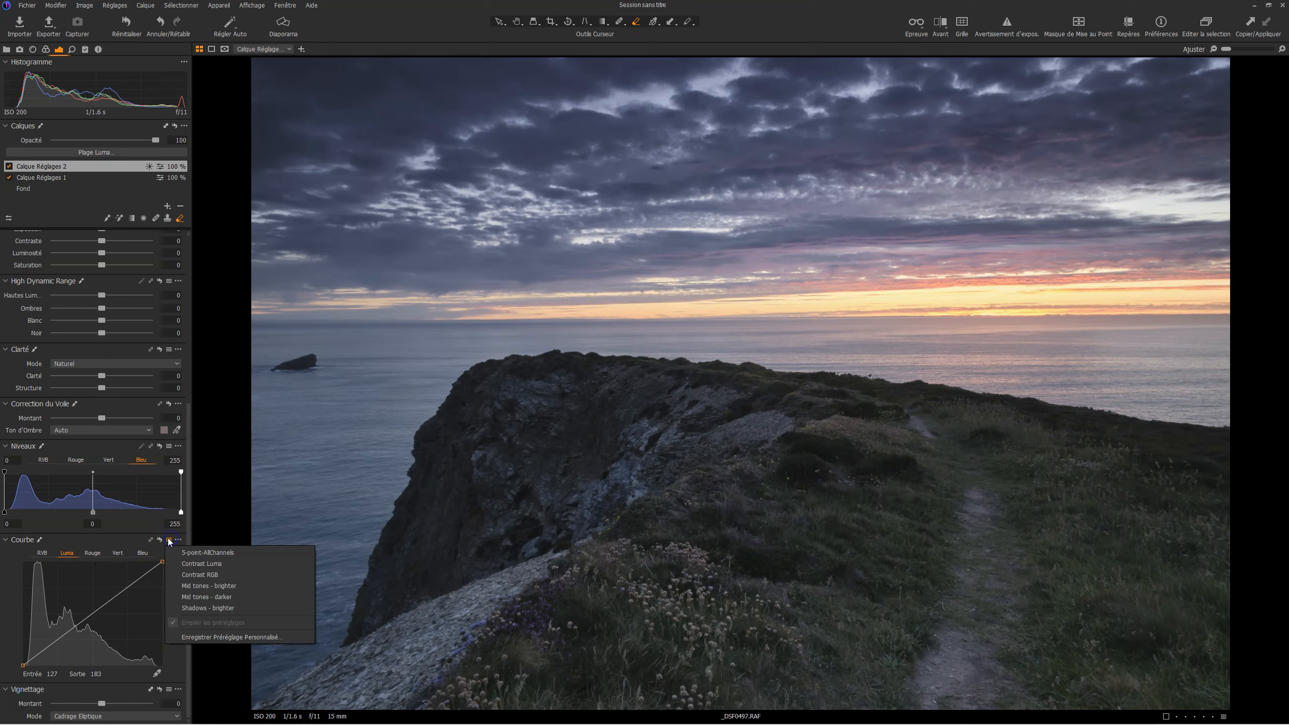
click(210, 566)
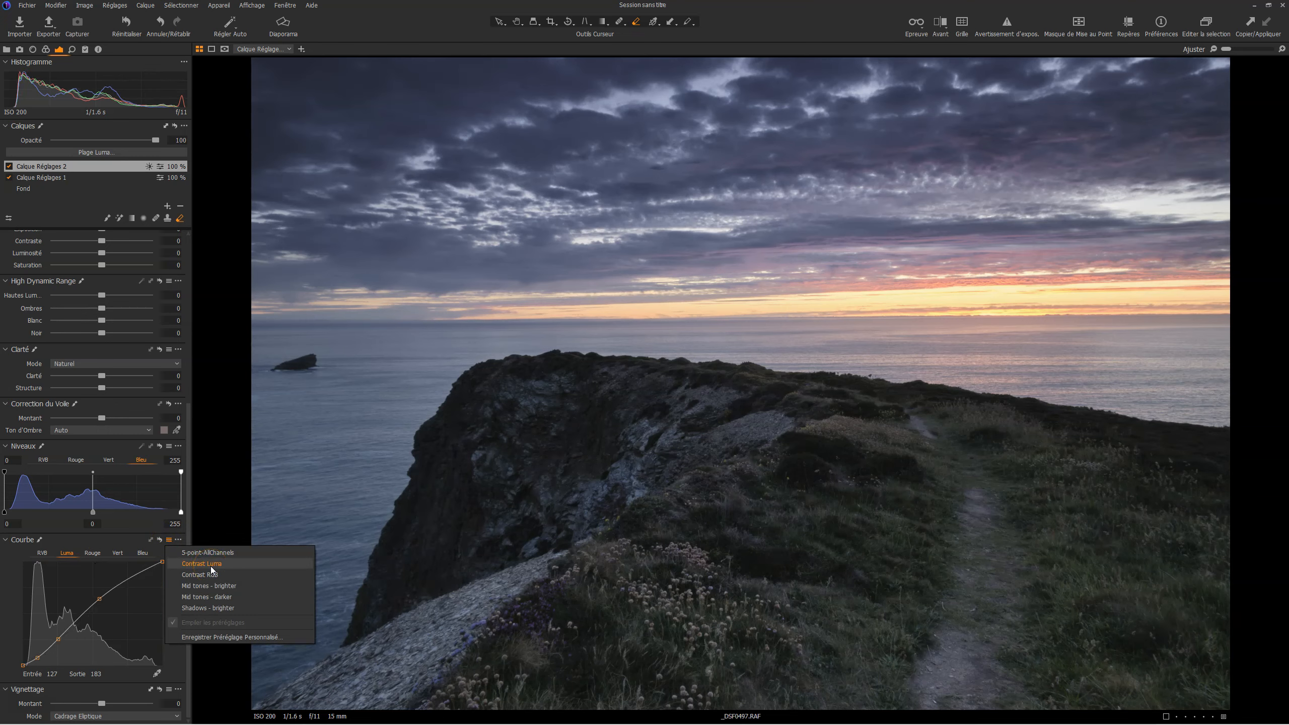
click(210, 566)
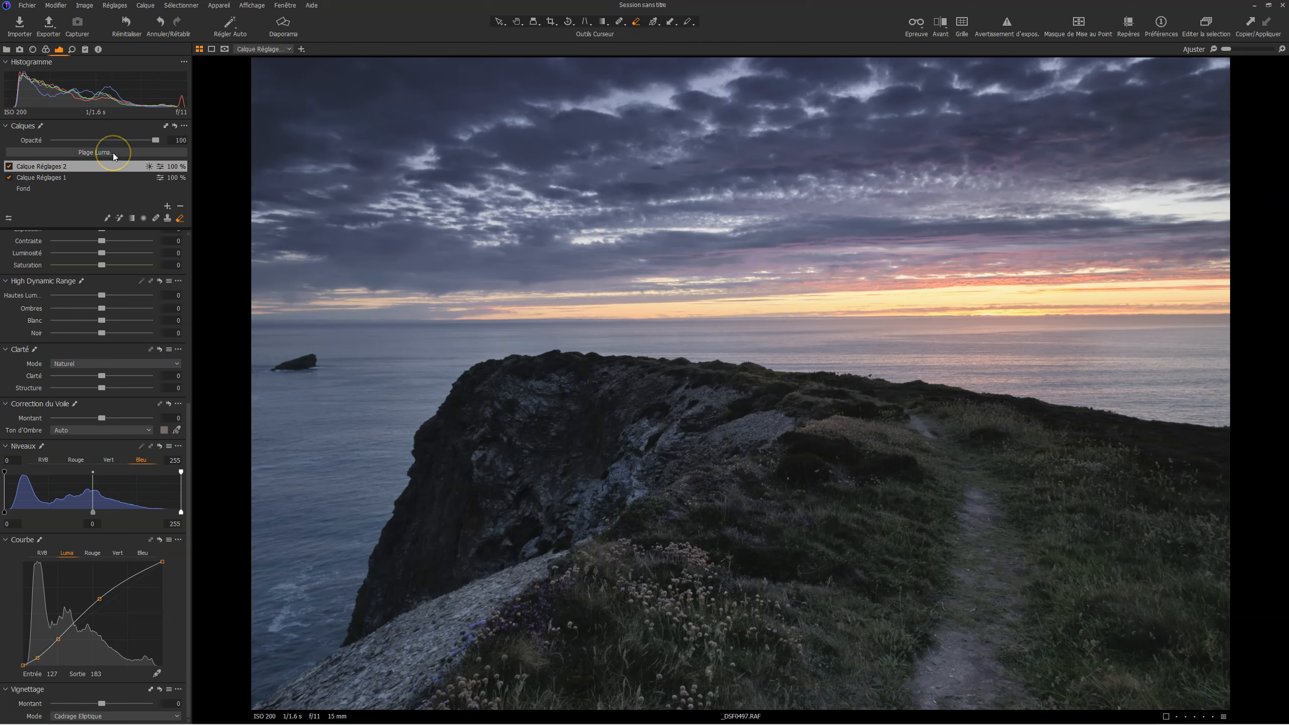
click(155, 140)
drag(156, 141, 102, 137)
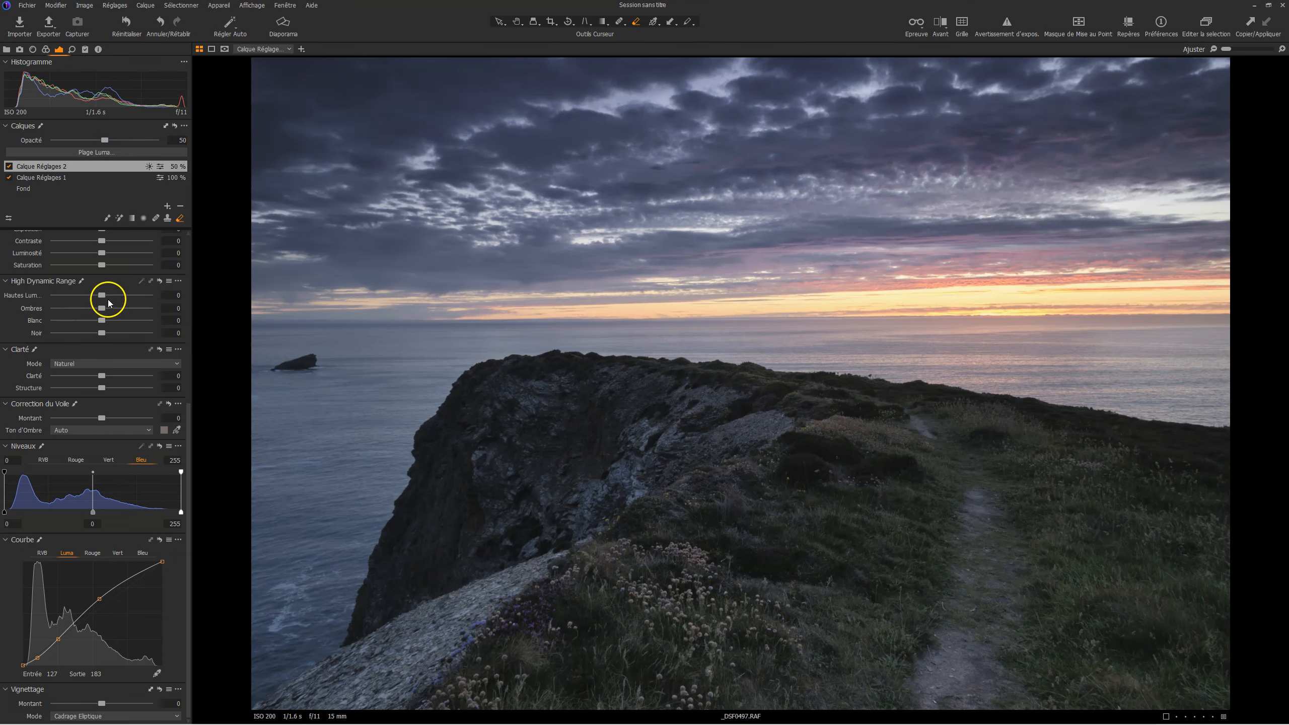
Step: Set the foreground layer's Saturation to 64 and compare the photo with the layer off and on
scroll(115, 301, up, 1)
scroll(115, 302, up, 2)
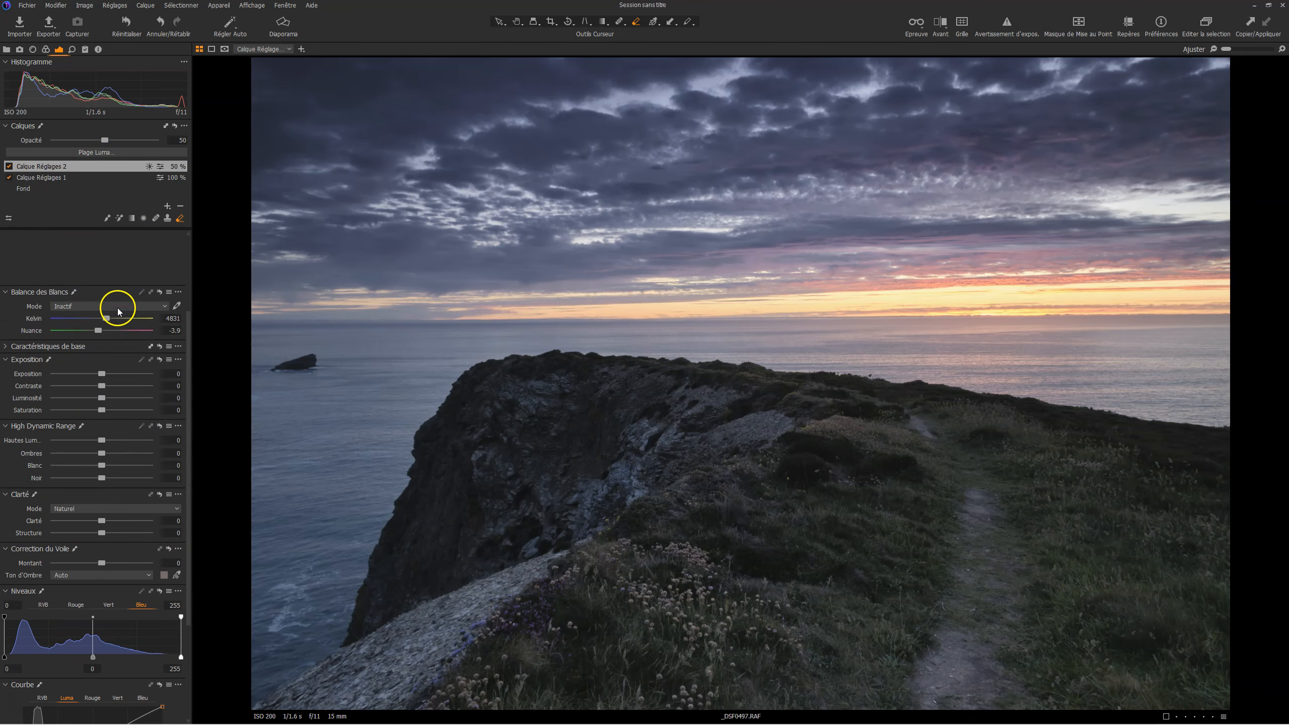
click(102, 410)
drag(139, 411, 101, 411)
click(9, 167)
click(9, 167)
click(9, 167)
click(9, 167)
click(9, 167)
click(9, 166)
click(10, 167)
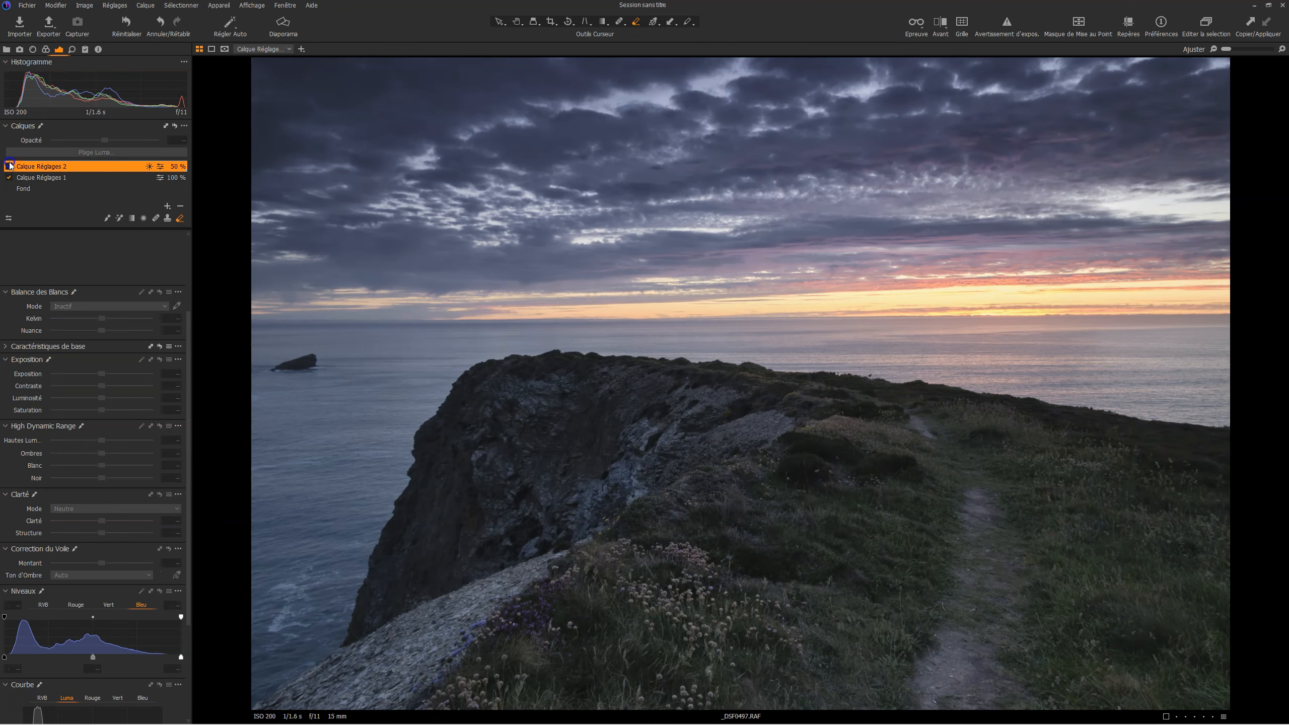
click(9, 167)
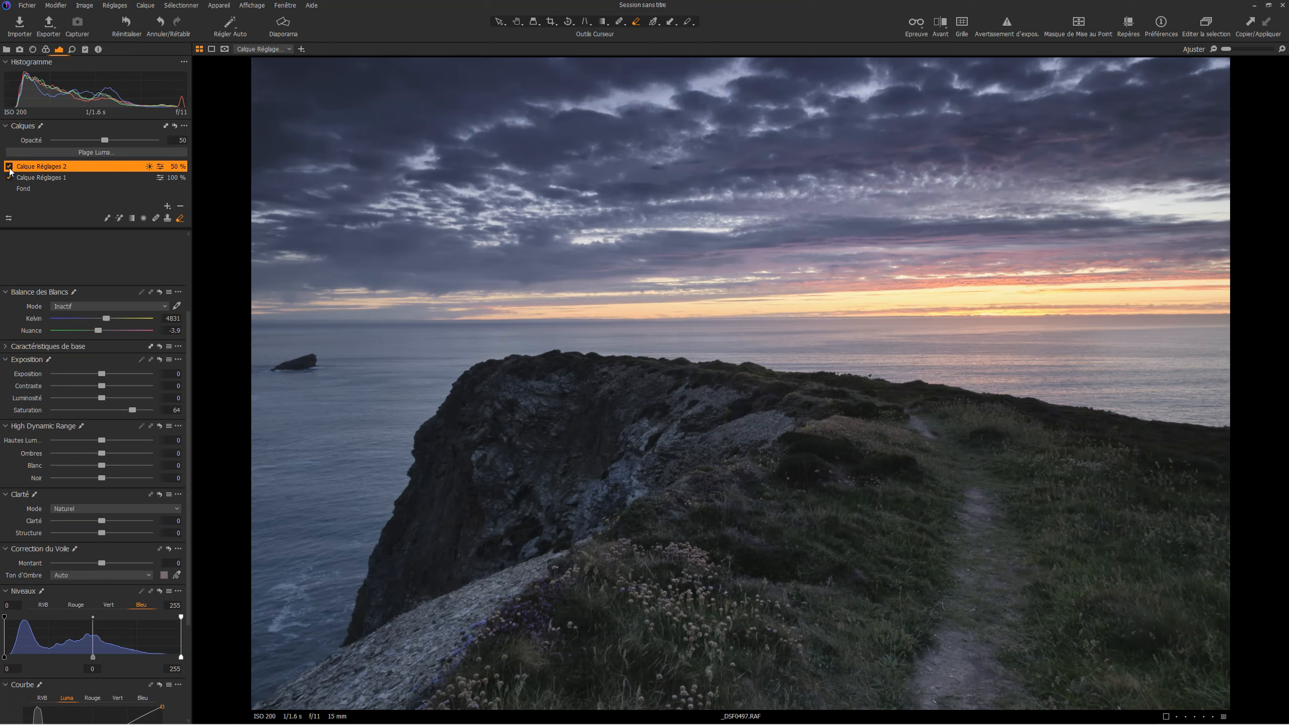
Step: Try raising the foreground layer's Exposition to 0.29 and compare the photo with the layer off and on
click(104, 374)
drag(109, 375, 108, 377)
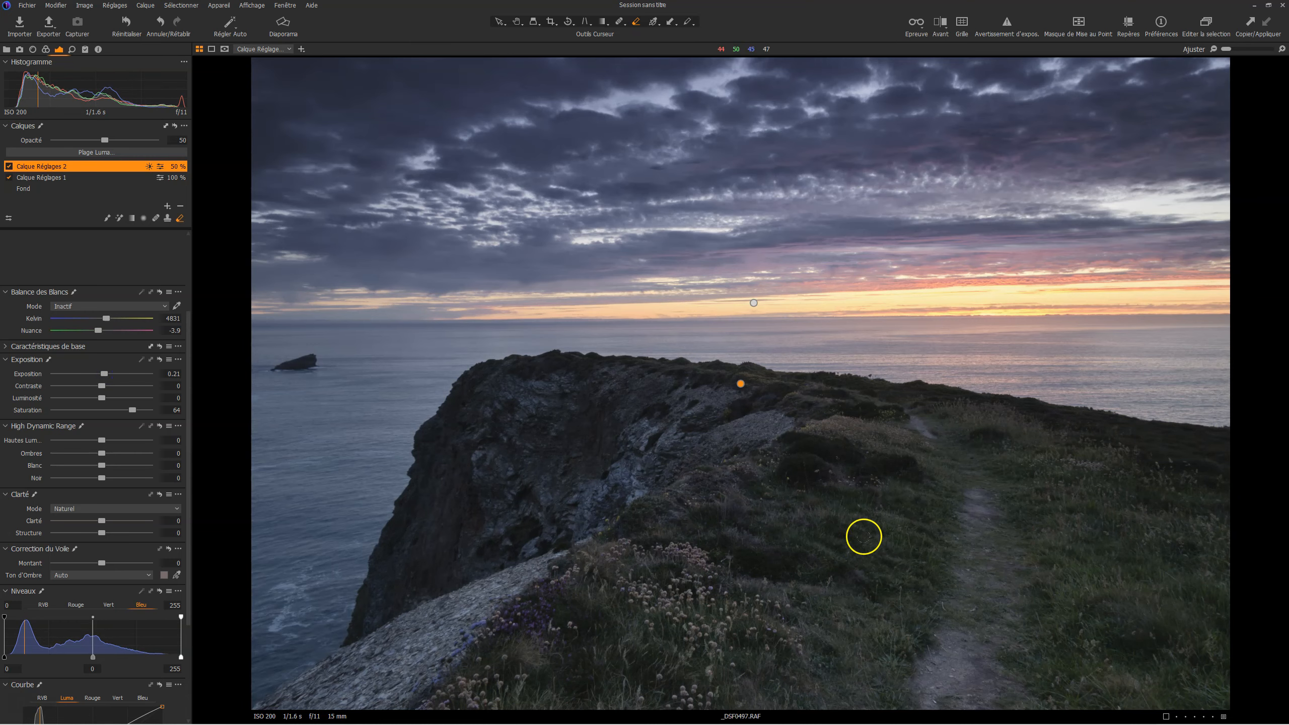
mouse_move(104, 374)
mouse_down()
mouse_move(155, 377)
mouse_move(102, 382)
mouse_up()
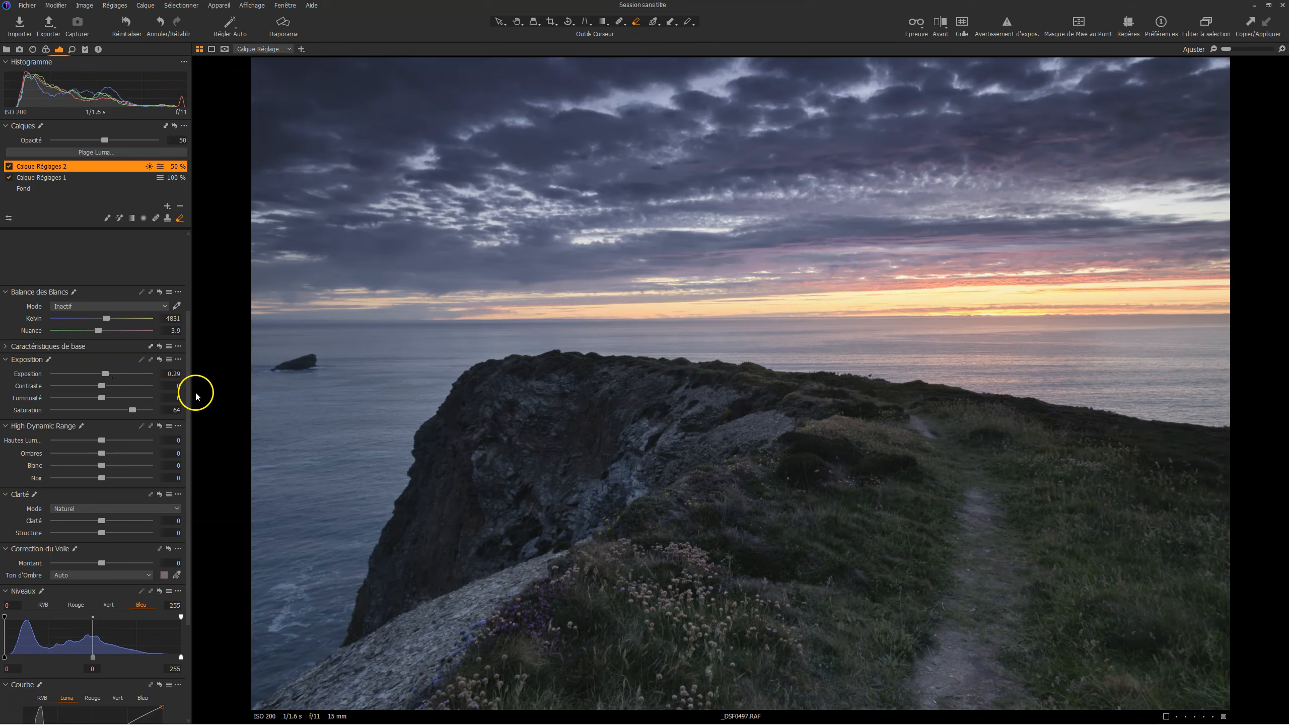
click(9, 167)
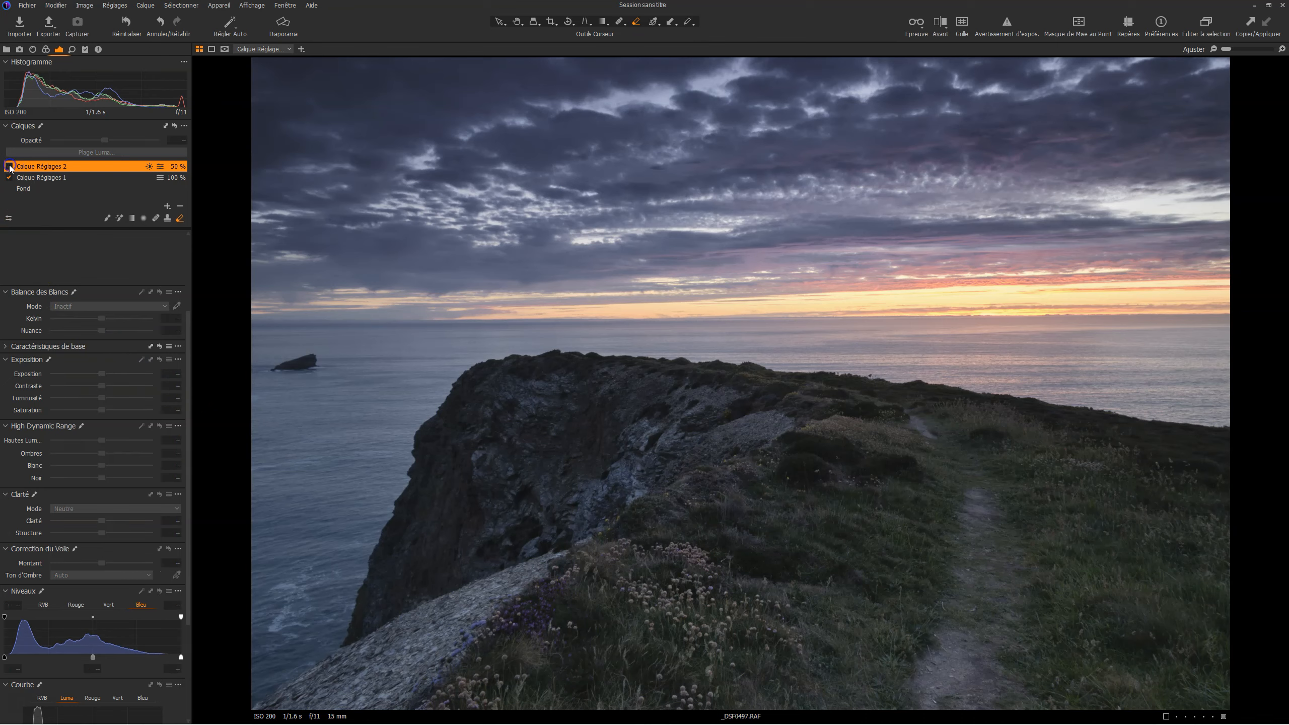
click(9, 167)
click(9, 167)
click(9, 168)
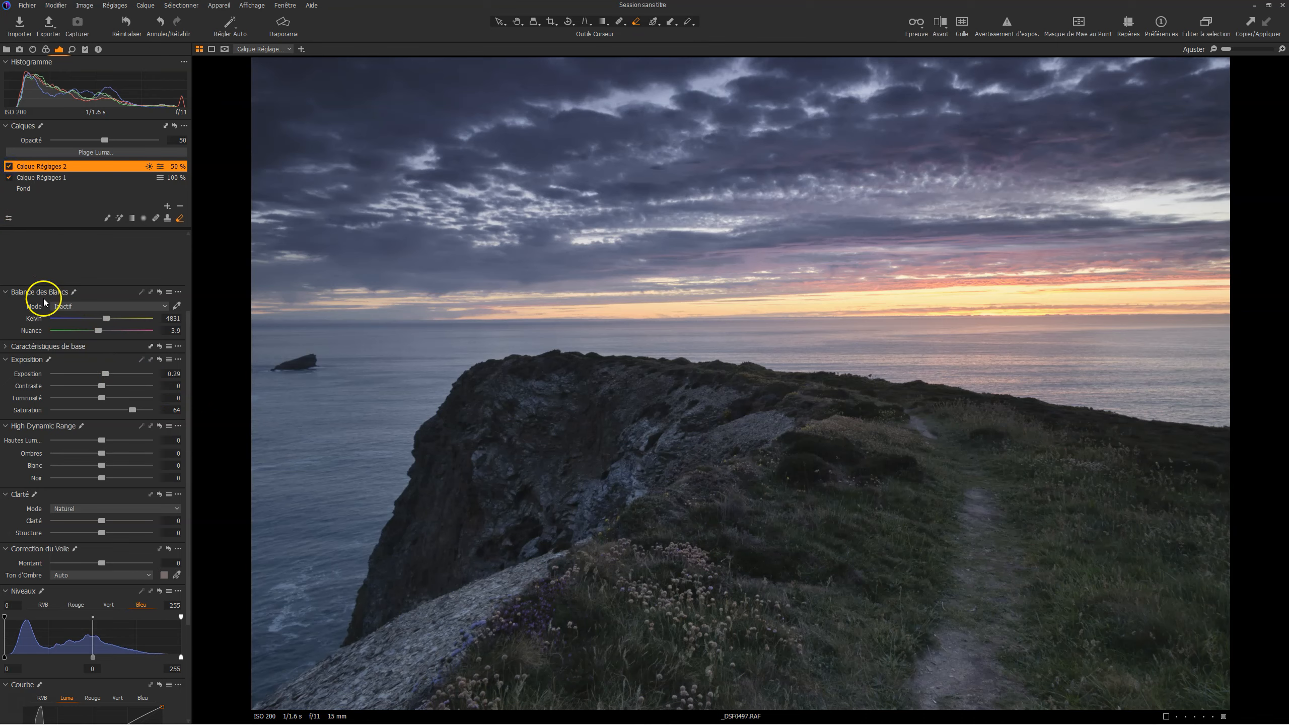
Step: Set the foreground layer's Exposition to 0.21 and compare the photo with the layer off and on
double_click(105, 374)
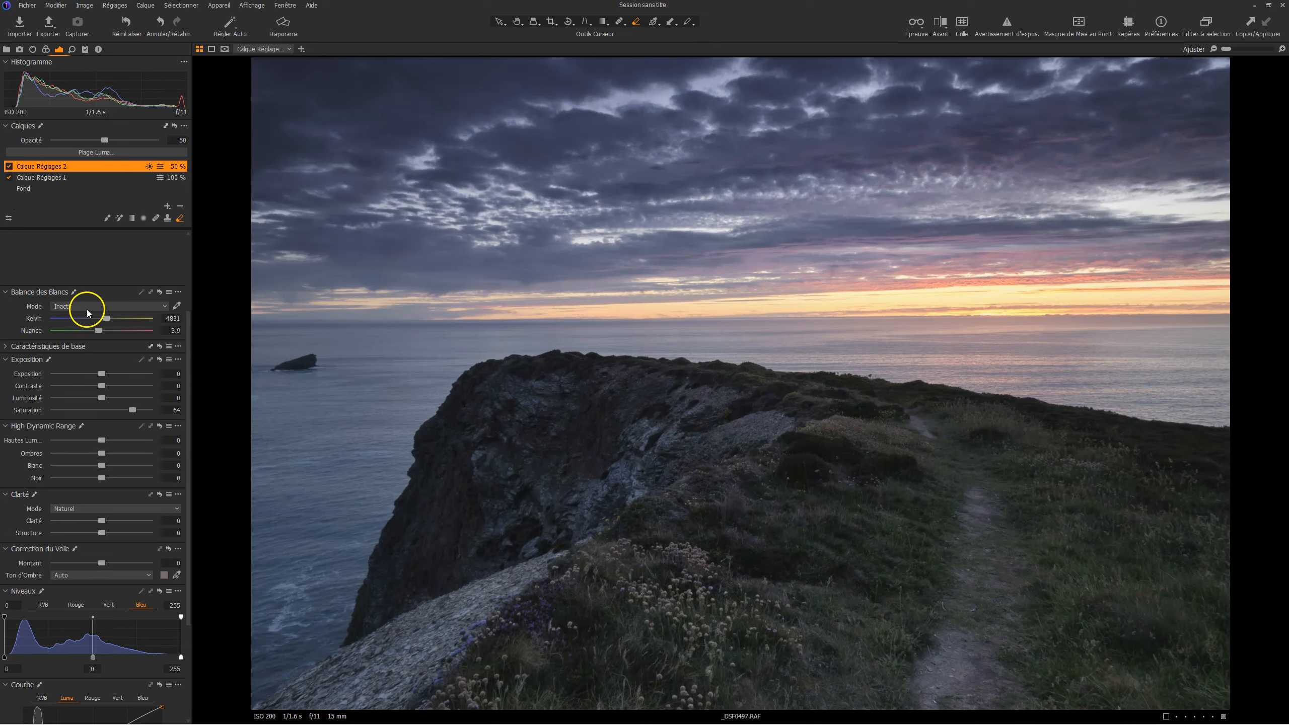
click(10, 168)
click(10, 168)
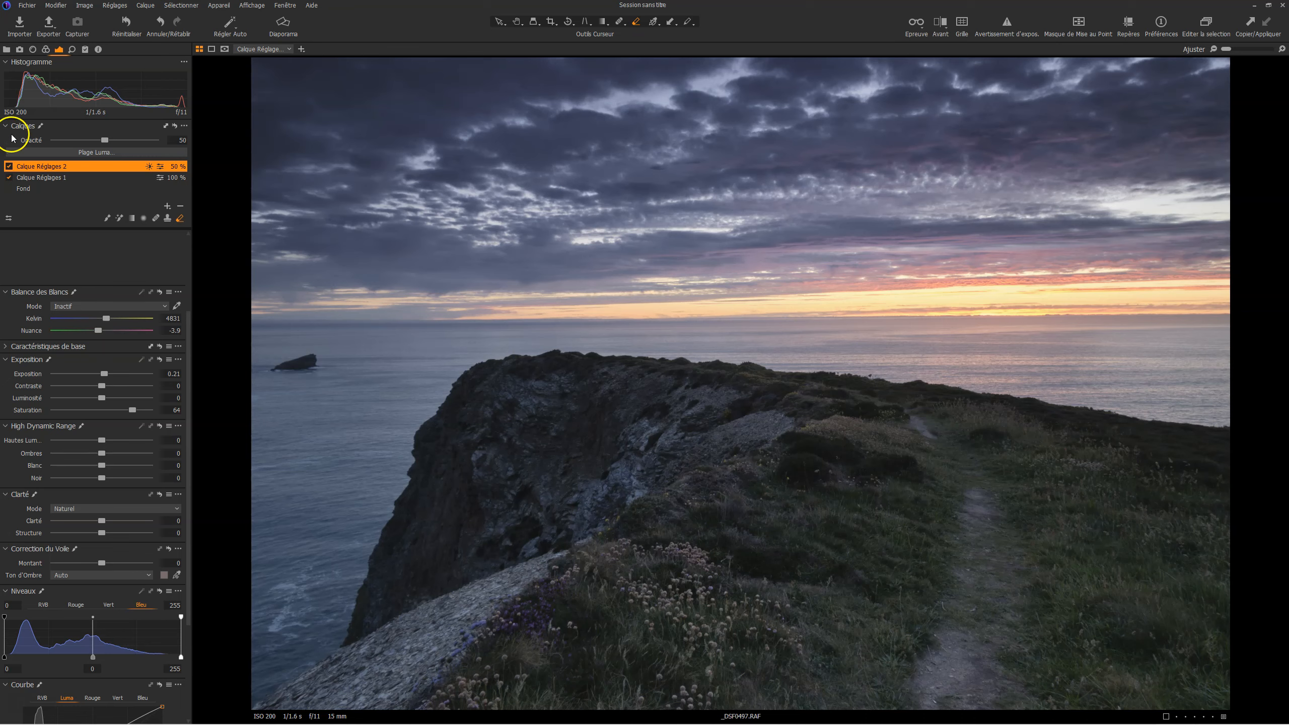
click(8, 167)
click(8, 168)
Step: Add another filled adjustment layer above the foreground layer
click(168, 206)
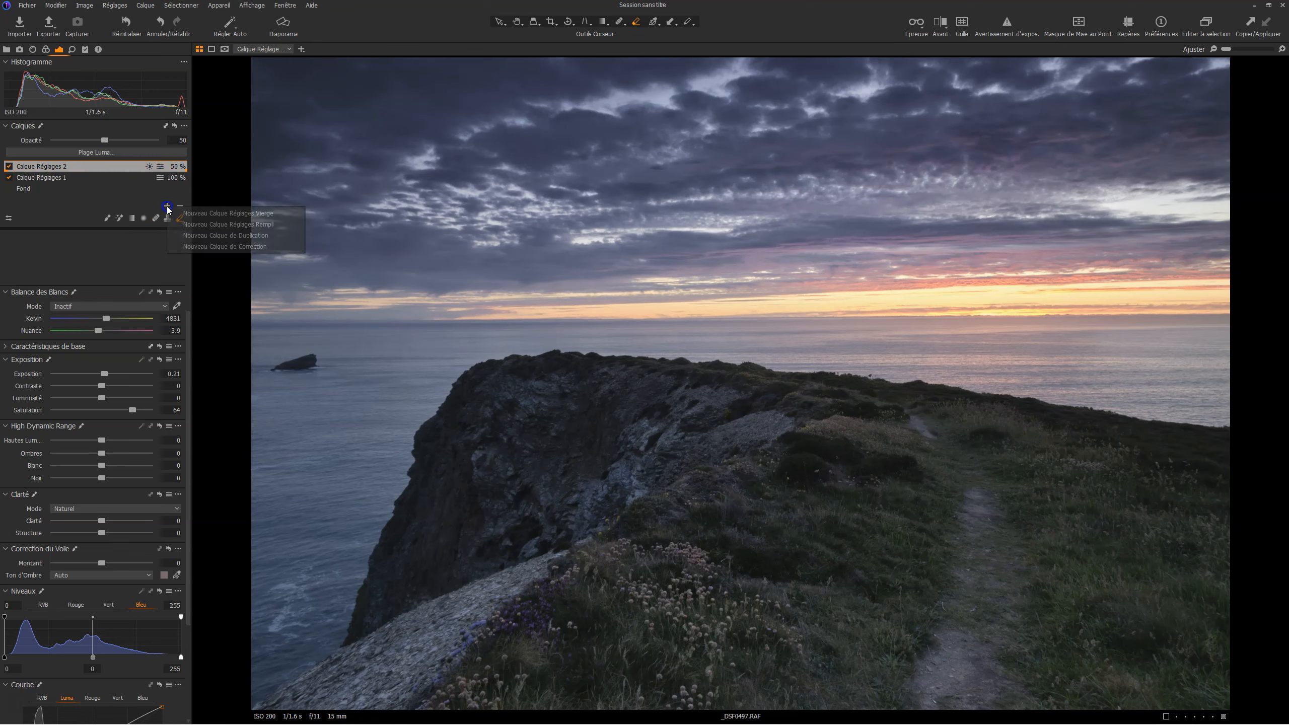
click(192, 224)
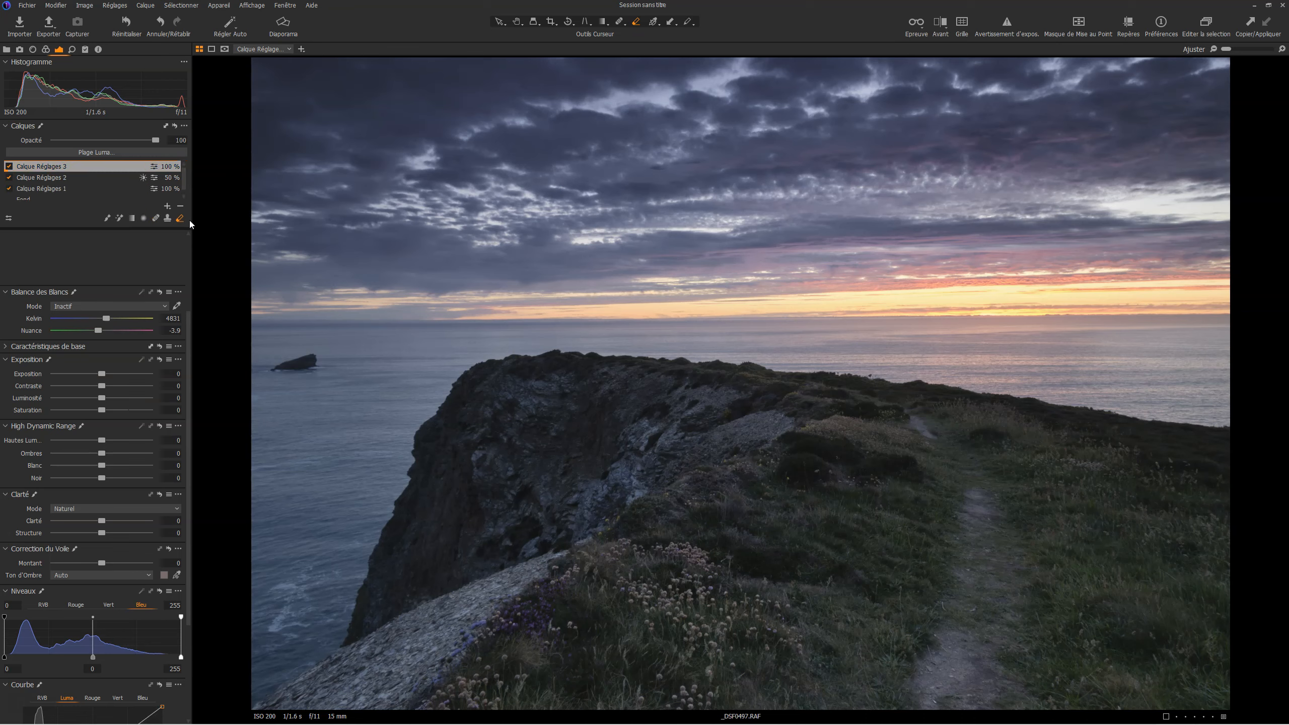
click(180, 226)
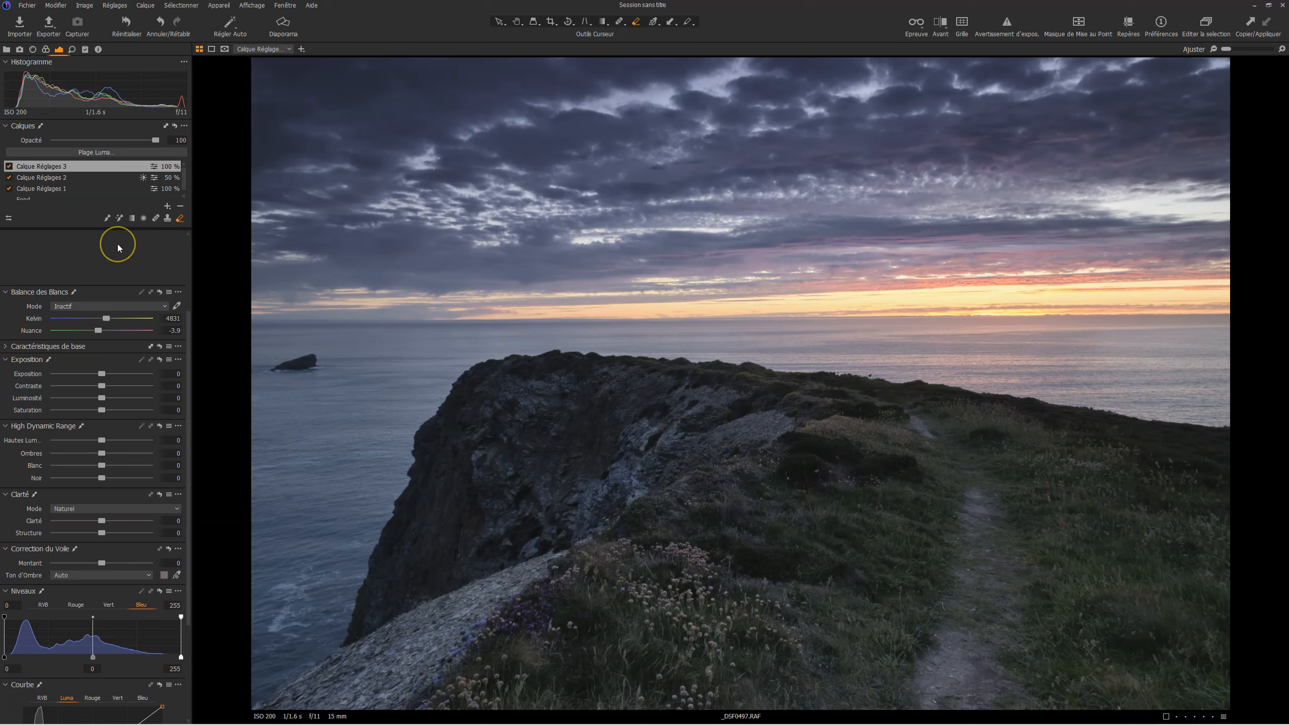
Step: Start a luma range mask on the new layer with the mask shown and the range inverted, setting the range to 20–50 and the upper transition to about 110
click(110, 152)
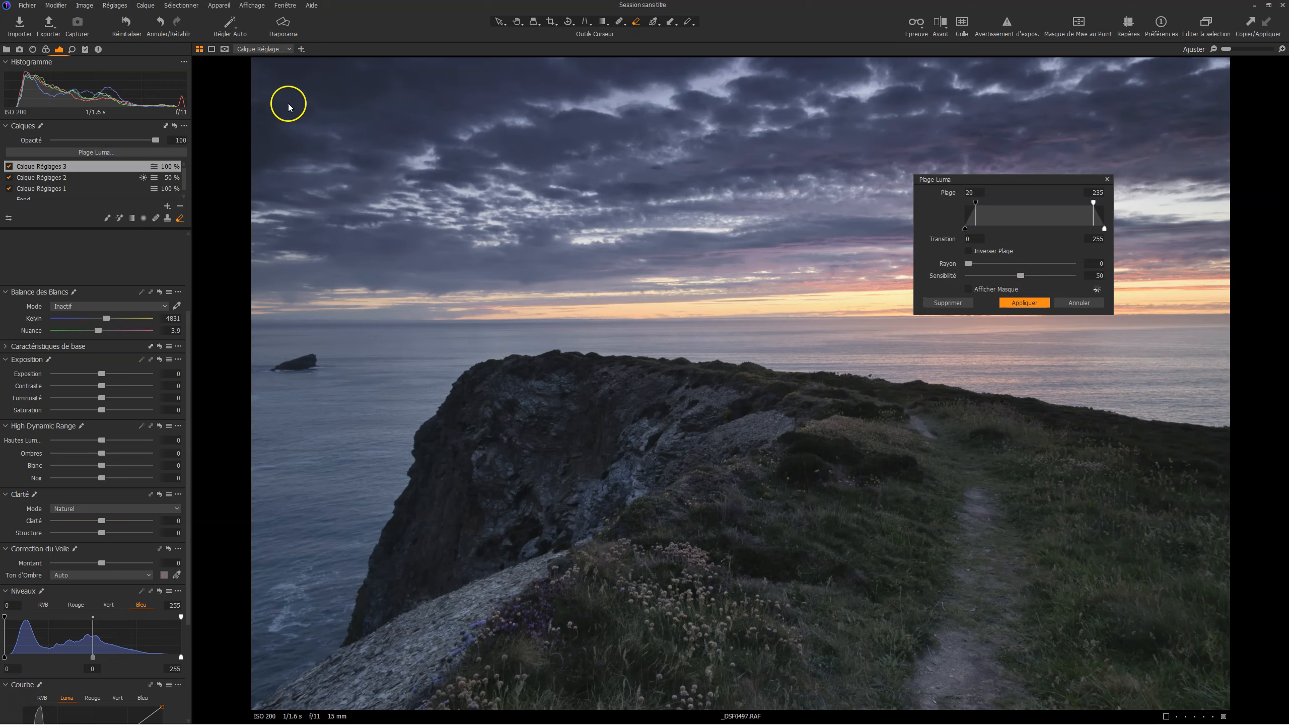
click(969, 290)
click(968, 250)
click(1092, 203)
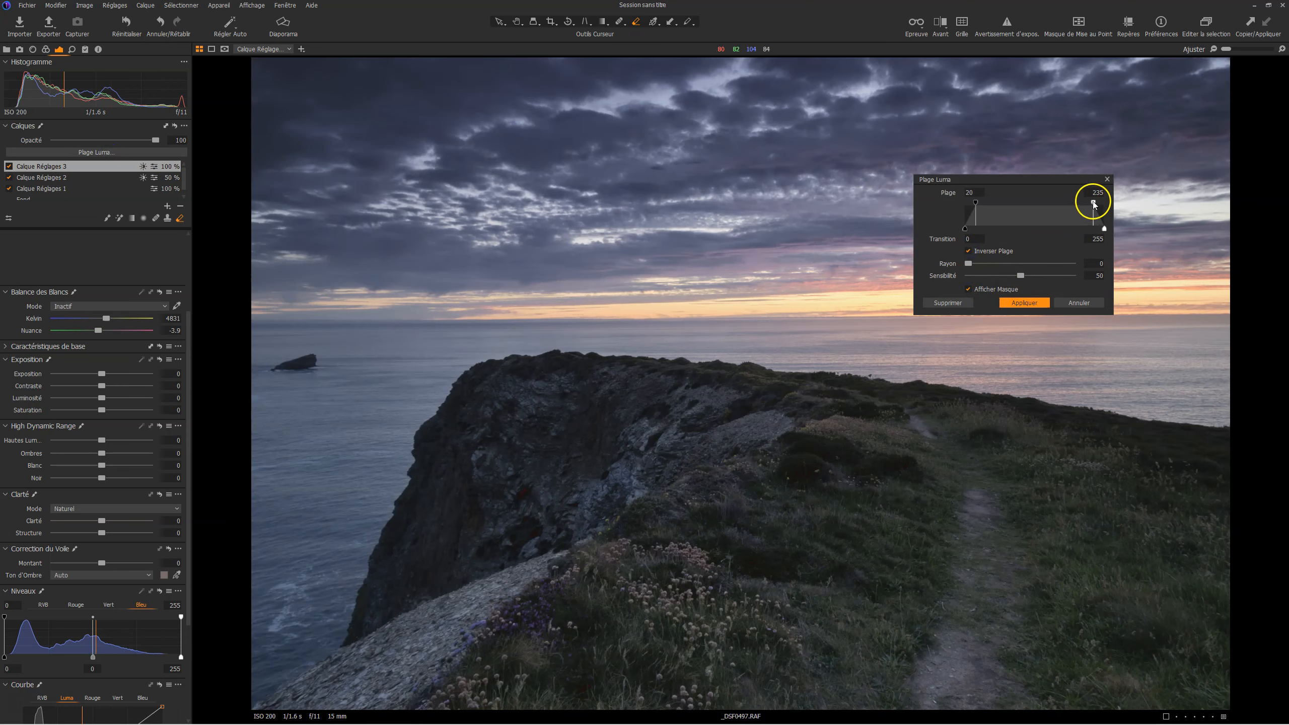
drag(1094, 204, 992, 211)
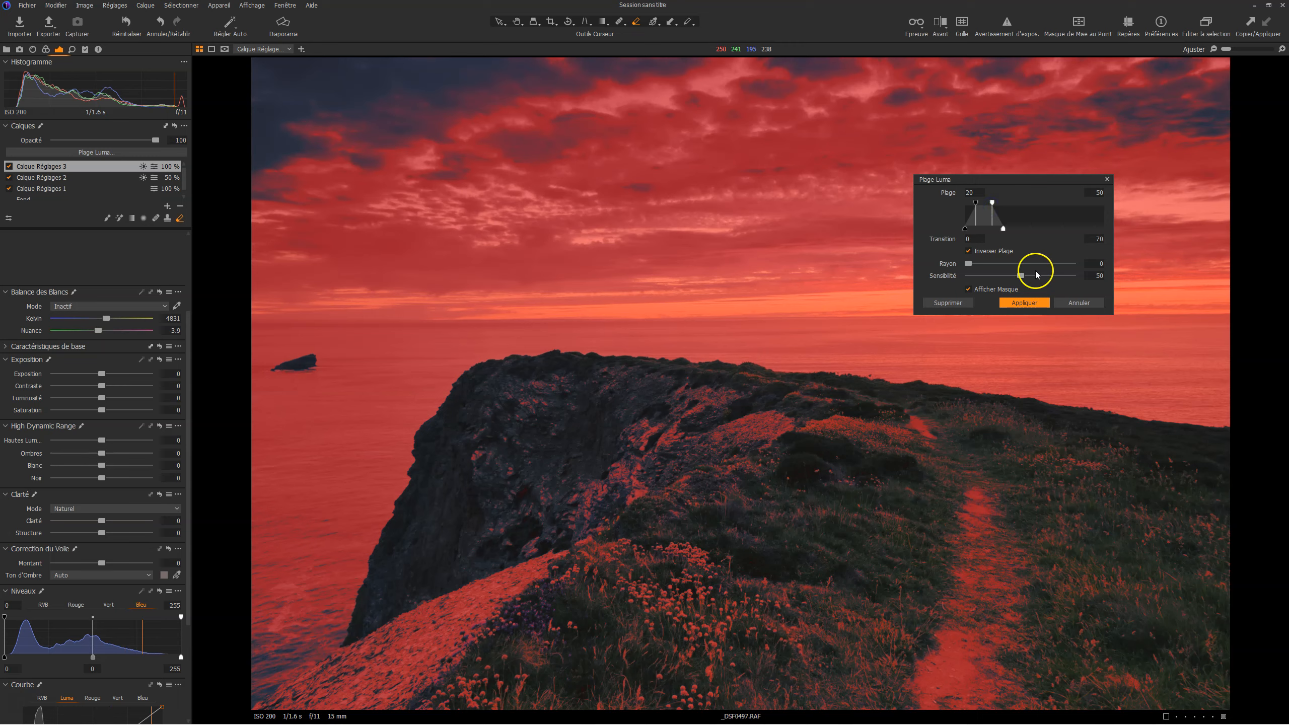
drag(1004, 230, 1007, 232)
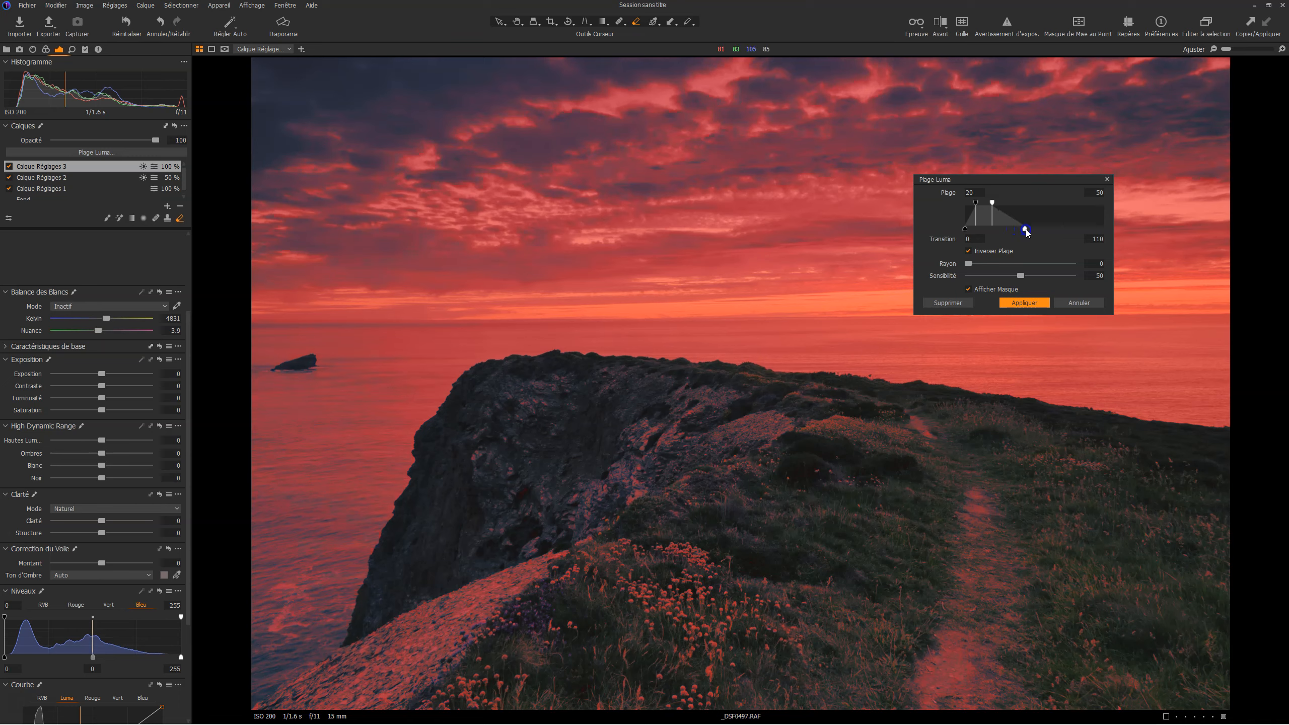
Step: Raise the luma range's radius and sensitivity slightly, widen its upper transition a little more and apply the mask
drag(968, 264, 973, 266)
drag(1021, 275, 1048, 275)
click(1025, 229)
drag(1026, 229, 1032, 230)
click(1026, 304)
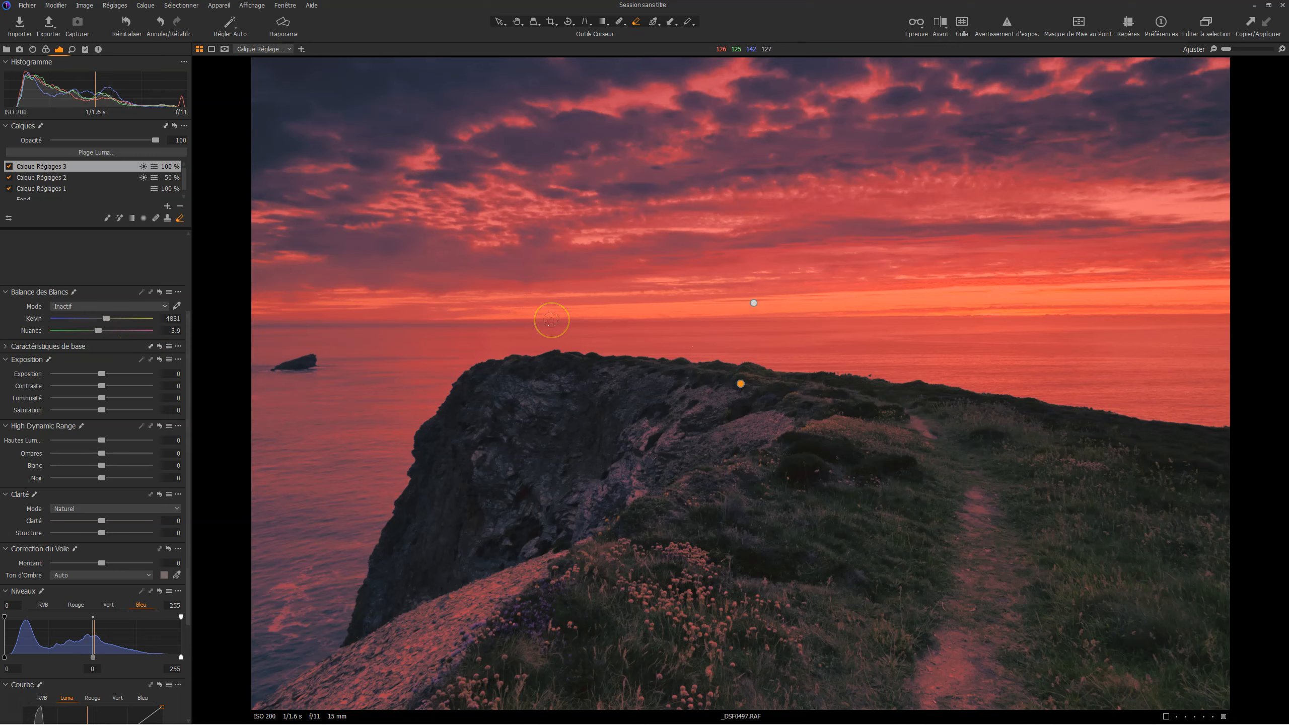
Step: Hide the mask, set the layer's Contraste to 14 and lower its Hautes Lumières to -97
key(m)
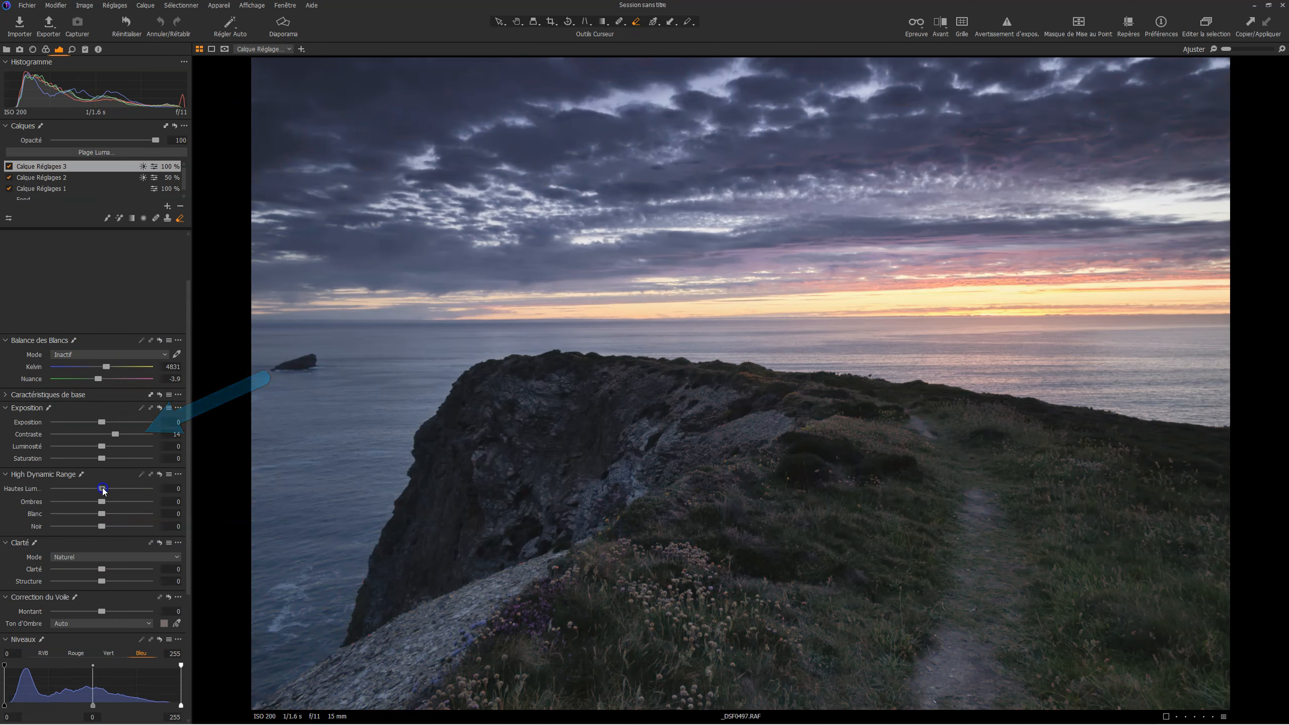
drag(102, 489, 55, 491)
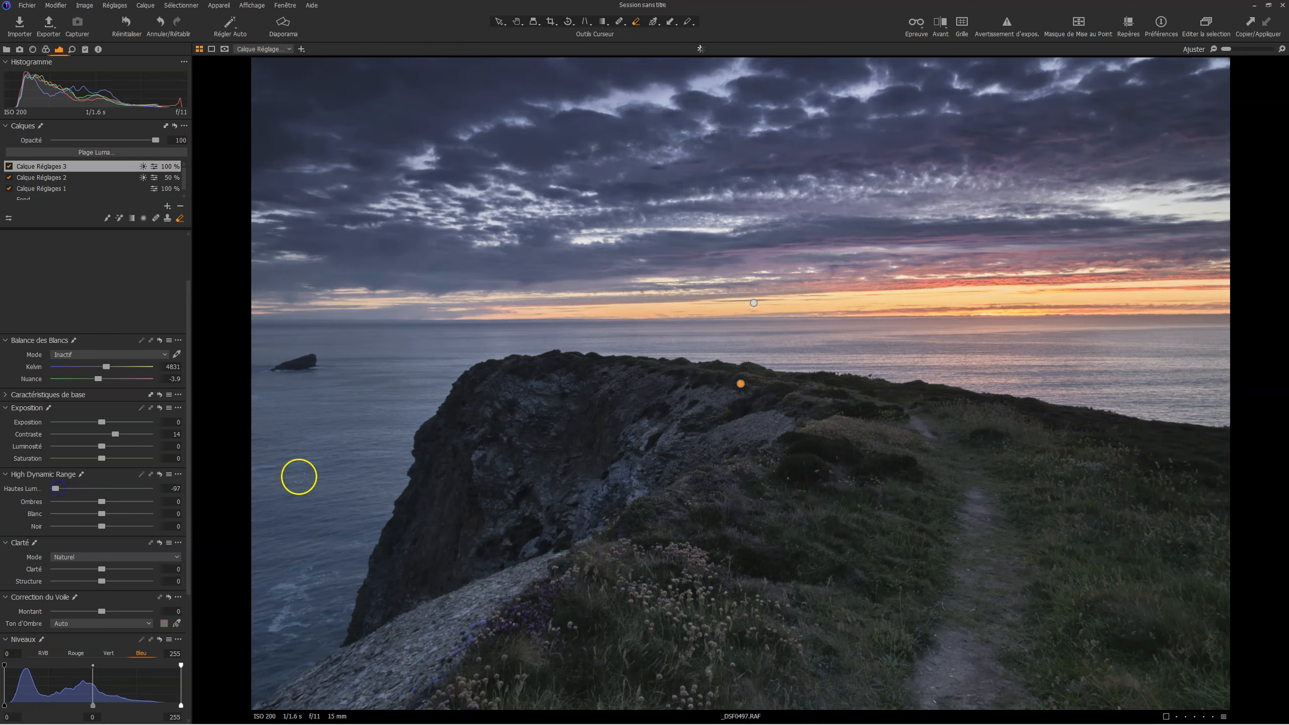
Step: Examine which areas the layer's luma mask covers, as a red overlay and in greyscale, against the unmasked photo
key(m)
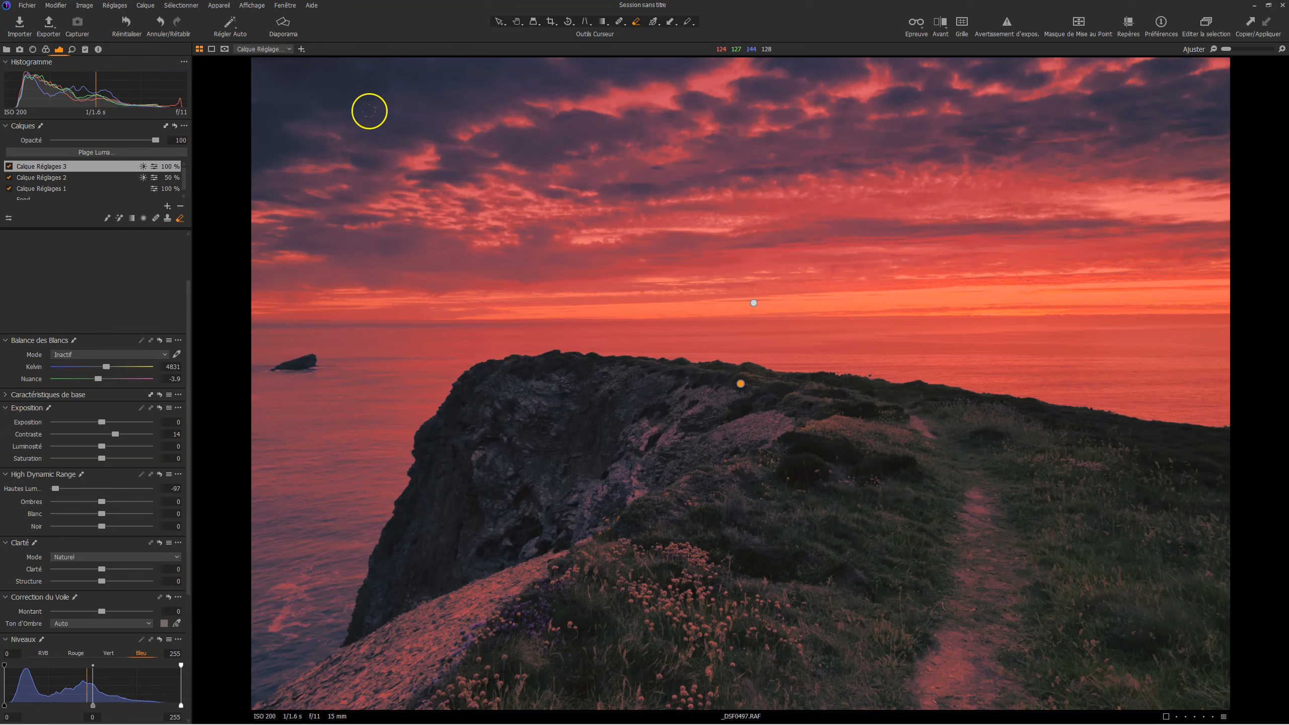
click(224, 49)
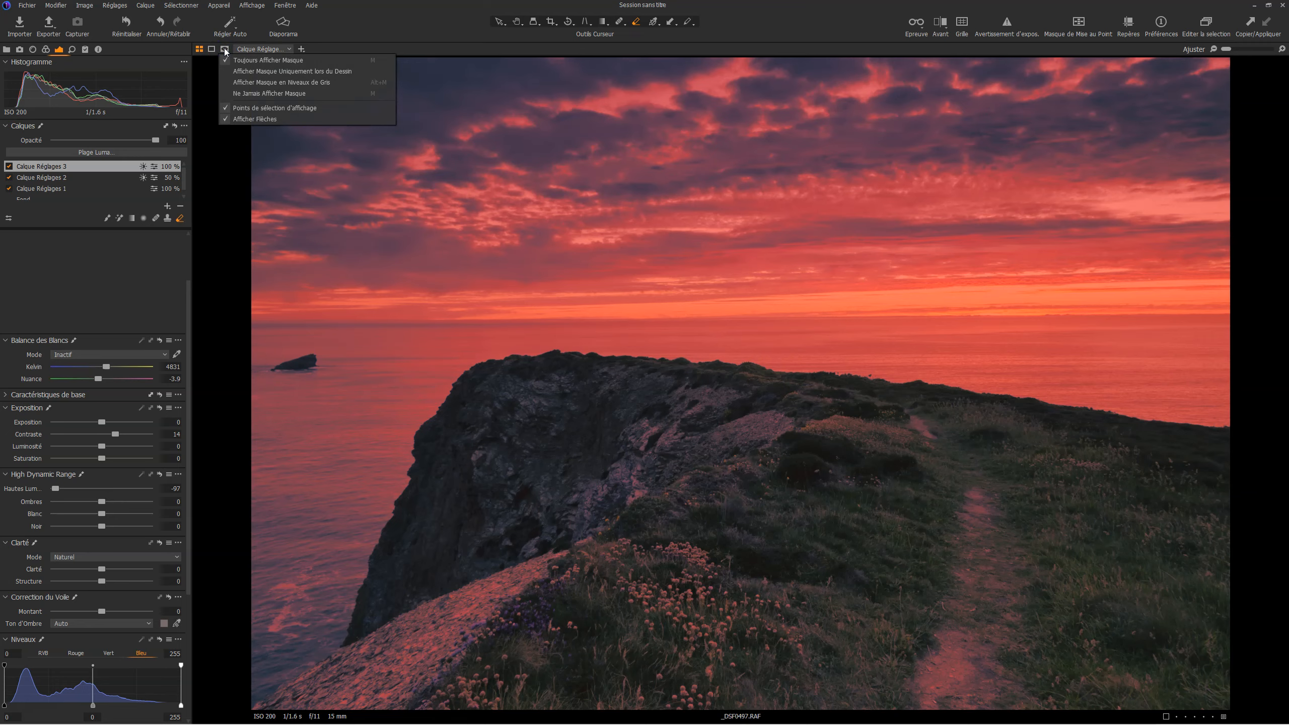
click(236, 81)
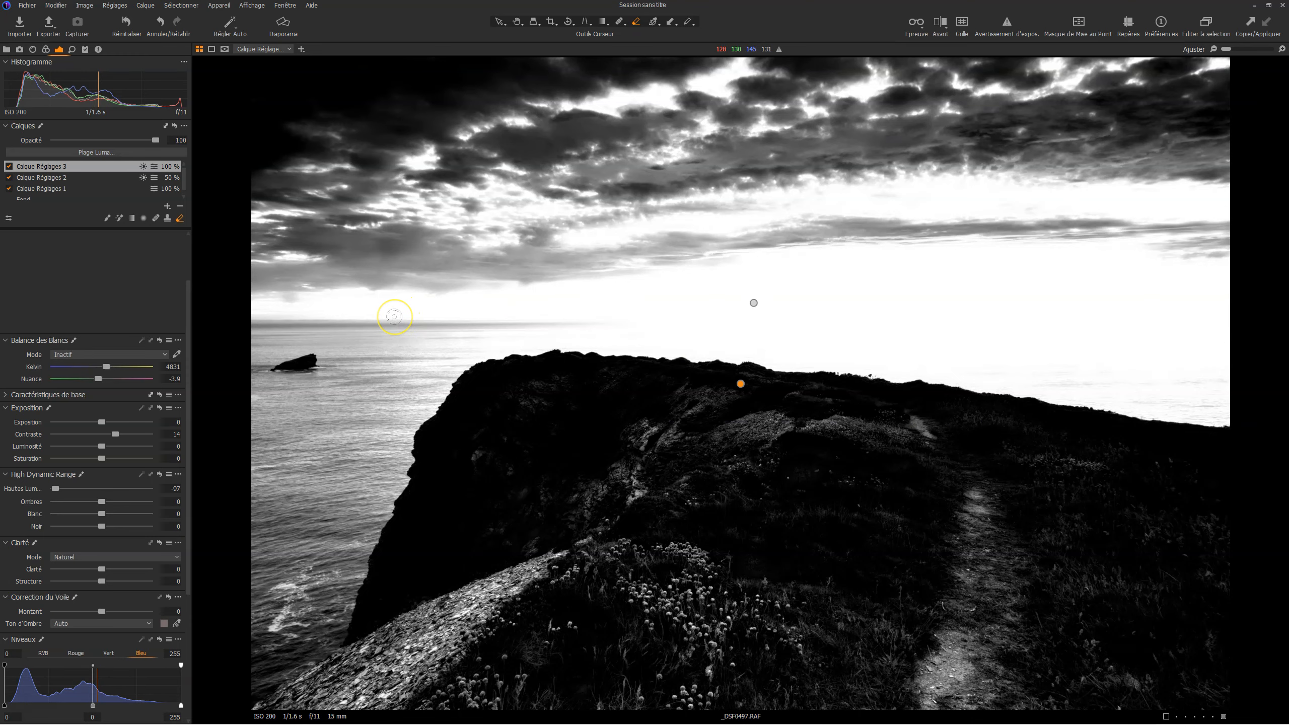
key(m)
key(m)
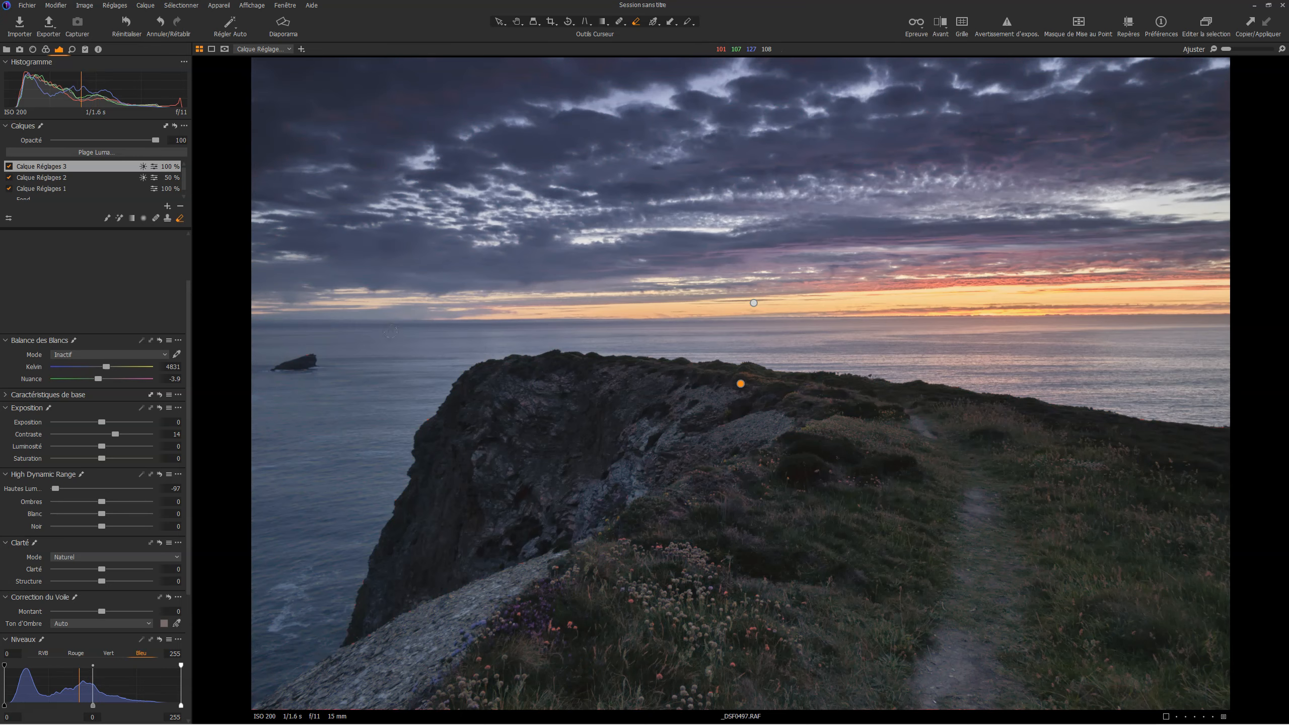
key(m)
key(m)
Step: Set the layer's Hautes Lumières to -72 and compare the photo with the layer off and on
mouse_move(56, 488)
mouse_down()
mouse_move(96, 491)
mouse_move(45, 484)
mouse_move(133, 487)
mouse_move(89, 477)
mouse_move(89, 490)
mouse_move(60, 491)
mouse_move(100, 491)
mouse_move(77, 491)
mouse_up()
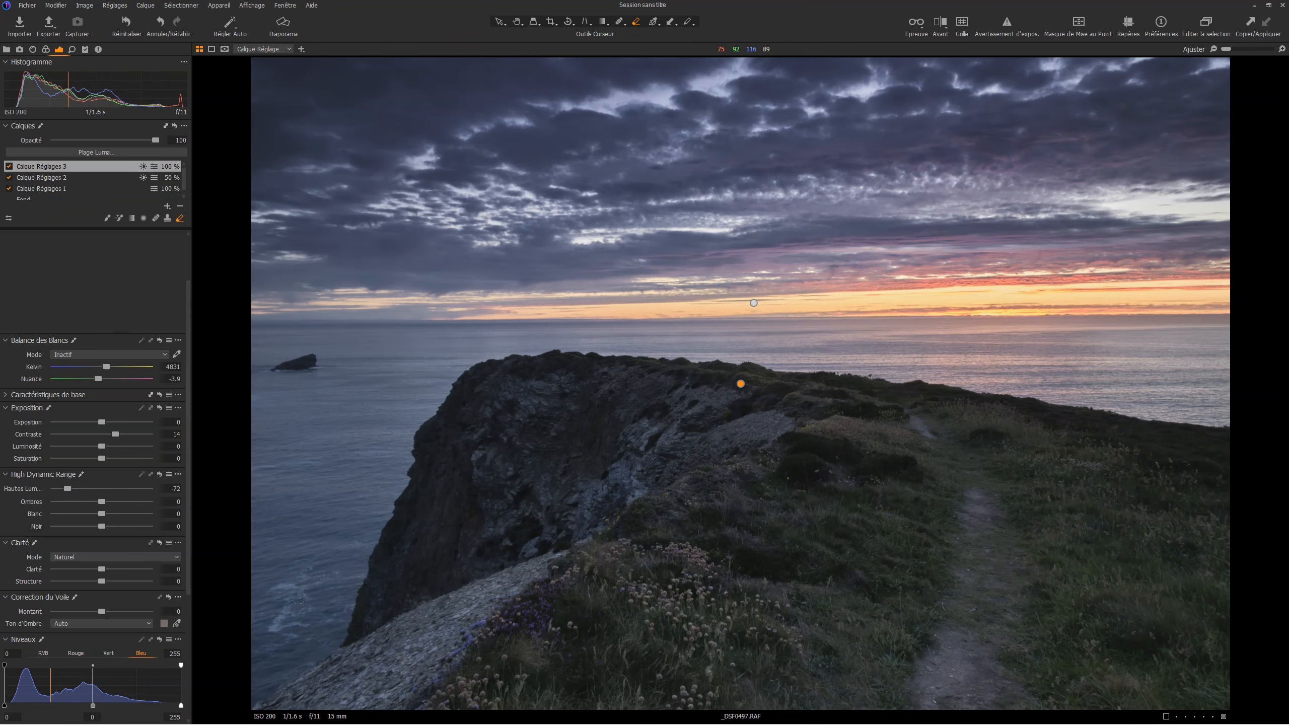
click(9, 177)
click(8, 166)
click(9, 166)
click(8, 166)
Step: Add a filled adjustment layer on top and set the black point of its RVB levels to 7
click(167, 206)
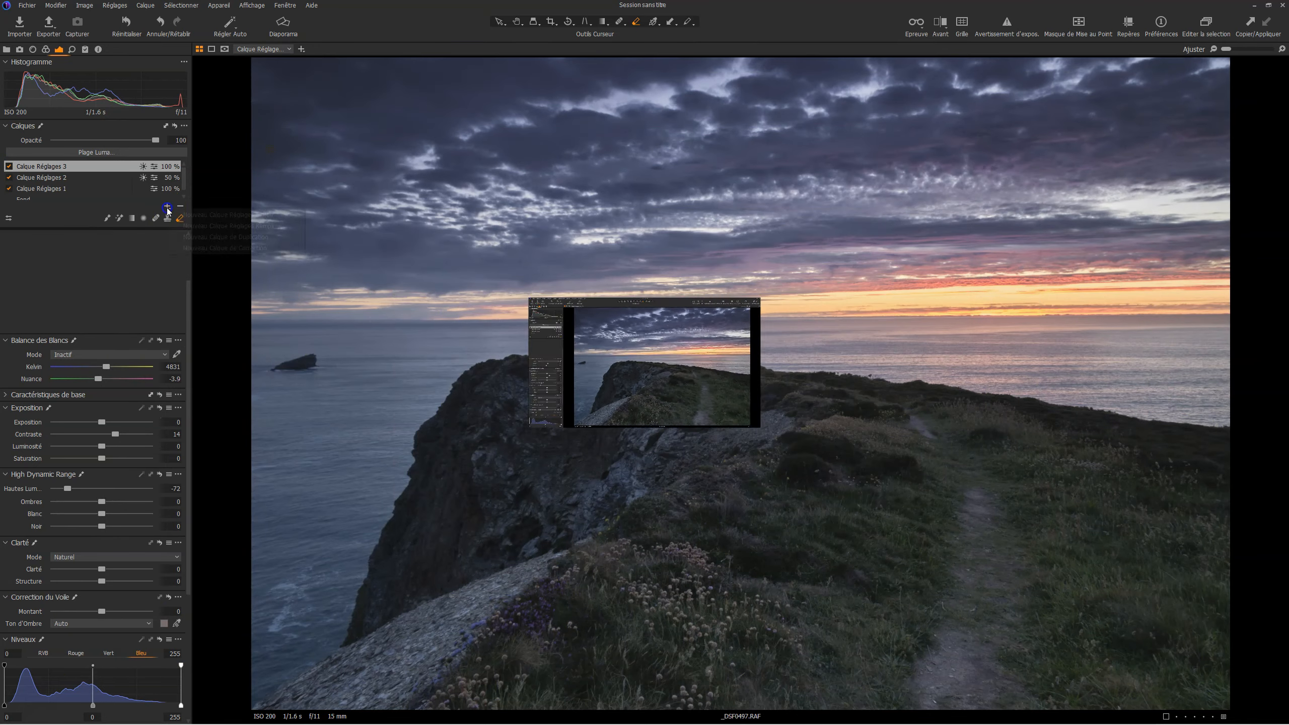
click(189, 222)
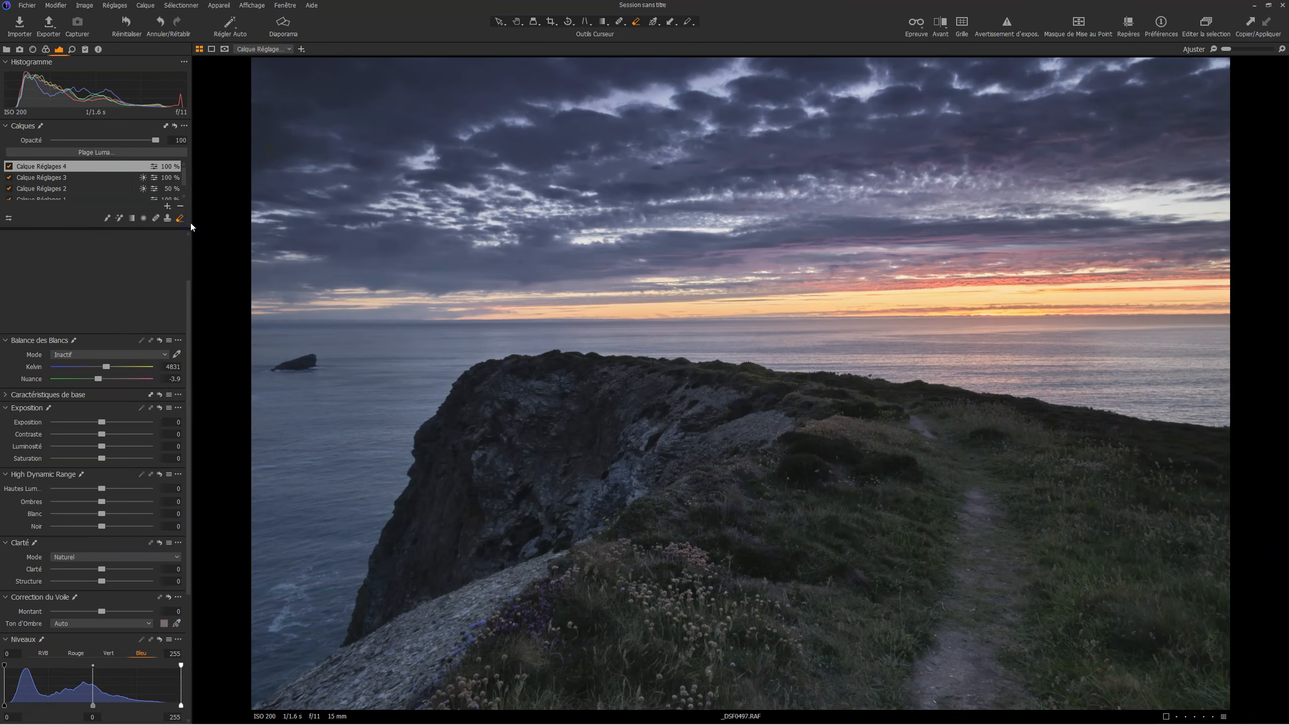
scroll(84, 660, down, 4)
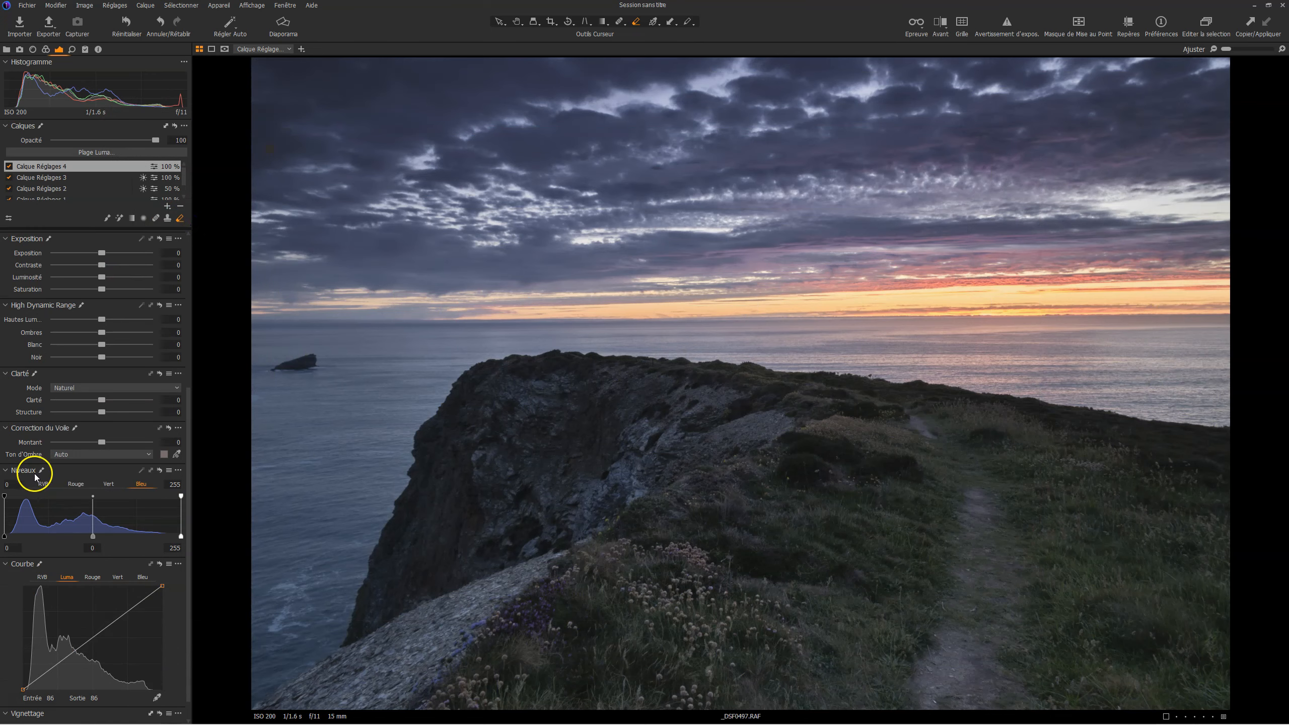
click(42, 483)
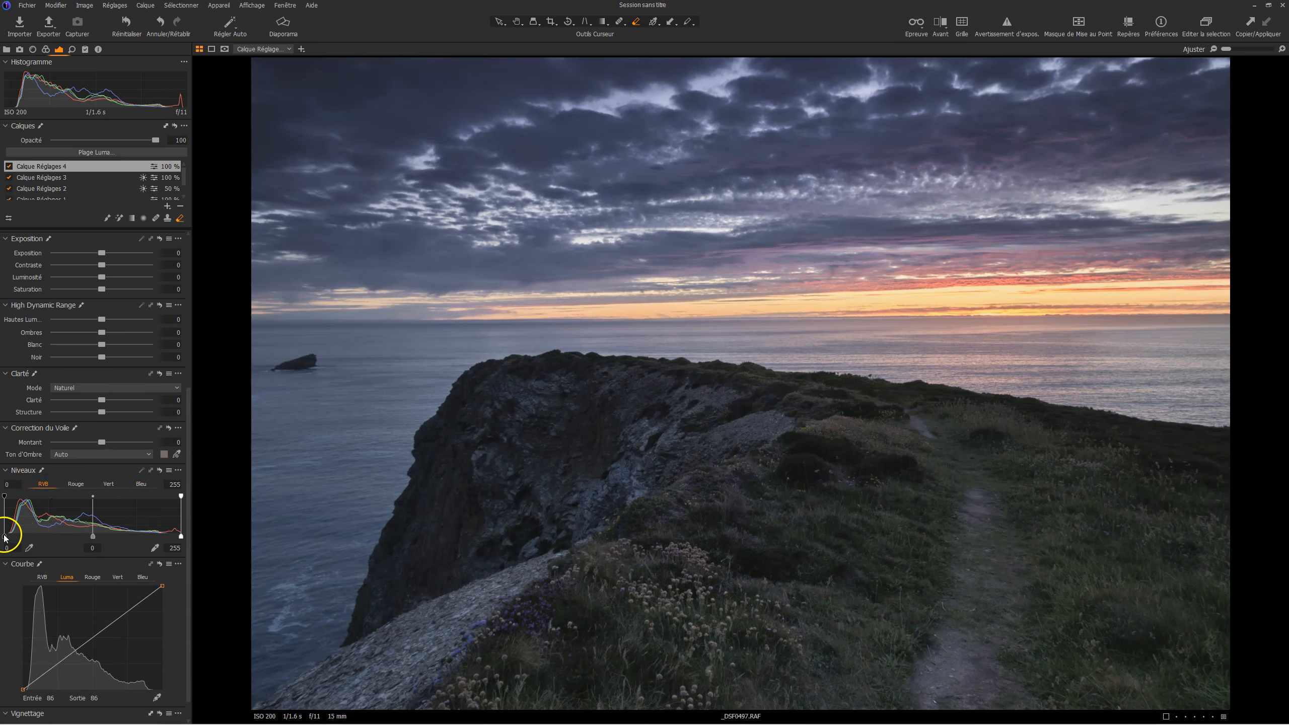
drag(5, 539, 10, 540)
right_click(10, 538)
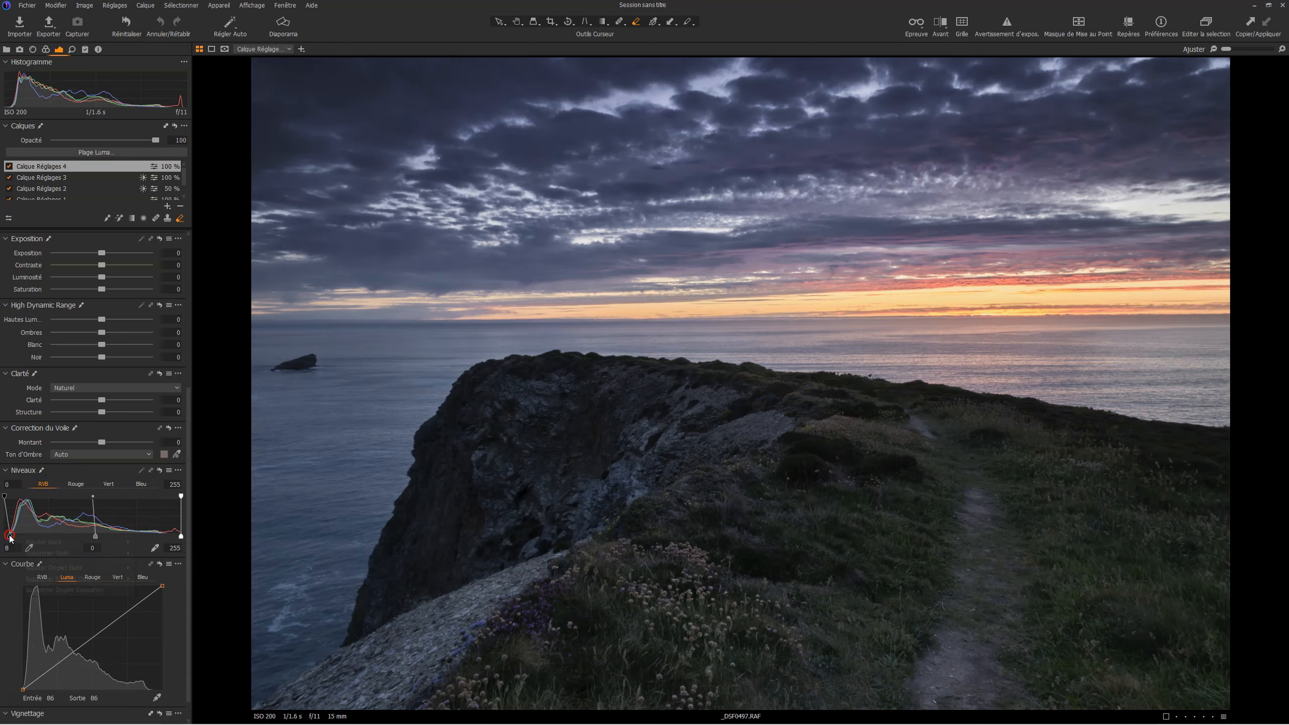
click(5, 538)
drag(9, 539, 8, 539)
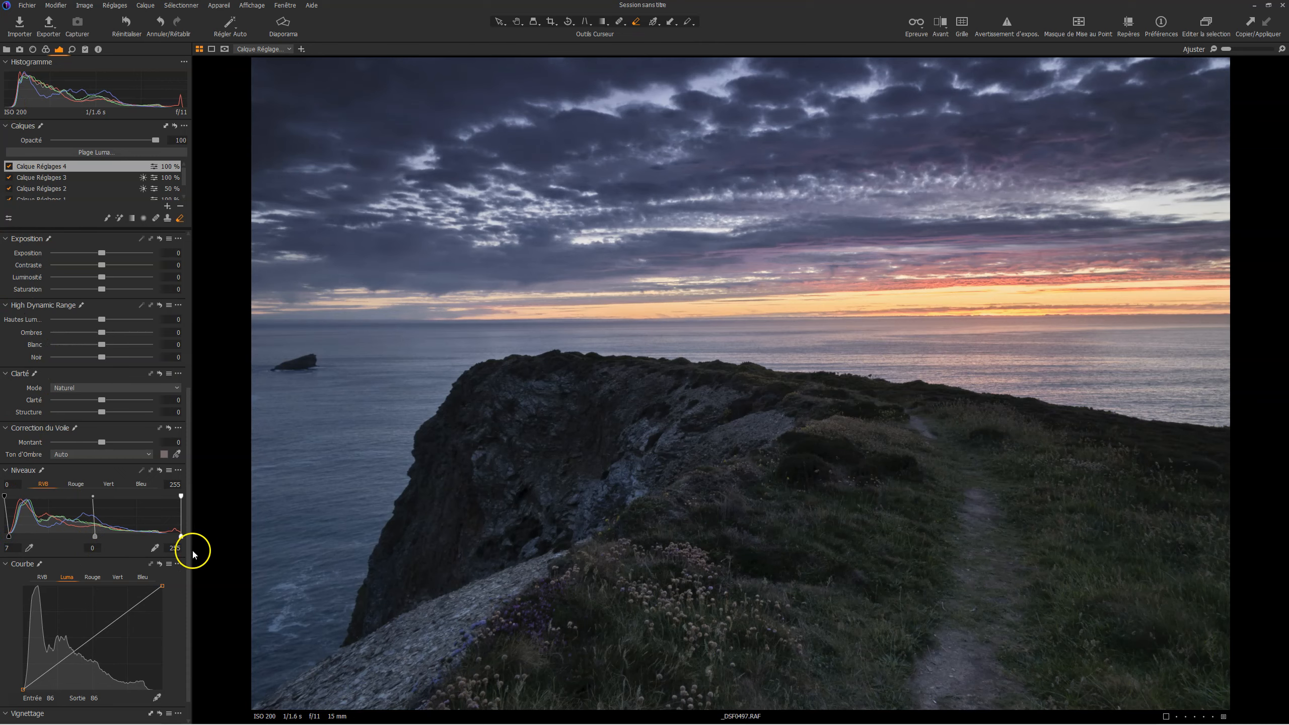
Step: Set the midtone of the layer's RVB levels to 0.04 and compare the photo with the layer off and on
click(95, 537)
drag(96, 539, 94, 533)
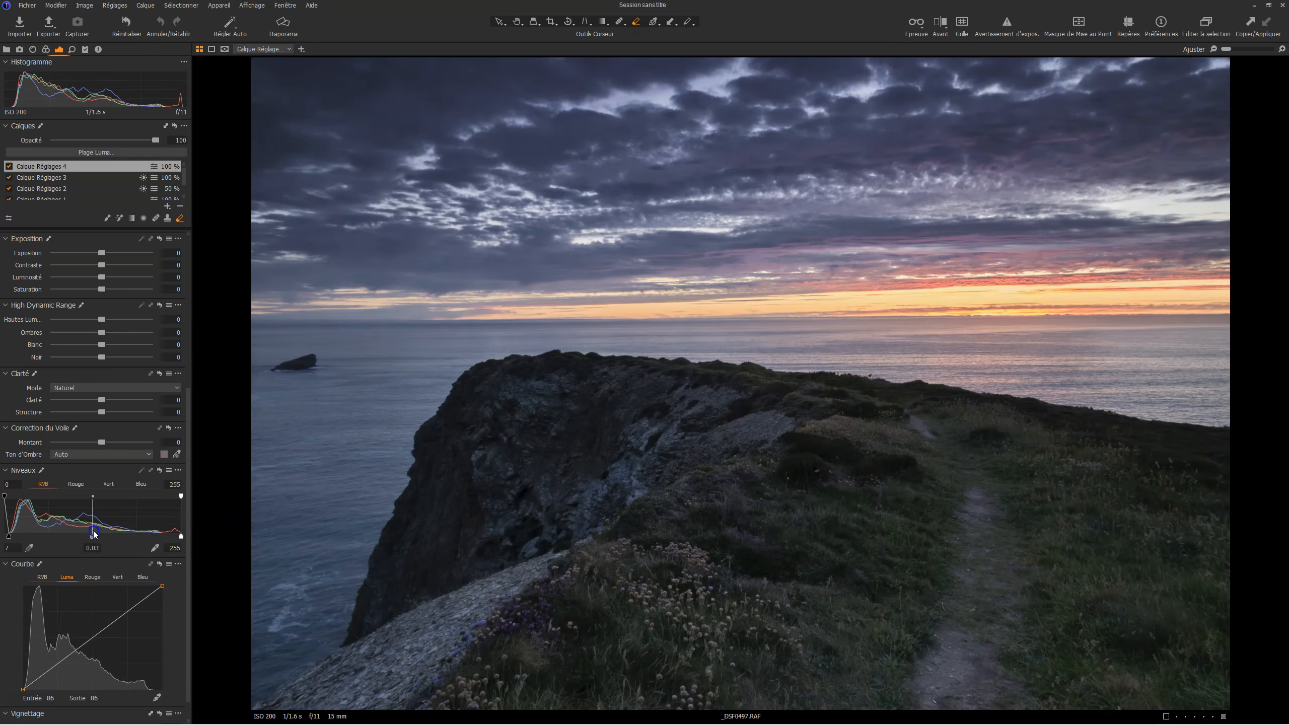
click(9, 167)
click(8, 167)
scroll(44, 169, down, 2)
scroll(45, 169, up, 2)
click(8, 166)
Step: Compare the original photo with the edited version several times
key(y)
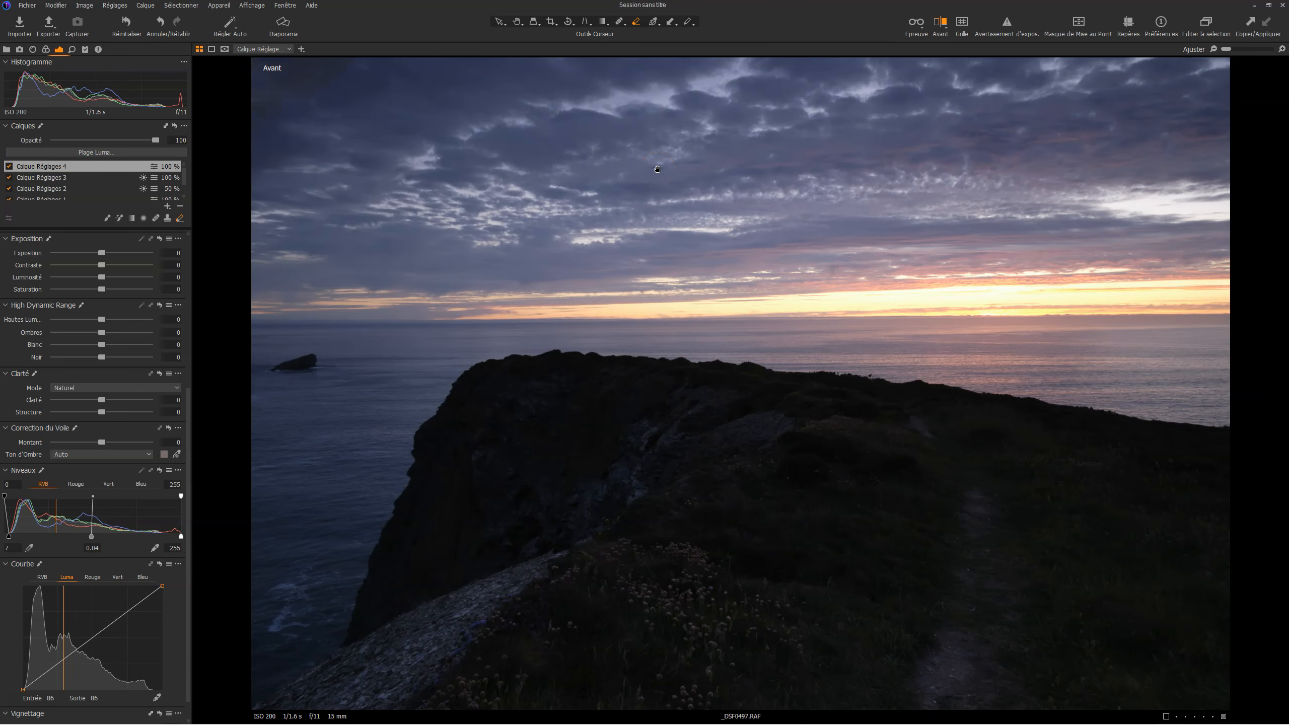
key(y)
key(y)
key(y)
key(y)
key(y)
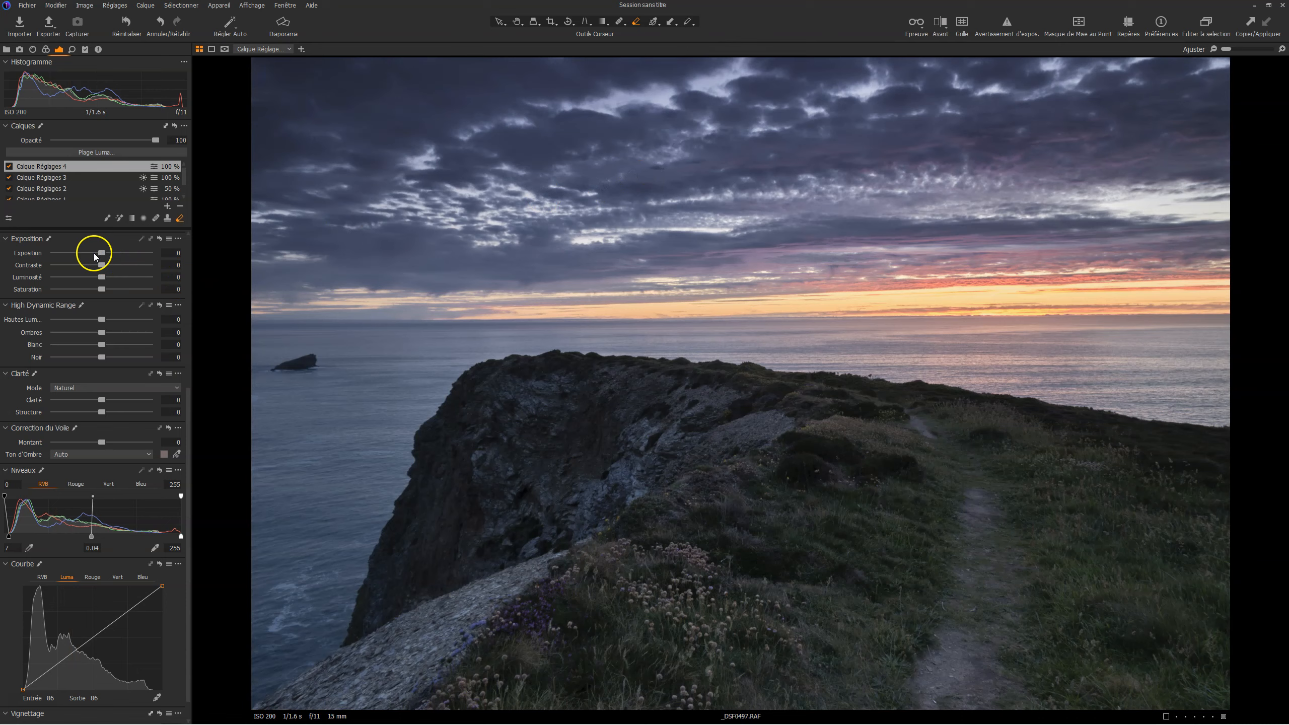
Step: Turn off all four adjustment layers one after another, from the top layer down, to review their effect
click(9, 168)
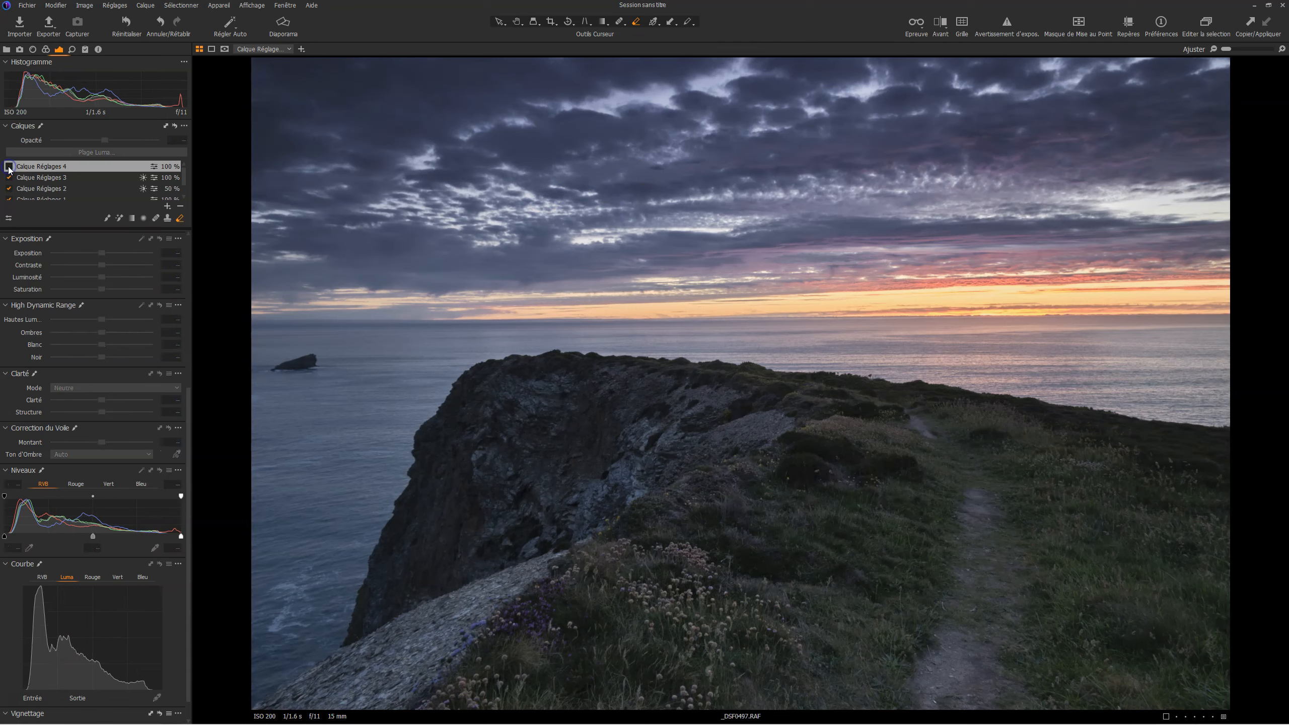
click(9, 178)
click(9, 189)
scroll(14, 188, down, 1)
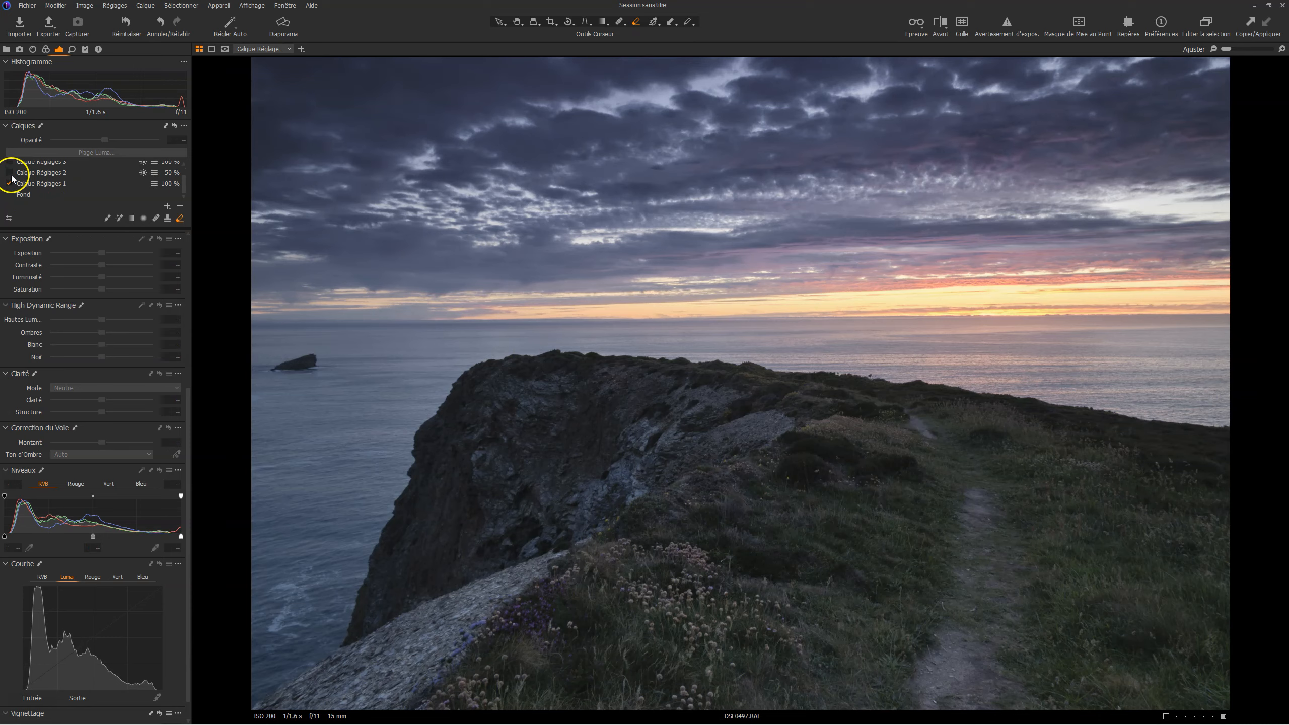
click(6, 183)
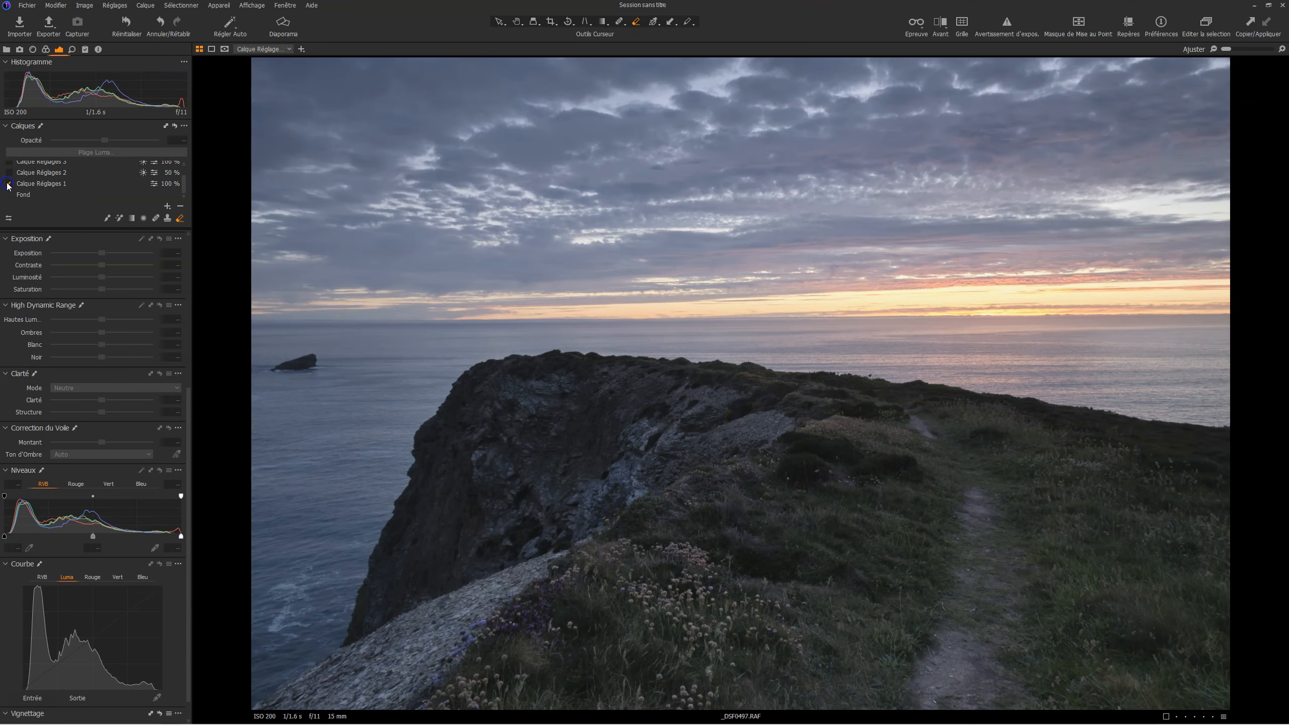
Step: Turn the four adjustment layers back on from the bottom up, toggling individual layers to check what each contributes
click(8, 185)
click(9, 183)
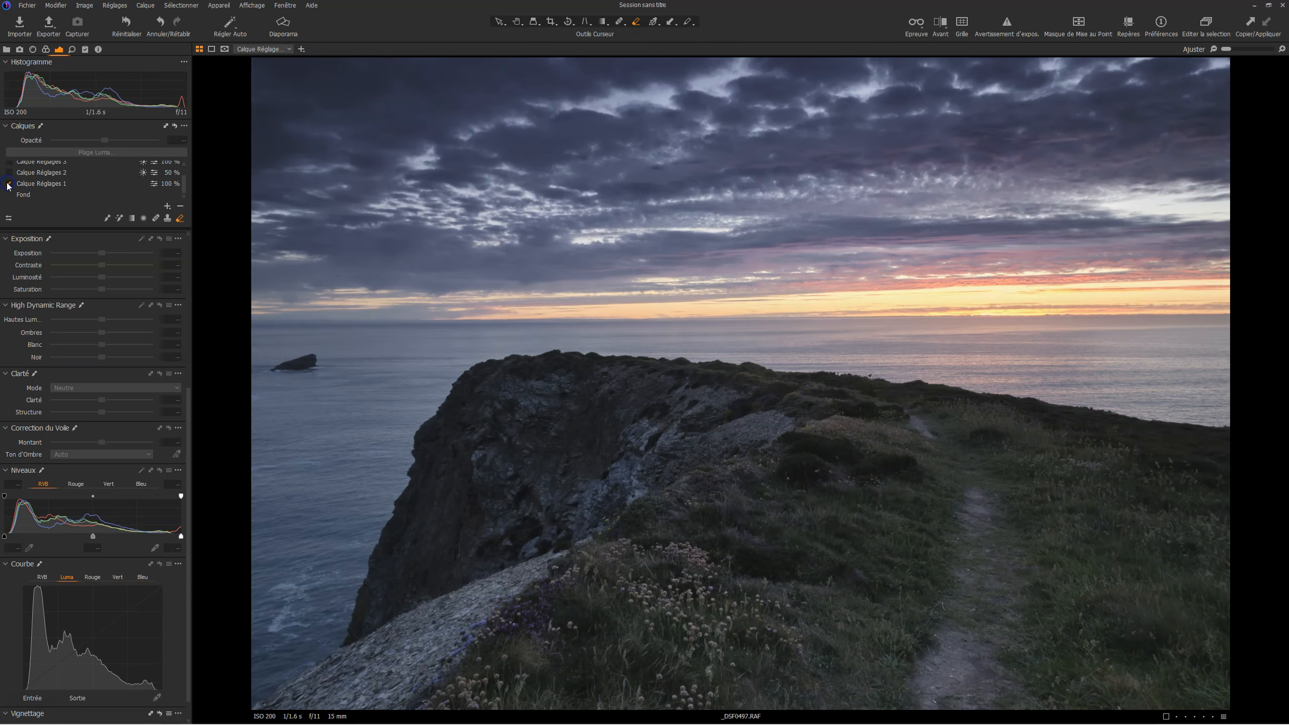
click(9, 173)
scroll(13, 177, up, 1)
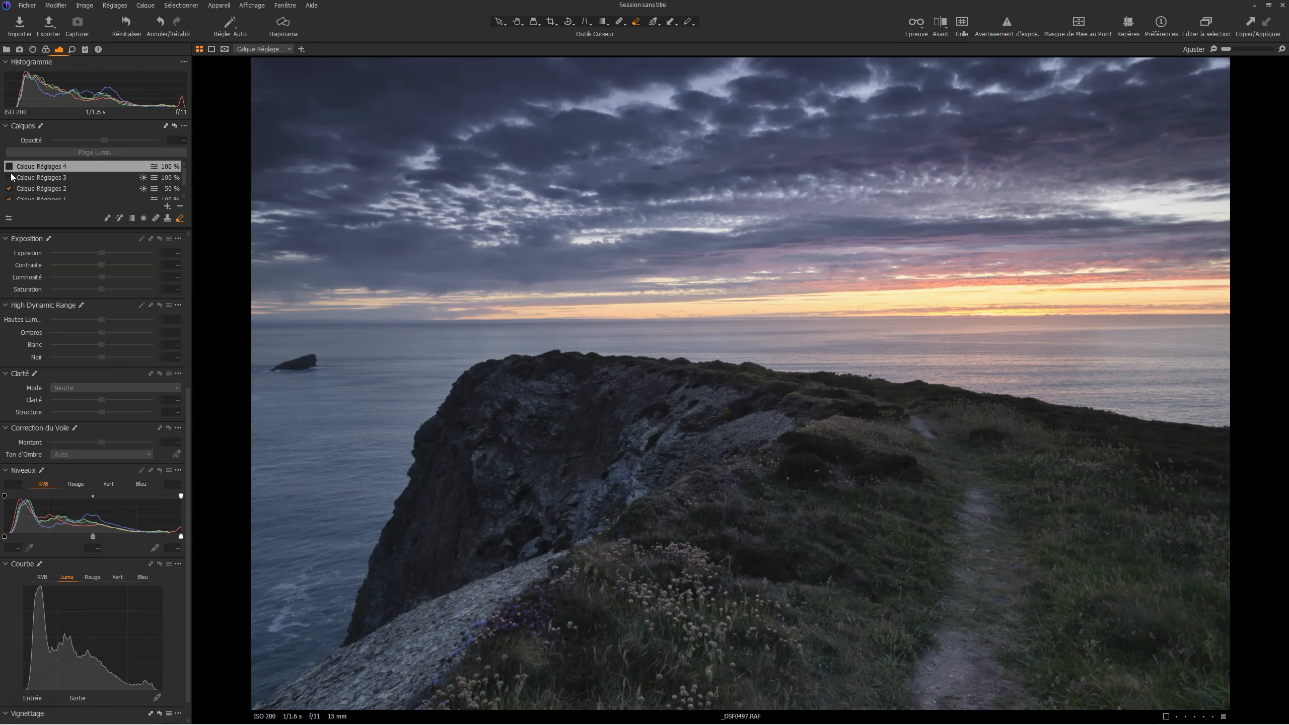
click(9, 189)
click(10, 180)
click(10, 180)
click(10, 179)
click(10, 178)
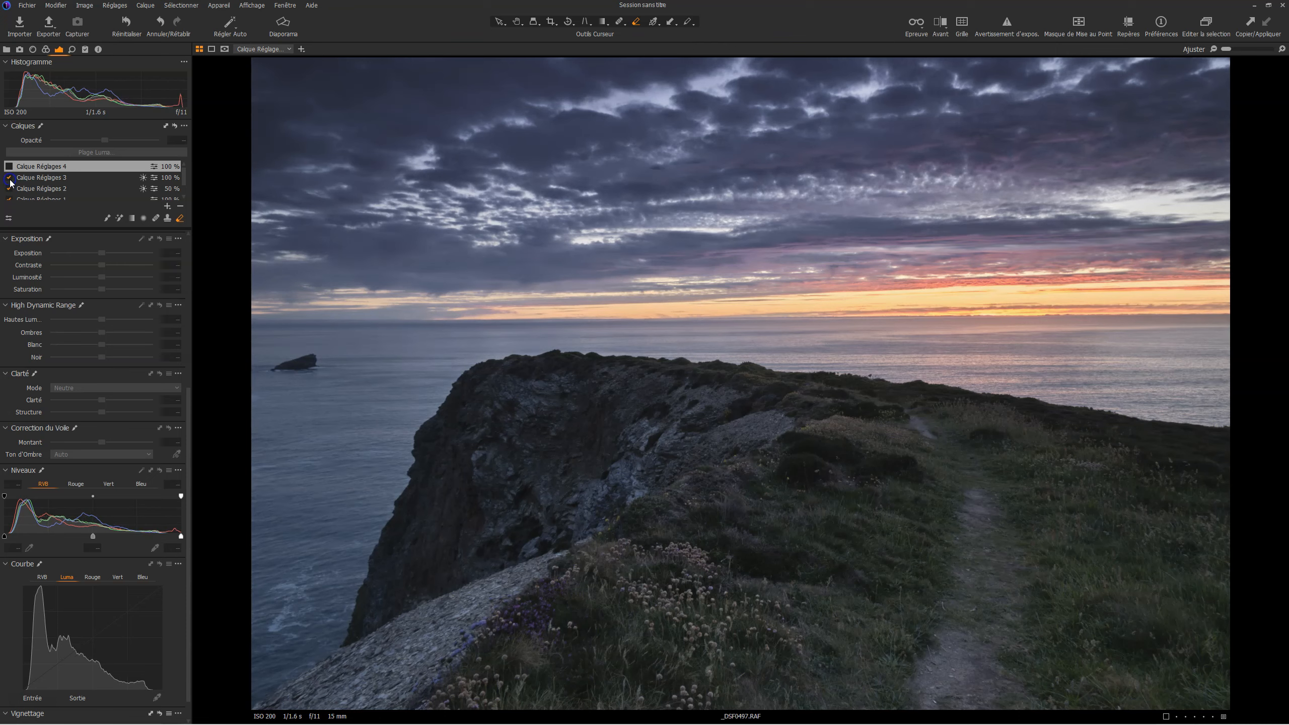
click(9, 168)
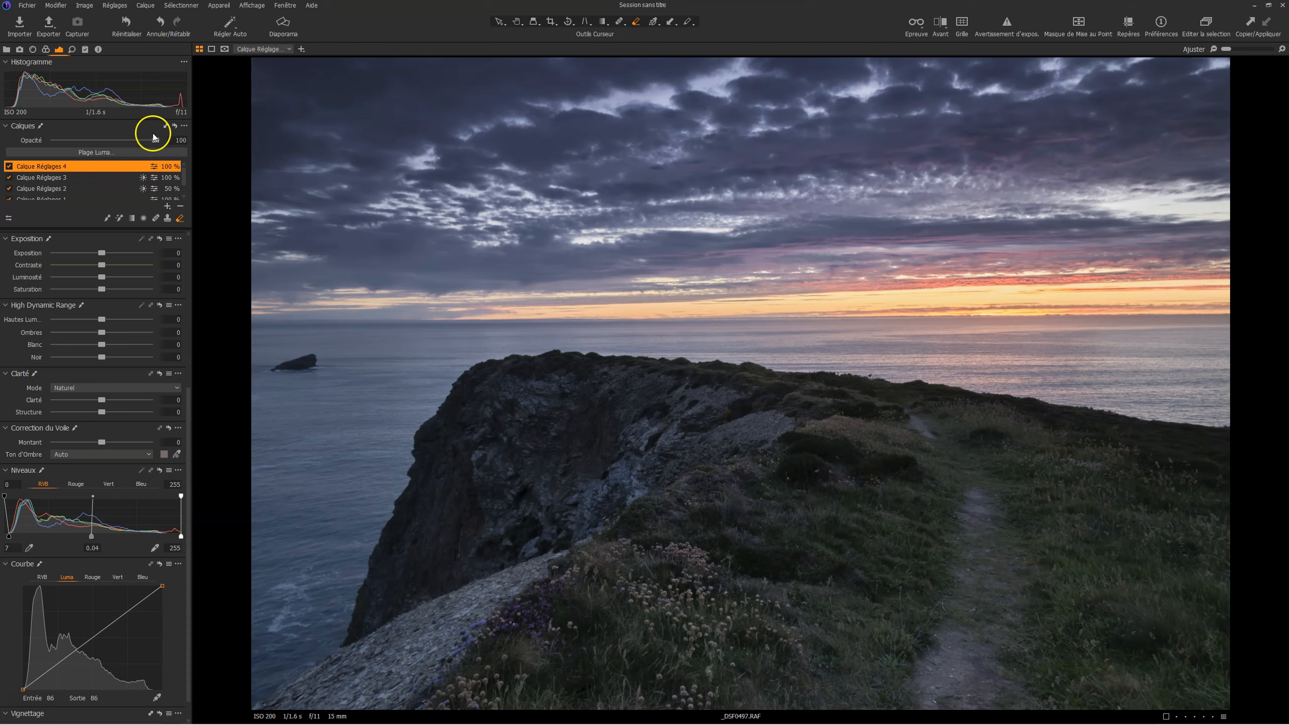
Step: Set the levels layer's opacity to 70 and add an empty adjustment layer above it
mouse_move(155, 140)
mouse_down()
mouse_move(43, 143)
mouse_move(179, 141)
mouse_up()
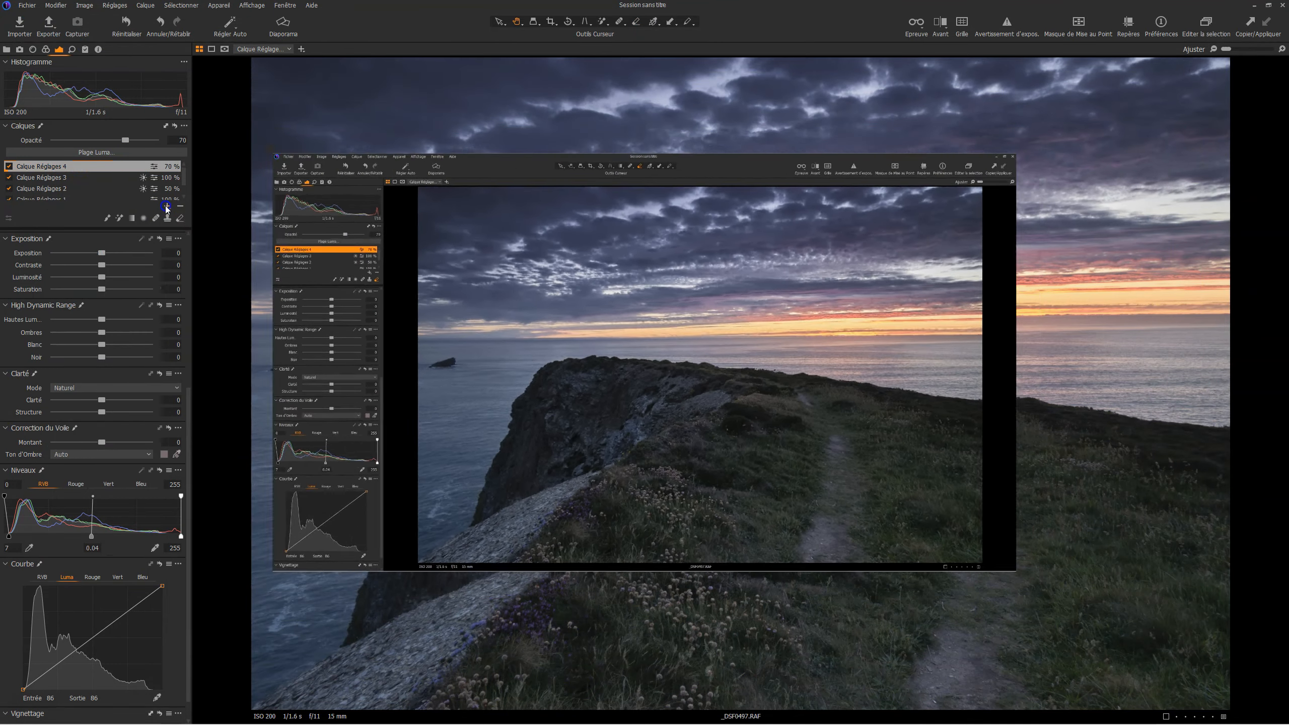
click(167, 206)
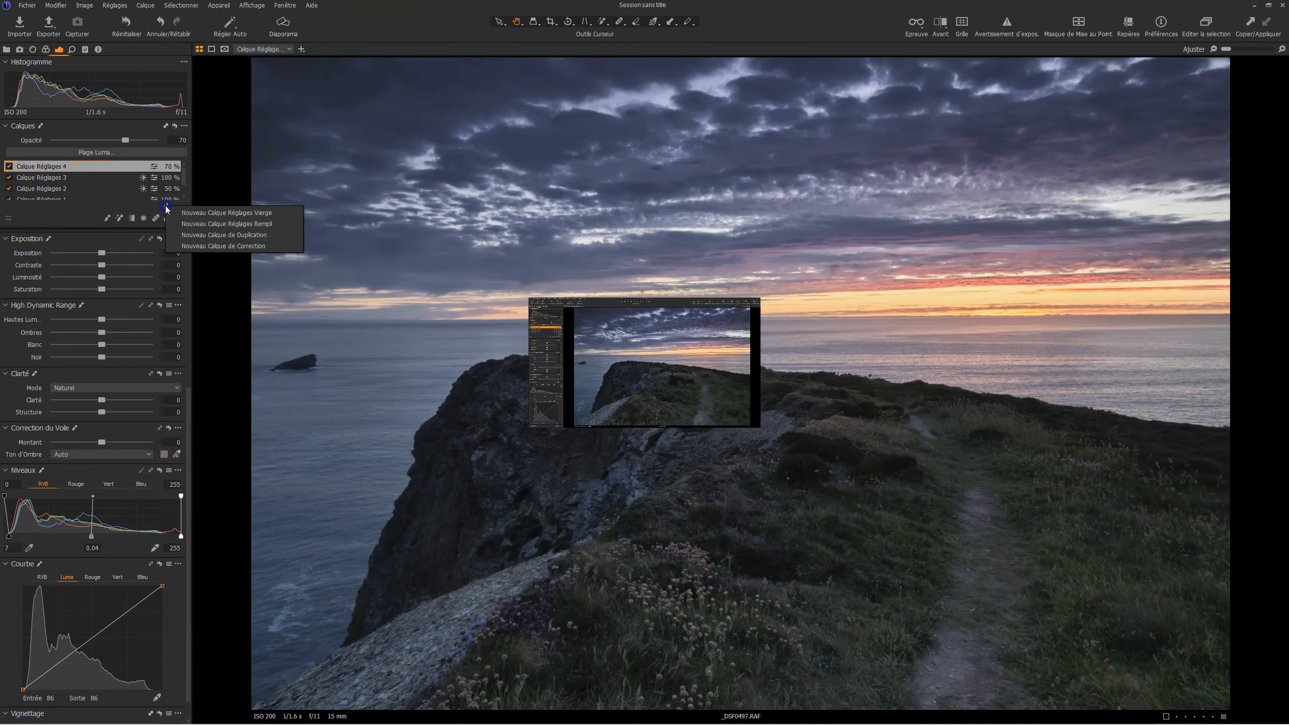
click(179, 224)
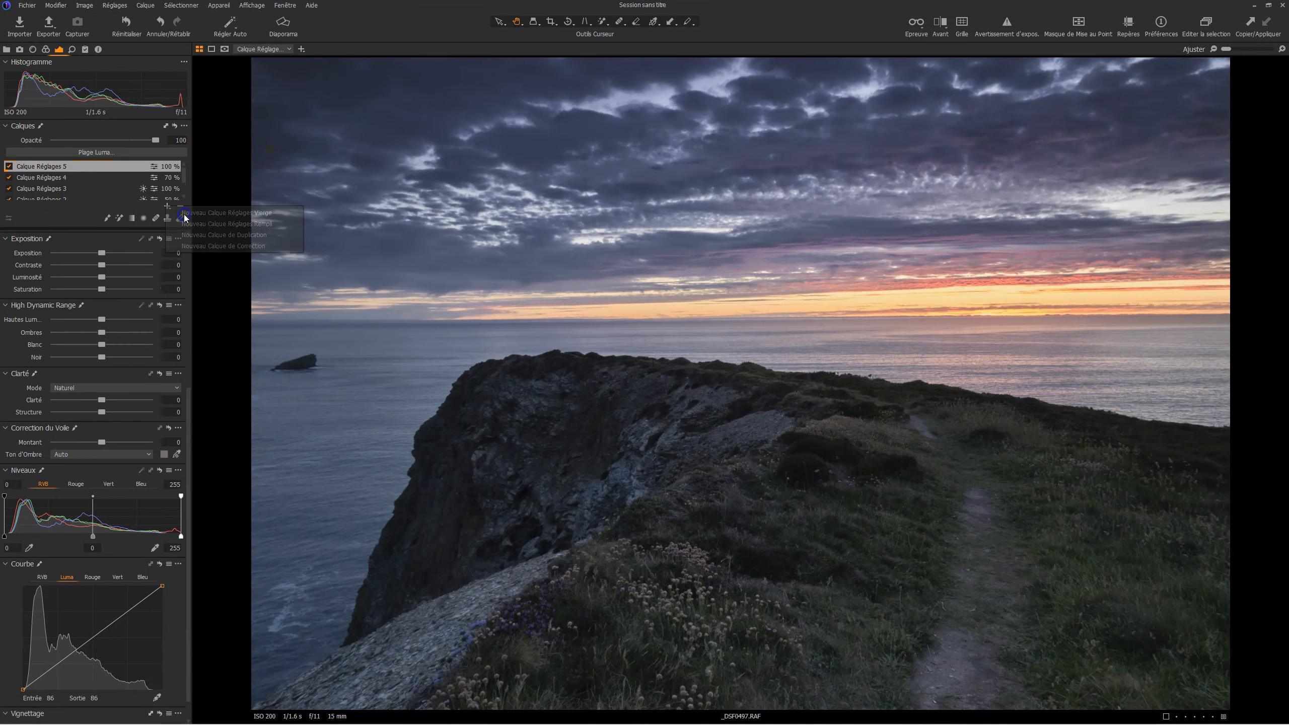
Step: Set the mask to be always displayed and paint a Magic Brush mask over the pale rock slope beside the flowers
click(120, 218)
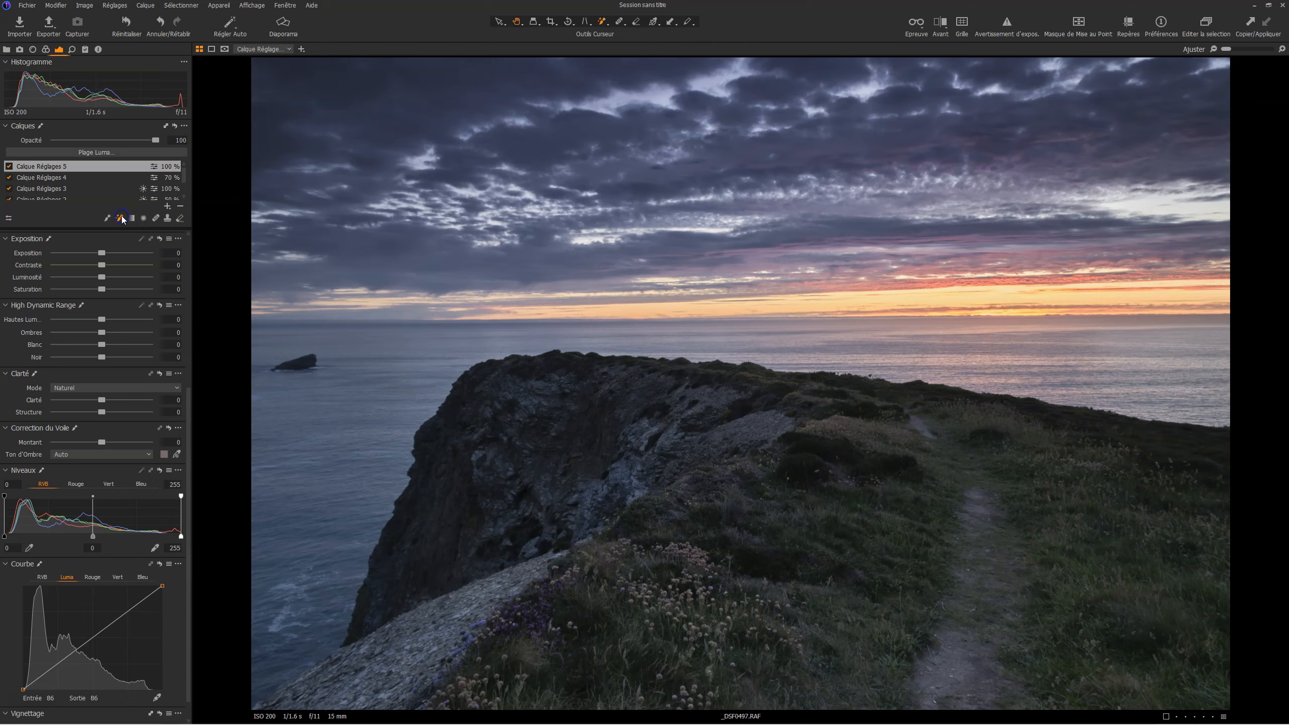
click(224, 48)
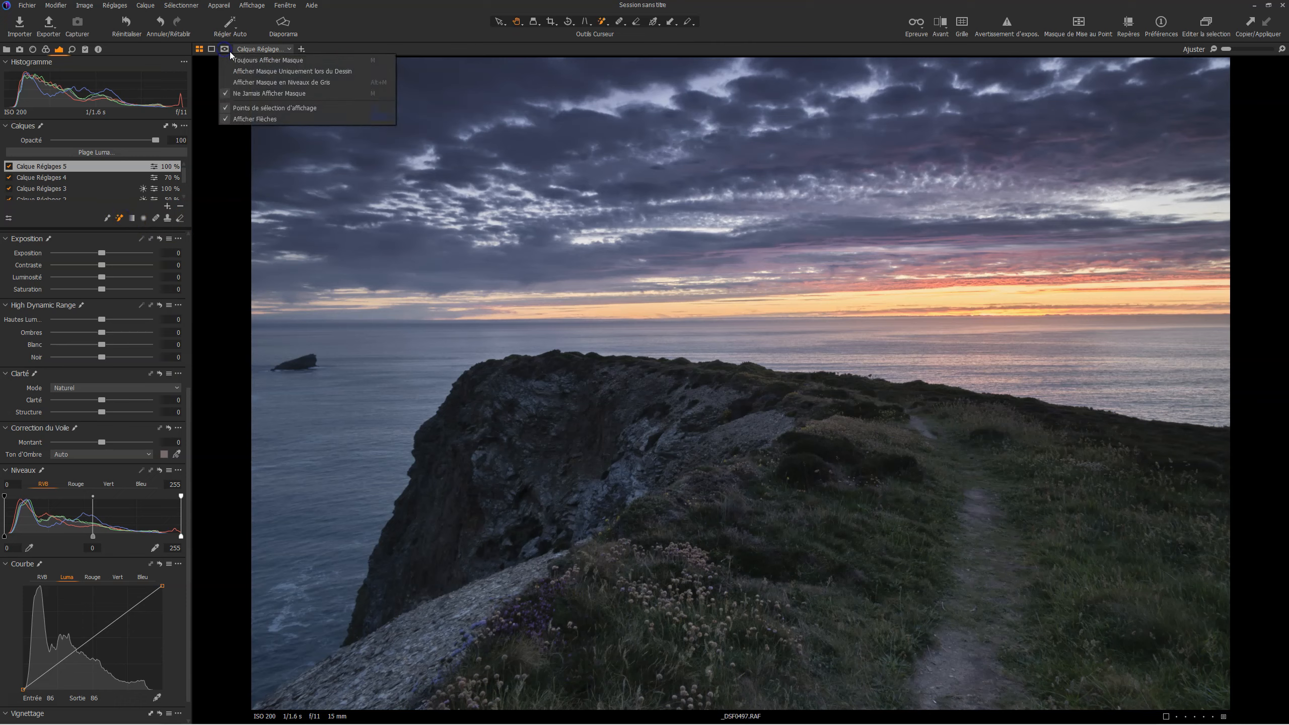
click(252, 61)
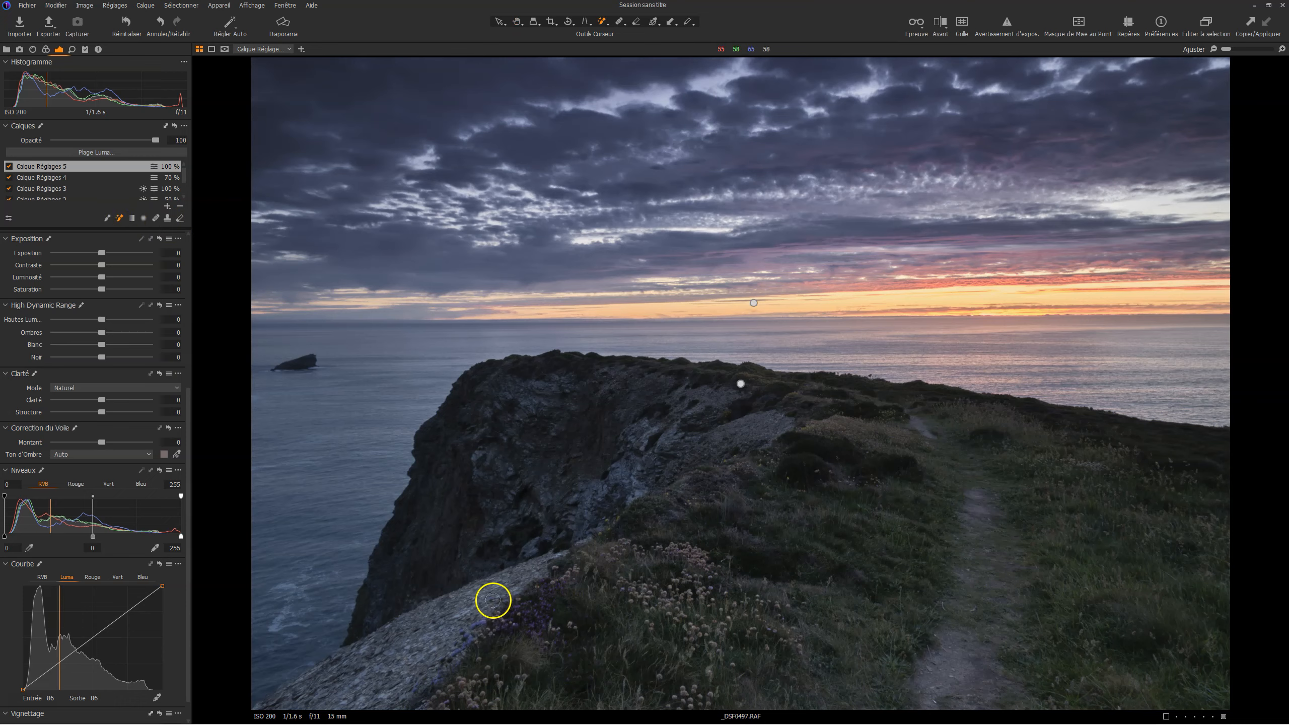
drag(494, 597, 422, 631)
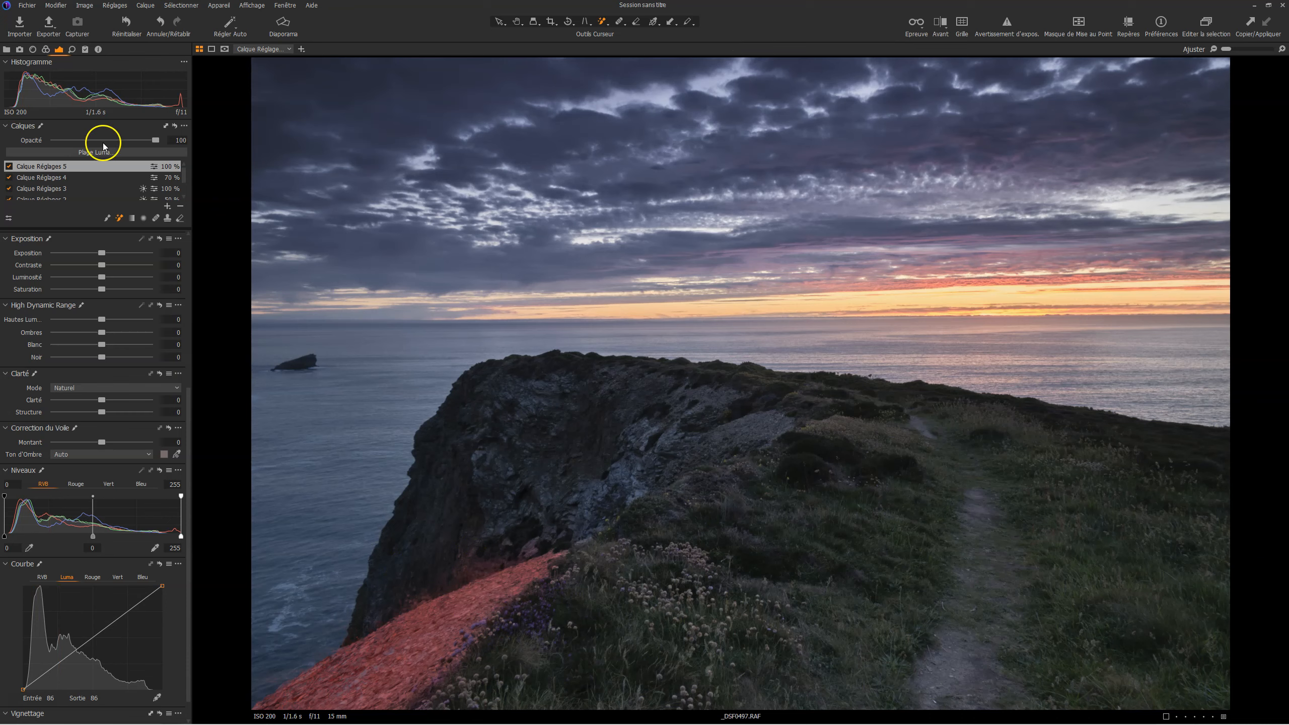
Step: Restrict the rock slope mask with a luma range starting at 70, with its lower transition at 50, and apply it
click(128, 153)
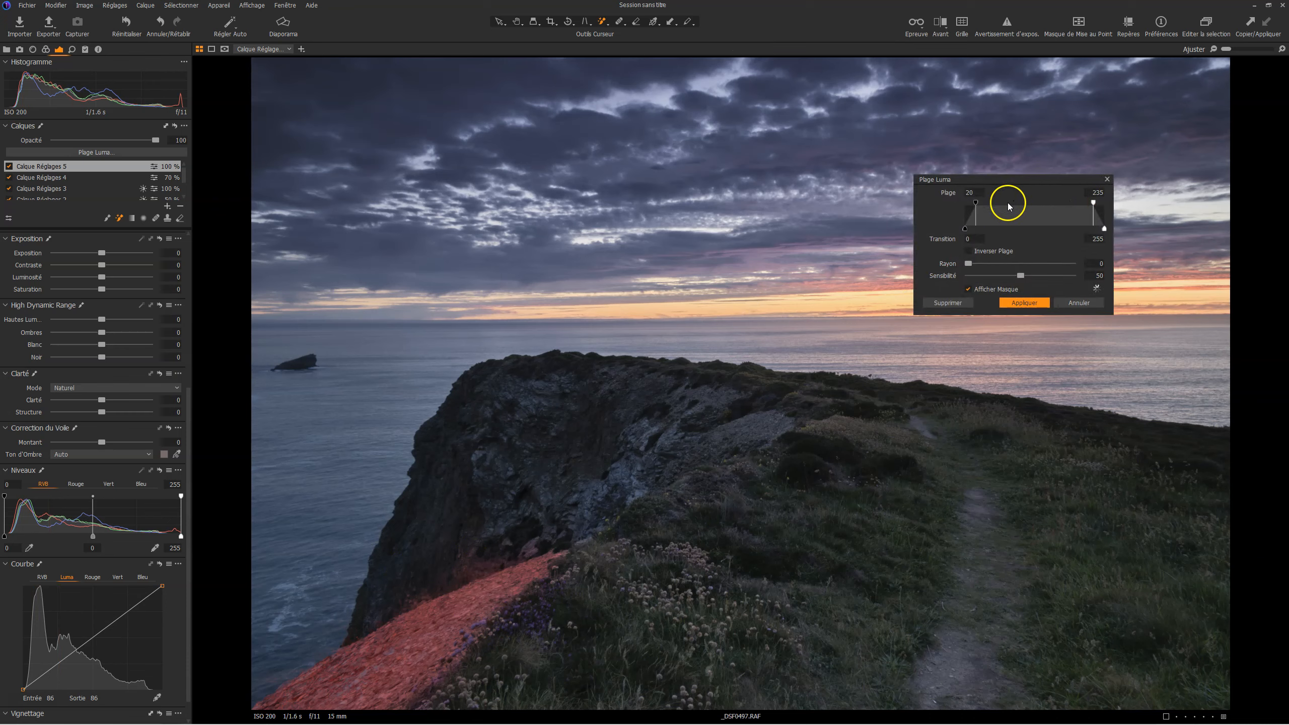
drag(975, 202, 1003, 204)
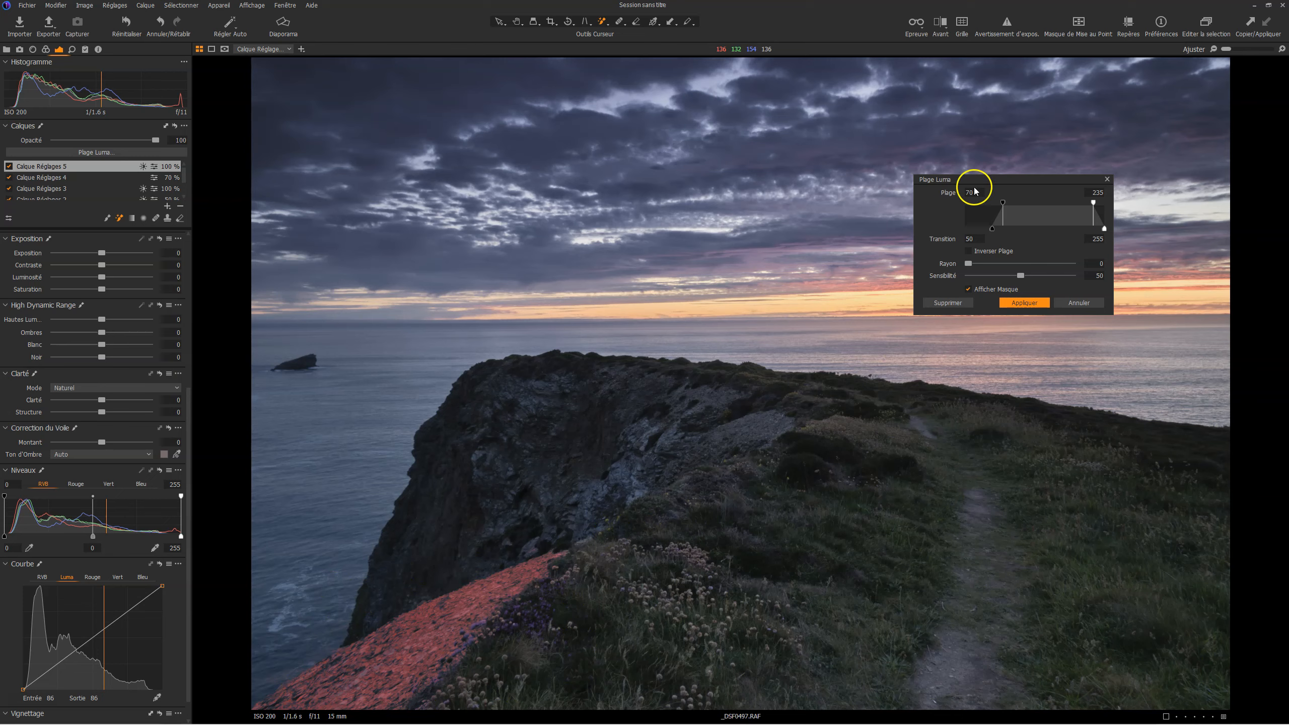
click(1022, 302)
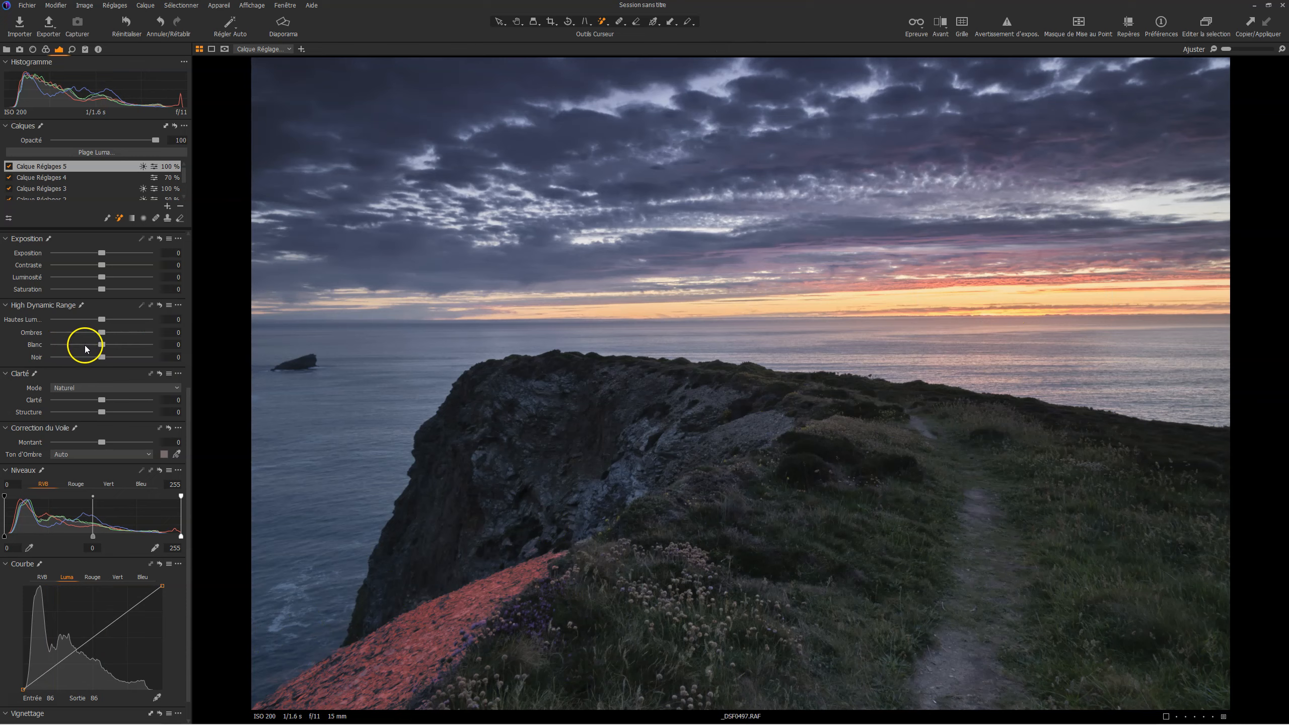
Step: Hide the mask overlay, set the slope layer's contrast to 16, and raise the midtones of its RGB curve
key(m)
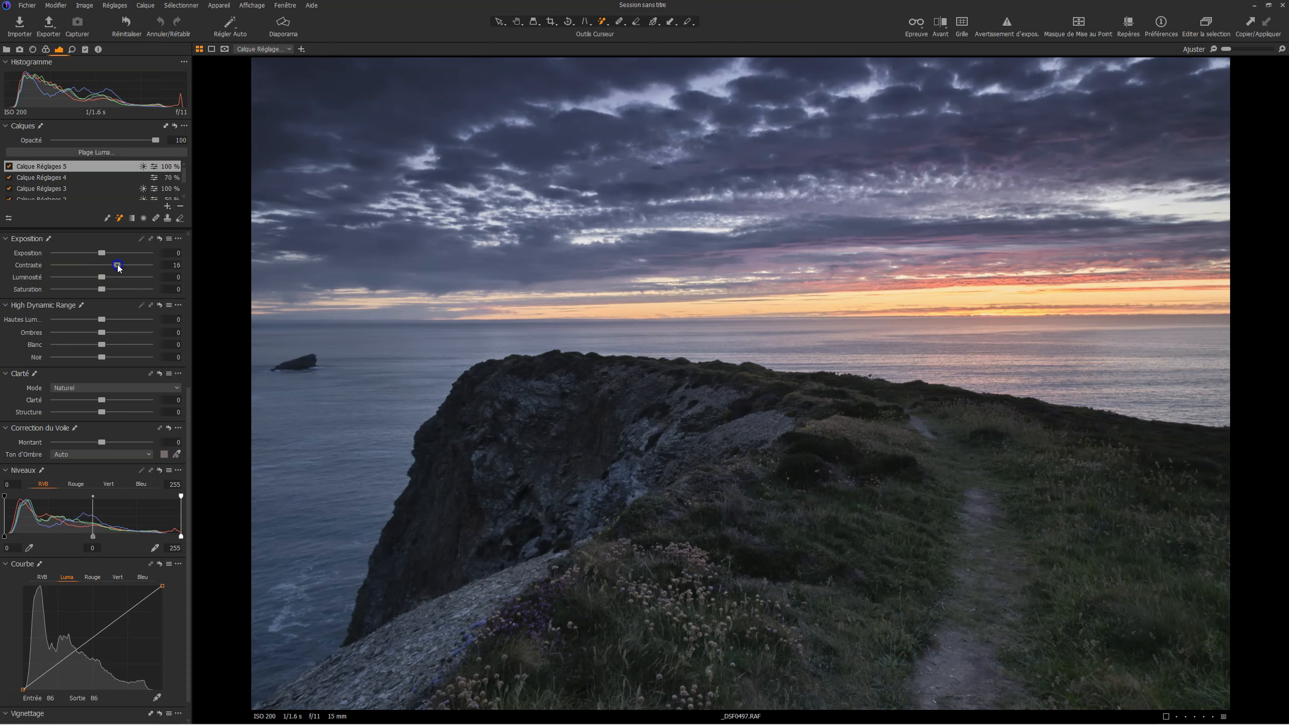
click(43, 578)
drag(93, 638, 91, 627)
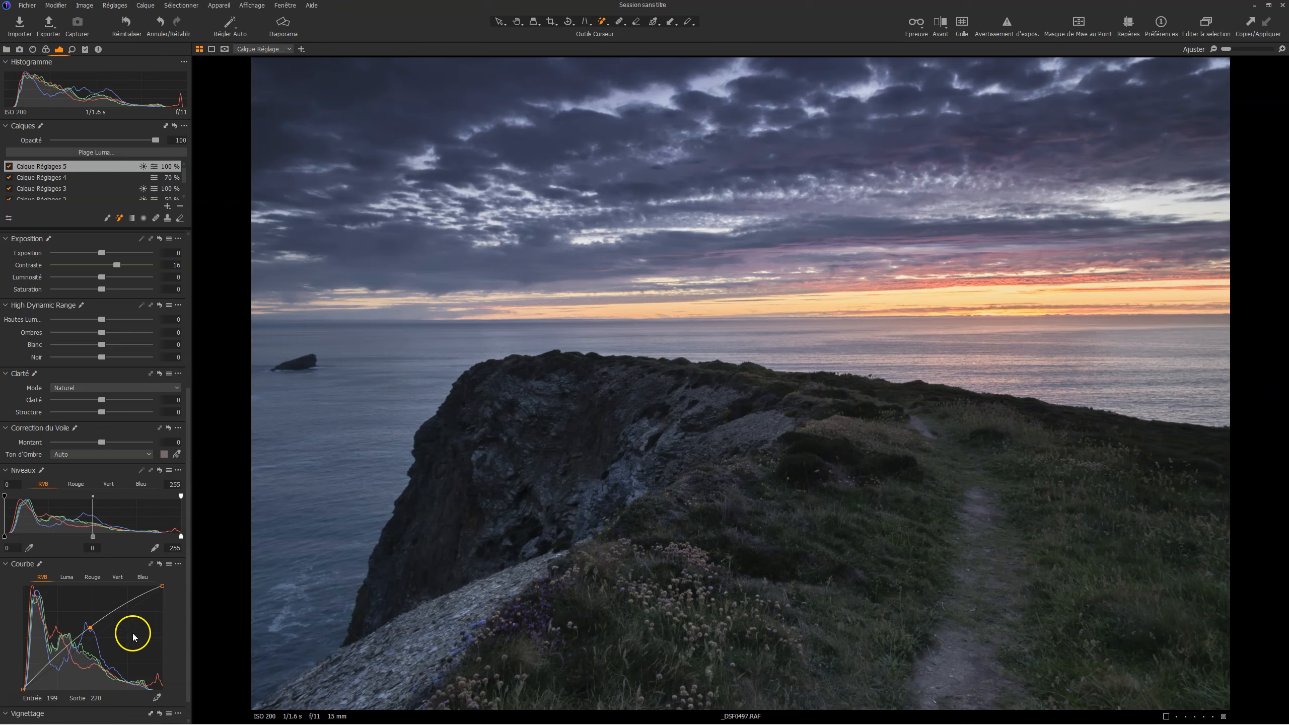
drag(90, 631, 90, 630)
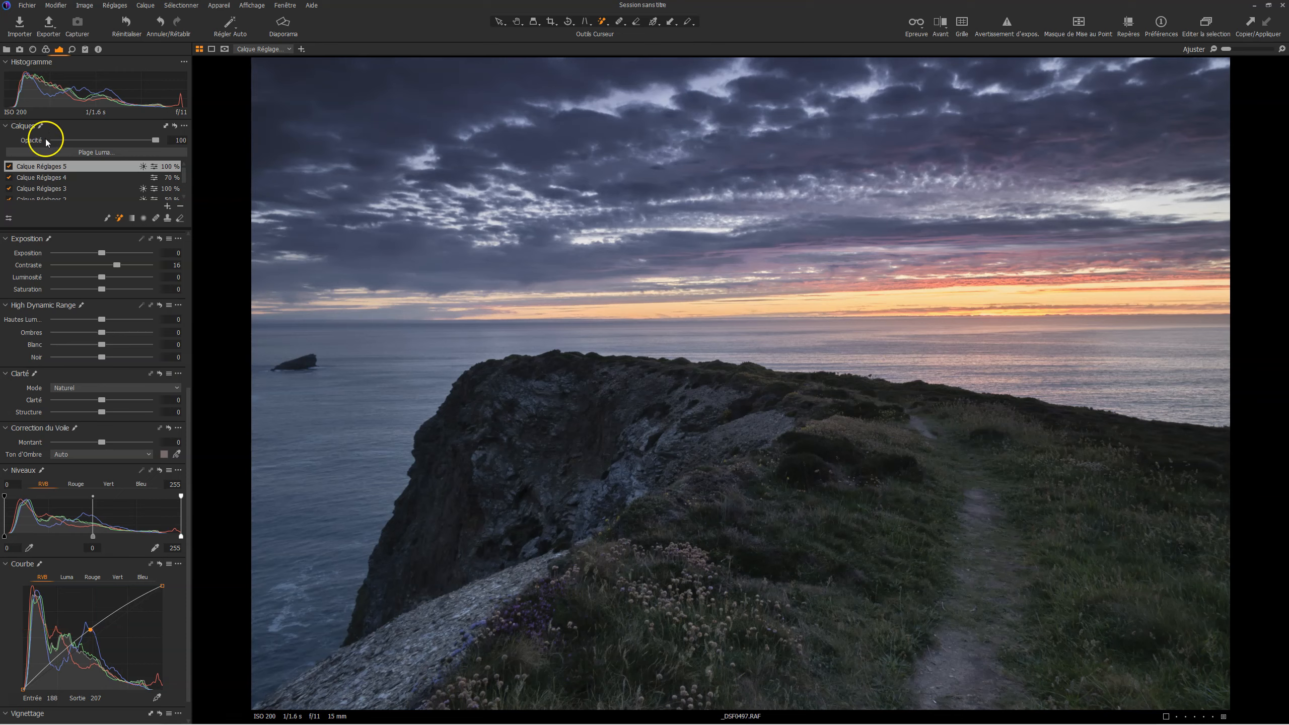
Step: Add an empty adjustment layer and paint a Magic Brush mask over the cliff face and rock slope
click(167, 206)
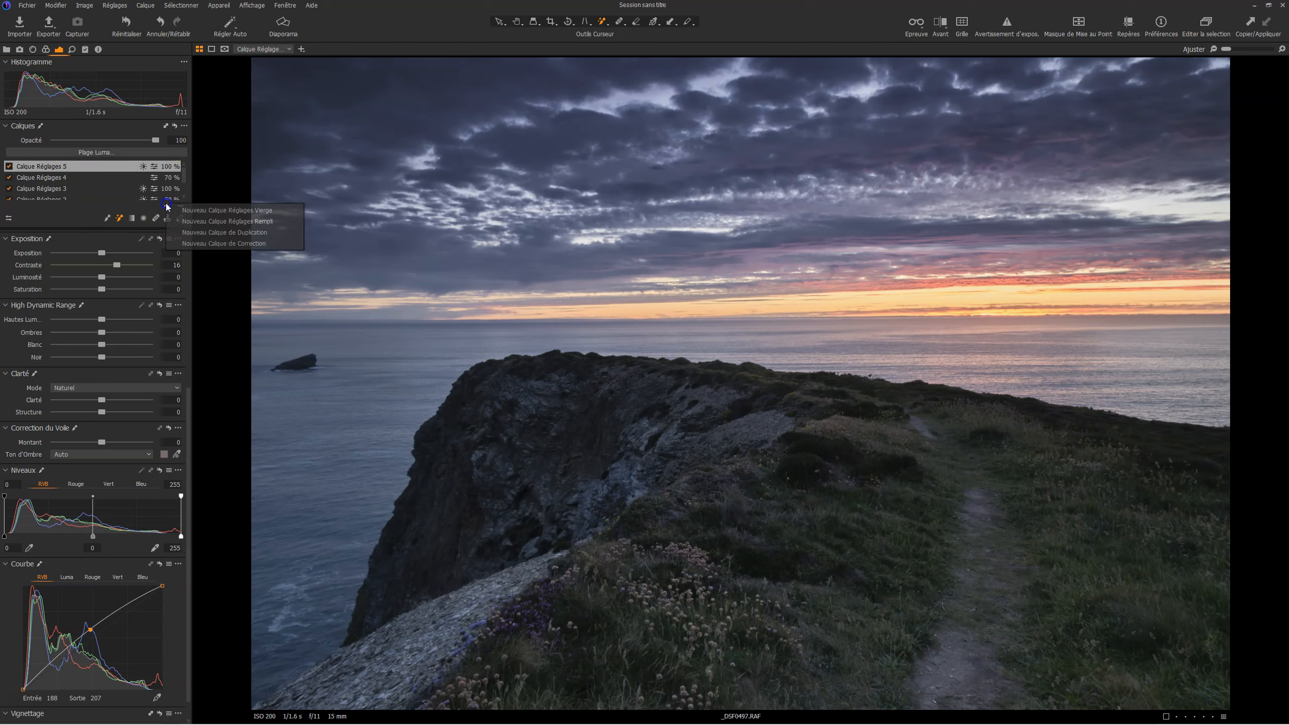
click(190, 221)
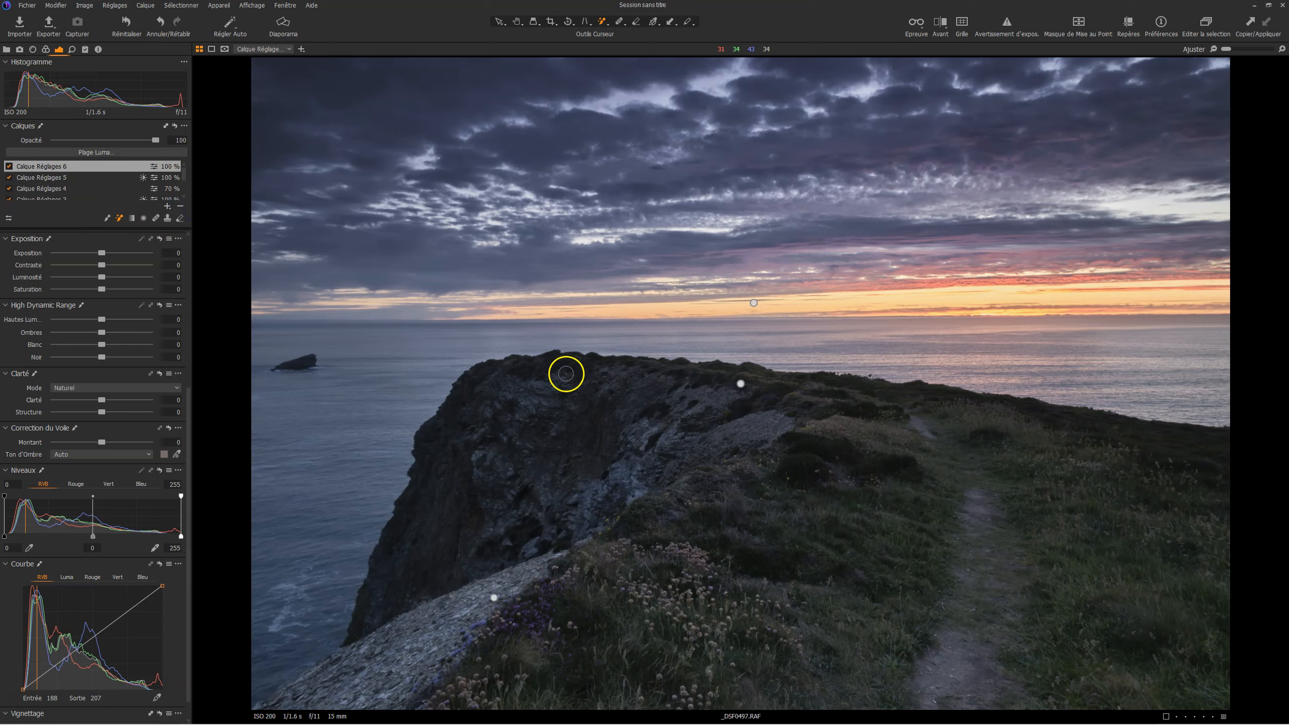
click(639, 441)
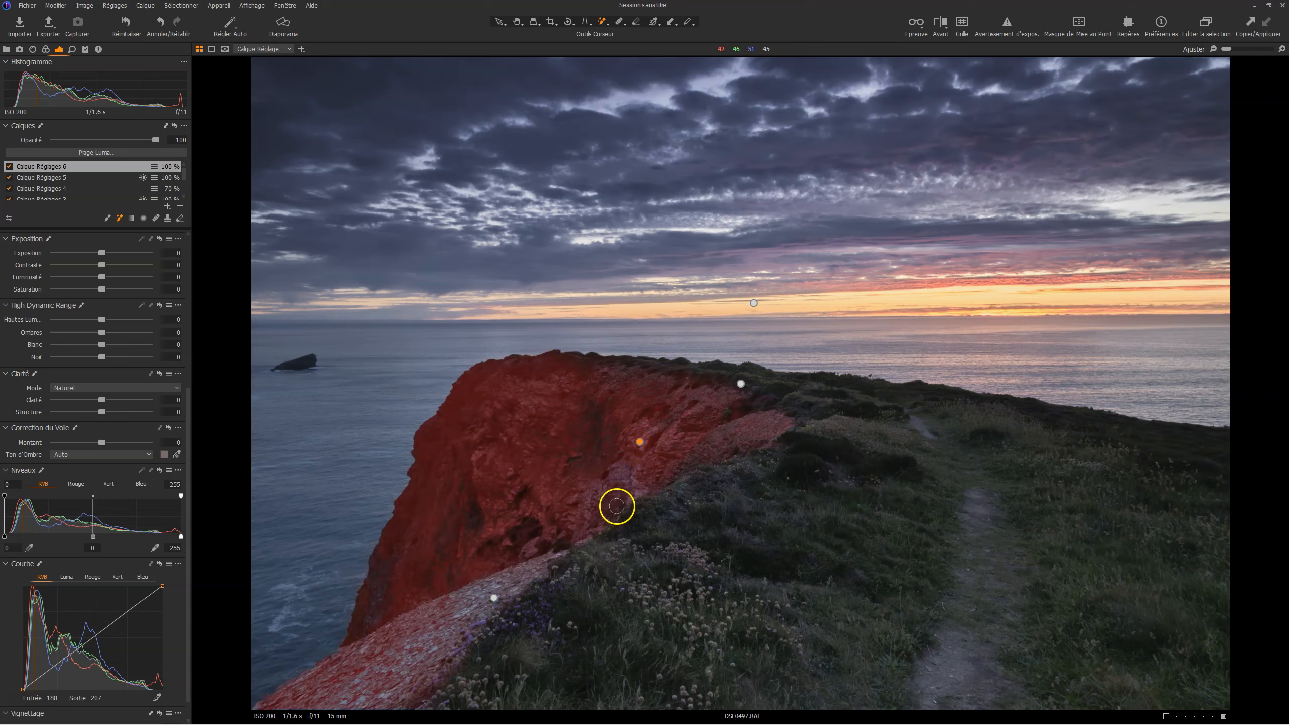
Step: Limit the cliff mask to a luma range of 20 to 44, with transitions at 0 and 103, and apply it
click(976, 203)
drag(977, 203, 975, 203)
drag(1093, 201, 984, 208)
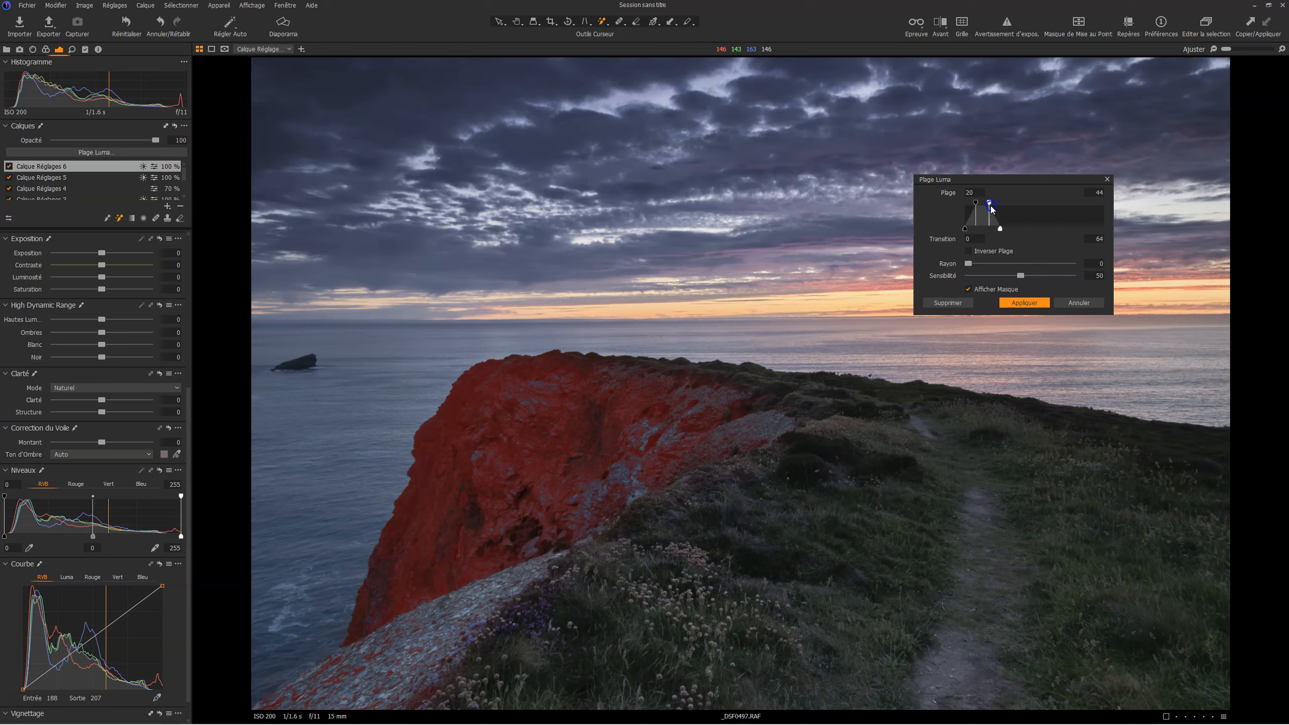
mouse_move(1002, 230)
mouse_down()
mouse_move(966, 241)
mouse_move(1024, 242)
mouse_up()
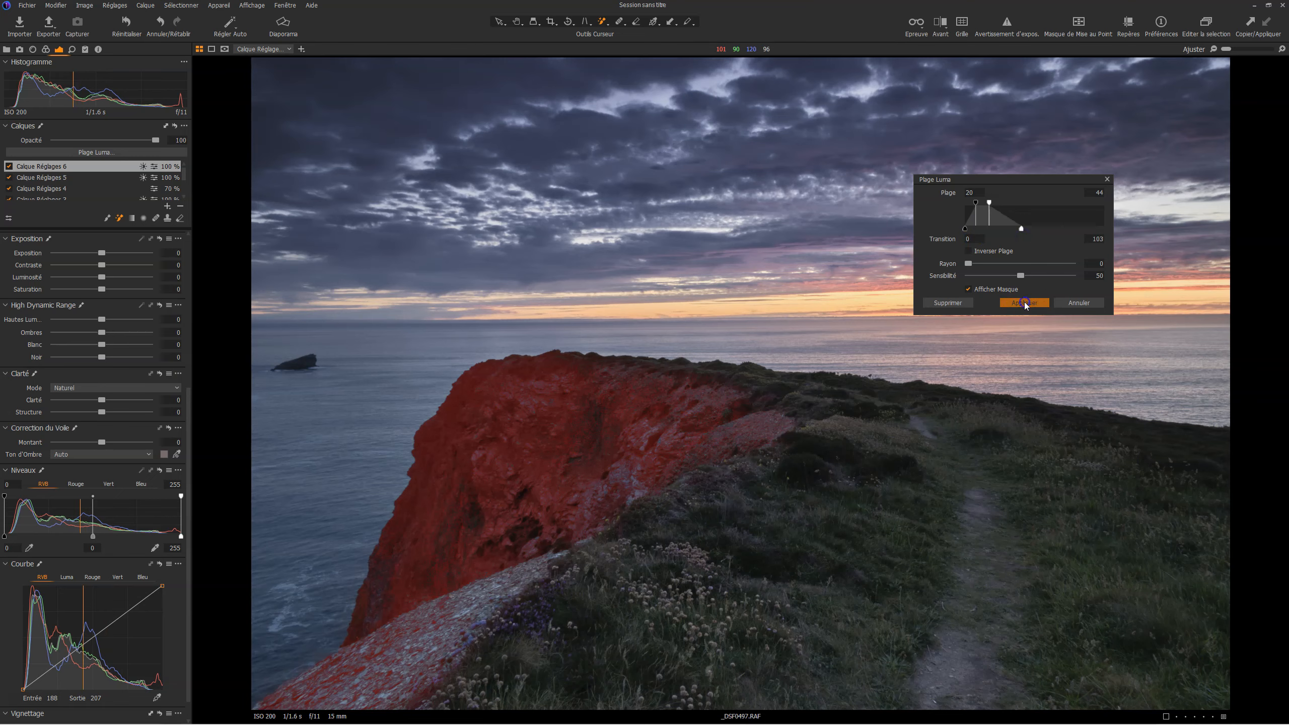
click(1023, 301)
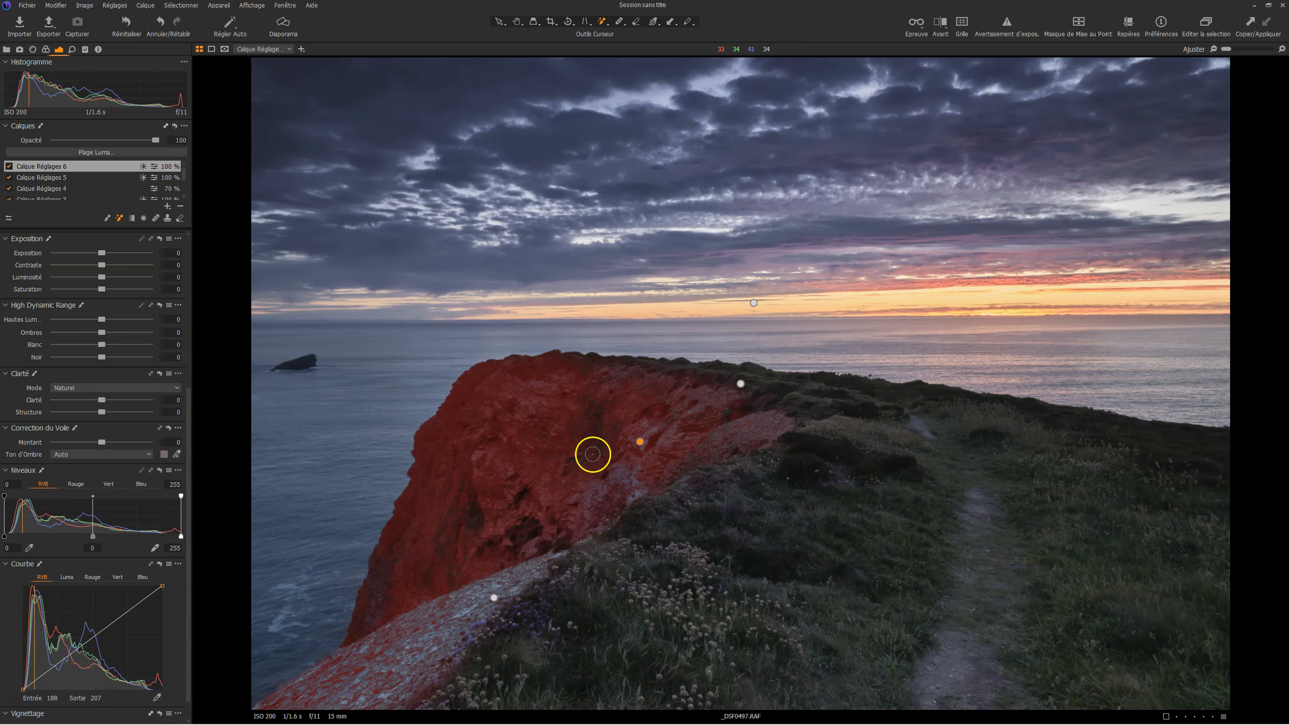
Step: Hide the mask overlay, raise the midtones of the cliff layer's RGB curve, and toggle the layer to compare its effect
key(m)
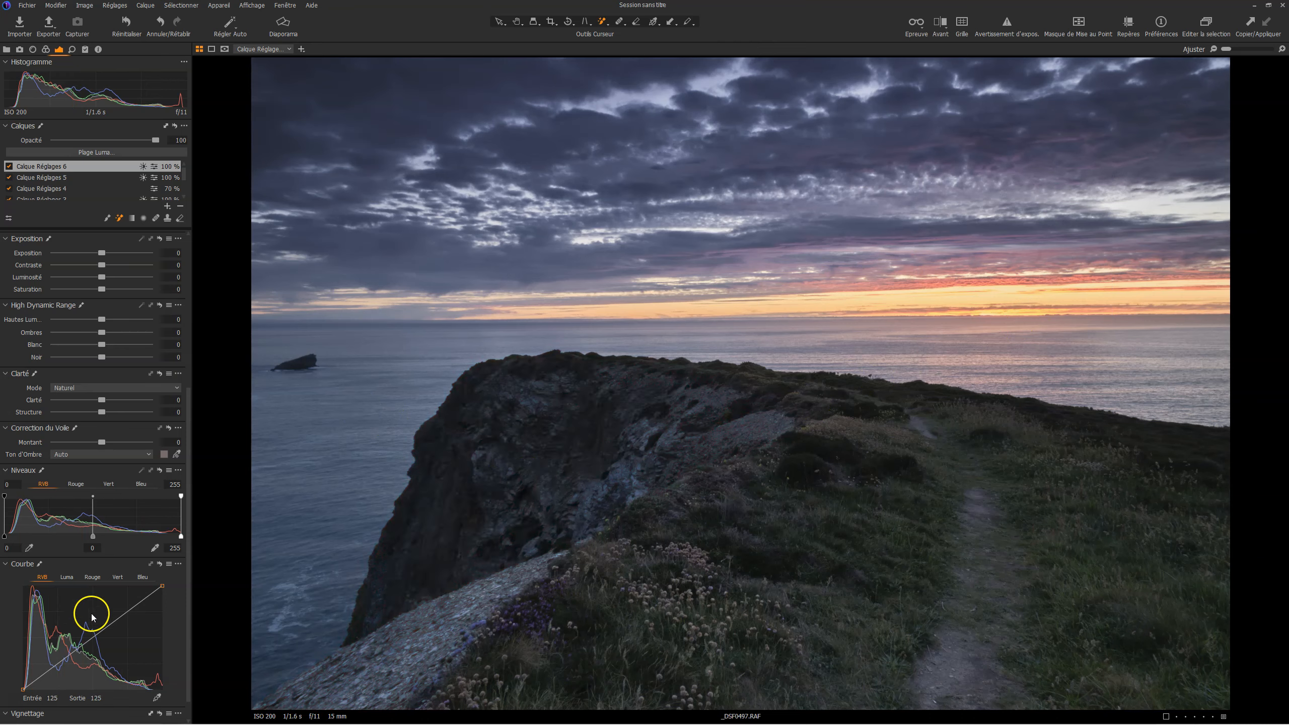
click(86, 632)
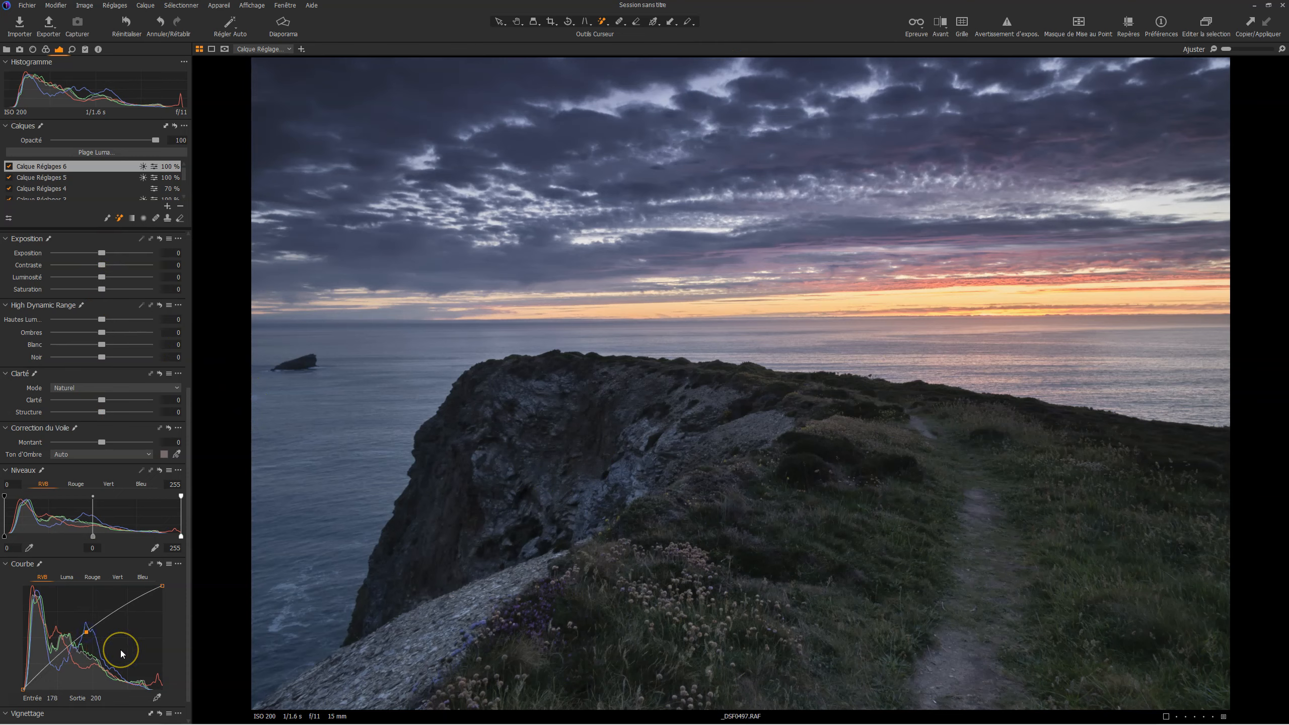
click(9, 166)
click(9, 166)
click(9, 167)
click(9, 167)
Step: On the rock slope layer, lower the RGB curve's midtone point to input 125, output 141
click(24, 179)
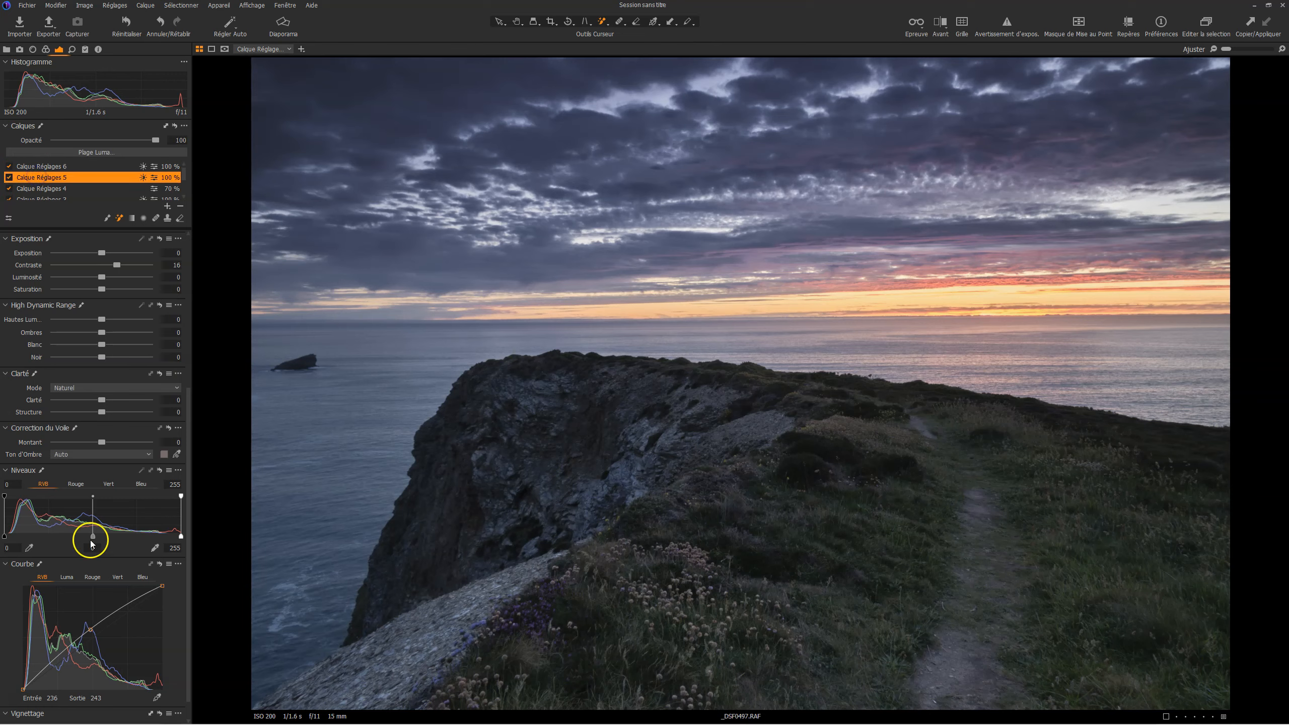
click(91, 630)
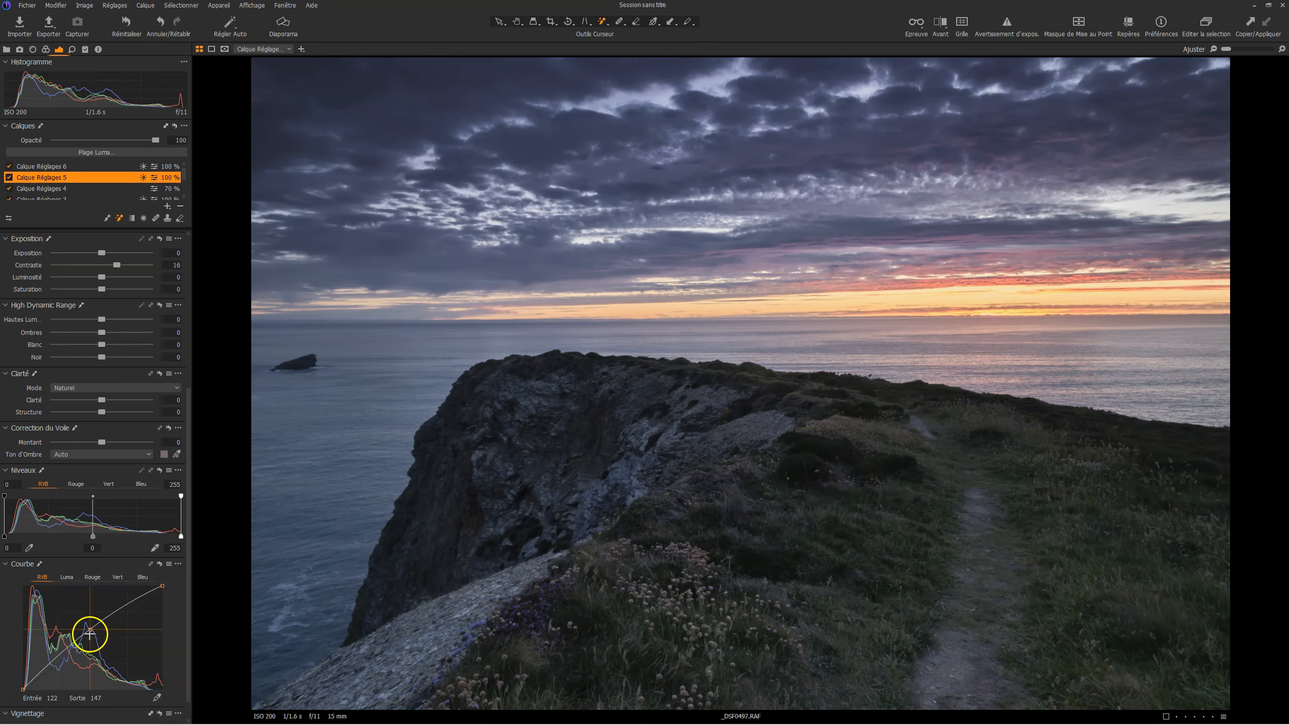
drag(90, 632, 92, 633)
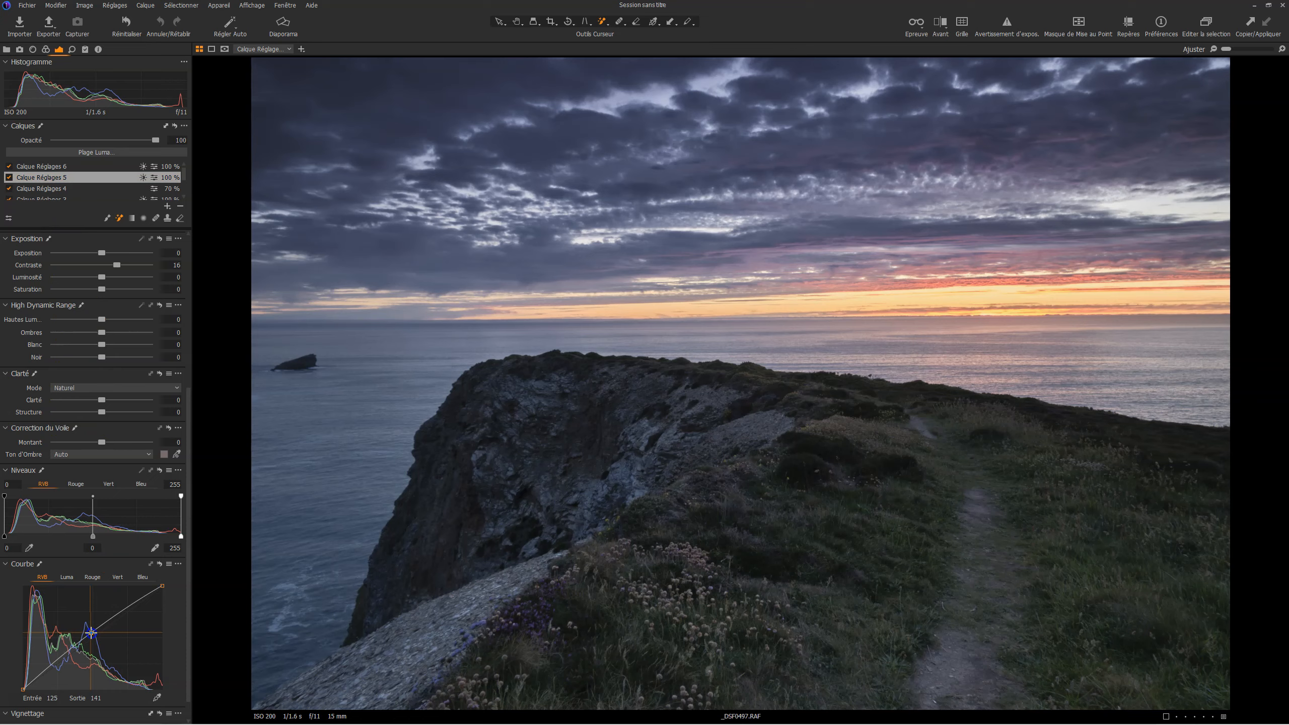
Step: Compare the photo with and without the cliff layer, and set that layer's opacity to 63
click(40, 168)
click(8, 168)
click(7, 168)
drag(155, 140, 149, 142)
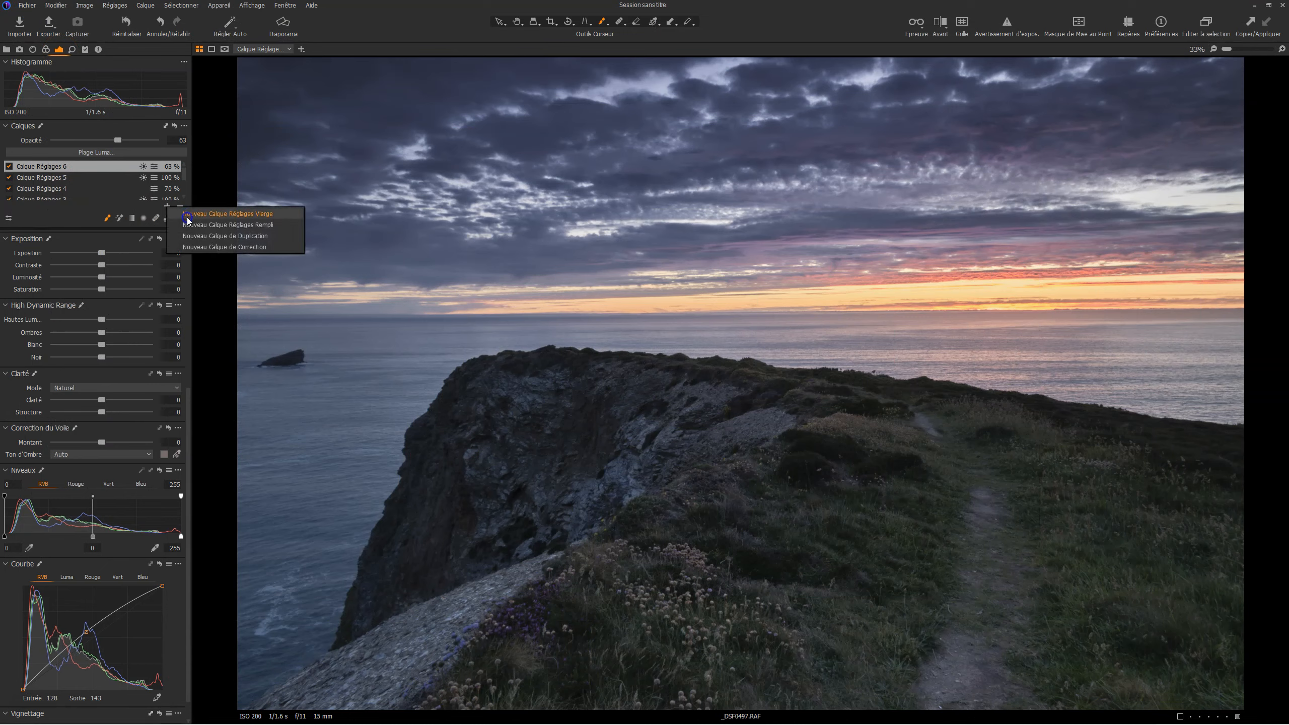
Step: Add an empty adjustment layer, warm its white balance to 6197 Kelvin, and invert its mask
click(187, 217)
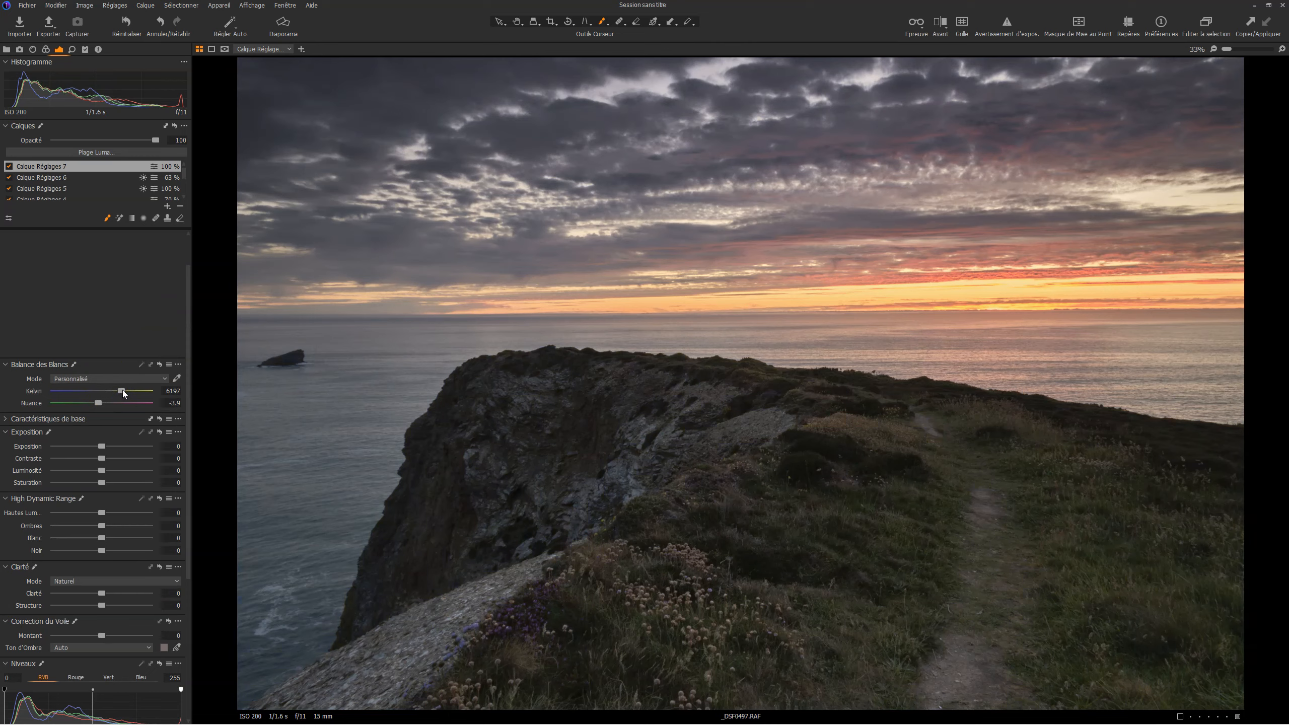
right_click(95, 167)
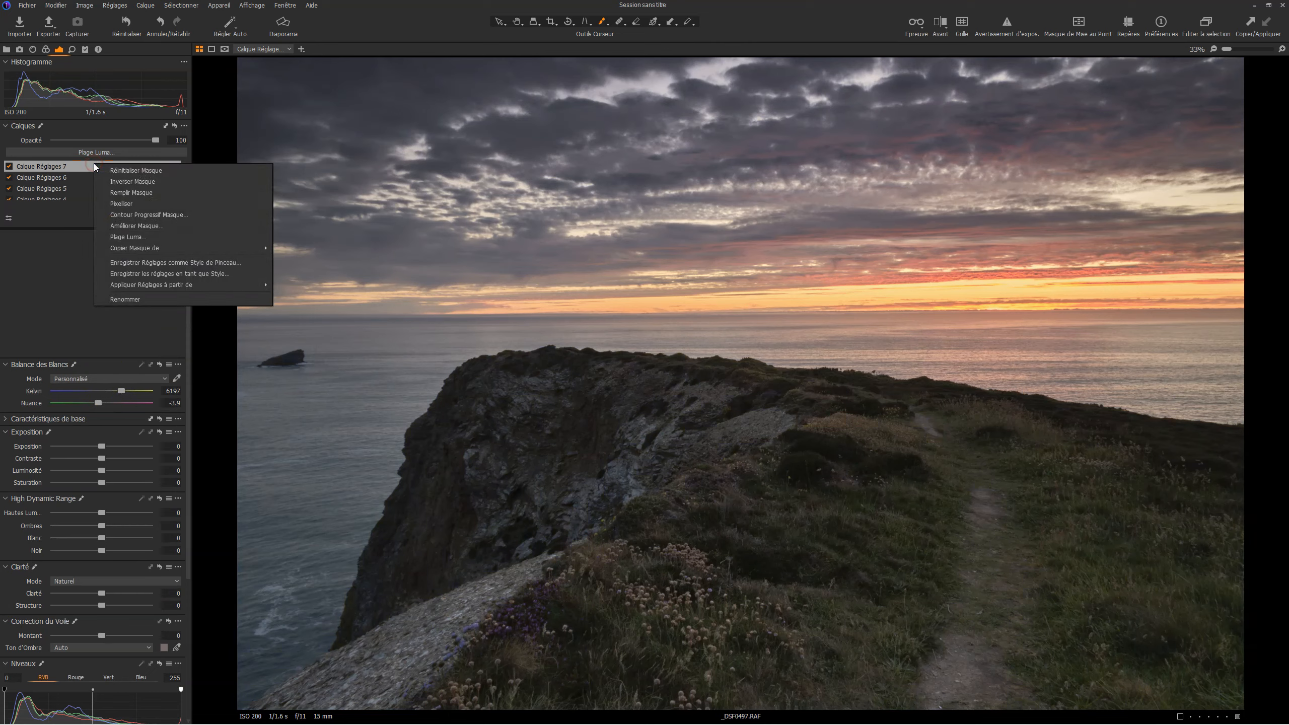
click(153, 181)
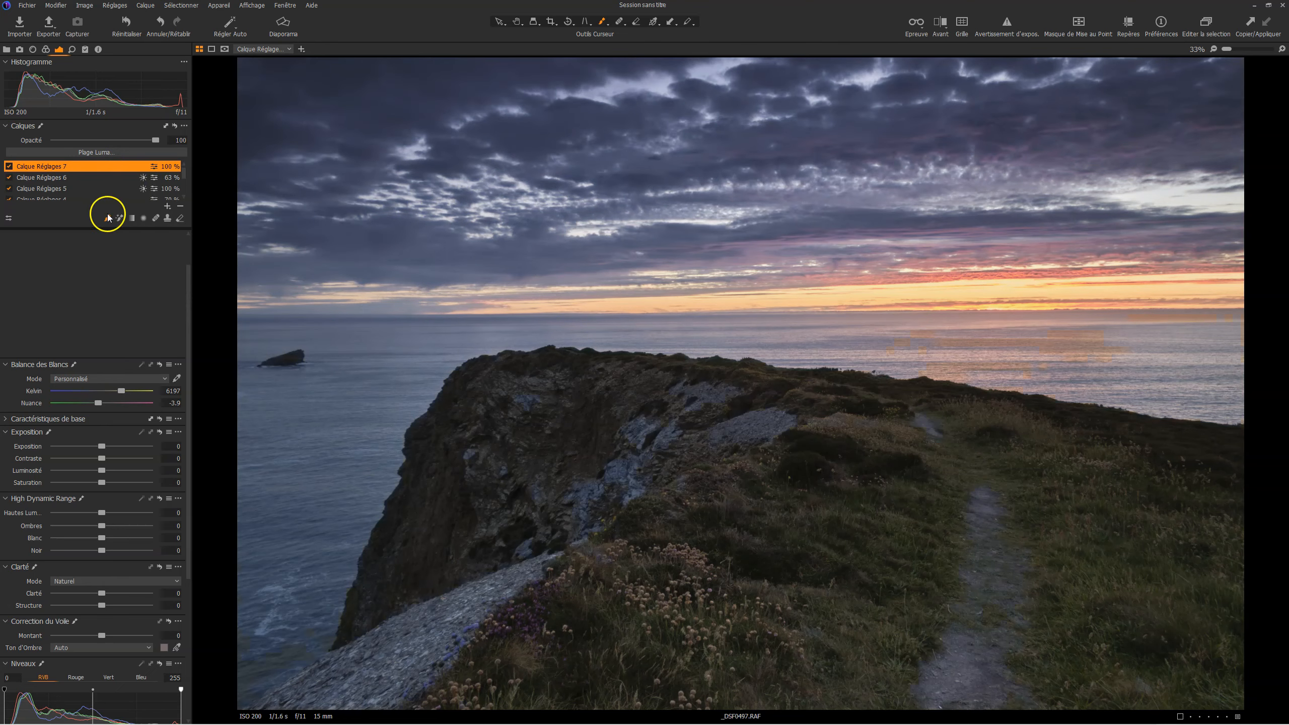
Step: Brush the warming mask over the flowers and grass between the cliff and the path
right_click(688, 558)
mouse_move(690, 558)
mouse_down()
mouse_move(708, 558)
mouse_move(719, 585)
mouse_move(777, 584)
mouse_up()
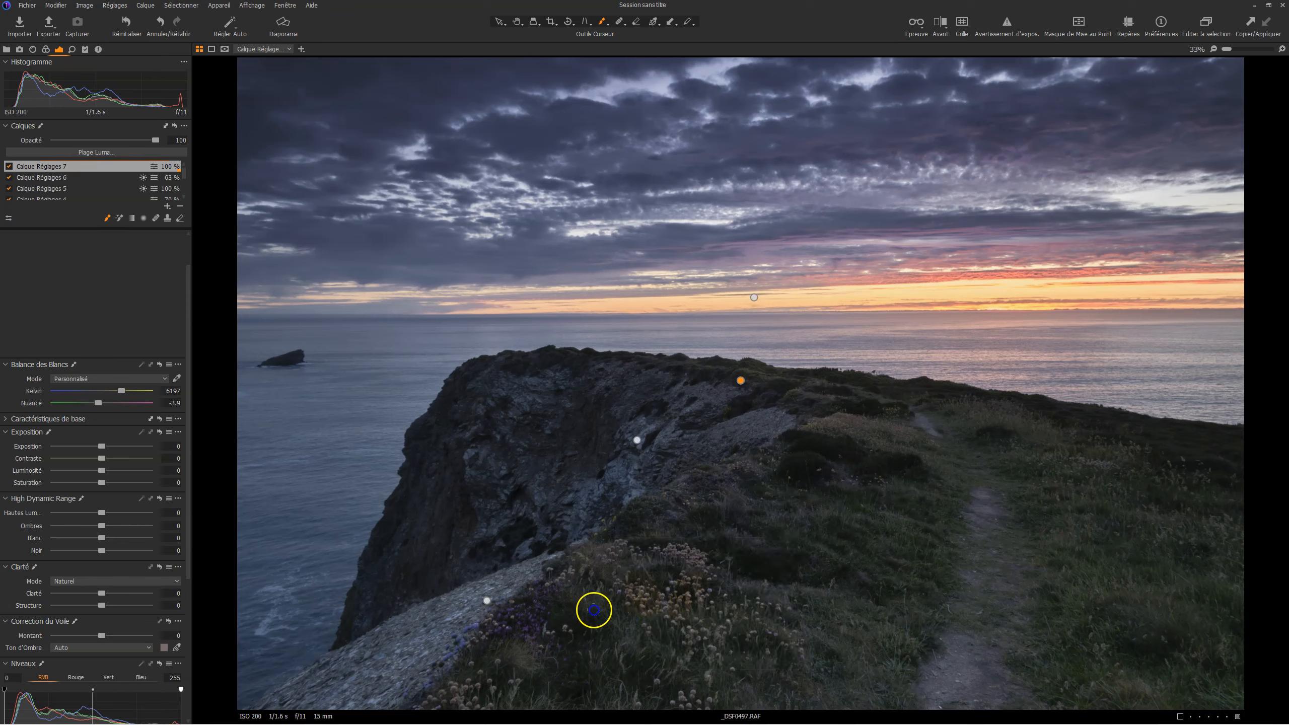
click(638, 612)
mouse_move(472, 681)
mouse_down()
mouse_move(576, 648)
mouse_move(613, 674)
mouse_up()
mouse_move(802, 669)
mouse_down()
mouse_move(888, 487)
mouse_move(881, 499)
mouse_move(959, 503)
mouse_move(851, 463)
mouse_move(880, 435)
mouse_move(817, 539)
mouse_move(743, 509)
mouse_up()
drag(774, 620, 769, 689)
mouse_move(938, 689)
mouse_down()
mouse_move(1063, 616)
mouse_move(886, 711)
mouse_move(910, 598)
mouse_move(817, 674)
mouse_move(890, 627)
mouse_up()
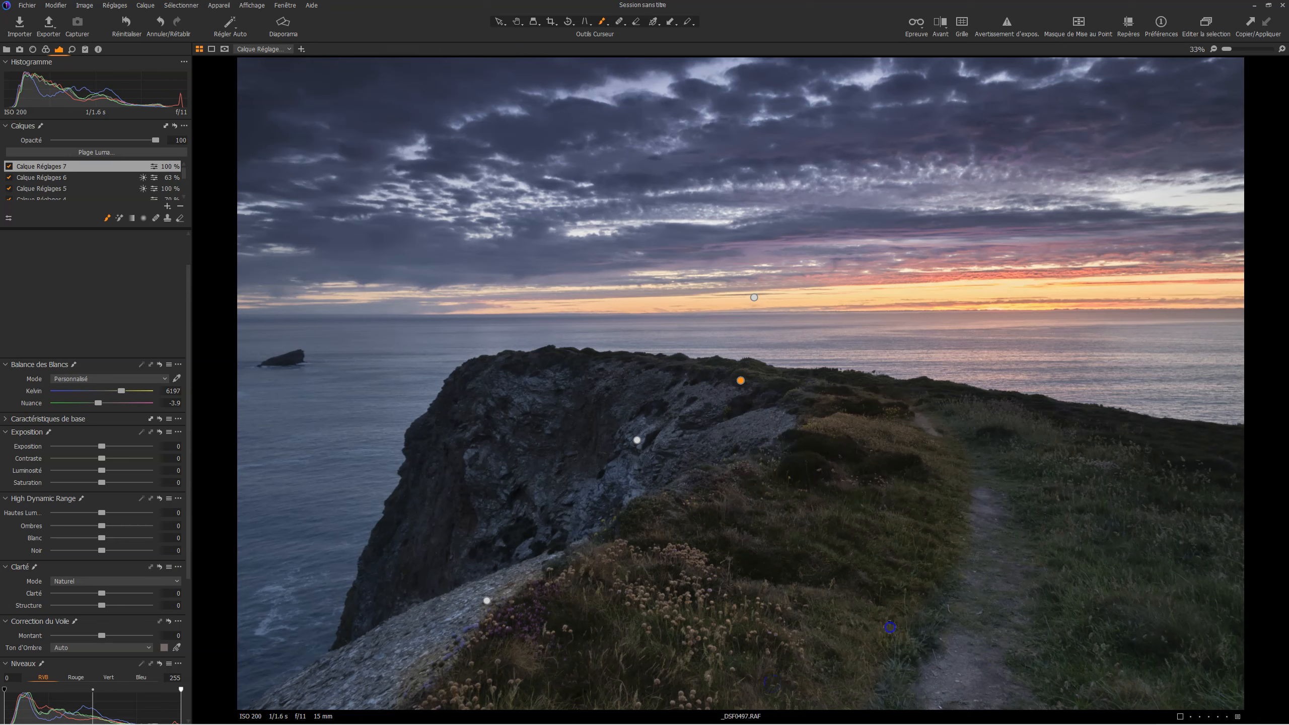
Step: Extend the brushed warming mask over the grass on the far side of the path, away from the cliff
drag(1152, 505, 995, 426)
drag(1137, 516, 1210, 589)
drag(1178, 679, 851, 719)
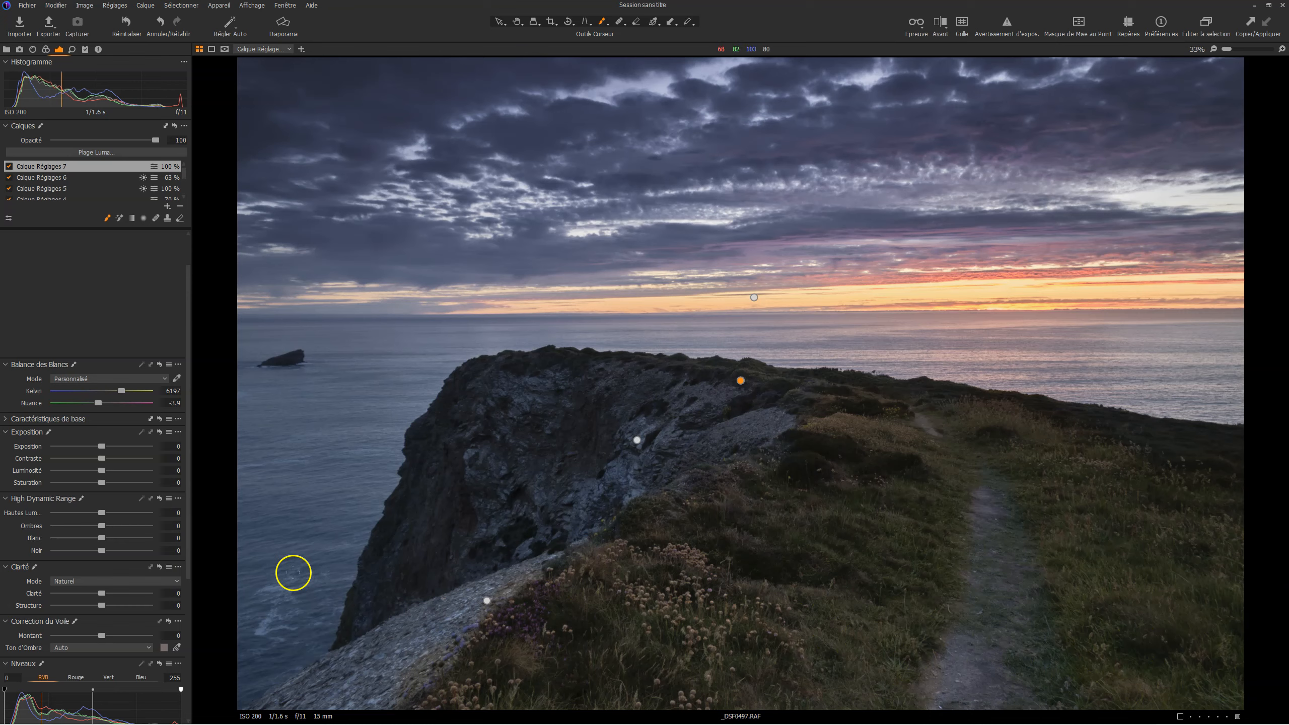
Step: Try different opacities on the warm grass layer, set it to 66, and toggle the layer to compare
drag(156, 140, 11, 143)
click(55, 141)
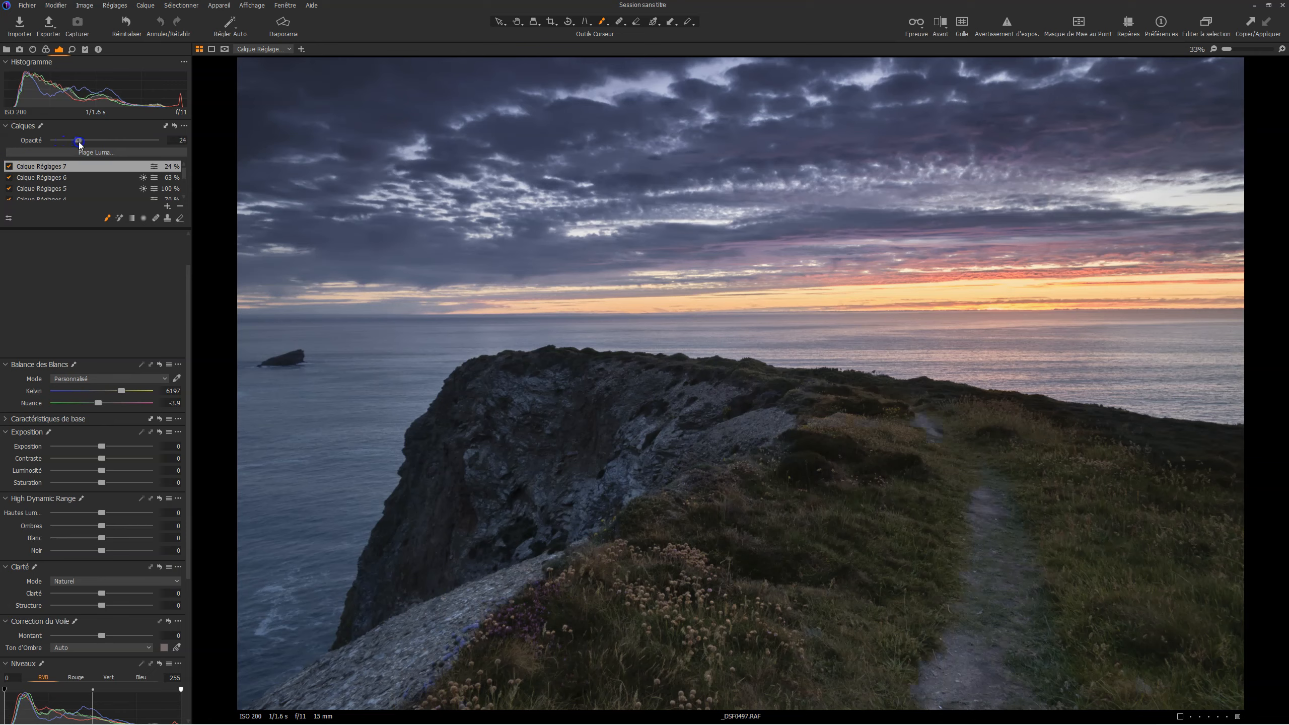
drag(109, 144, 99, 144)
click(8, 166)
click(9, 167)
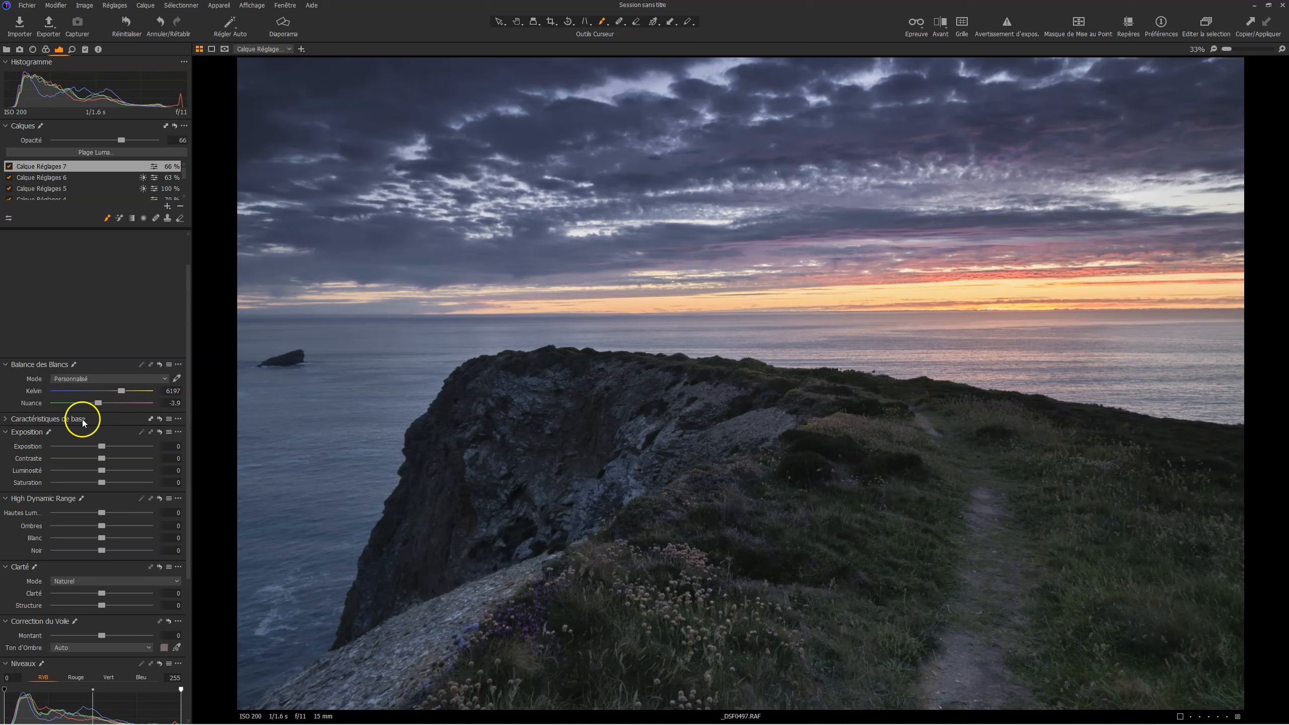
Step: Shape the grass layer's RGB curve into a gentle S with shadow, midtone and highlight points, and set its opacity to 49
scroll(136, 502, down, 2)
scroll(136, 502, down, 2)
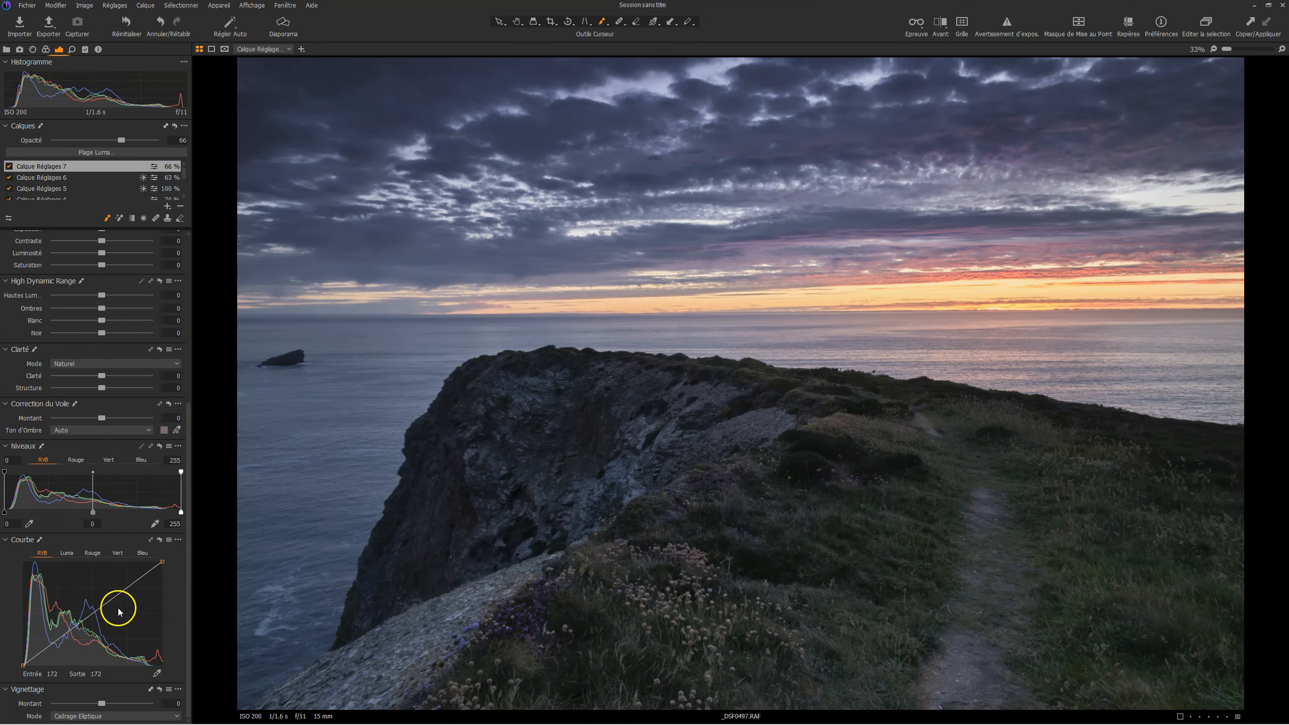
click(90, 615)
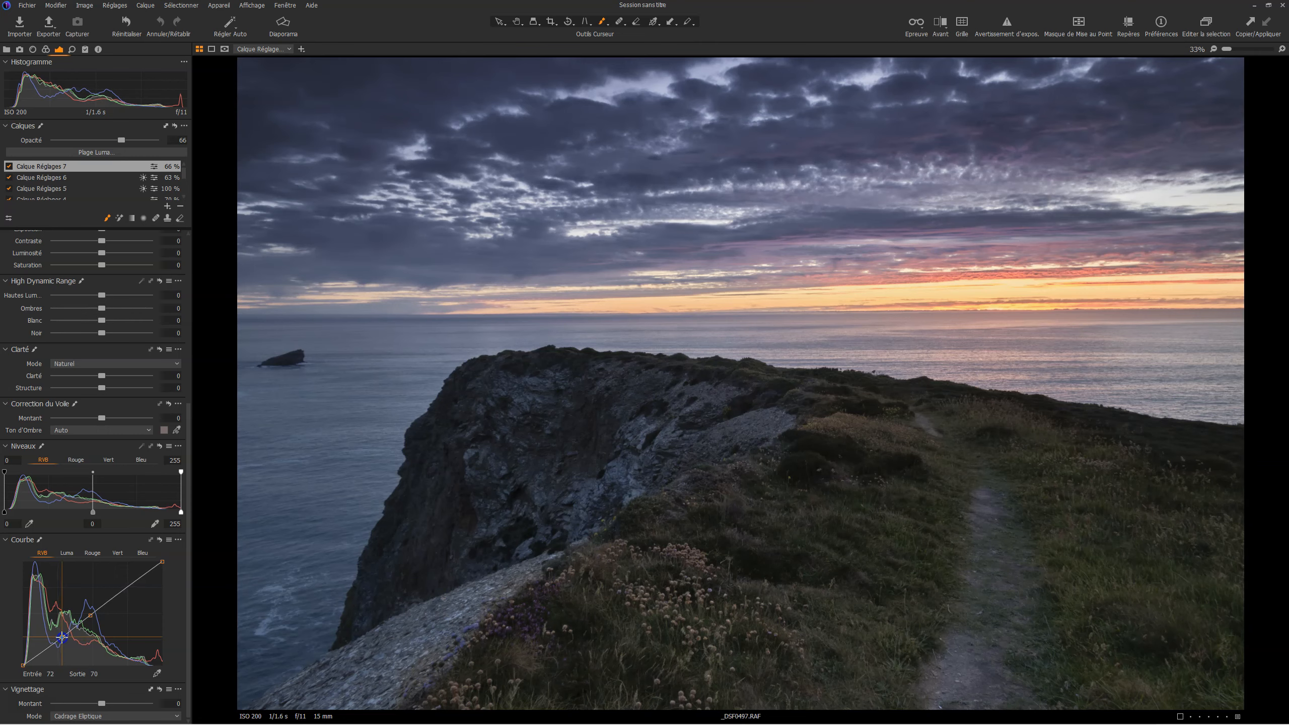
click(62, 638)
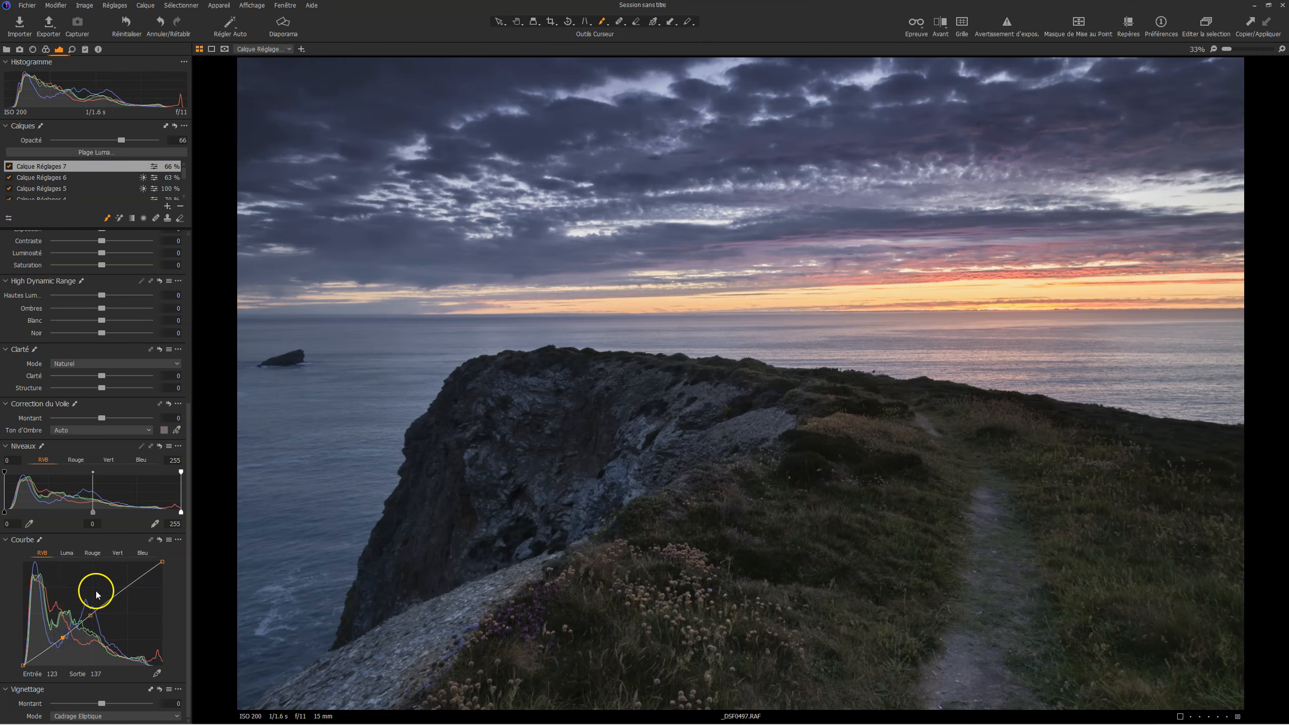
drag(126, 590, 121, 588)
drag(62, 638, 66, 636)
scroll(151, 351, up, 9)
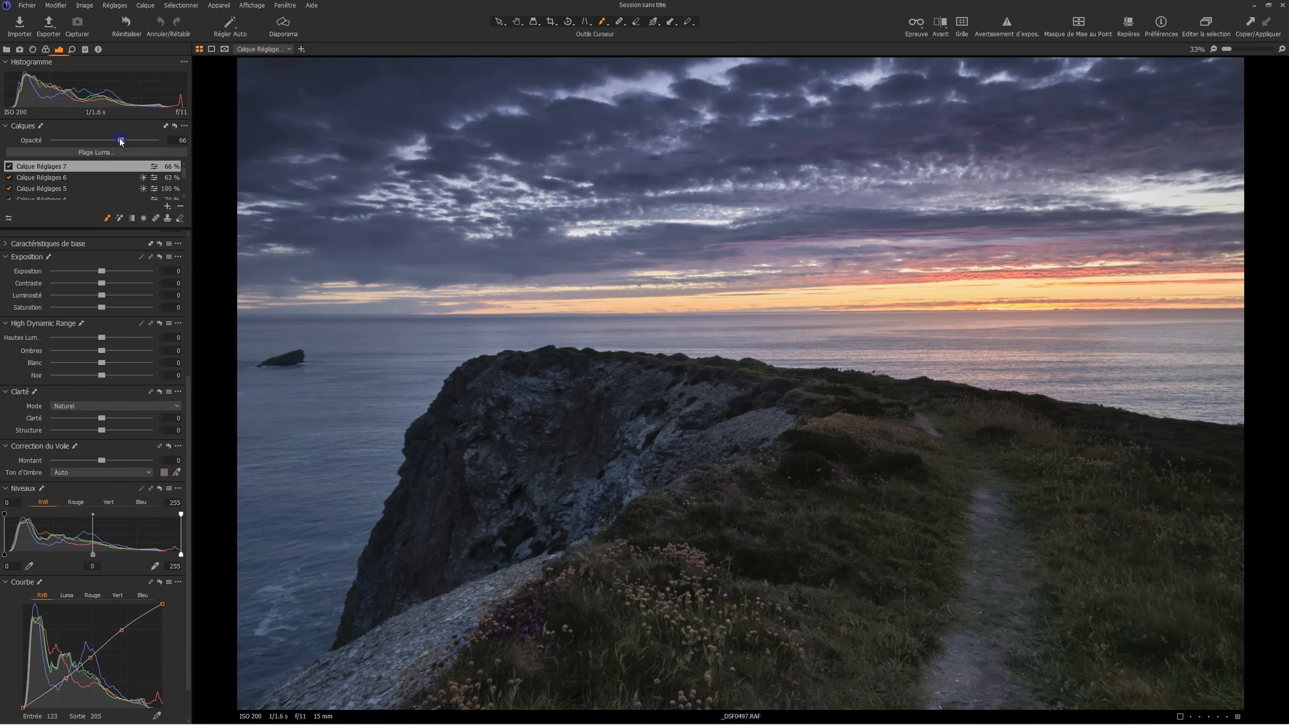
mouse_move(74, 142)
mouse_down()
mouse_move(29, 143)
mouse_move(100, 145)
mouse_up()
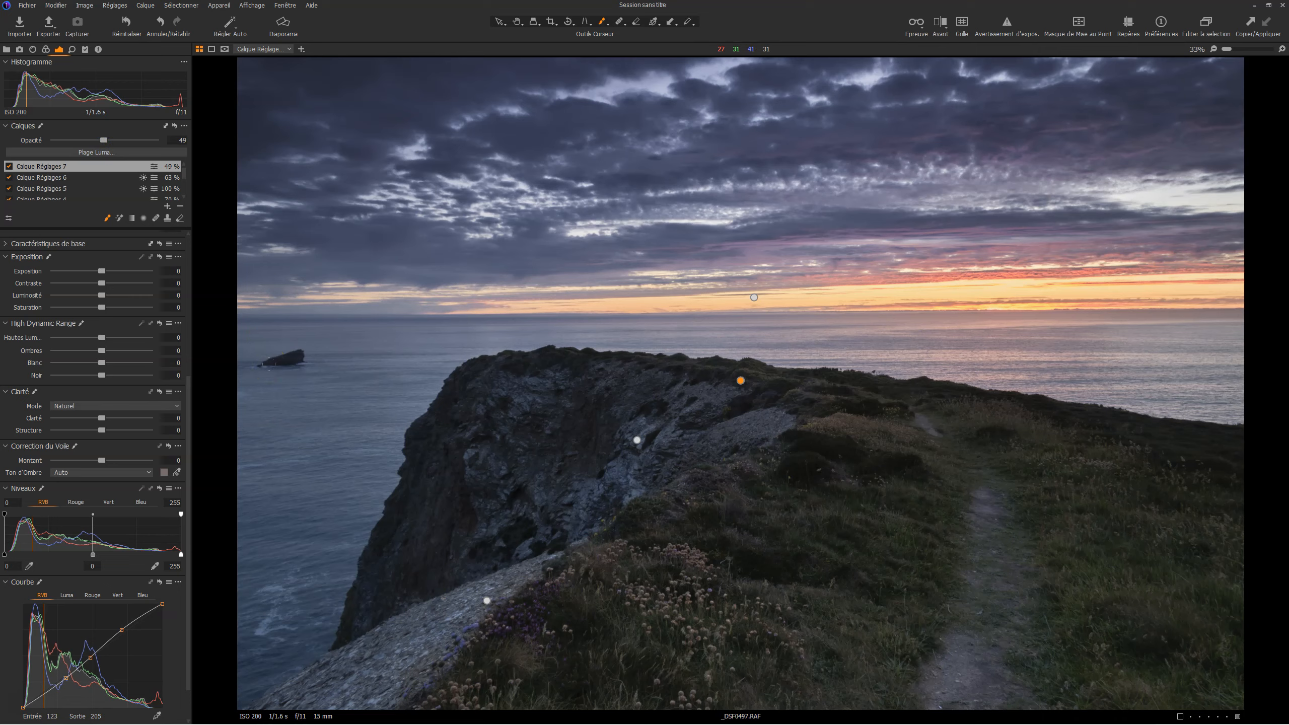
Step: Display the grass layer's mask and feather its edges with a radius of 100
key(m)
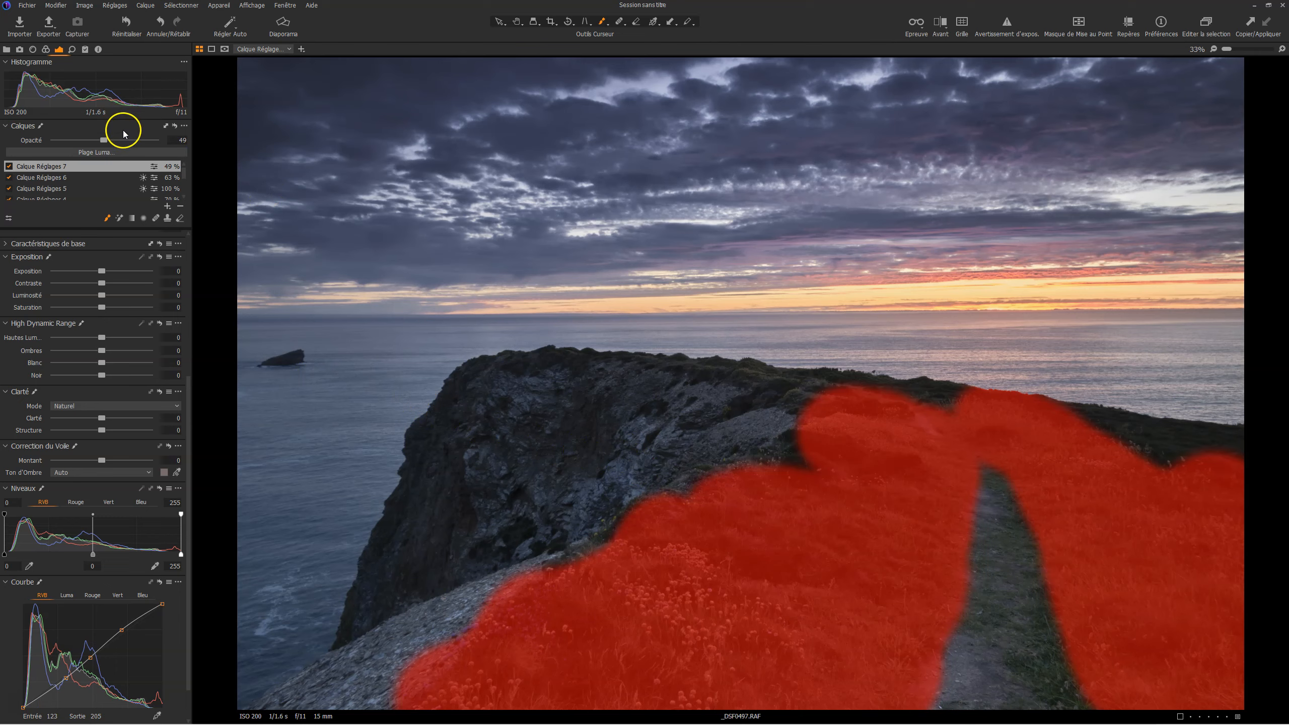
right_click(117, 167)
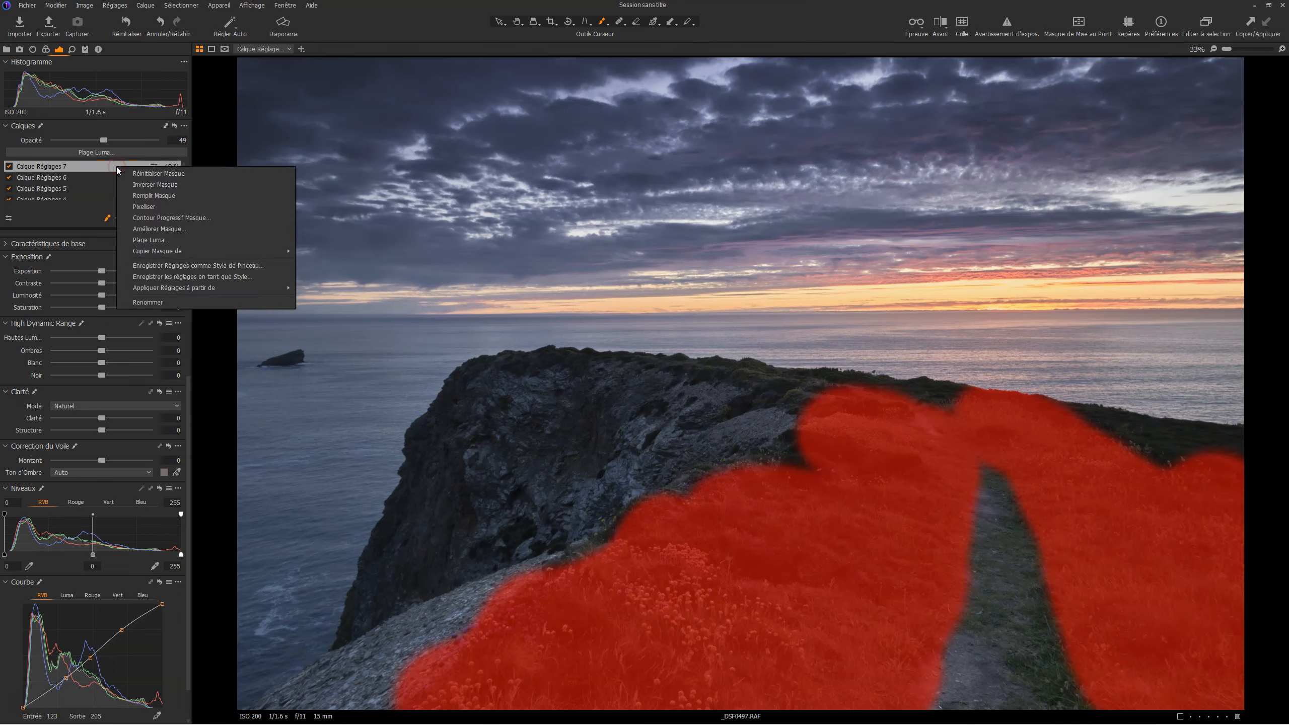
click(192, 219)
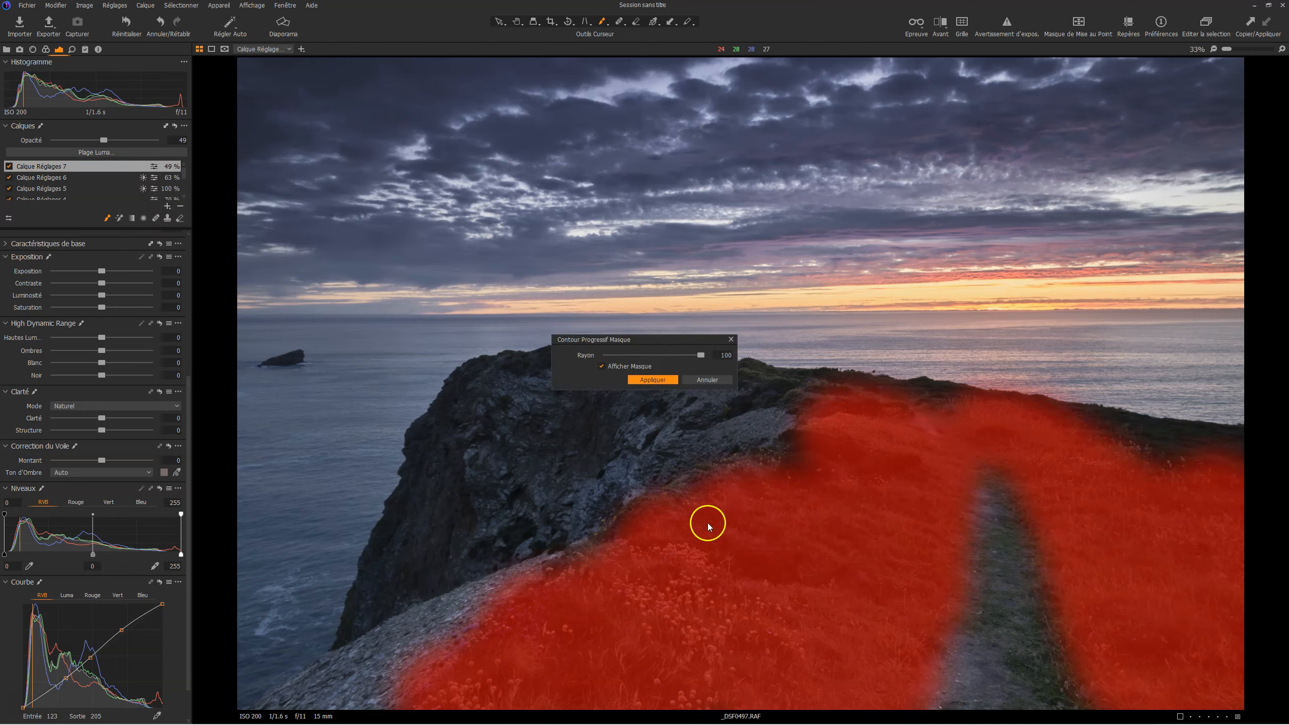
click(645, 387)
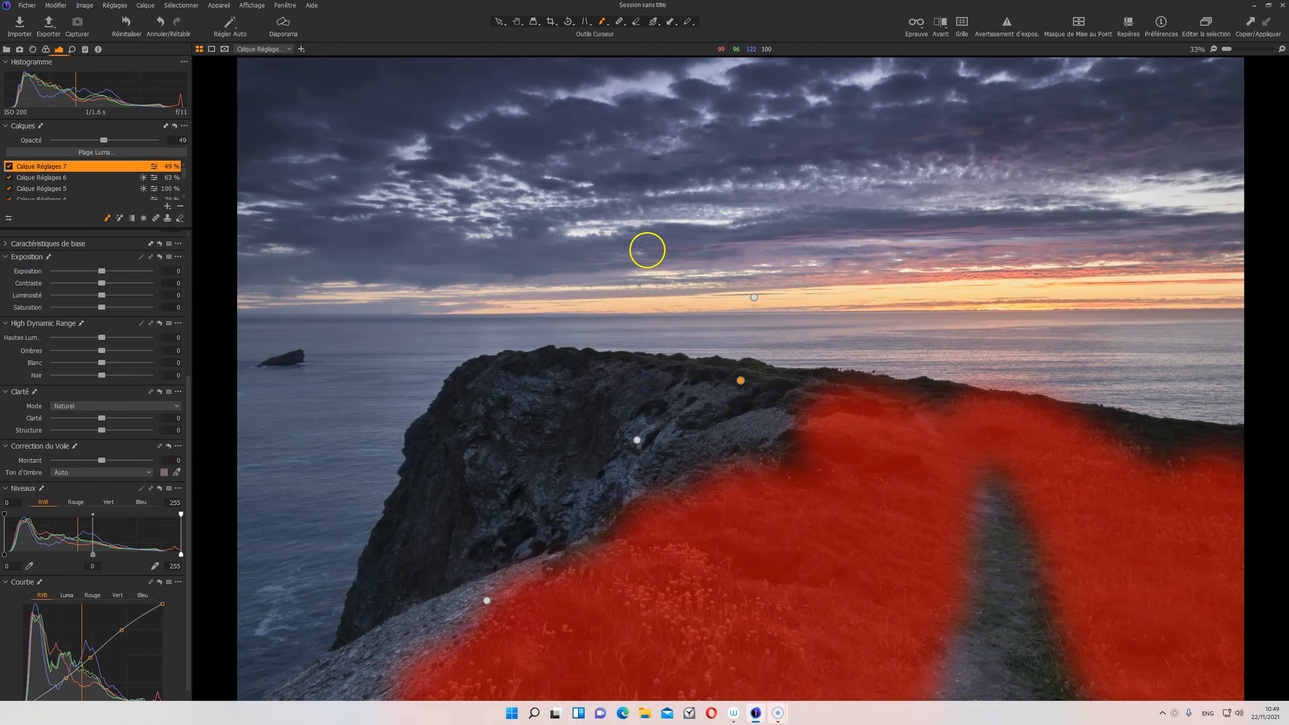
Step: Toggle the grass layer off and on to compare, and check its feathered mask over the grass
click(8, 166)
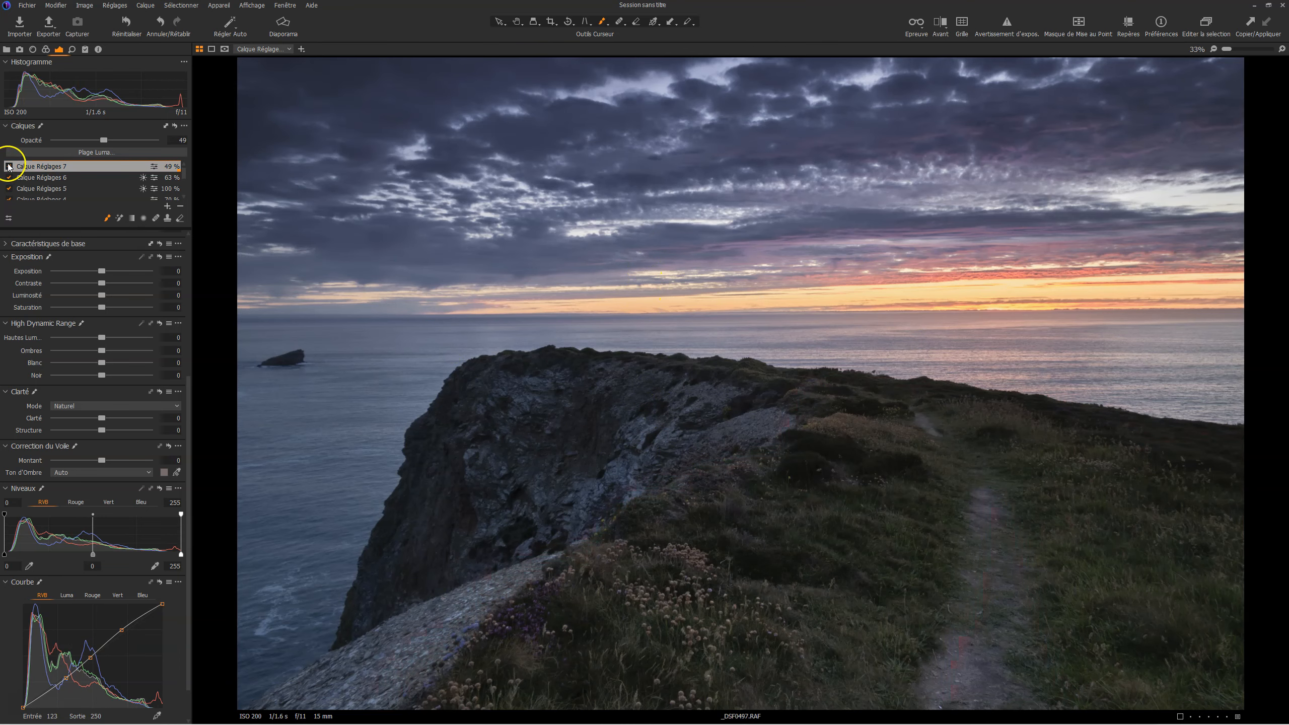
click(8, 167)
click(8, 167)
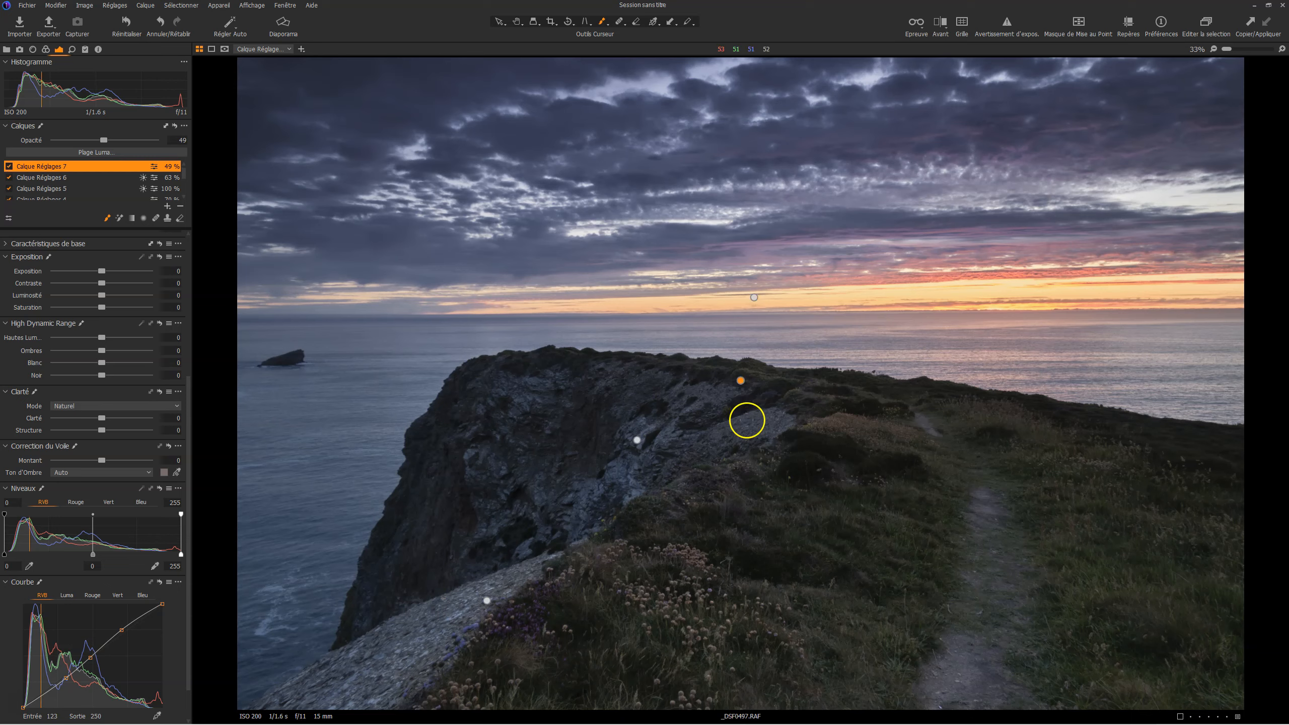
key(m)
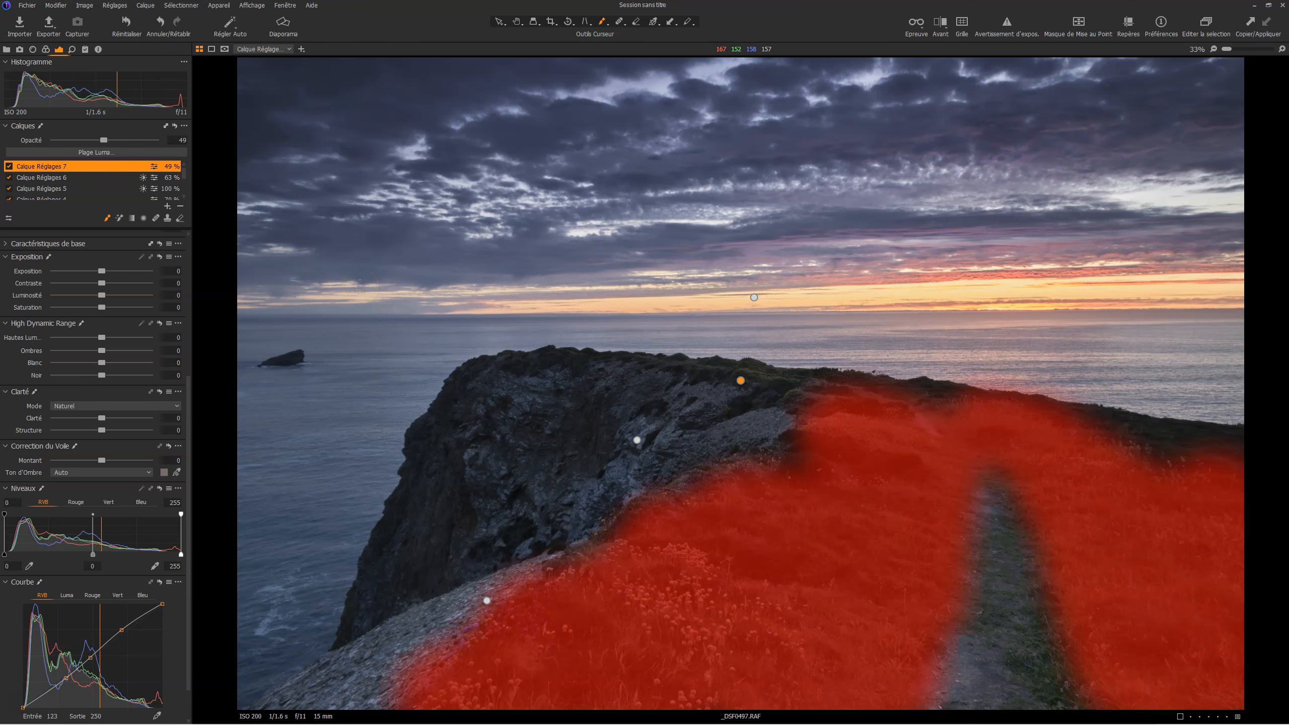
key(m)
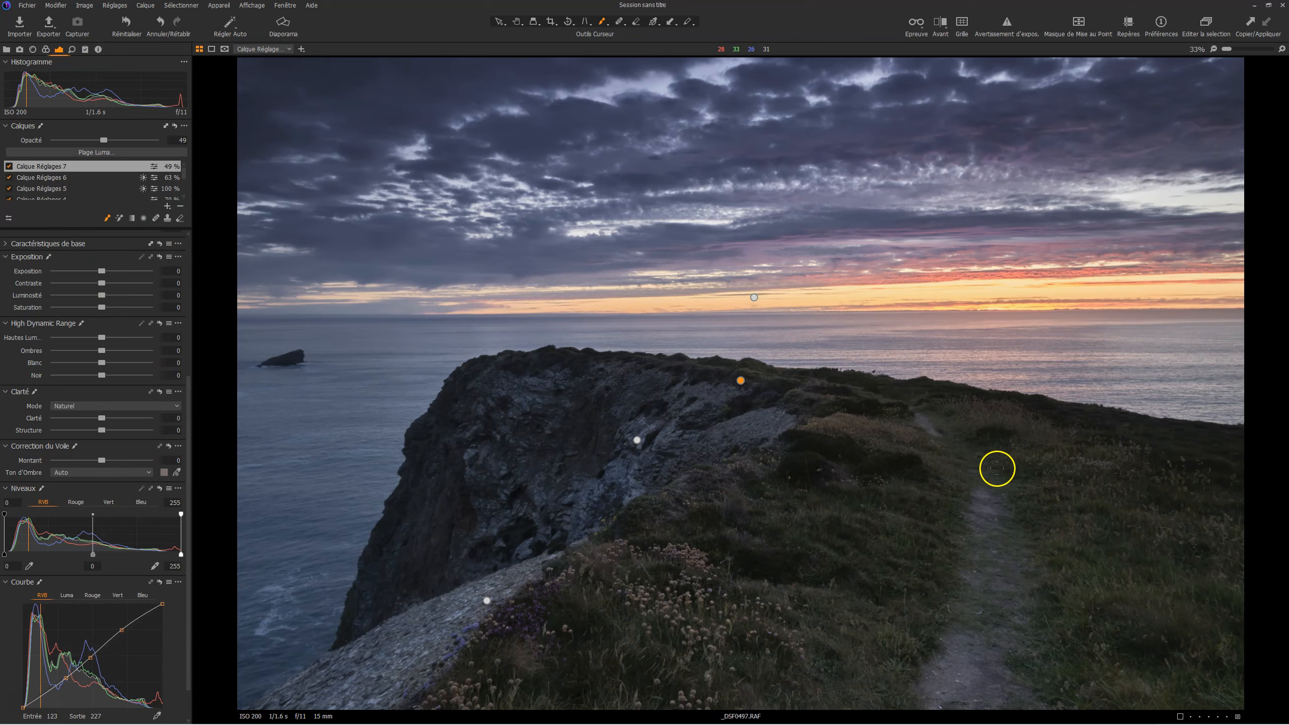
Step: Add a new empty adjustment layer and brush its mask along the footpath from the horizon to the foreground
click(167, 206)
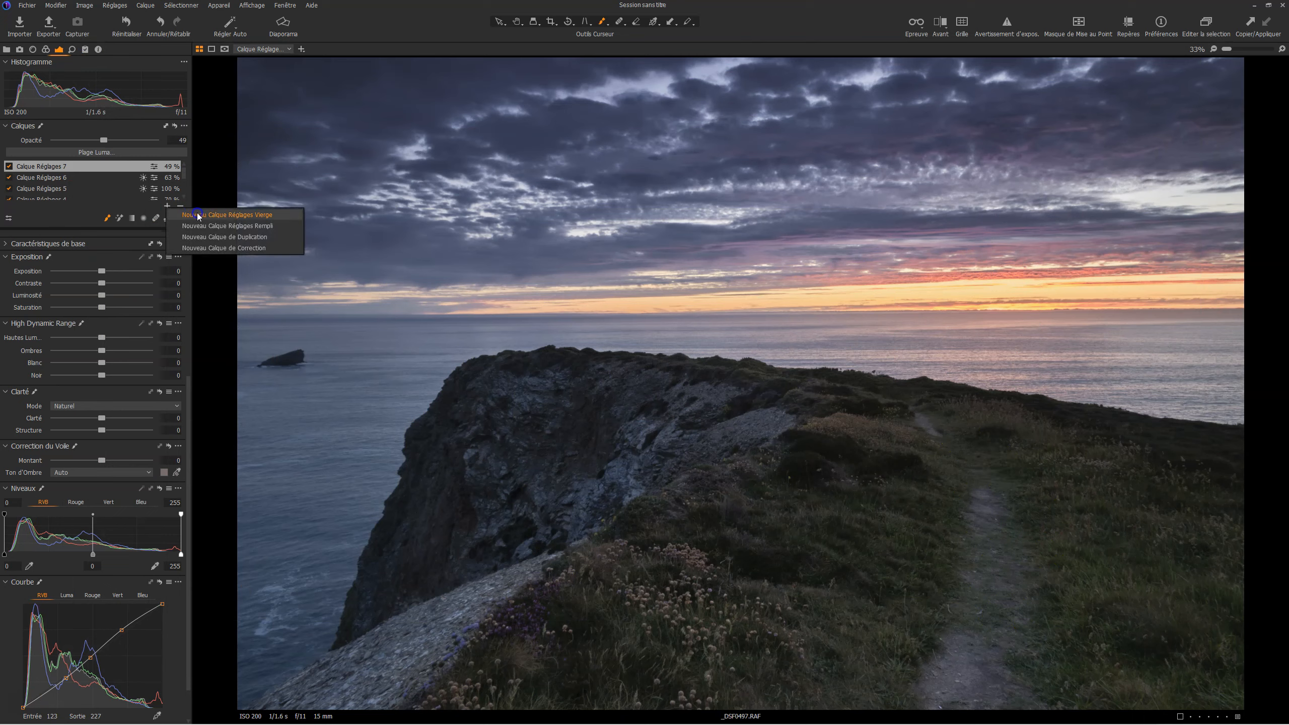
click(198, 215)
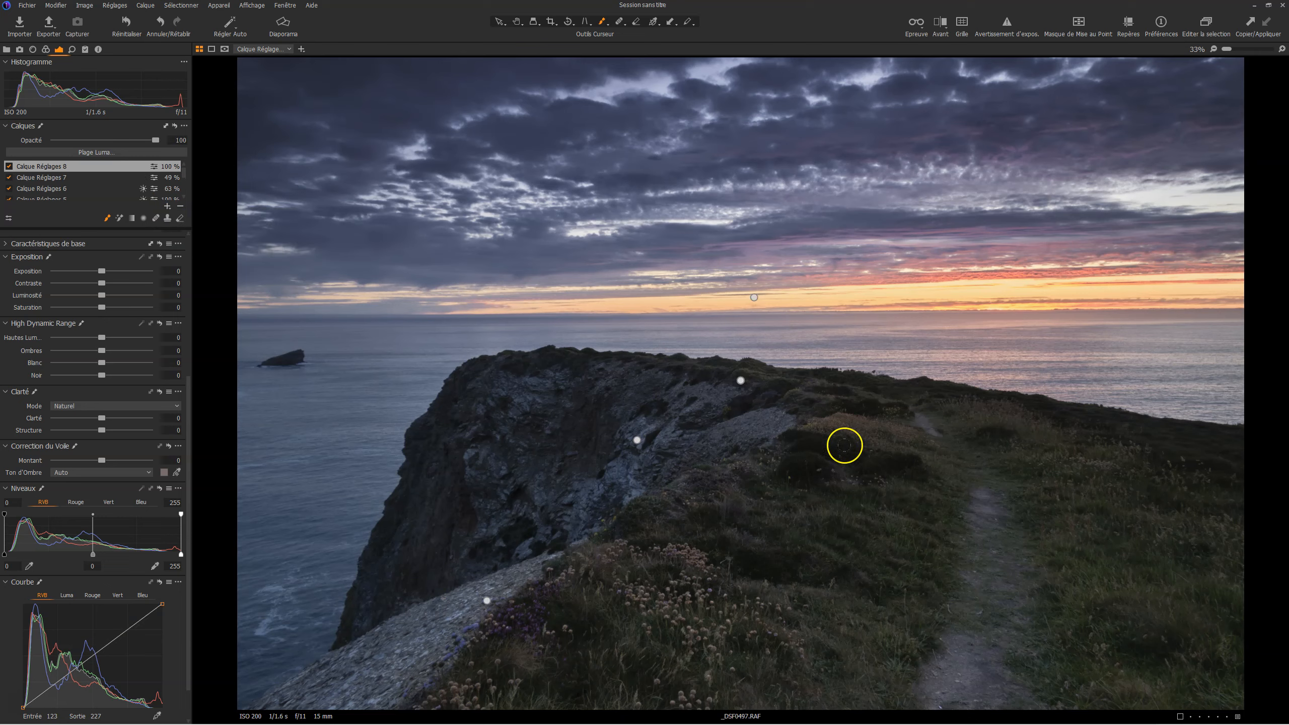
right_click(934, 434)
key(m)
drag(990, 627, 1023, 693)
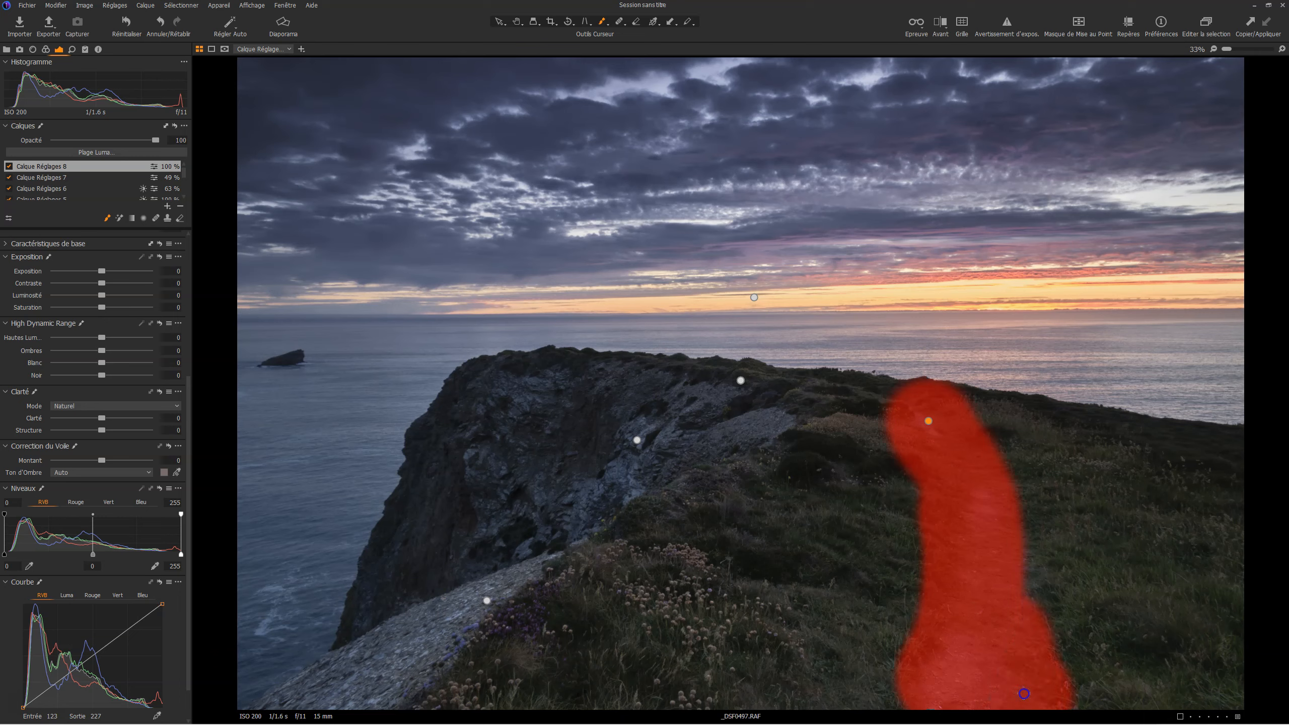
key(m)
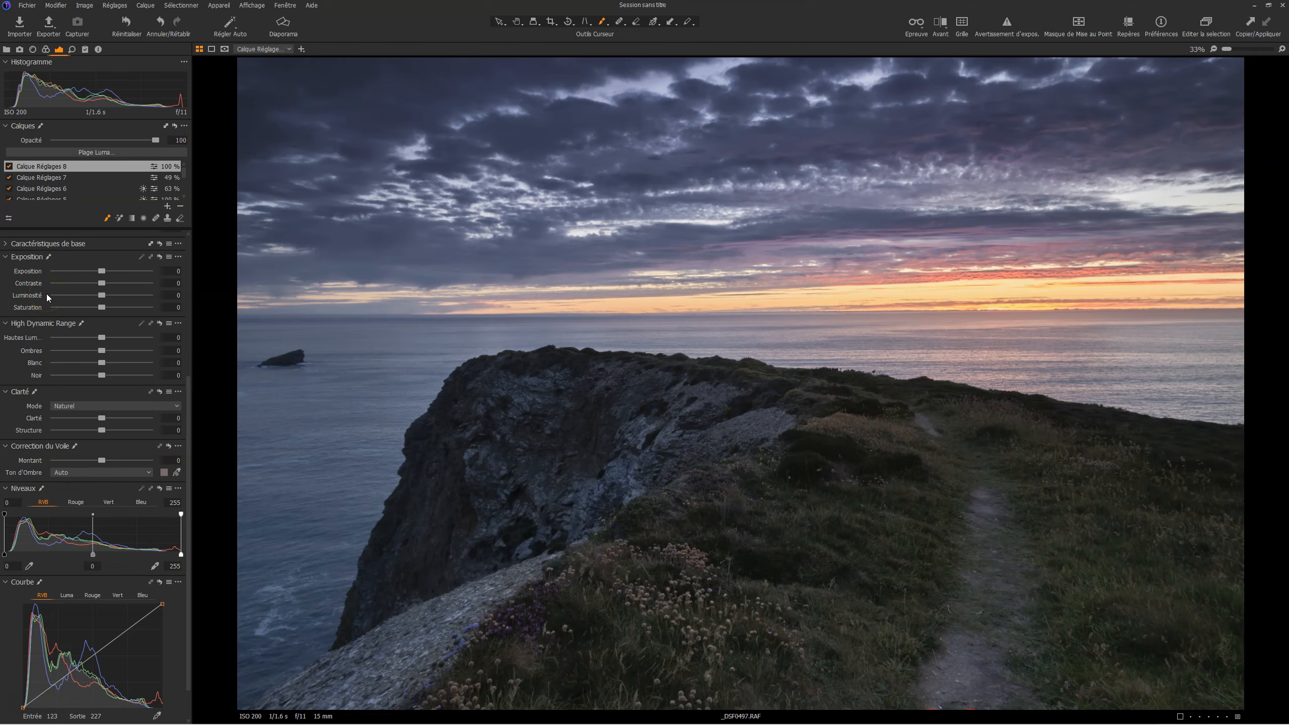
Step: Lower the path layer's exposure to -0.38 and feather its mask with a radius of 100
click(104, 272)
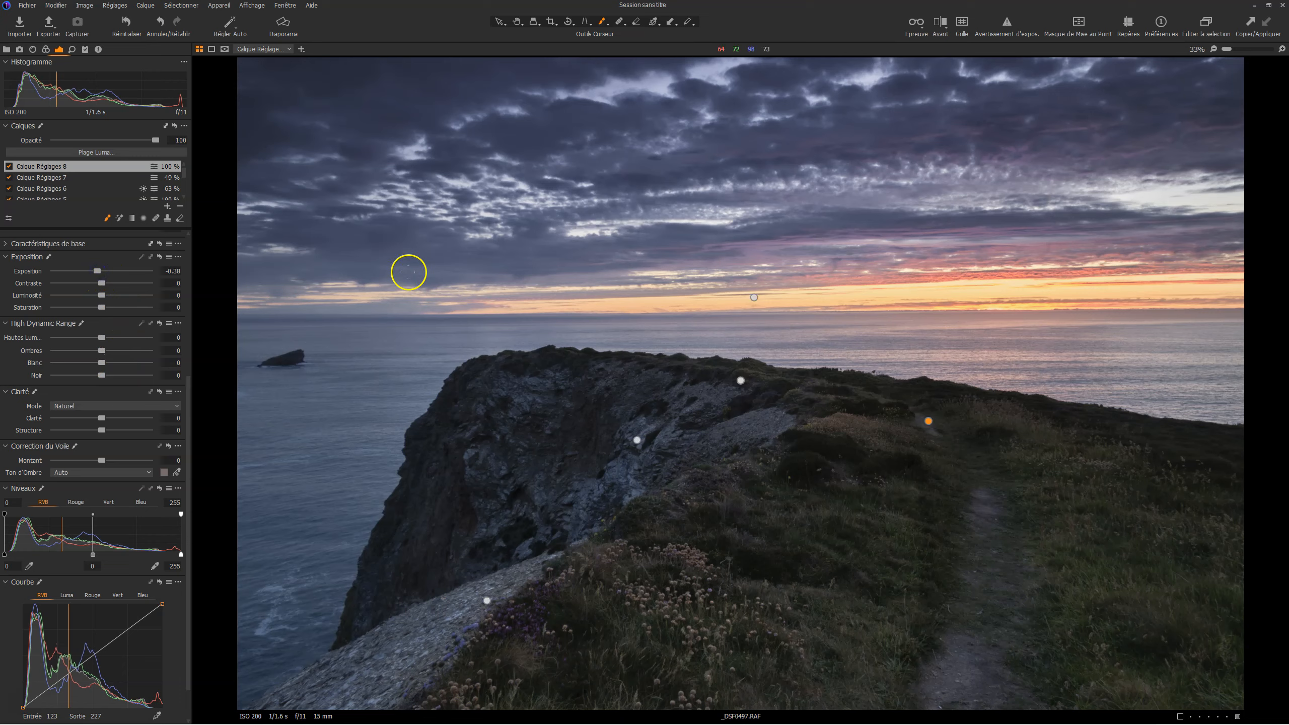
key(m)
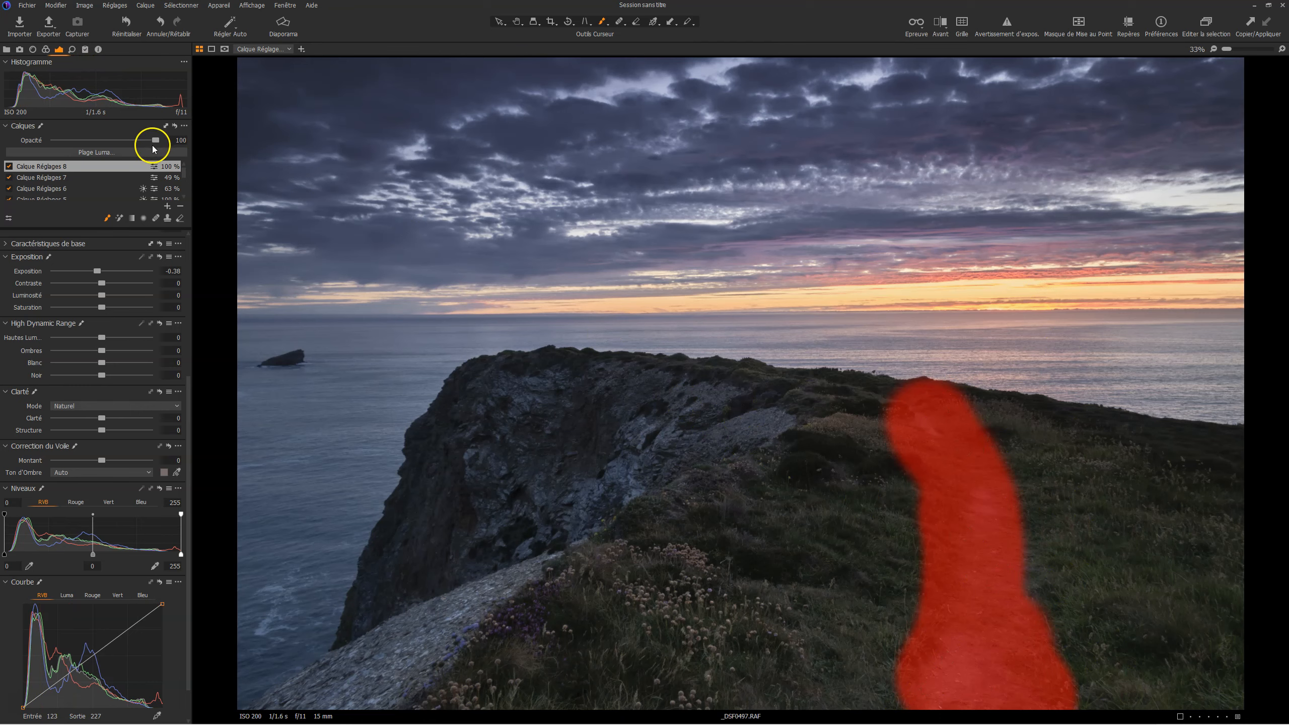
right_click(132, 167)
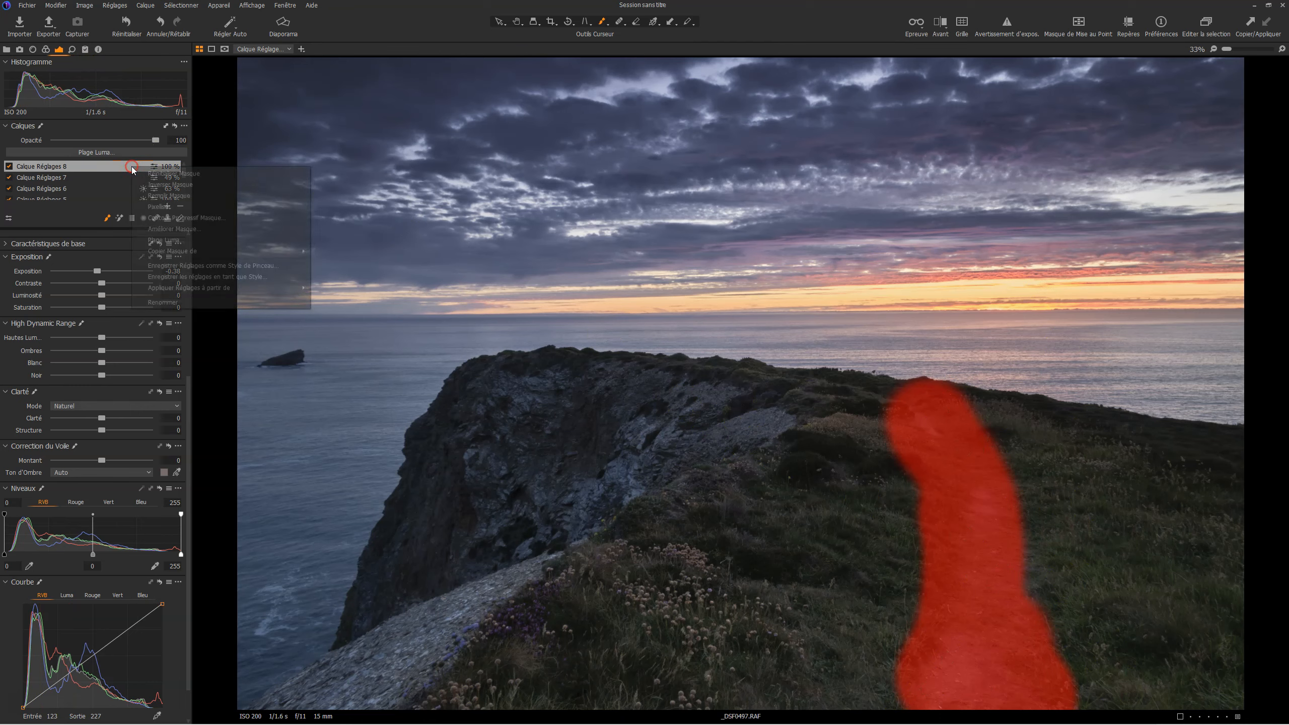
click(202, 219)
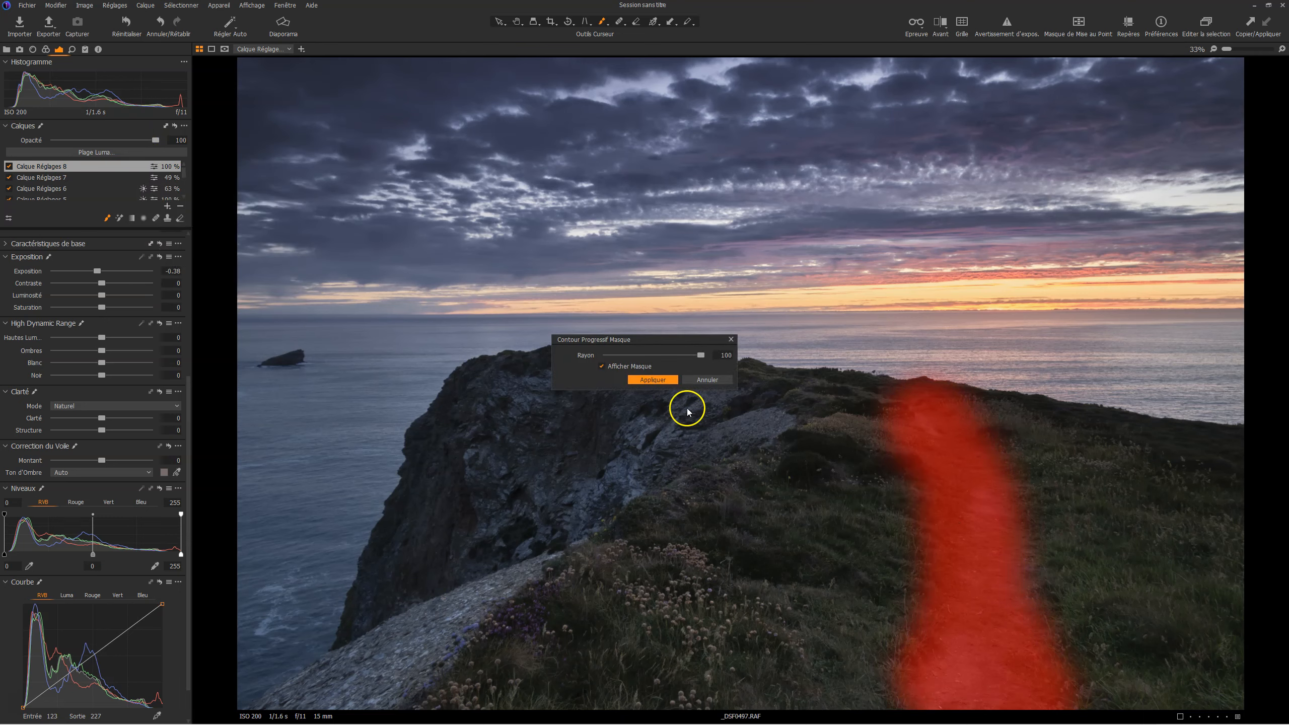
click(651, 381)
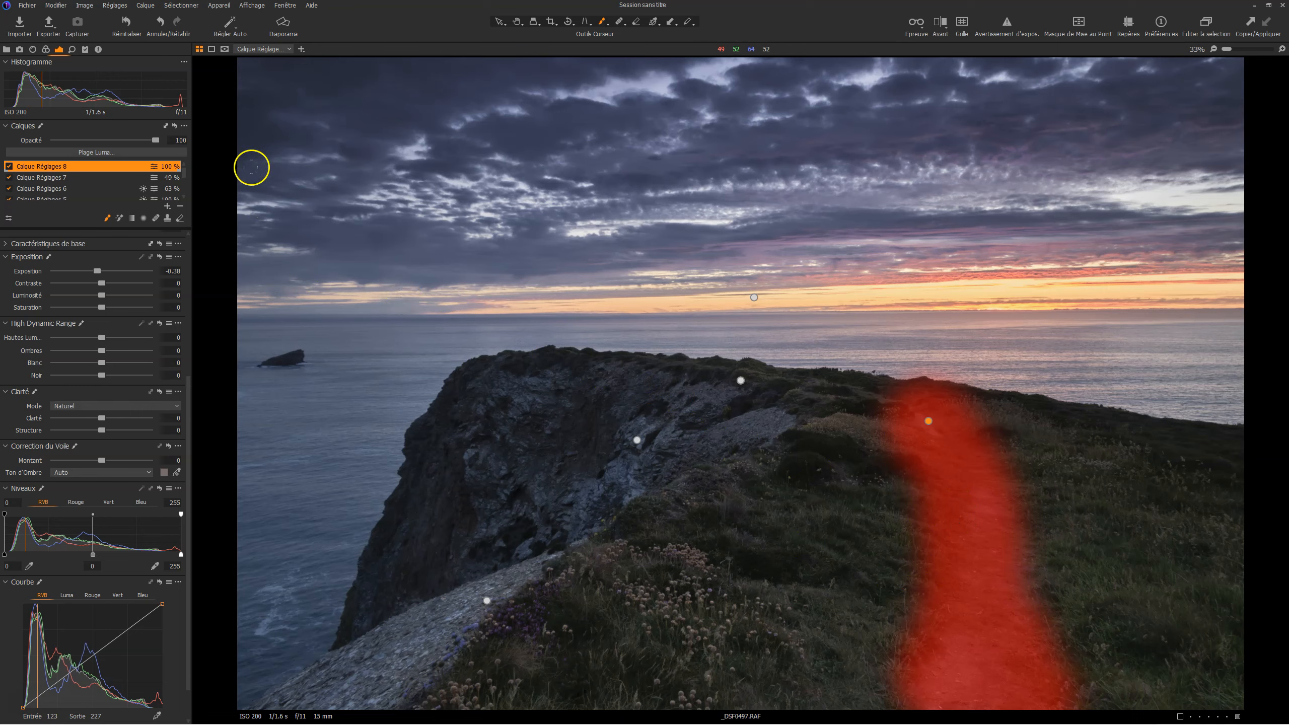
Step: Erase the path mask's spill around its far end near the horizon and feather the mask again
click(181, 218)
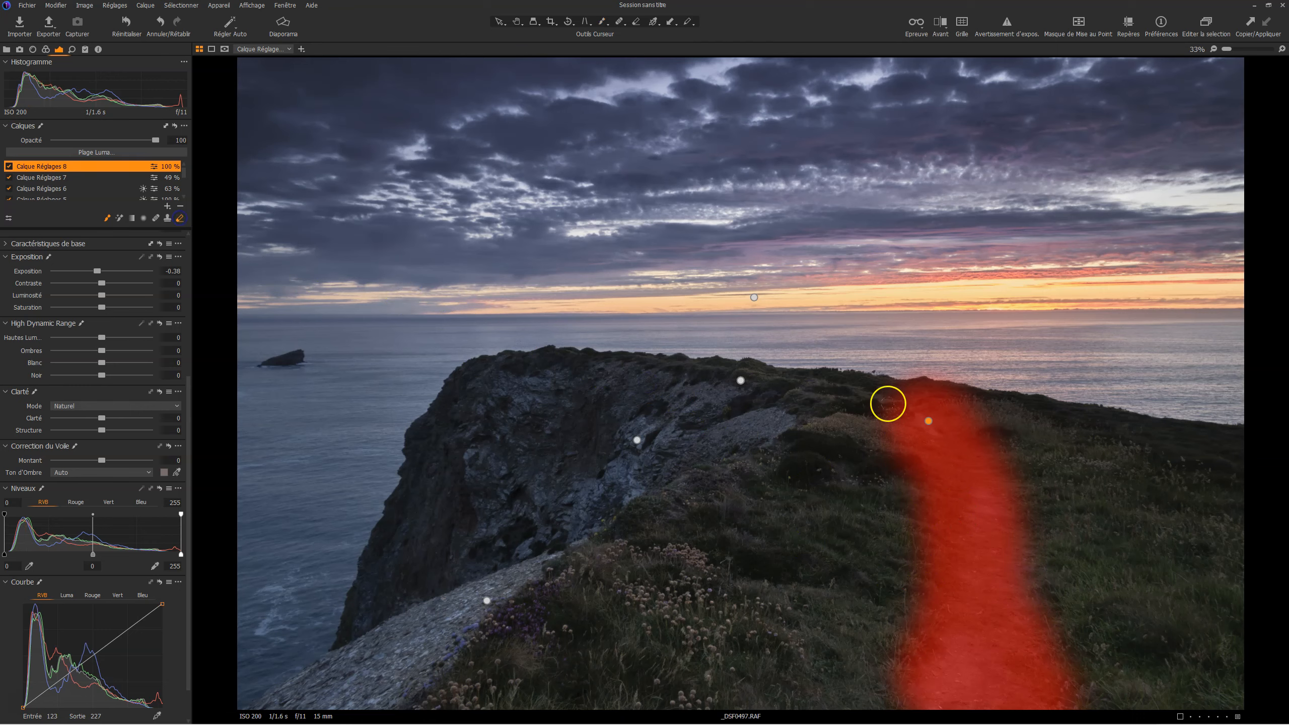
click(921, 361)
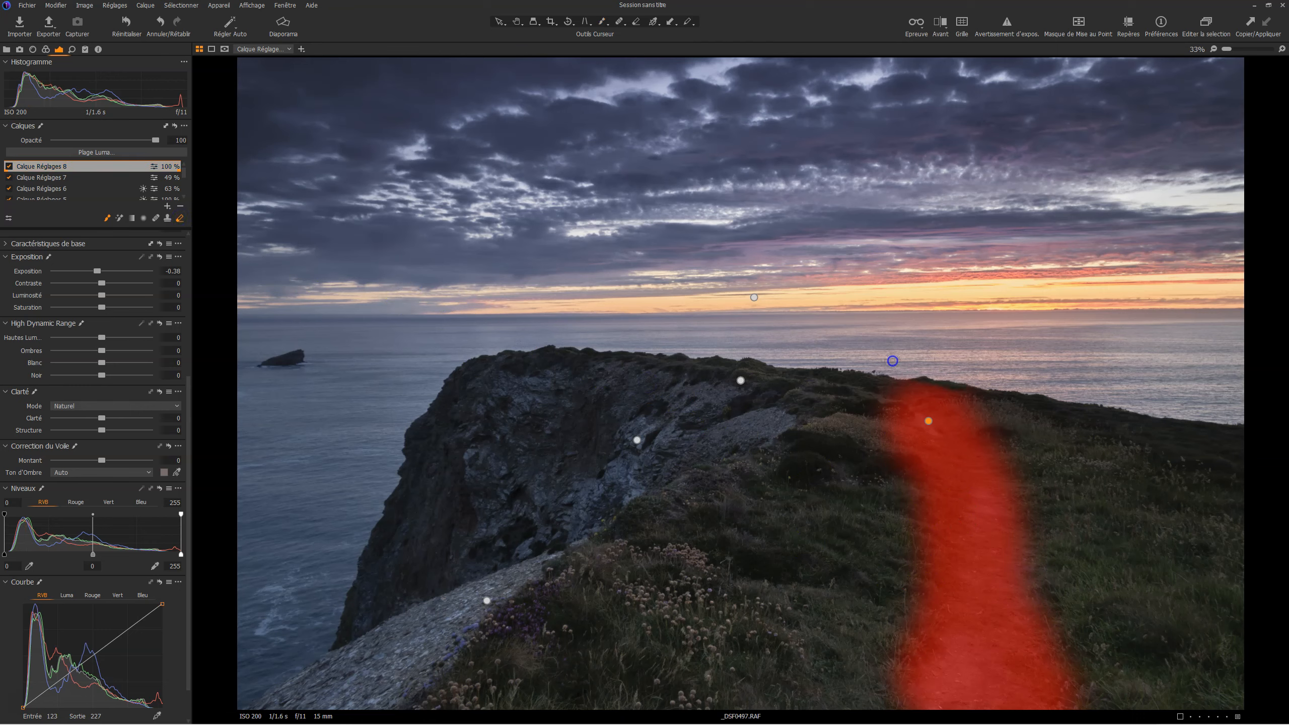
drag(929, 369, 945, 374)
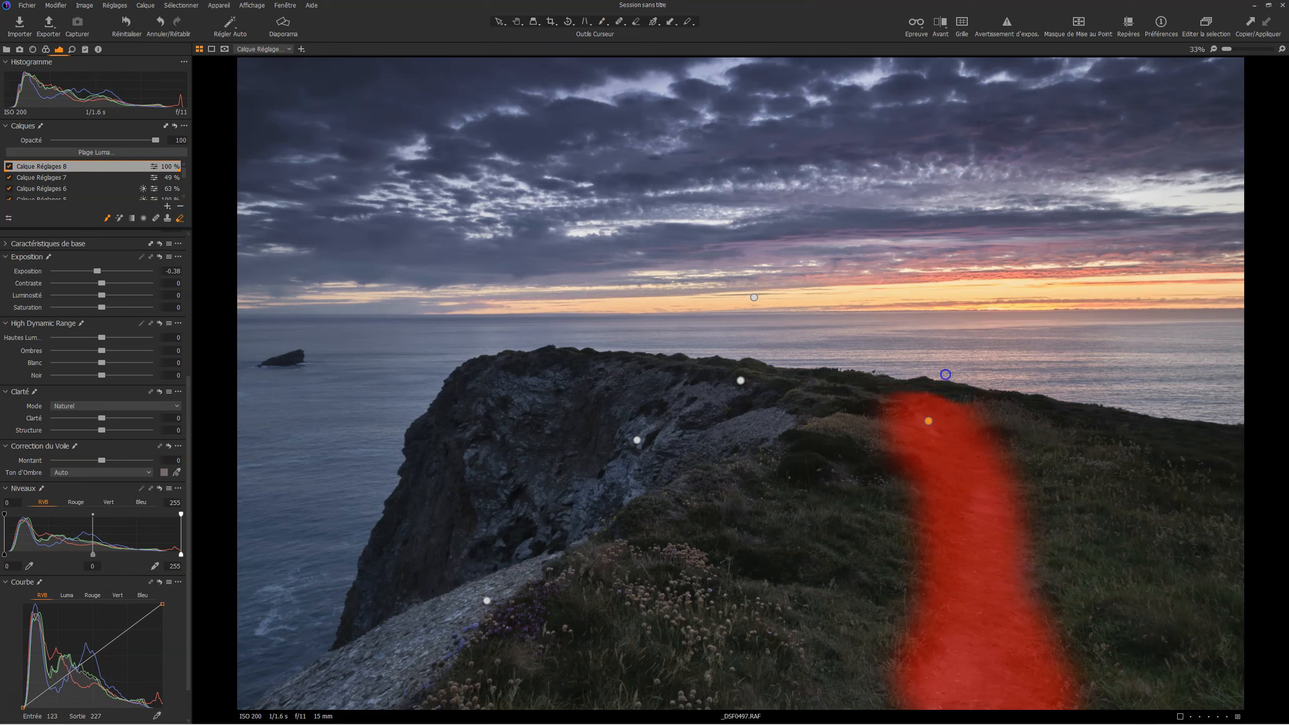
drag(992, 418, 928, 388)
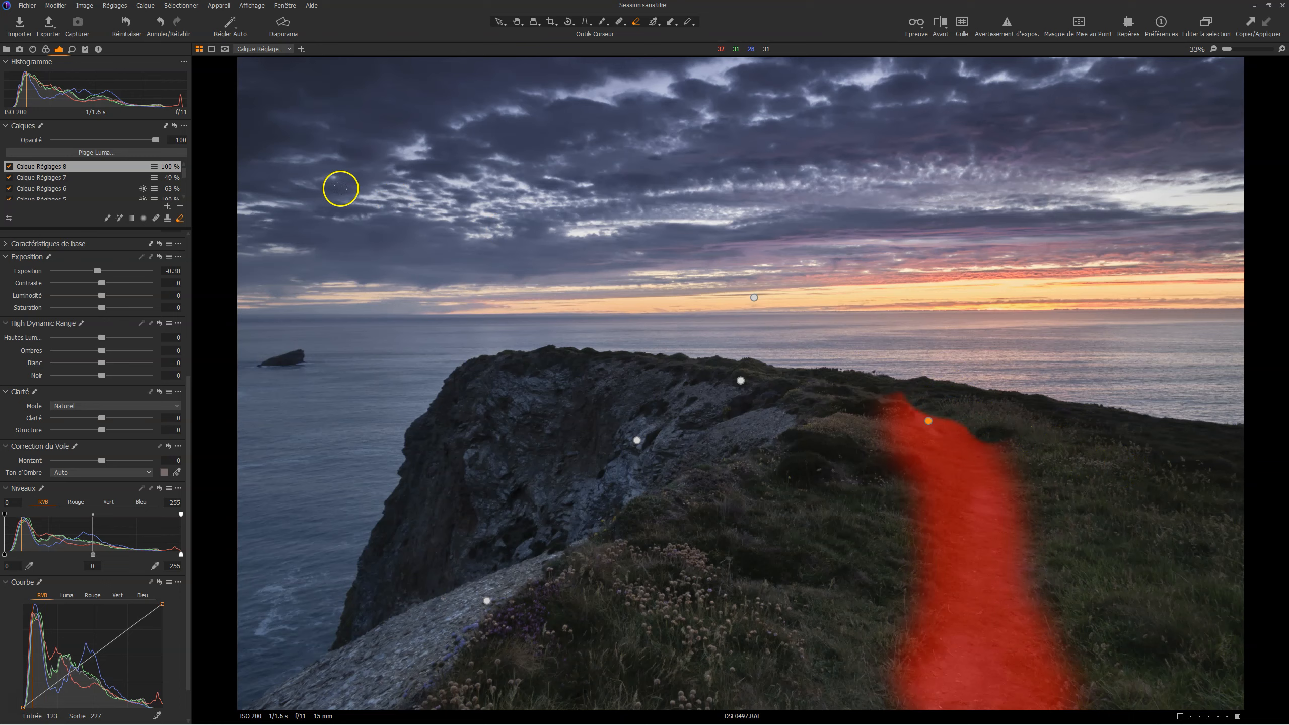
right_click(133, 164)
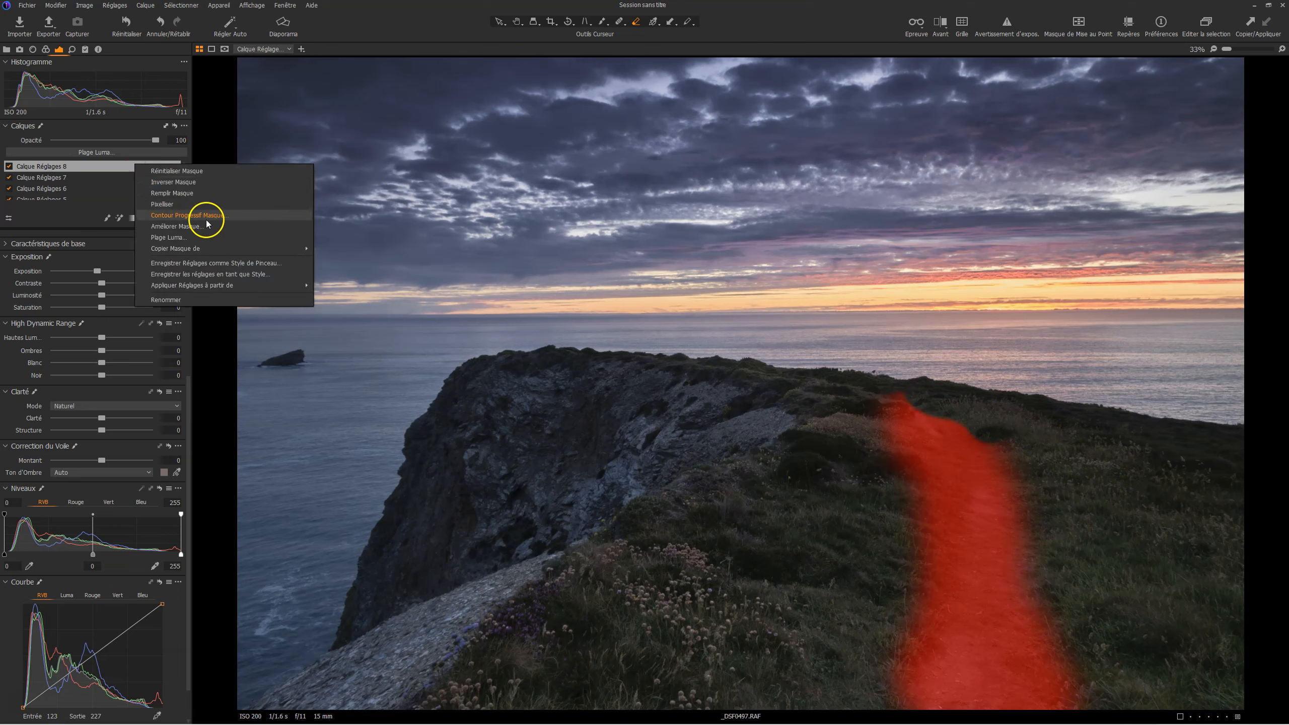
click(206, 220)
click(654, 379)
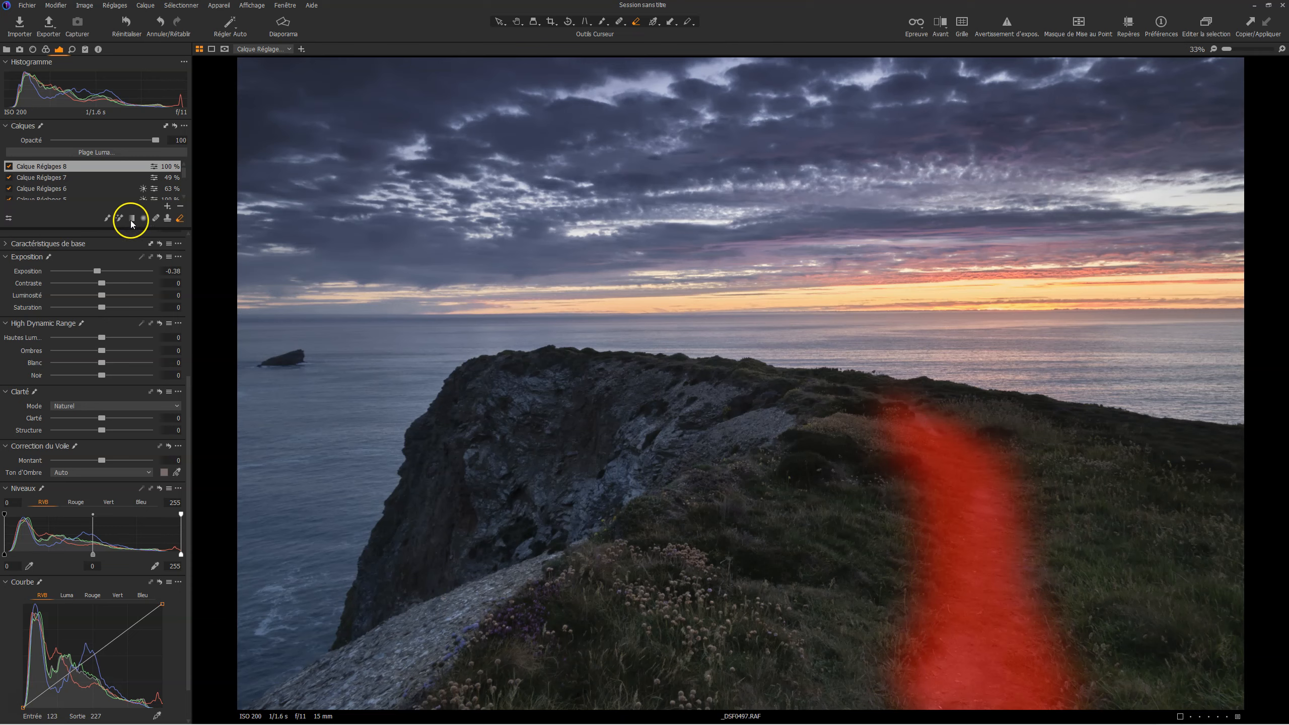
click(180, 219)
key(h)
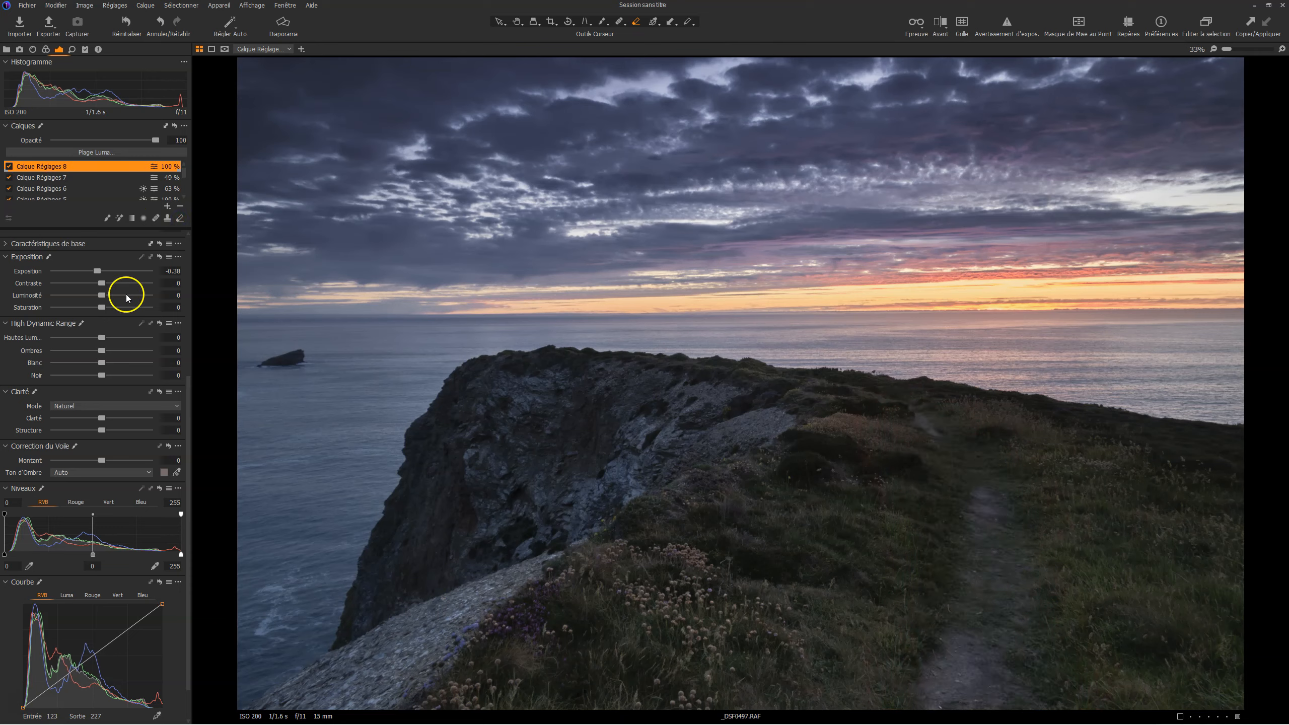
Step: Set the path layer's exposure to -0.25, brightness to -13, contrast to 4 and opacity to 28
drag(100, 277, 101, 275)
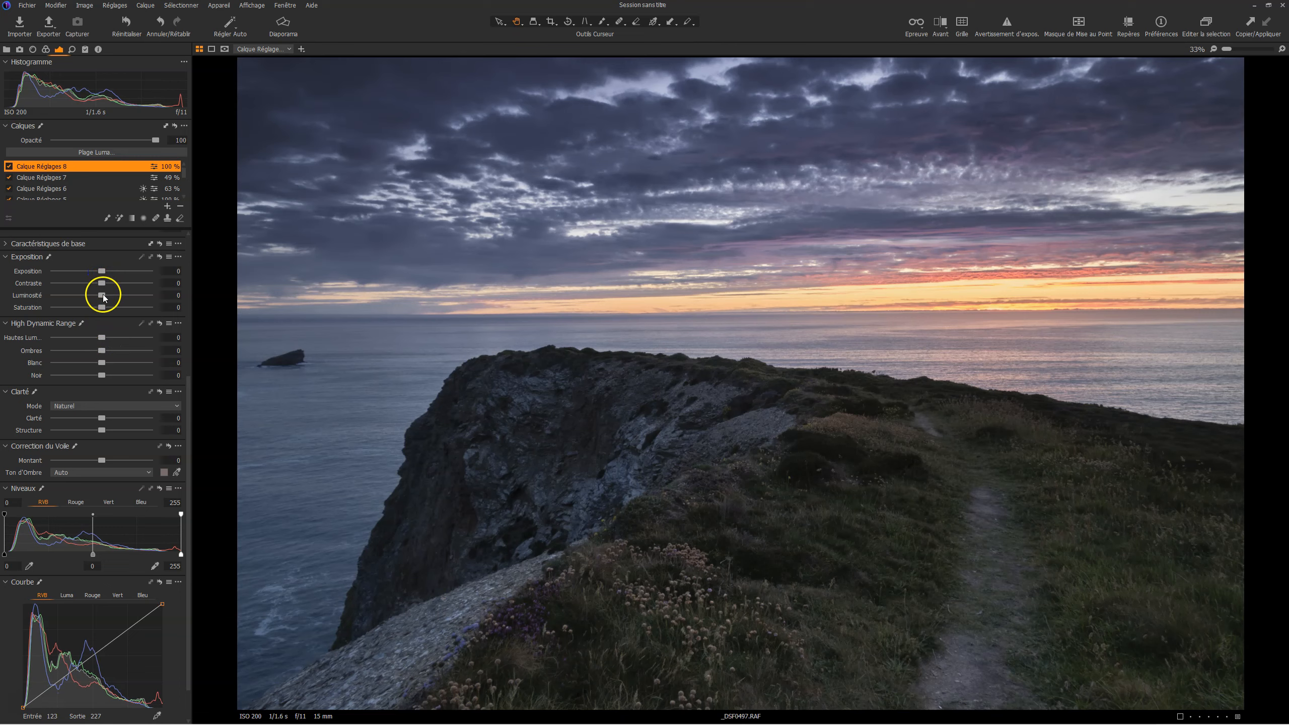
drag(86, 296, 93, 296)
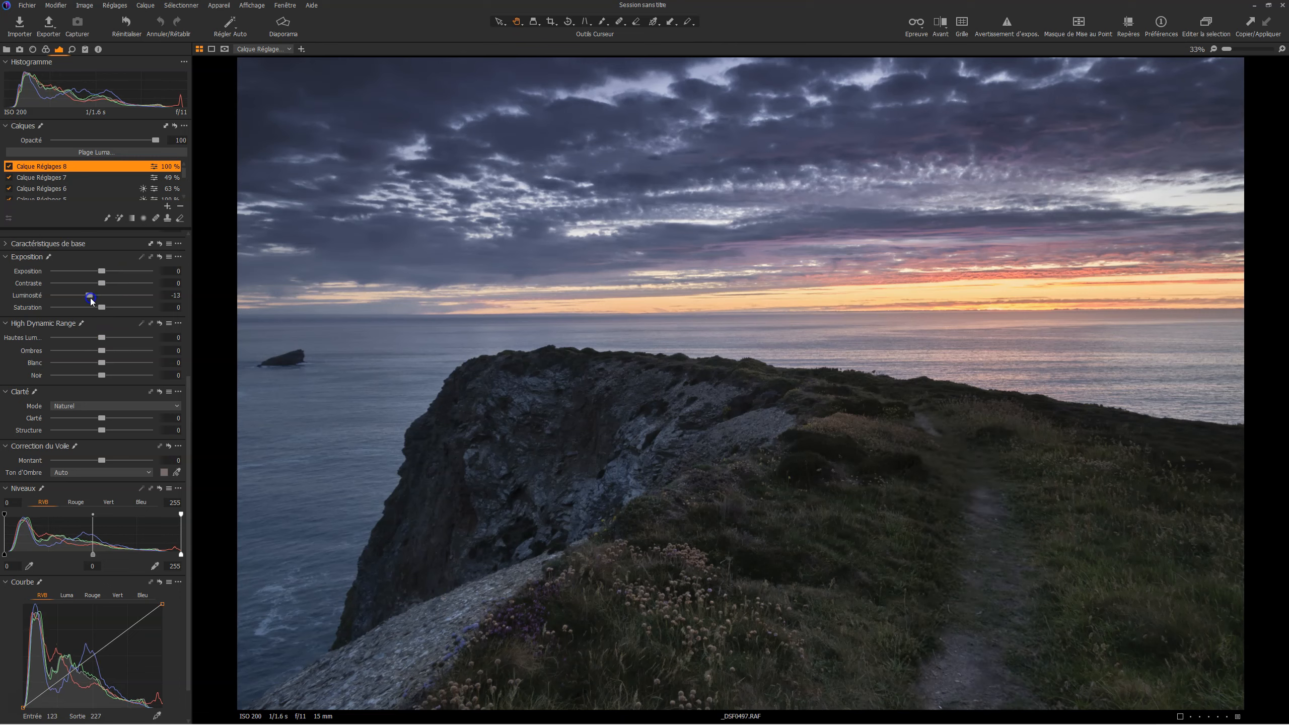
drag(100, 271, 97, 273)
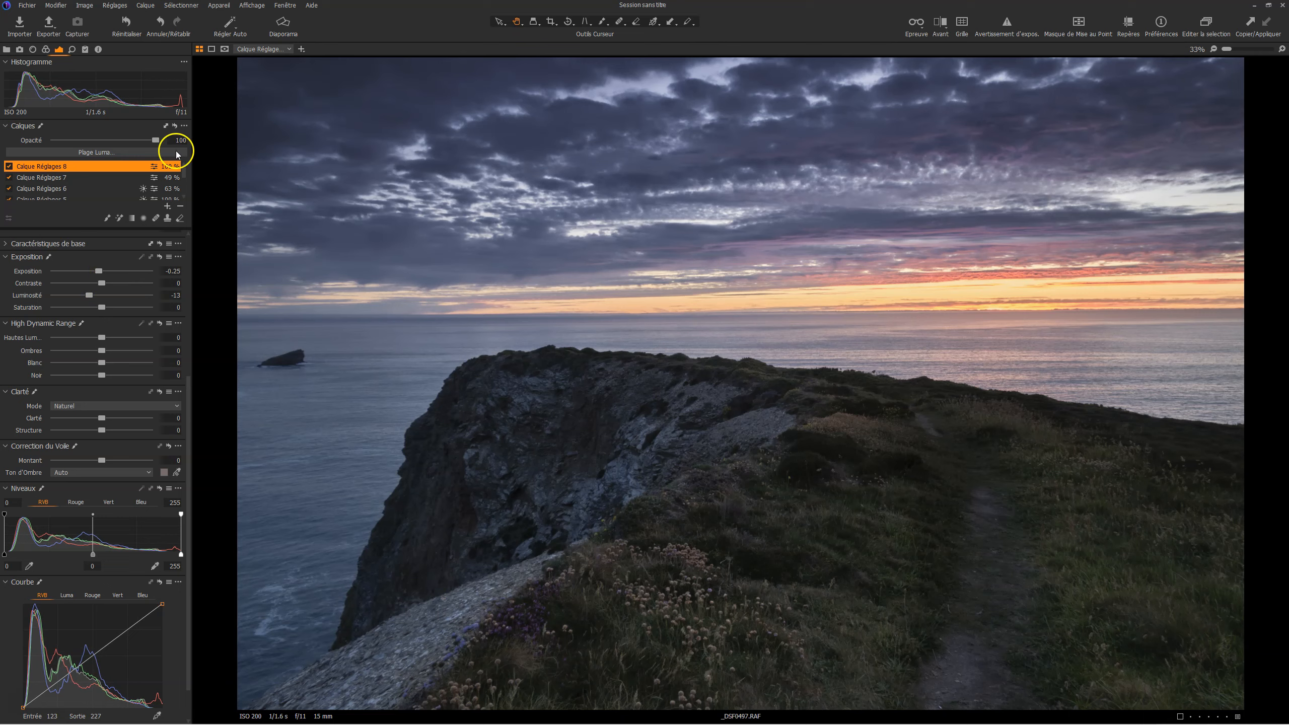
drag(154, 144, 54, 142)
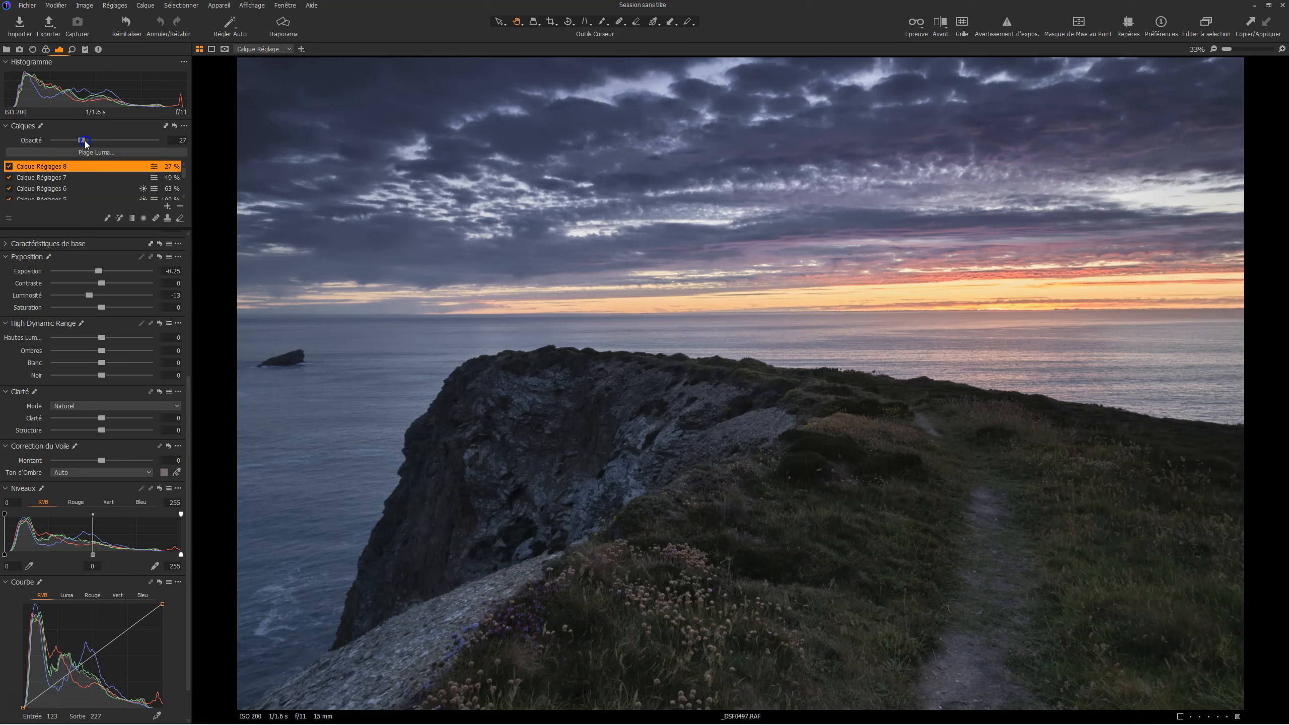
click(103, 284)
Step: Toggle the path layer off and on repeatedly to compare the path before and after
click(8, 167)
click(9, 166)
click(9, 167)
click(8, 167)
click(9, 167)
click(9, 166)
Step: Erase the path mask from the grass on the cliff side of its far end and feather it with a radius of 100
key(m)
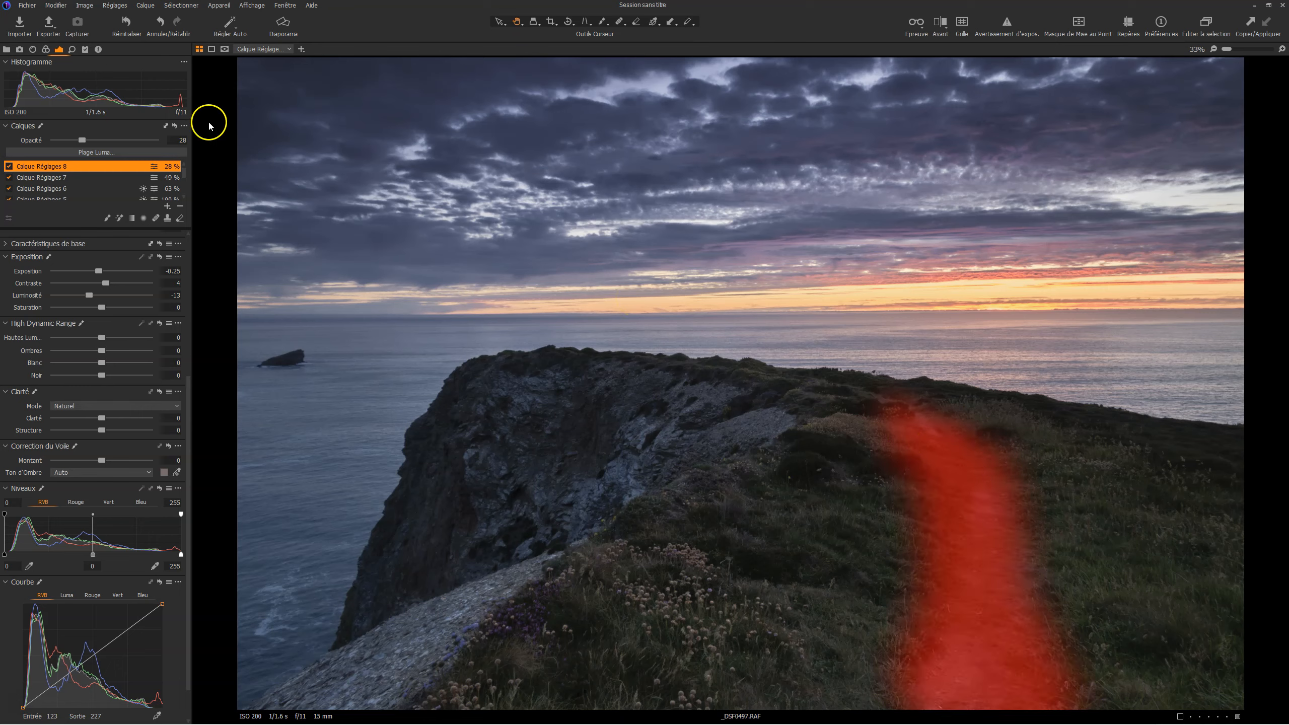
click(180, 218)
mouse_move(916, 406)
mouse_down()
mouse_move(853, 428)
mouse_move(901, 442)
mouse_up()
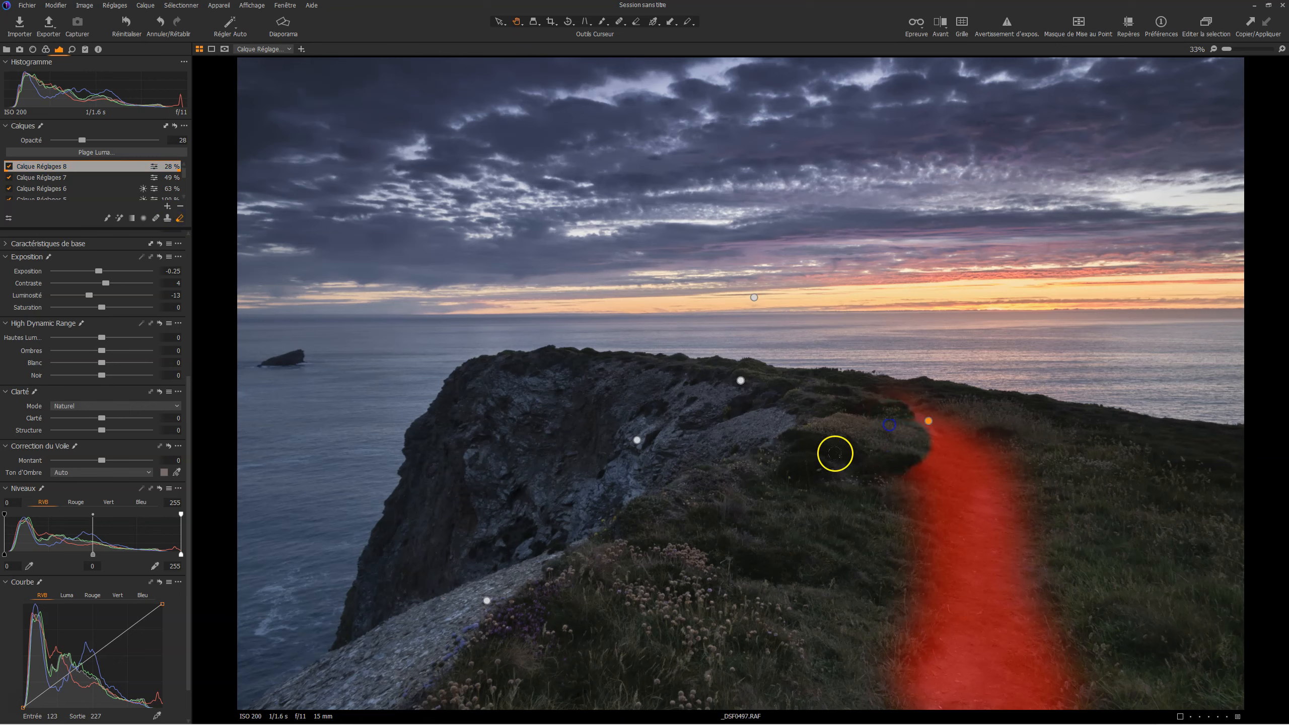
right_click(126, 175)
click(167, 222)
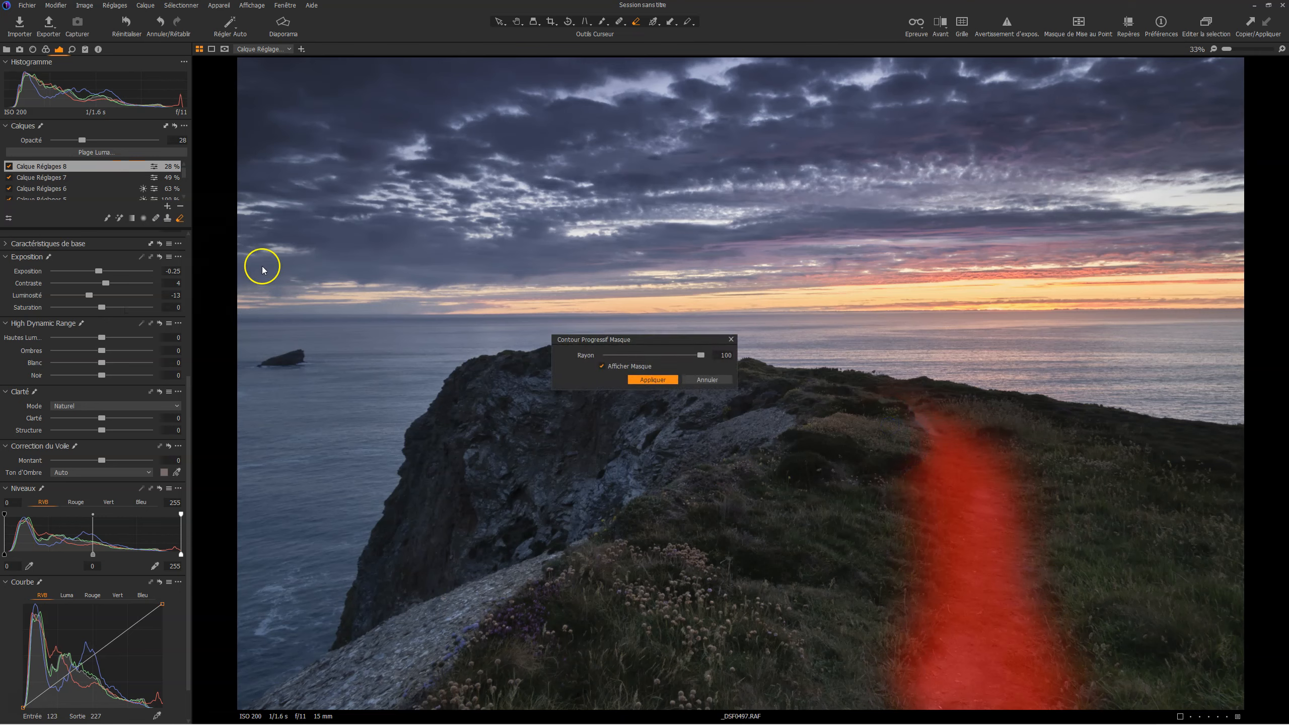
click(649, 381)
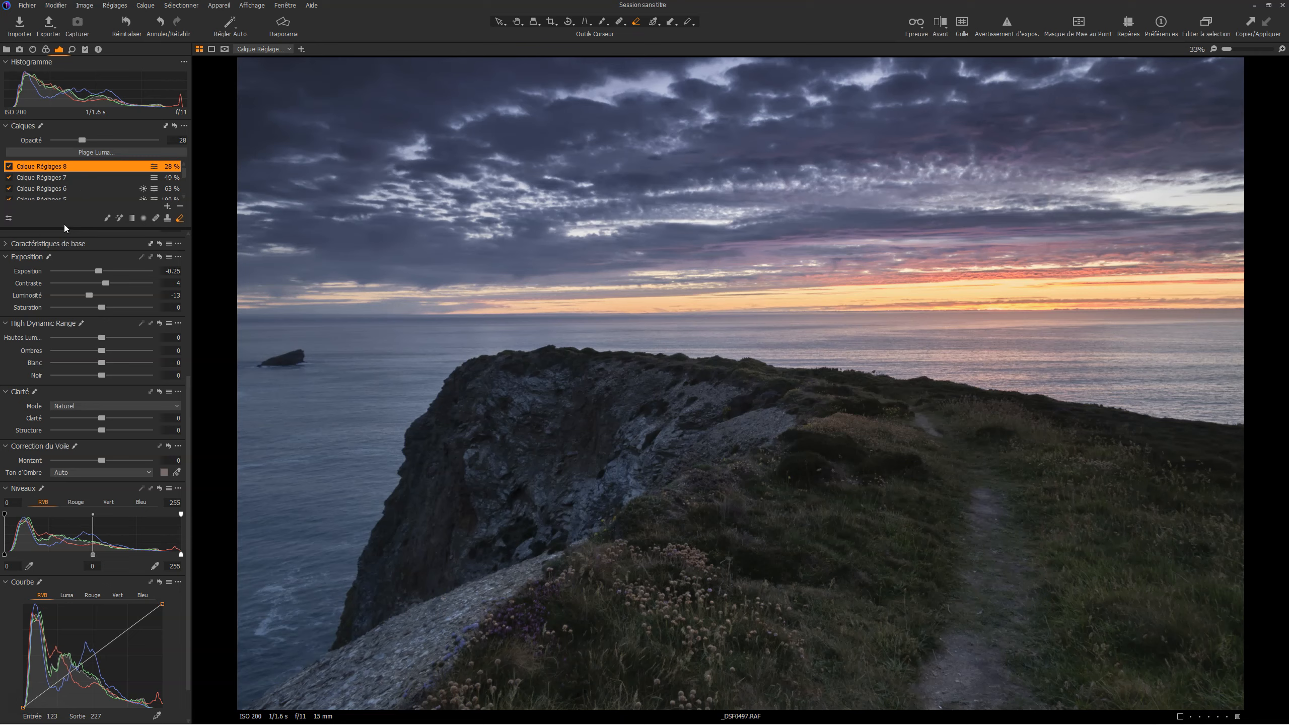
Step: Add a new filled adjustment layer and use its colour balance to tint shadows blue, highlights orange and midtones red
click(164, 206)
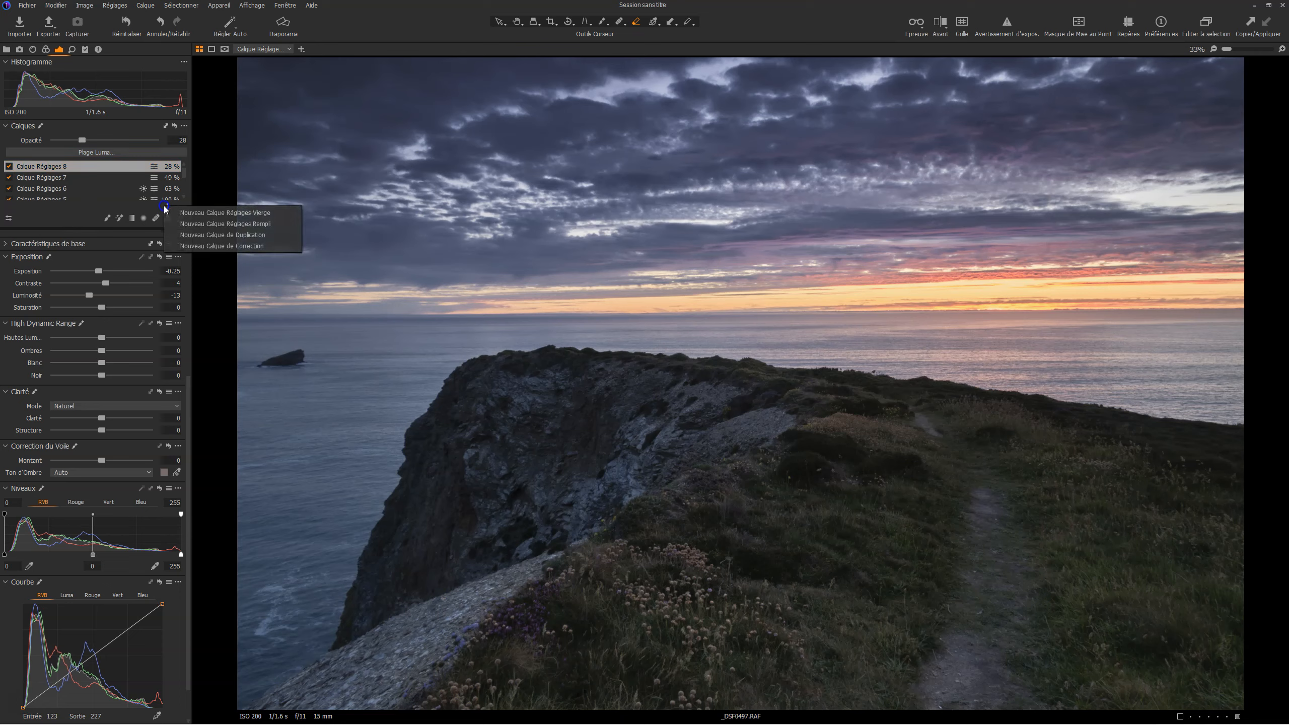
click(188, 224)
click(45, 49)
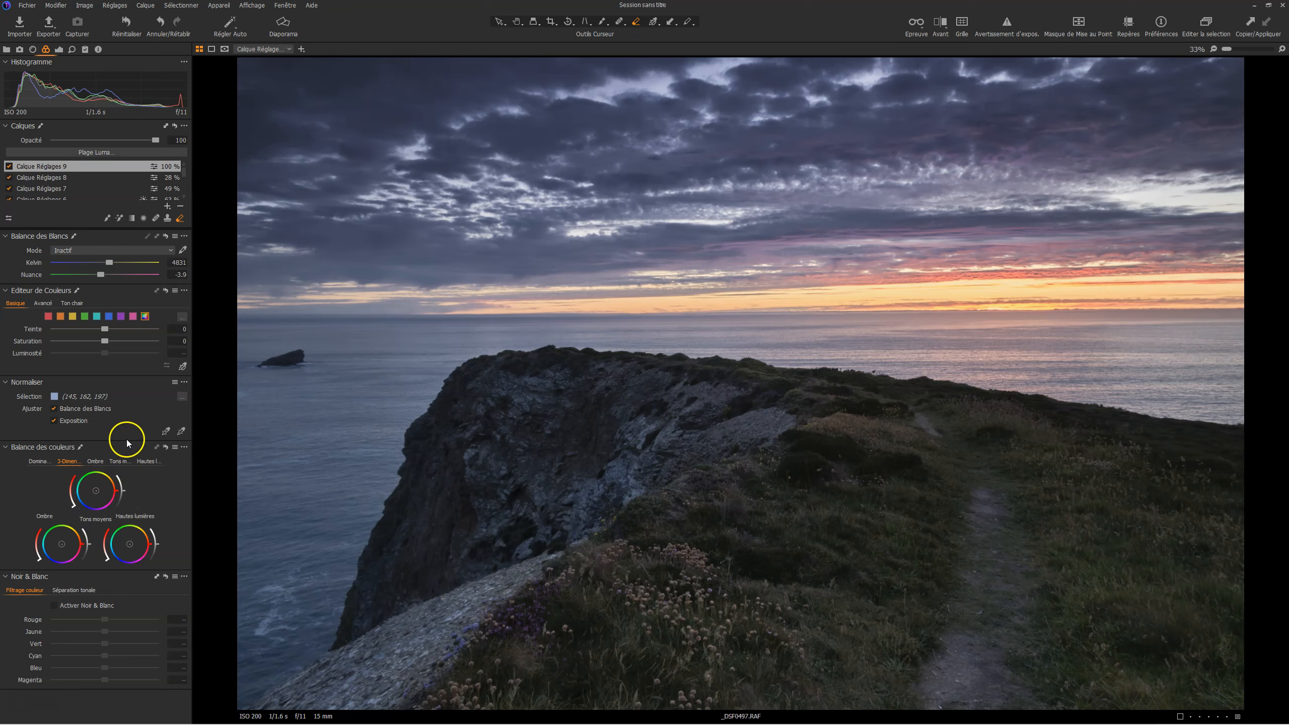
drag(62, 545, 132, 546)
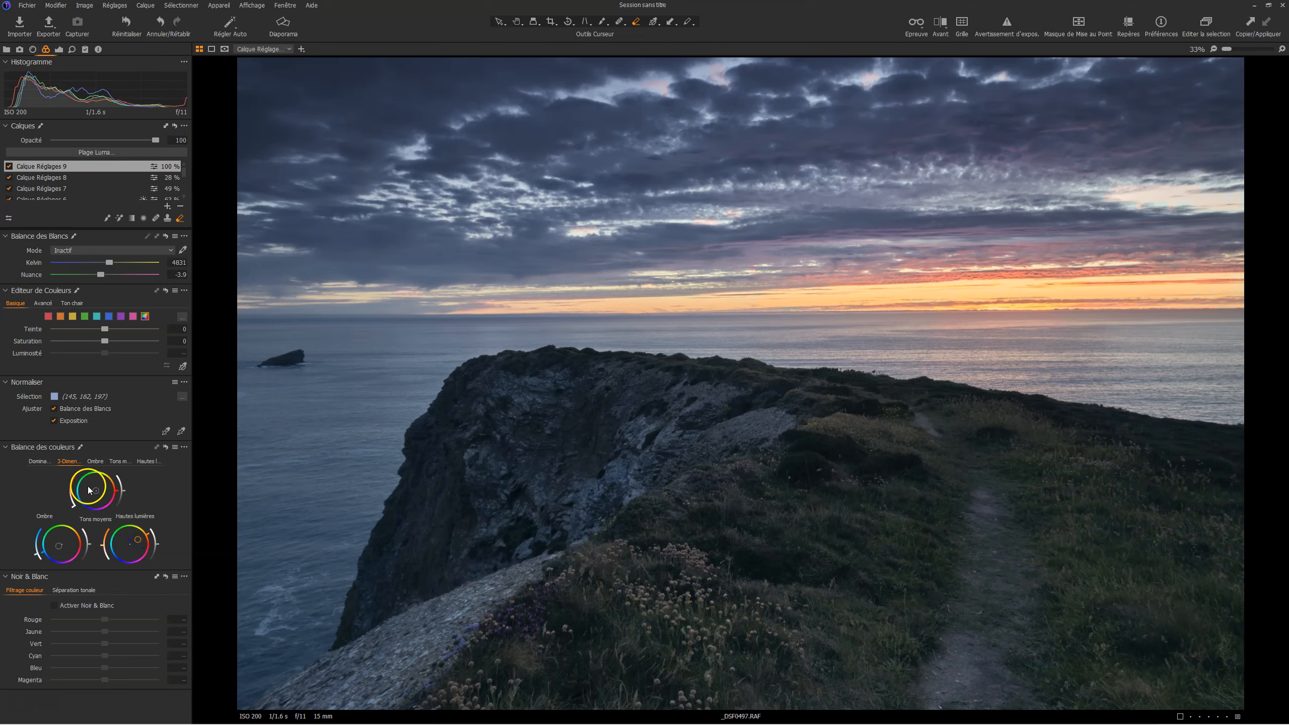
drag(96, 491, 100, 492)
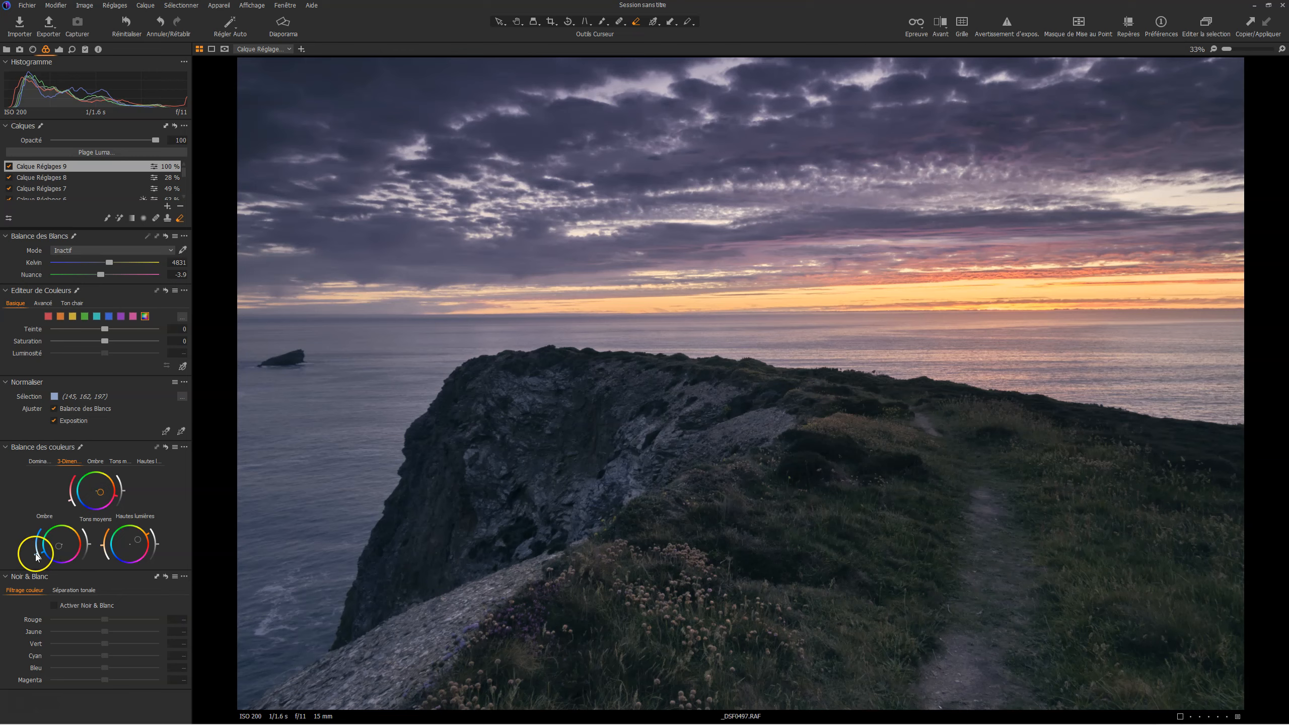
Step: Refine the colour balance by shifting shadows toward blue-violet and darkening them, brightening highlights slightly, and fine-tuning midtone lightness
drag(36, 556, 92, 549)
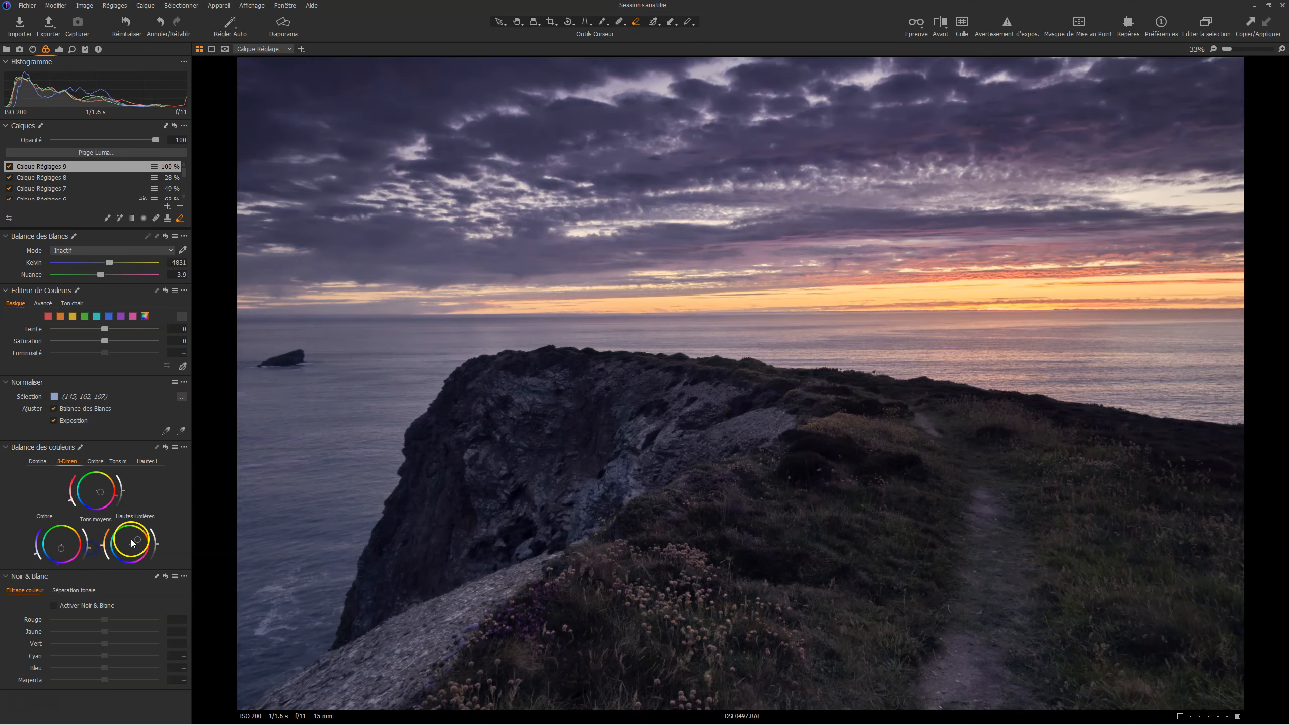
drag(158, 545, 159, 543)
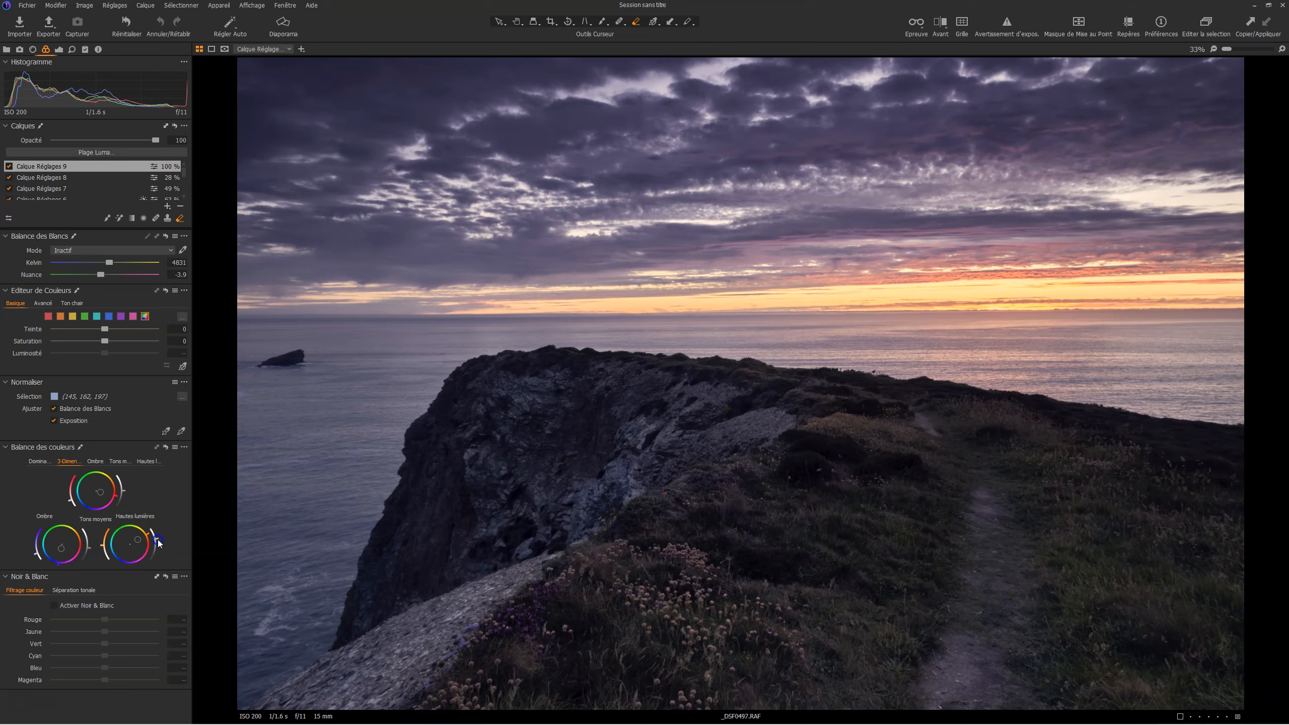
drag(122, 492, 124, 498)
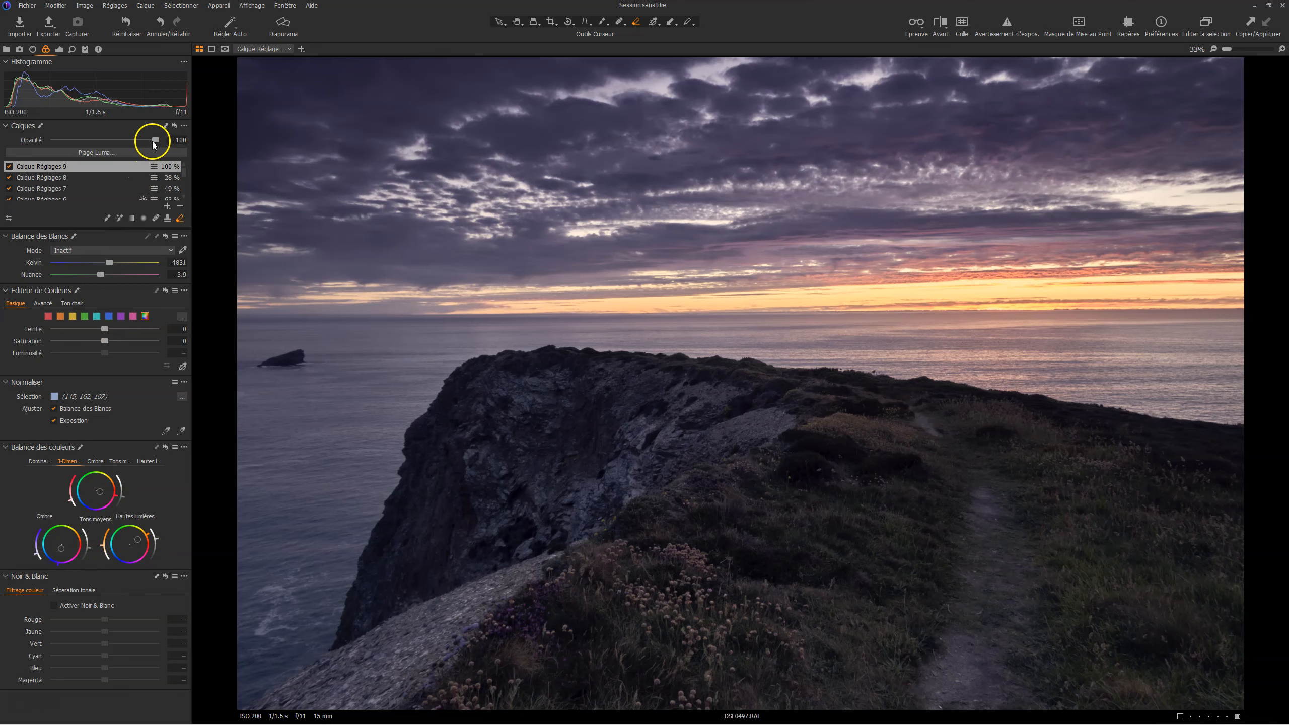
Step: Lower the colour-grading layer's opacity to 31 and toggle the layer off and on to compare the effect
drag(154, 143, 64, 143)
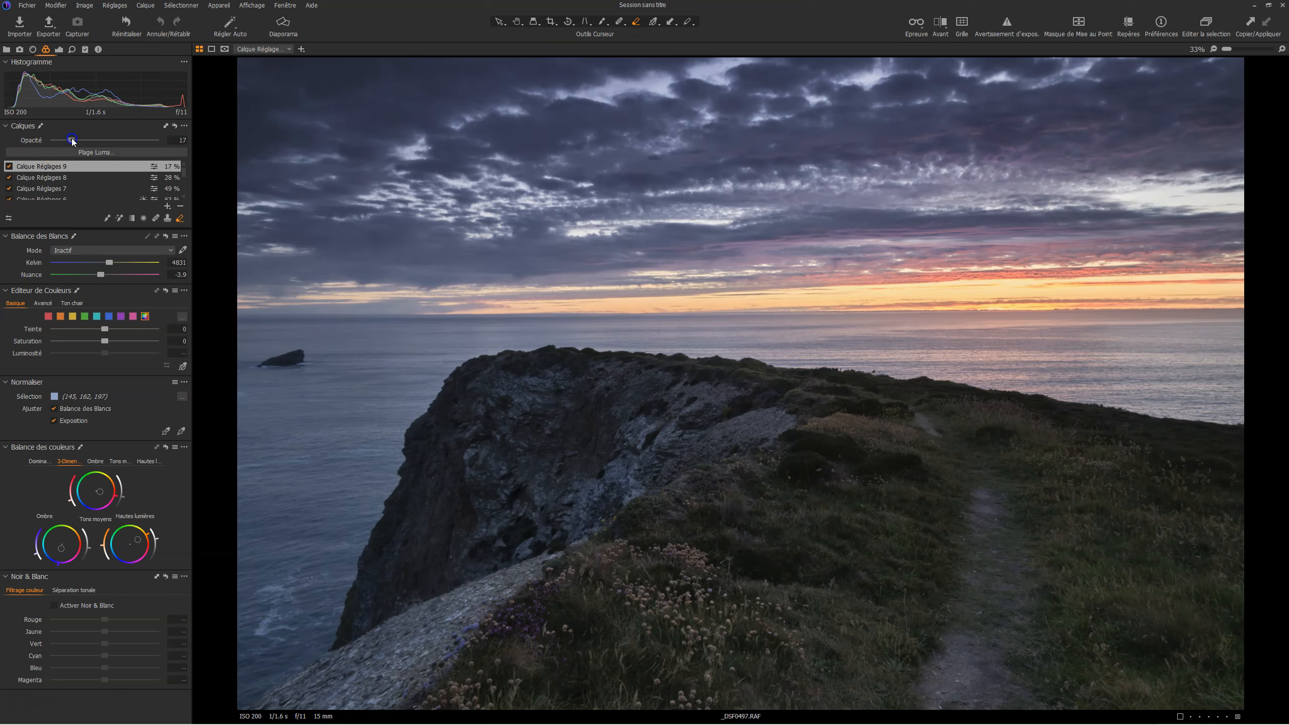
drag(110, 144, 108, 145)
click(9, 167)
click(10, 166)
click(9, 167)
click(10, 167)
Step: Apply a luma range of 66 to 167 with transitions of 31 and 187 to the colour-grading layer, checking its mask
click(122, 153)
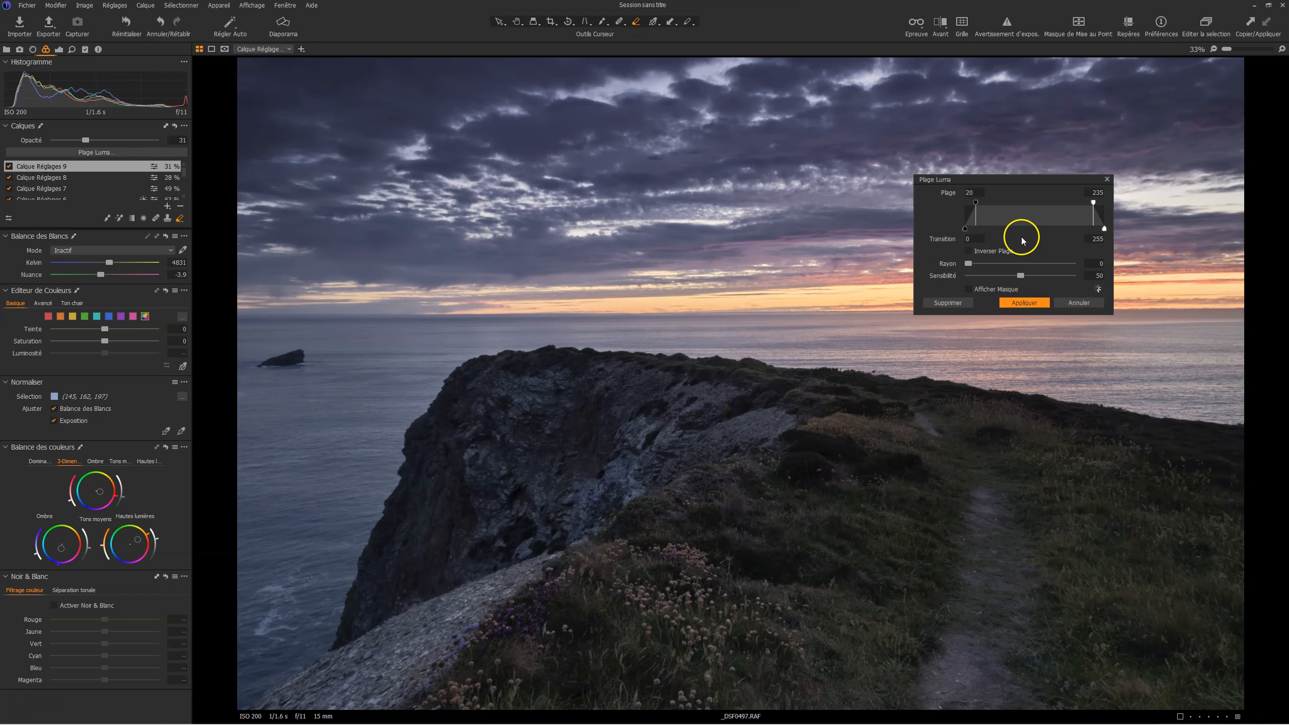
click(968, 290)
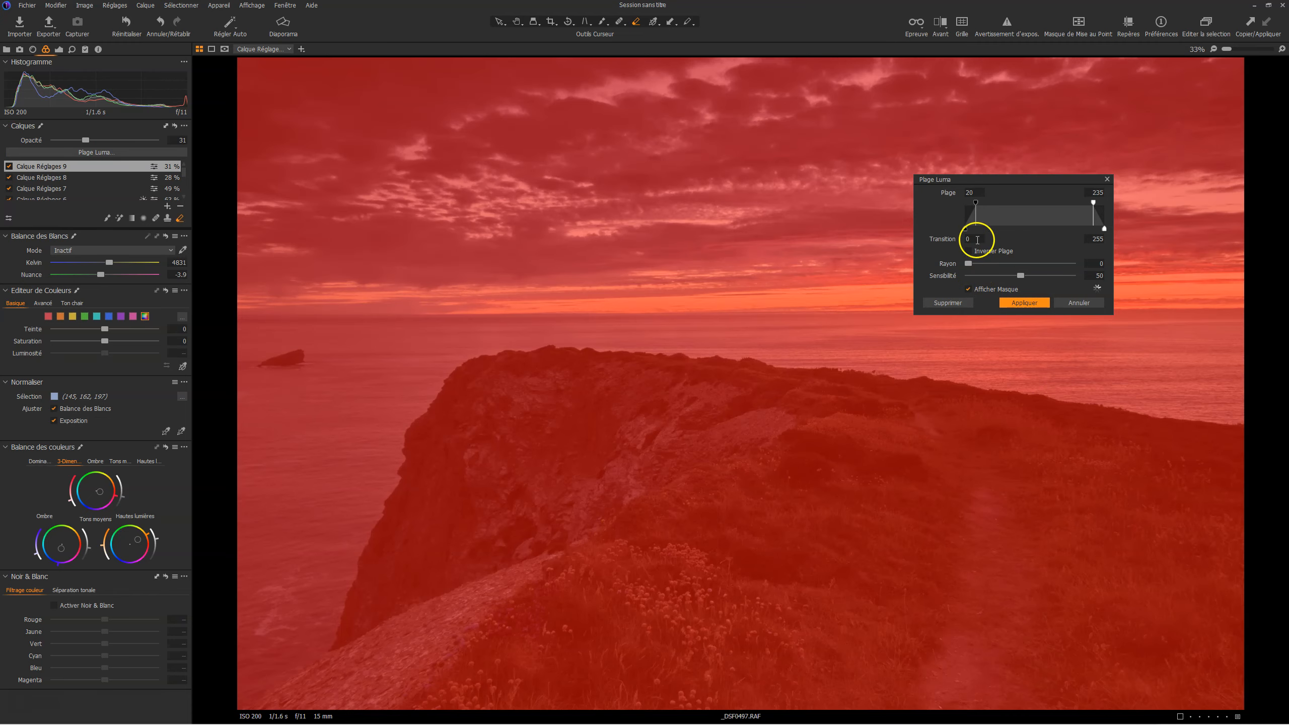
drag(975, 202, 993, 203)
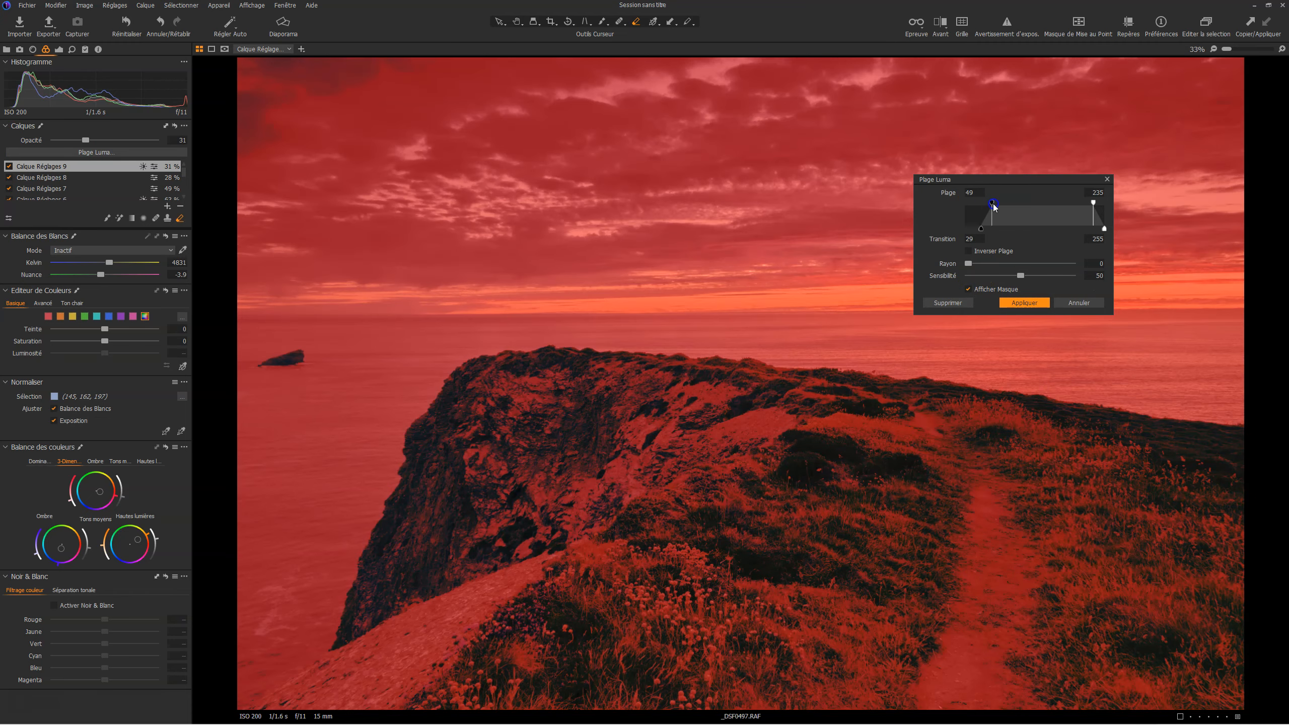
drag(1092, 203, 1074, 205)
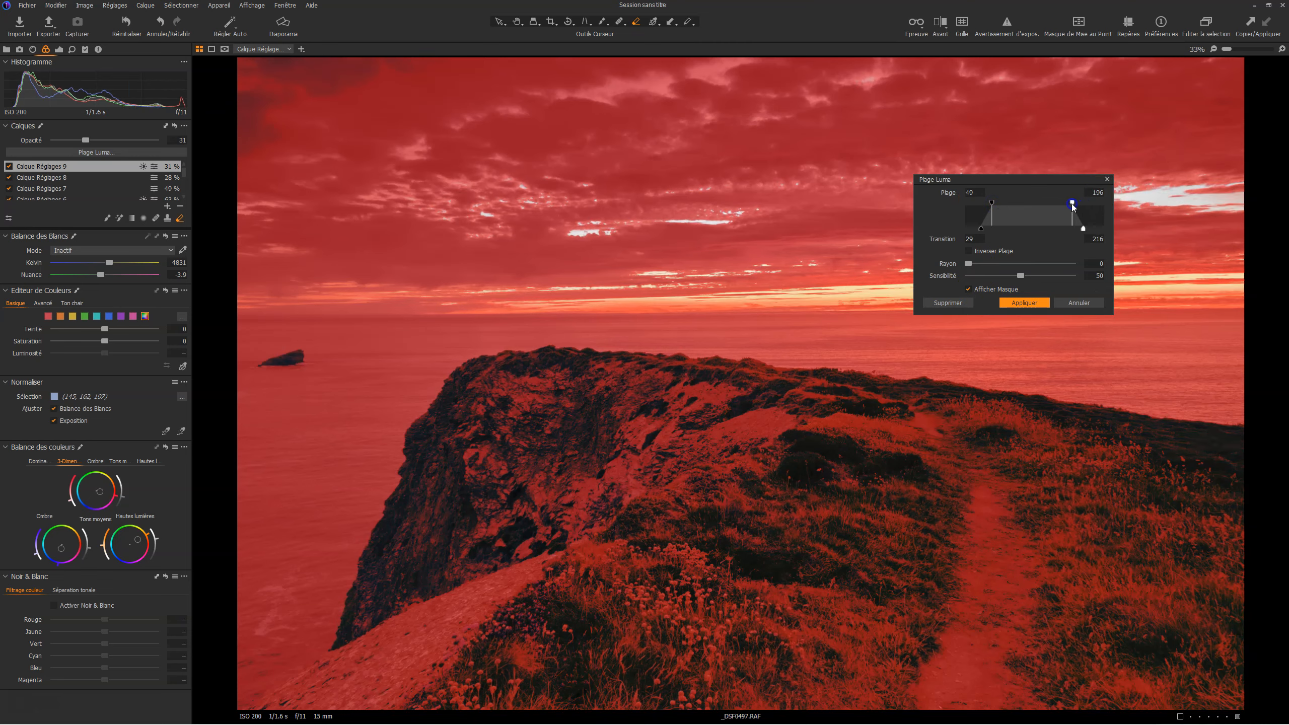
click(968, 289)
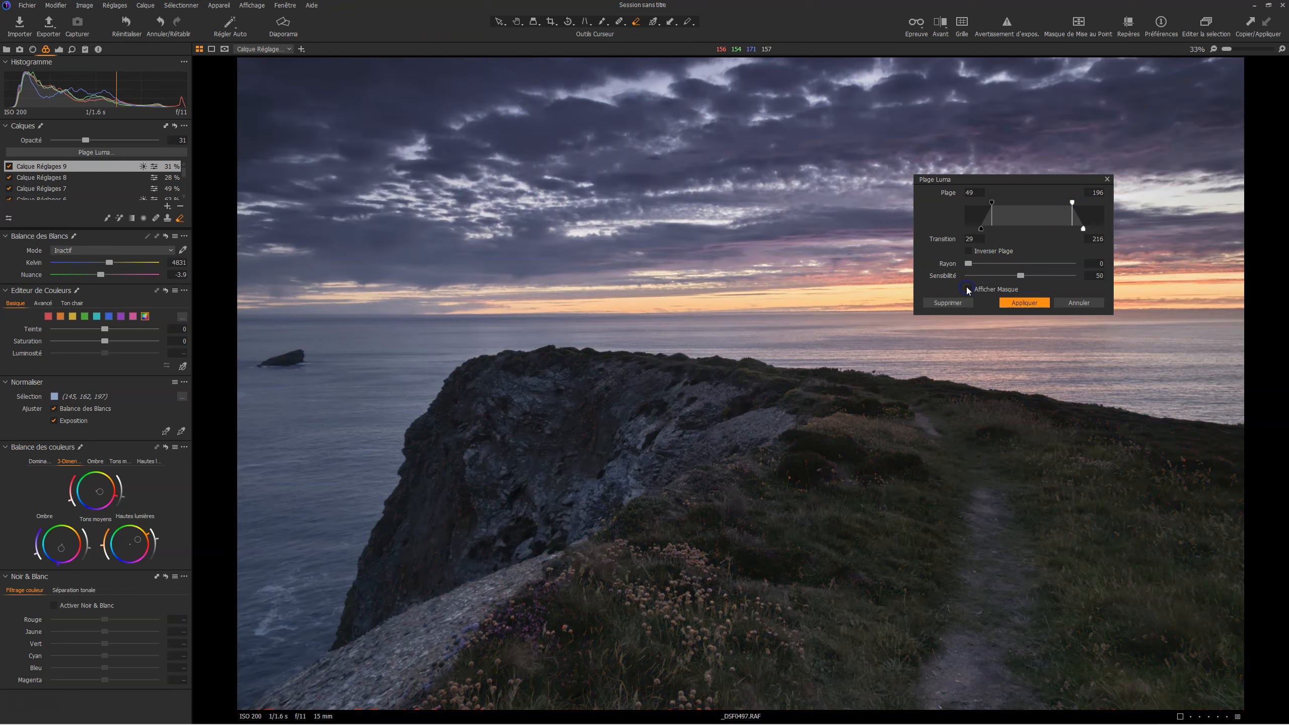
mouse_move(993, 204)
mouse_down()
mouse_move(1004, 208)
mouse_move(983, 227)
mouse_up()
drag(1072, 203, 1092, 432)
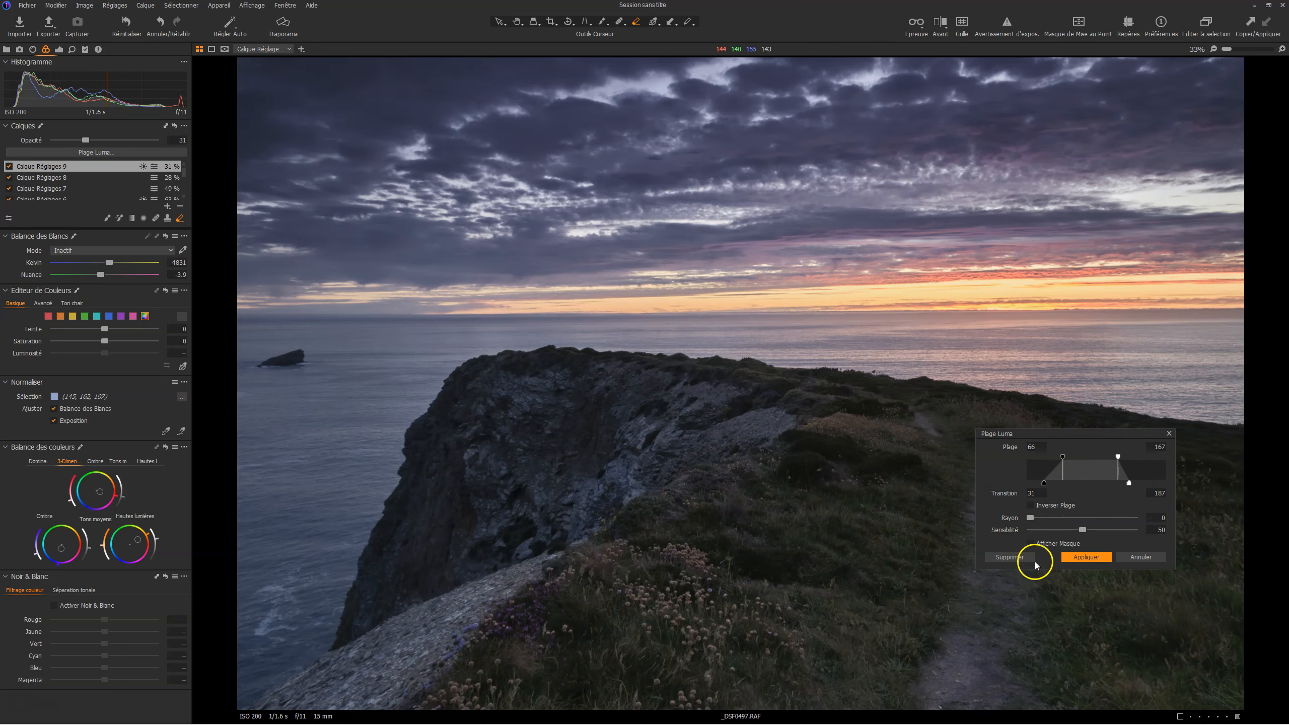
click(1031, 544)
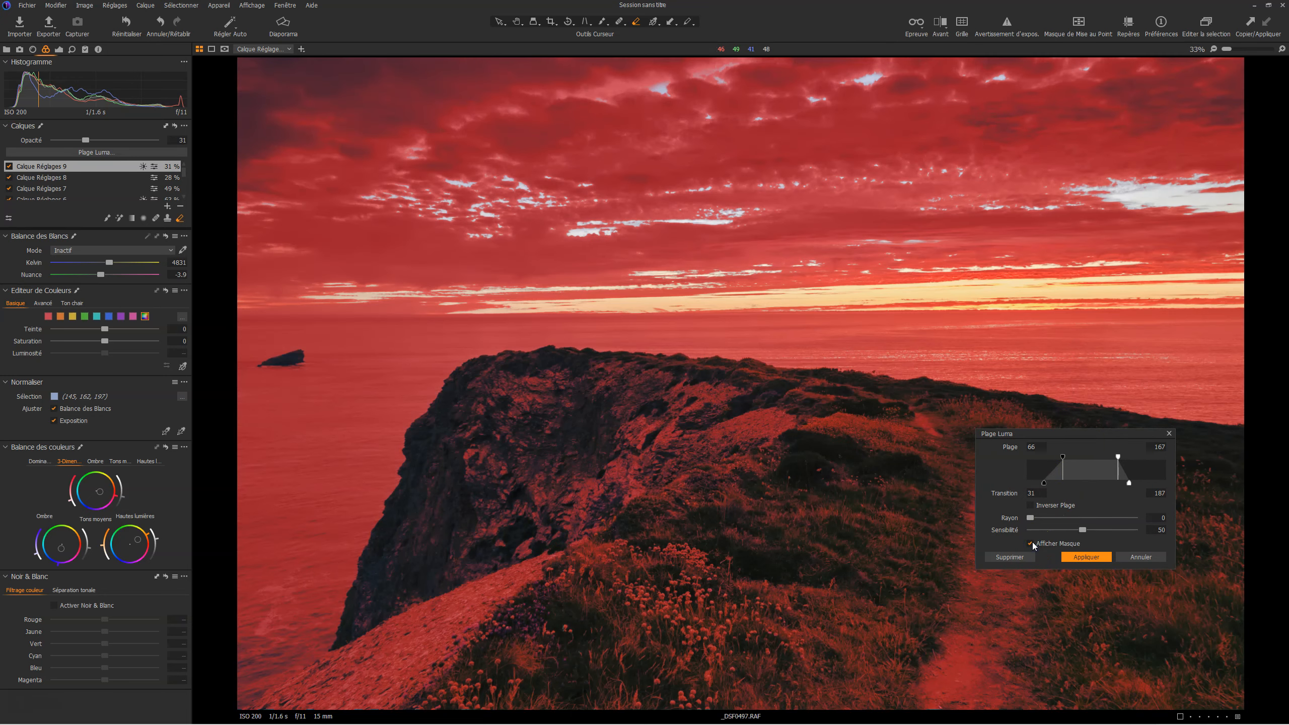
click(1032, 543)
click(1032, 544)
click(1082, 557)
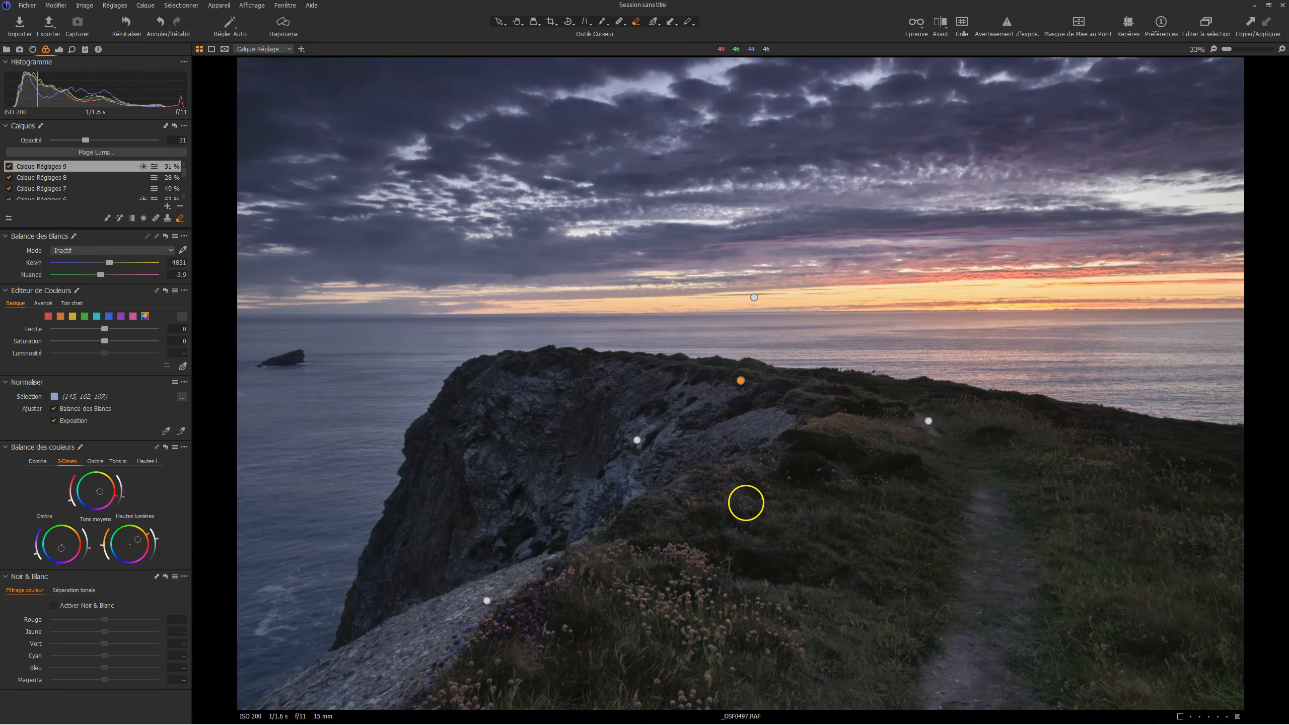
Step: Raise the colour-grading layer's opacity to 68
click(9, 166)
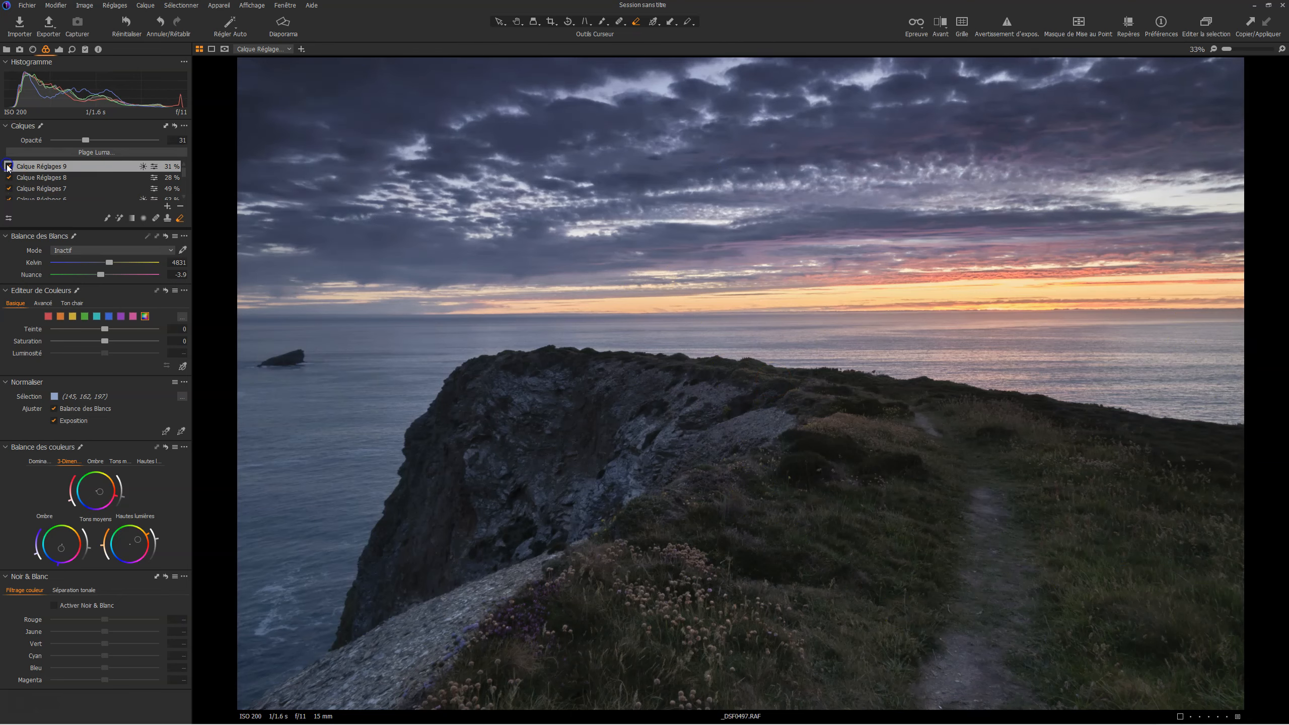
right_click(15, 166)
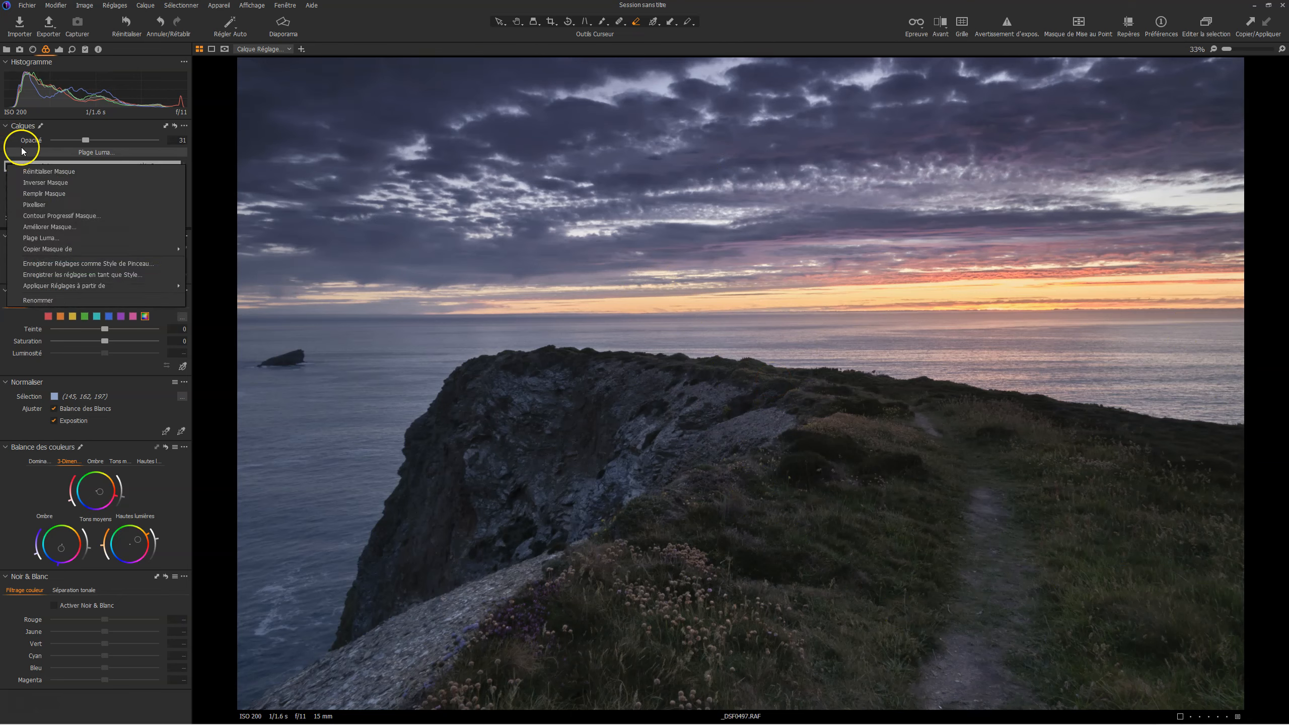
click(86, 141)
drag(100, 144, 158, 145)
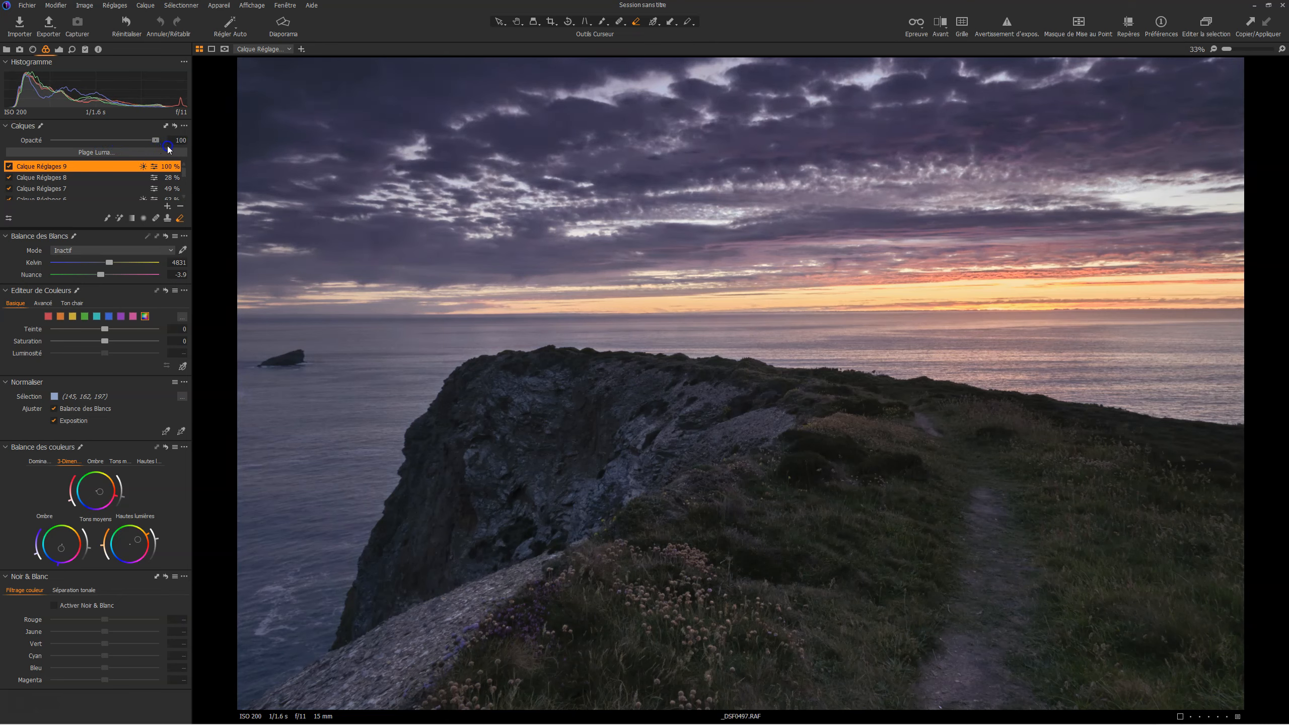
mouse_move(108, 147)
mouse_down()
mouse_move(127, 148)
mouse_move(85, 148)
mouse_move(152, 146)
mouse_move(110, 147)
mouse_move(126, 147)
mouse_up()
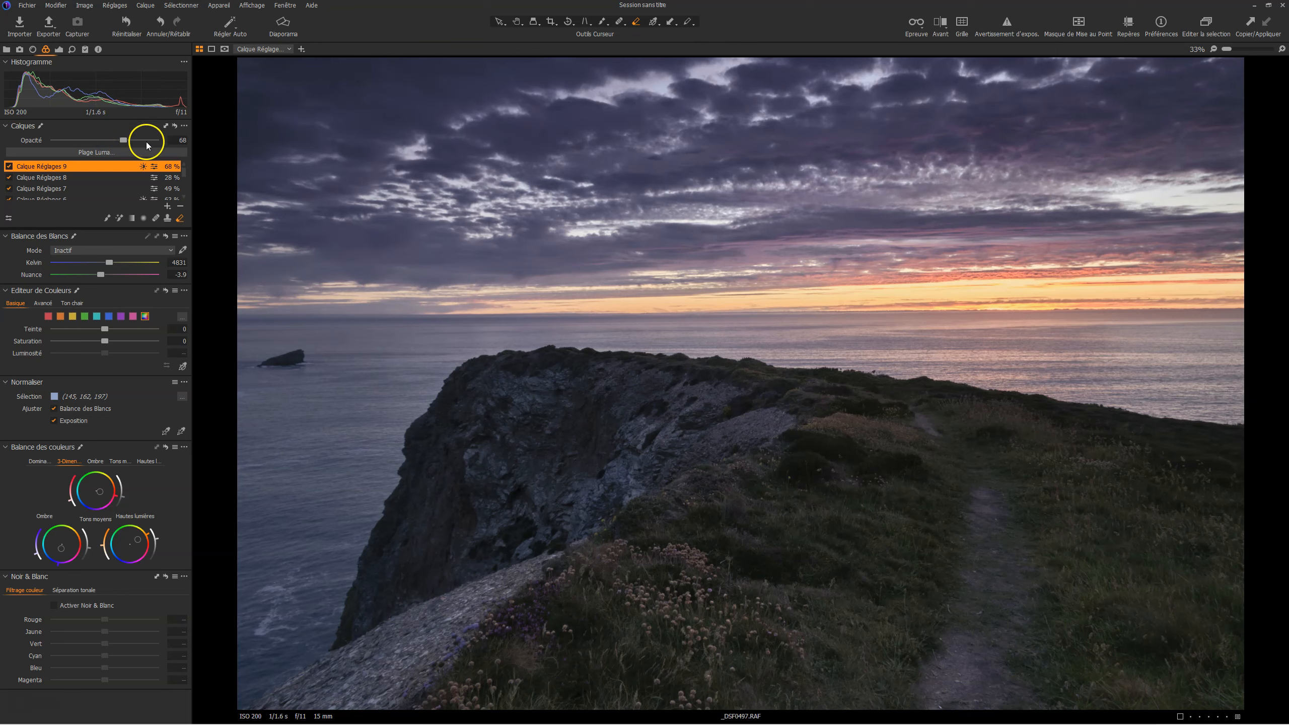
Step: Toggle the colour-grading layer off and on to compare the image before and after
click(9, 167)
click(9, 167)
click(9, 167)
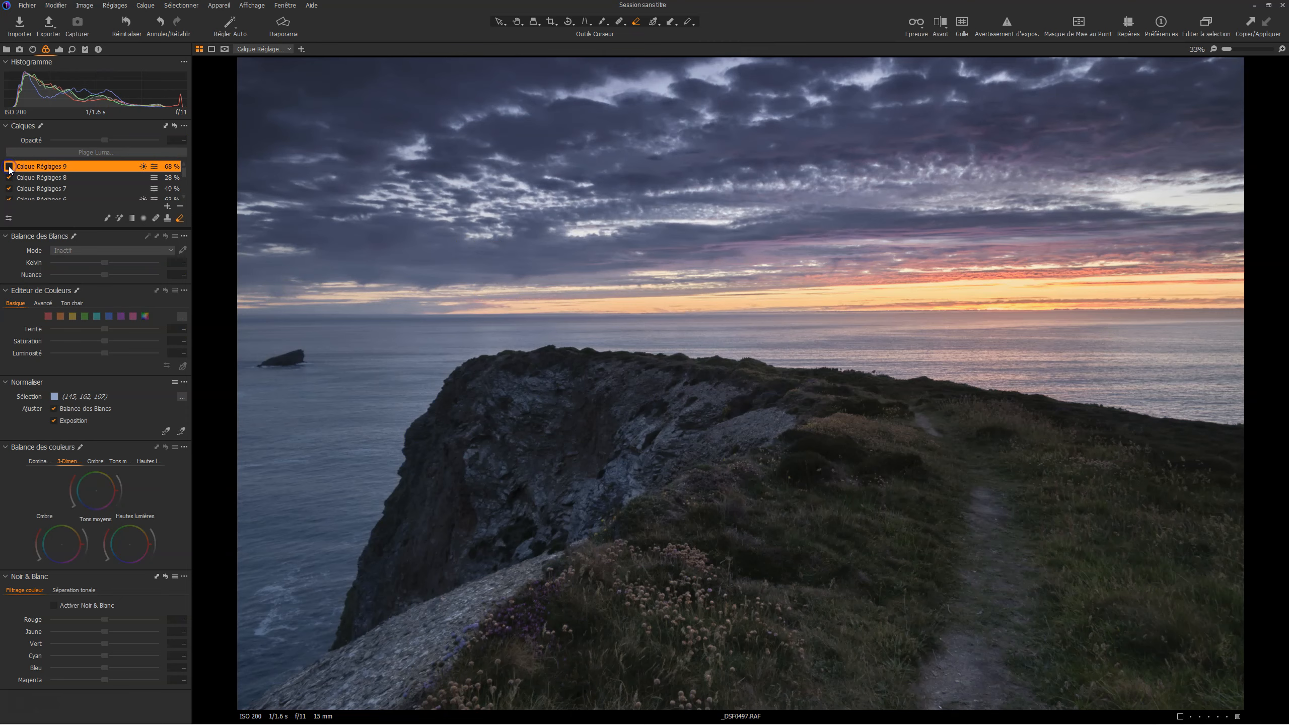
click(9, 167)
click(9, 167)
click(9, 167)
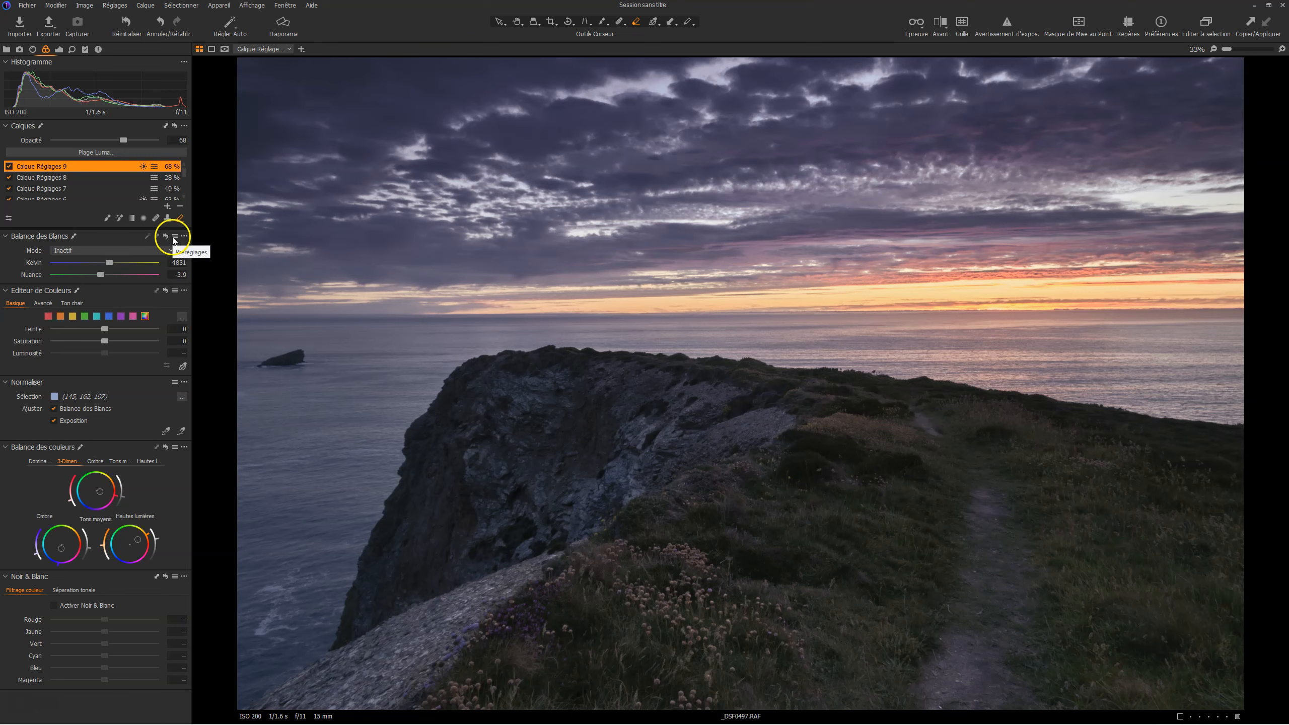
Step: Create an empty adjustment layer and draw a wide elliptical radial gradient mask centred on the bright sunset horizon
click(166, 206)
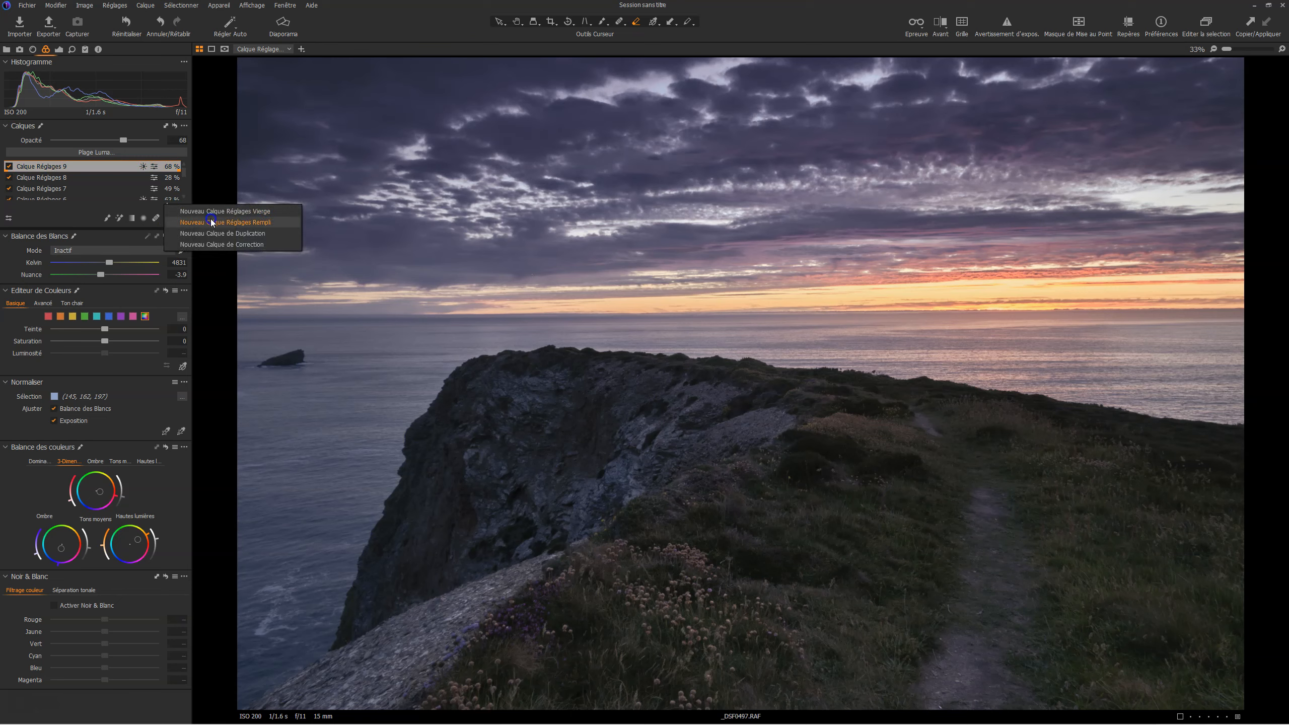
click(213, 210)
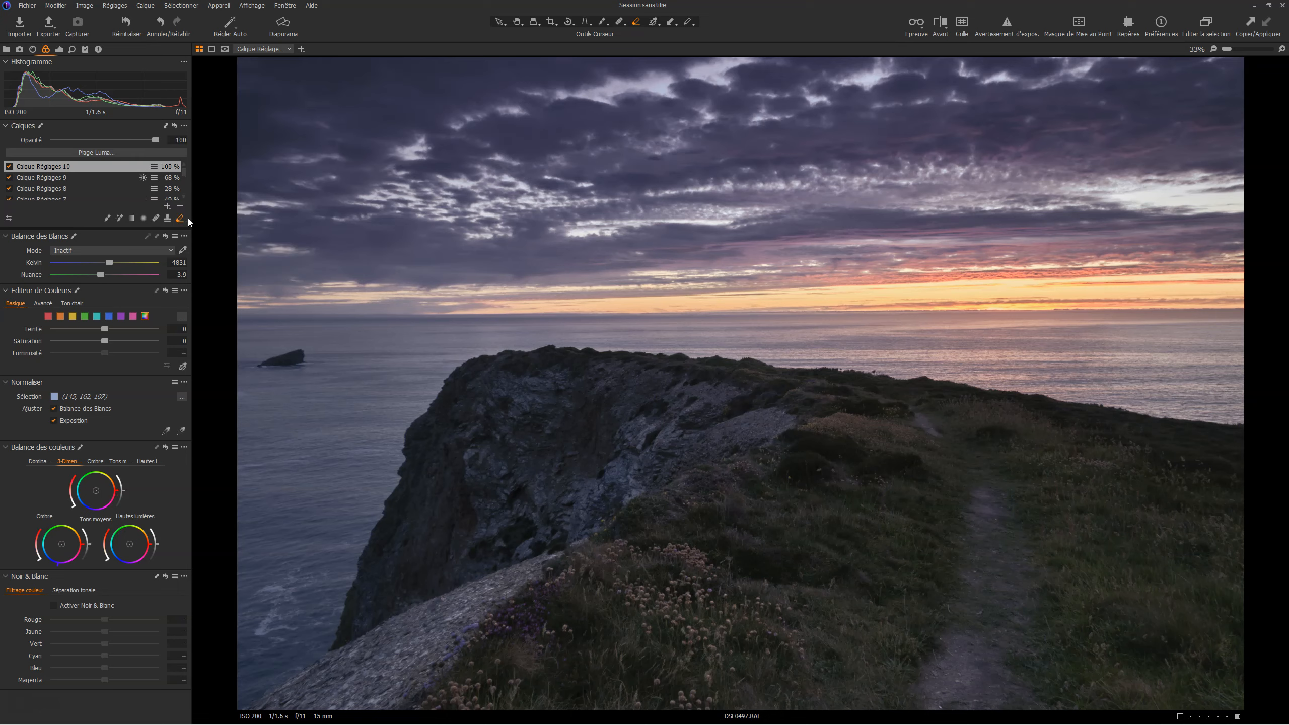
click(144, 219)
mouse_move(638, 298)
mouse_down()
mouse_move(1076, 377)
mouse_move(1077, 419)
mouse_up()
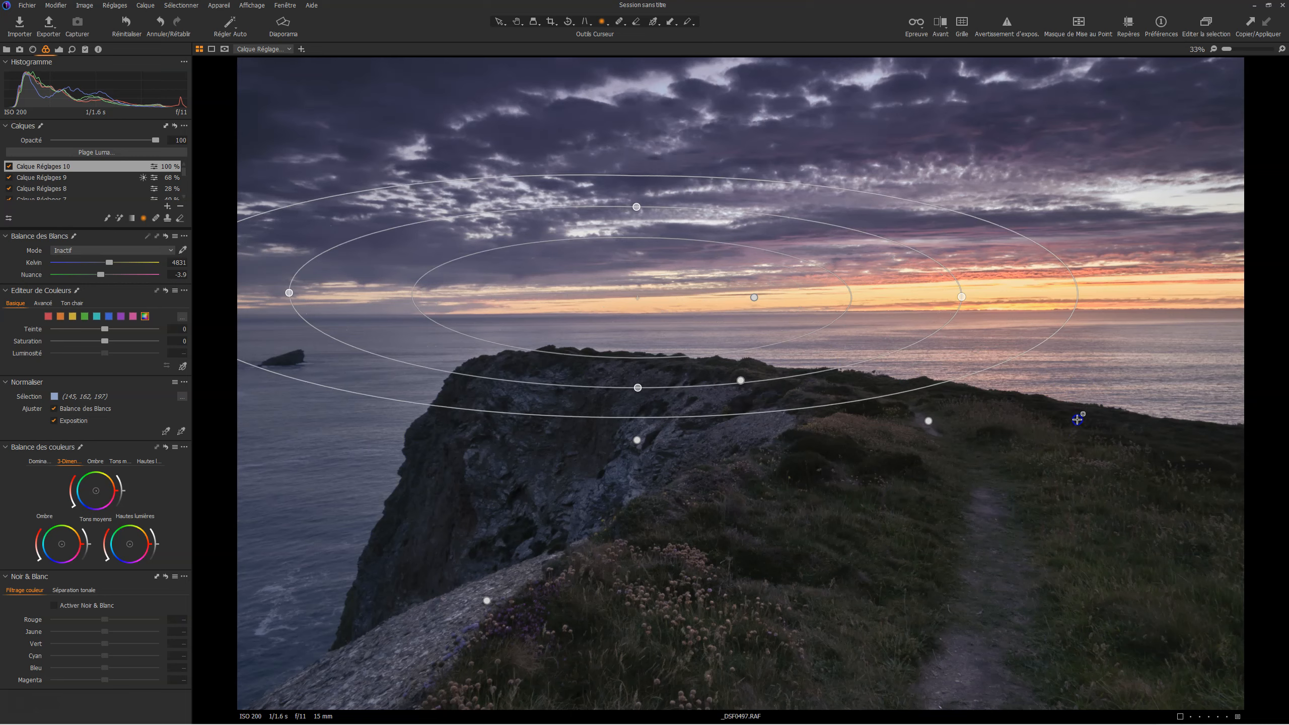
drag(640, 299, 868, 306)
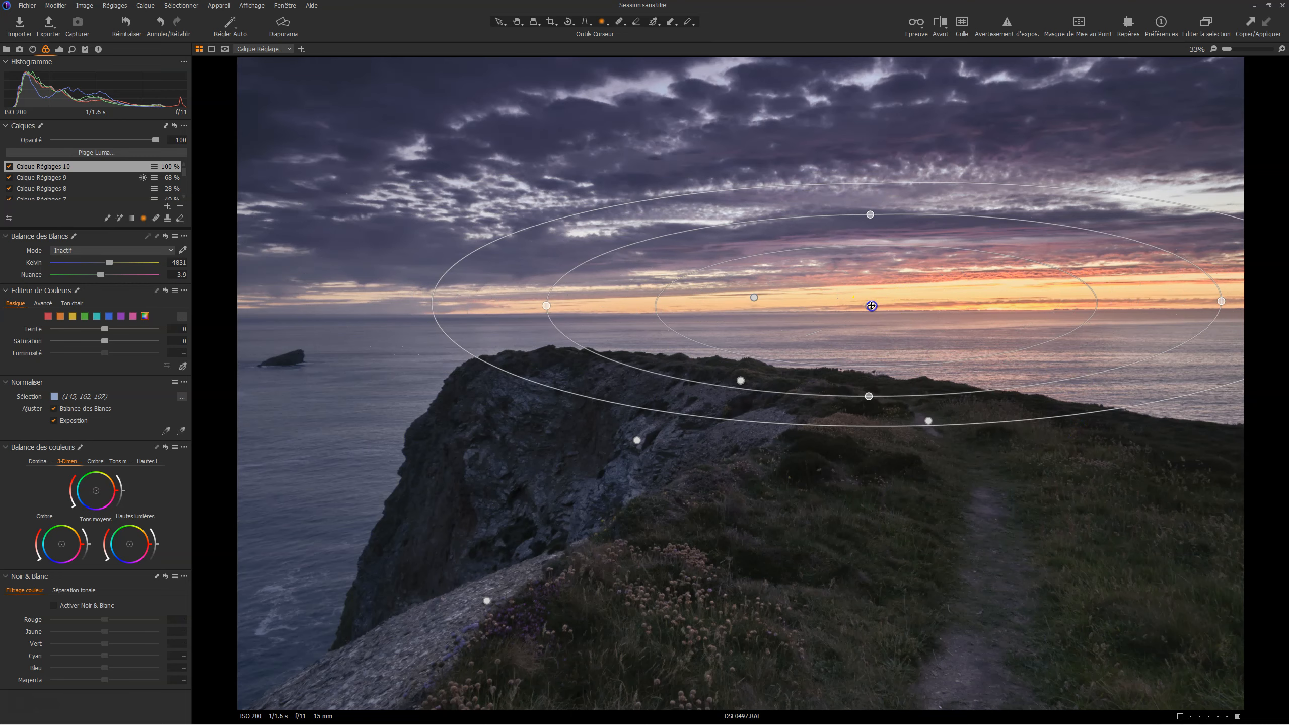
drag(656, 298, 699, 298)
click(762, 327)
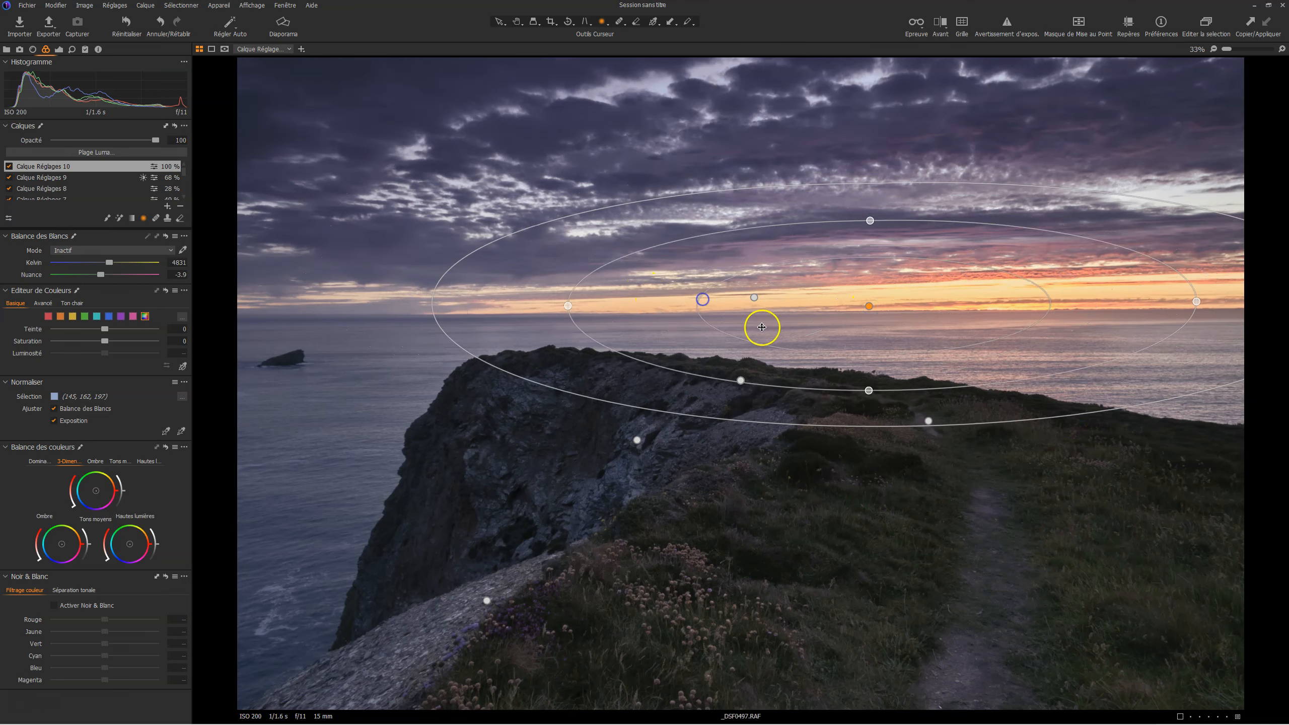
Step: Display the radial mask, soften its transition by shrinking the inner ellipse, and shift its centre slightly toward the middle of the photo
key(m)
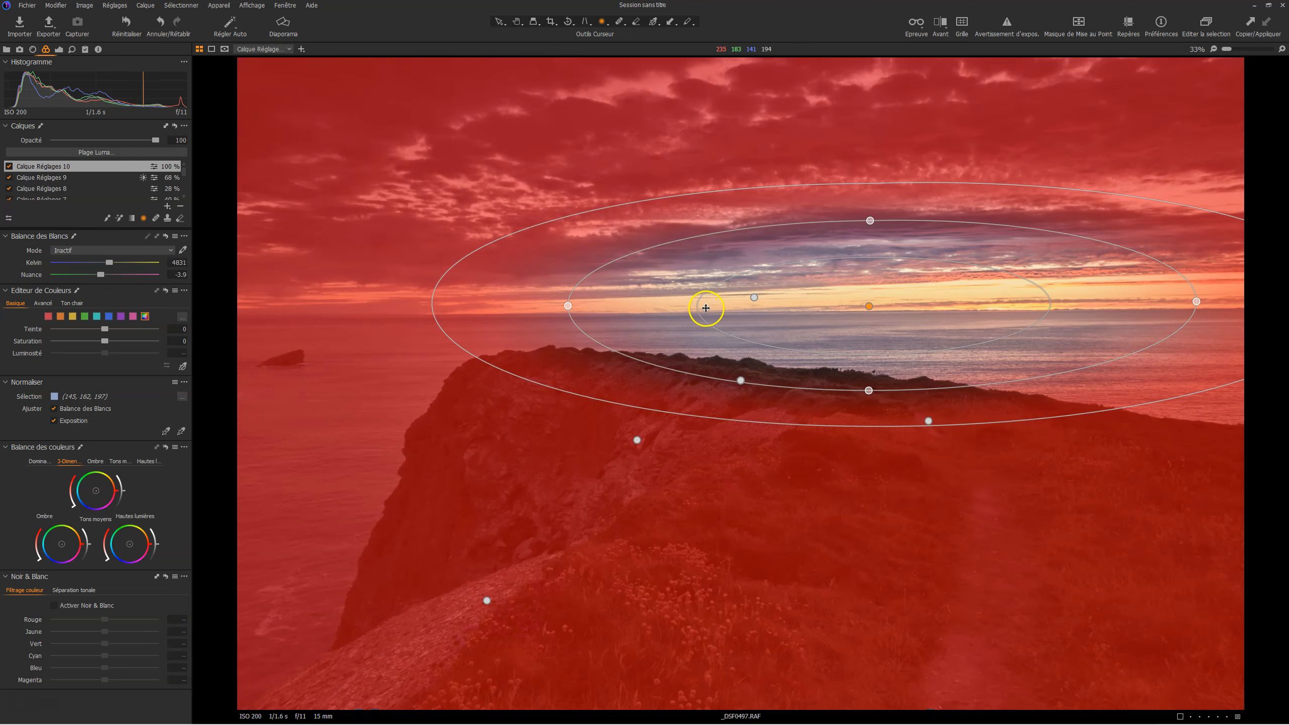
drag(698, 308, 786, 307)
drag(868, 306, 831, 302)
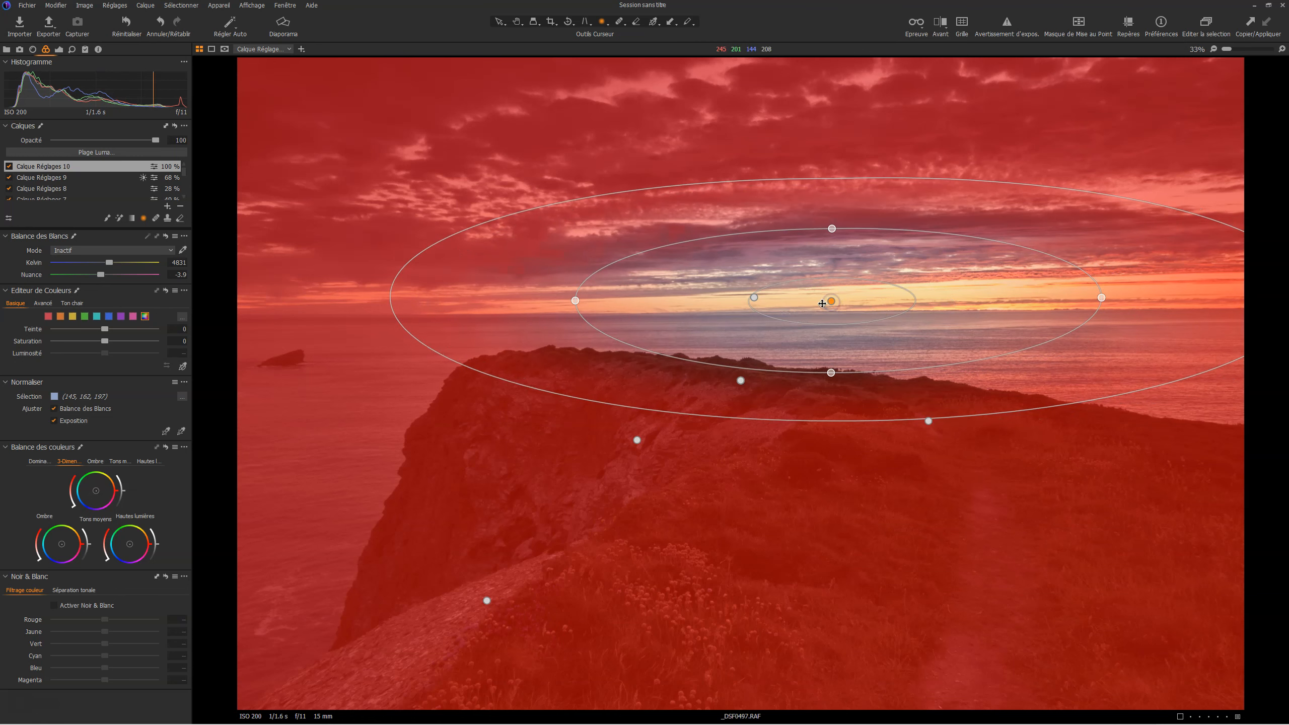
Step: Rasterize the radial mask and toggle its overlay on and off to check the coverage
right_click(130, 165)
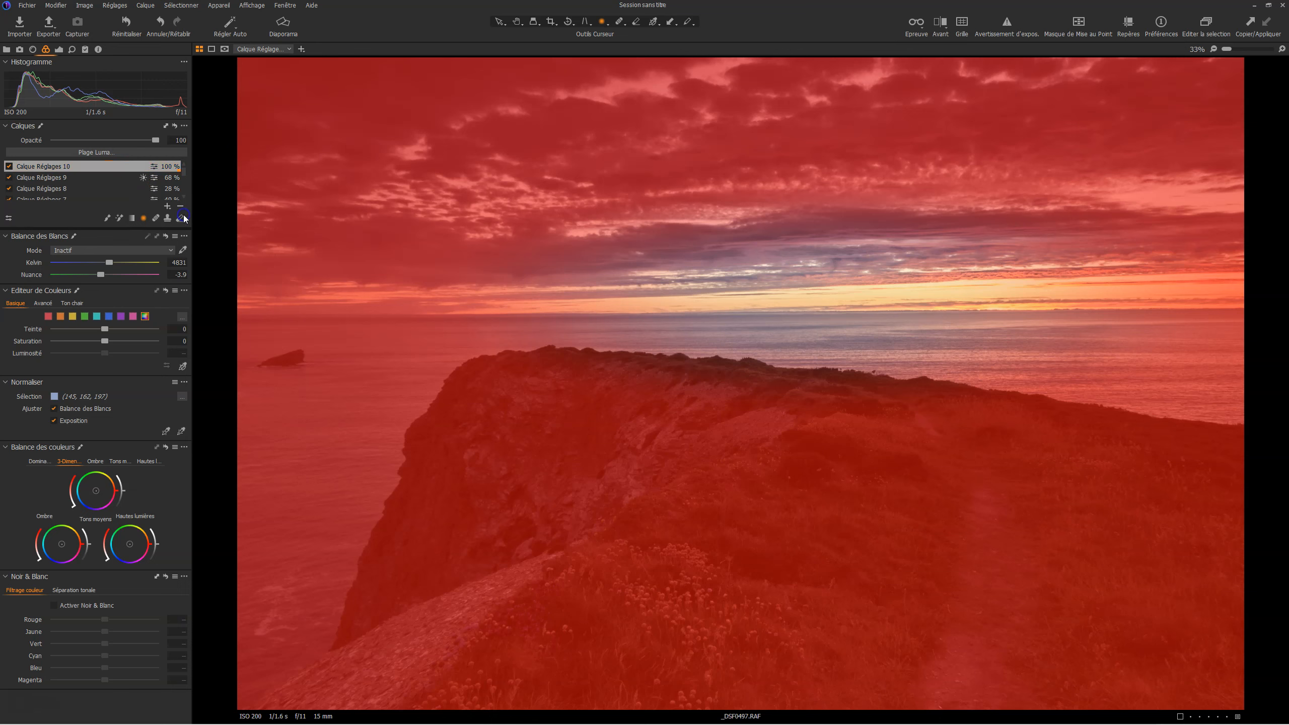
click(185, 216)
click(648, 381)
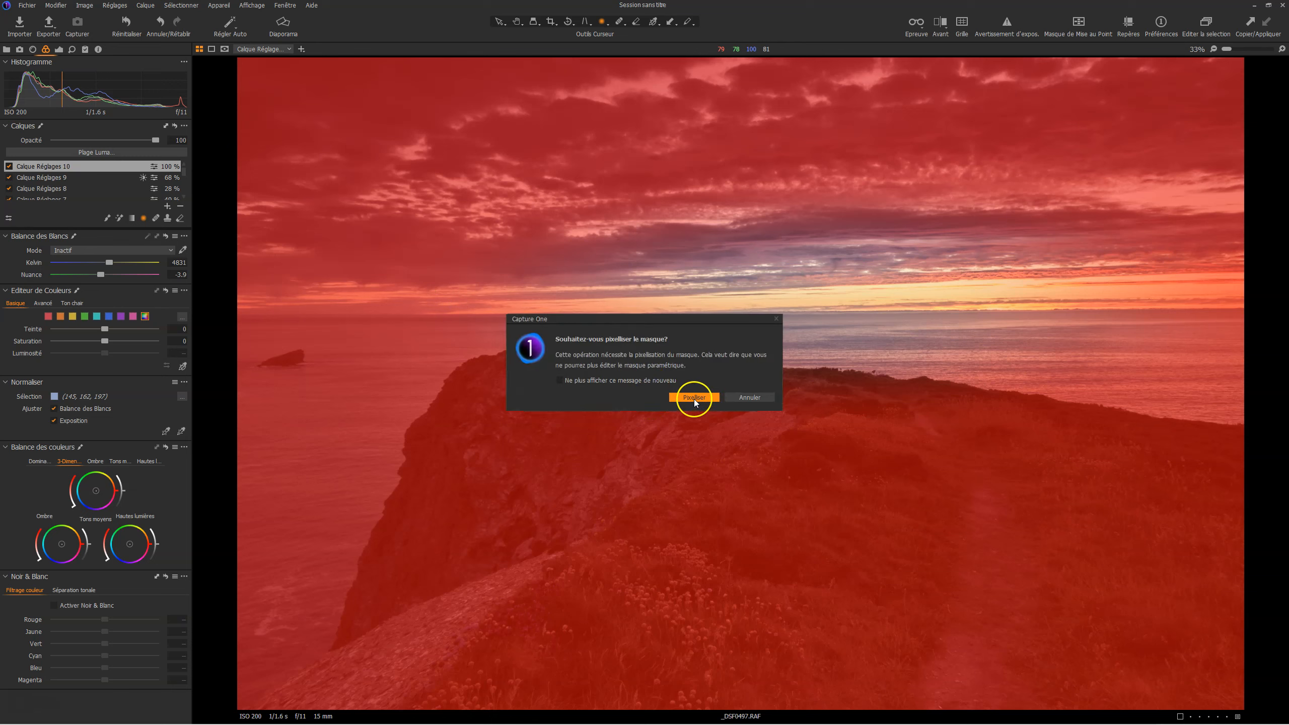
click(694, 397)
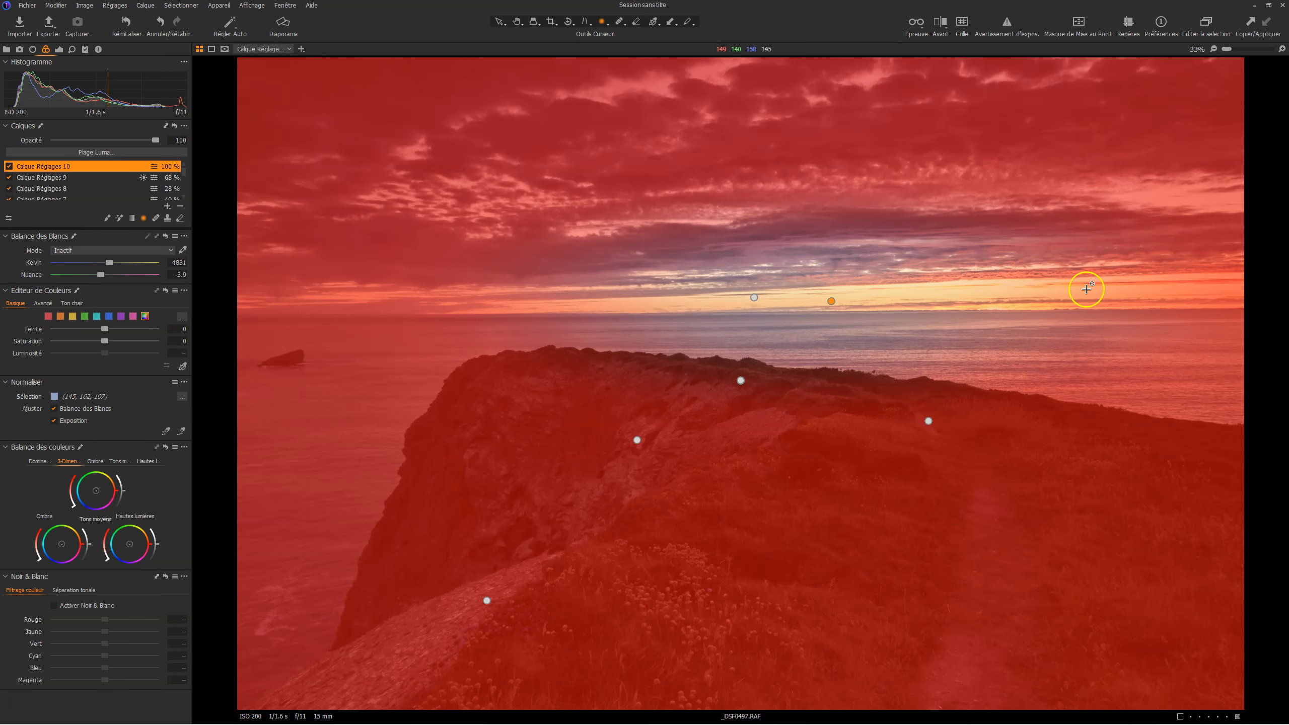
key(m)
key(m)
key(m)
key(m)
key(m)
key(m)
key(m)
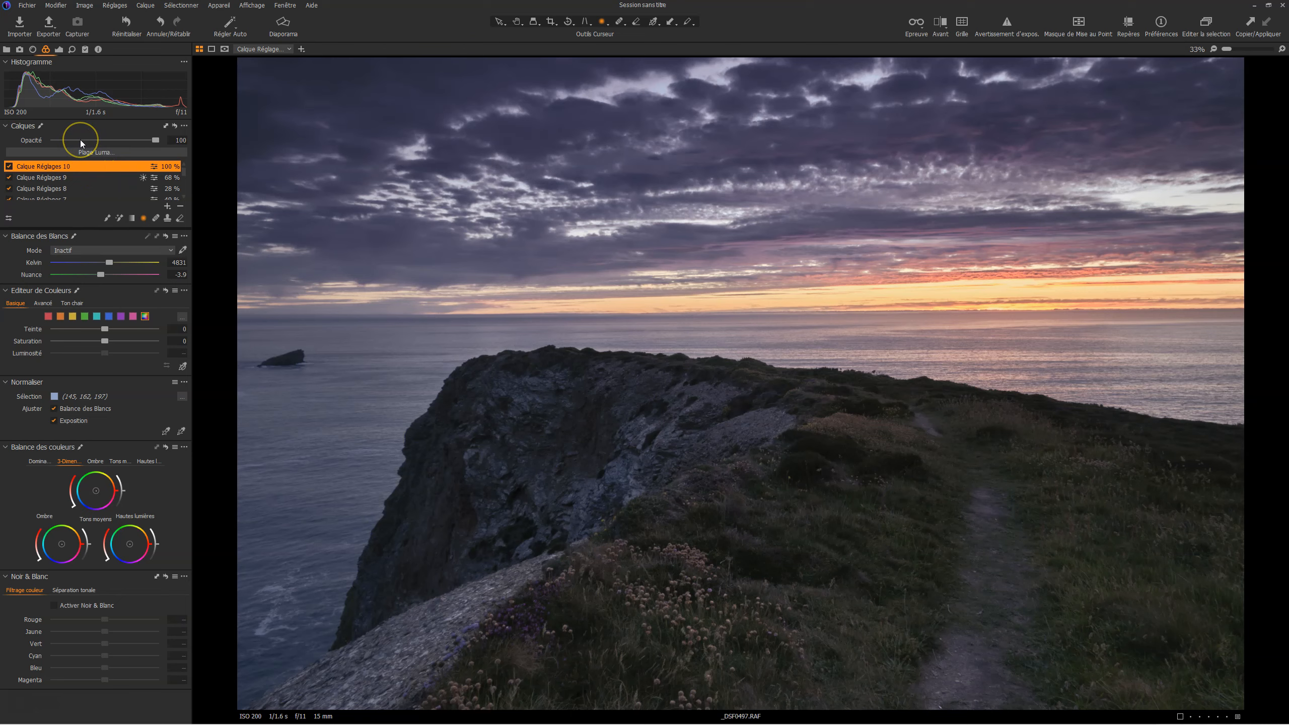
Step: Darken the vignette layer by setting its exposure to -0.13 and brightness to -2
click(59, 49)
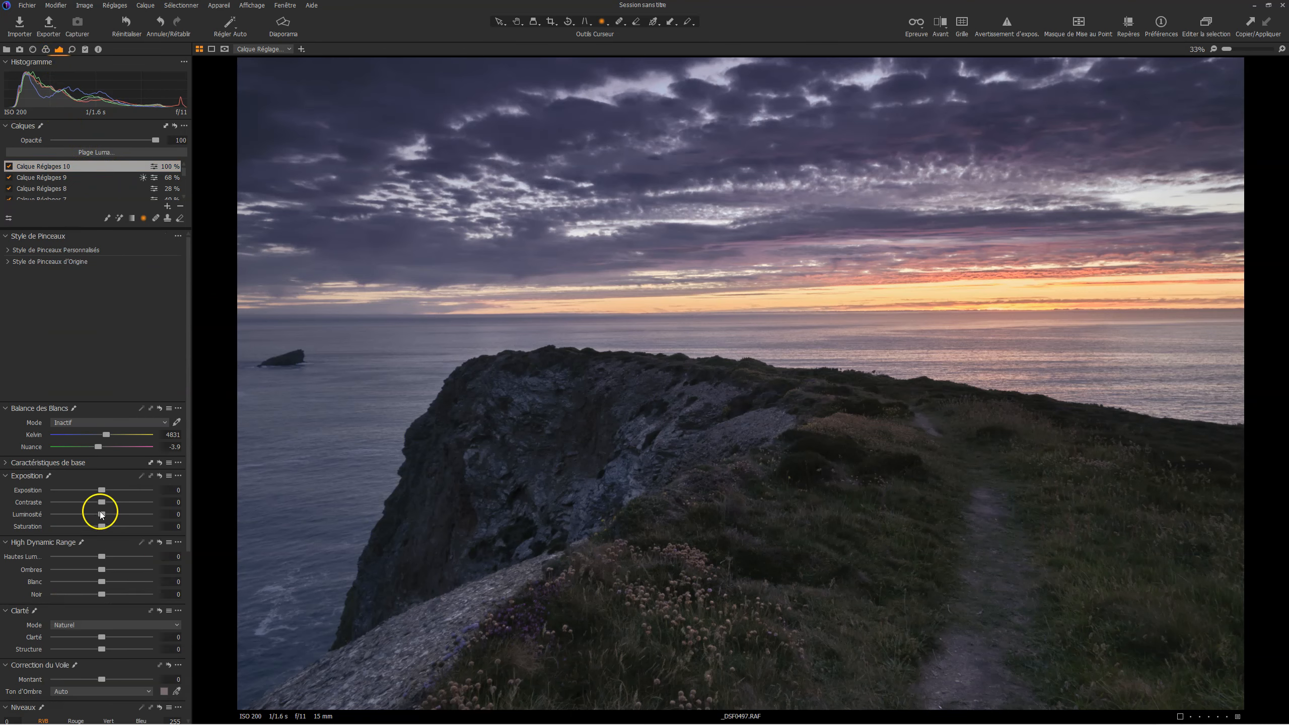
drag(103, 517, 92, 517)
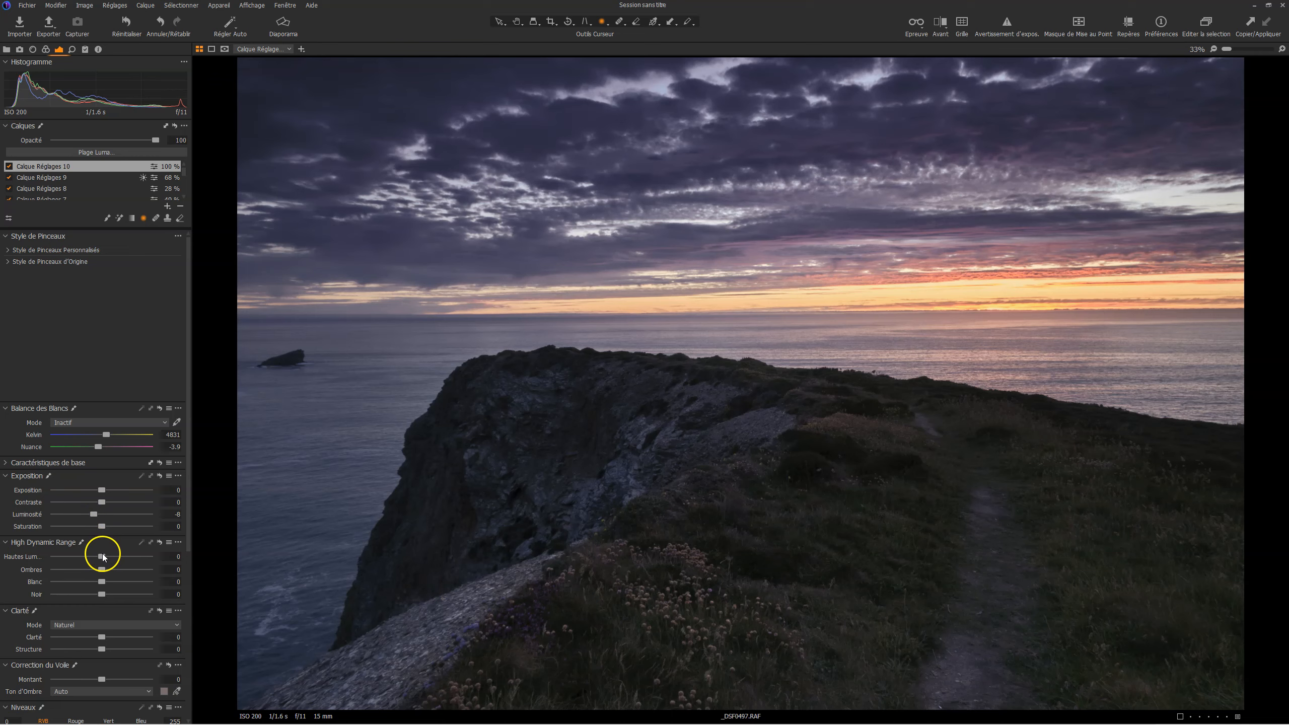
click(105, 491)
drag(102, 490, 101, 491)
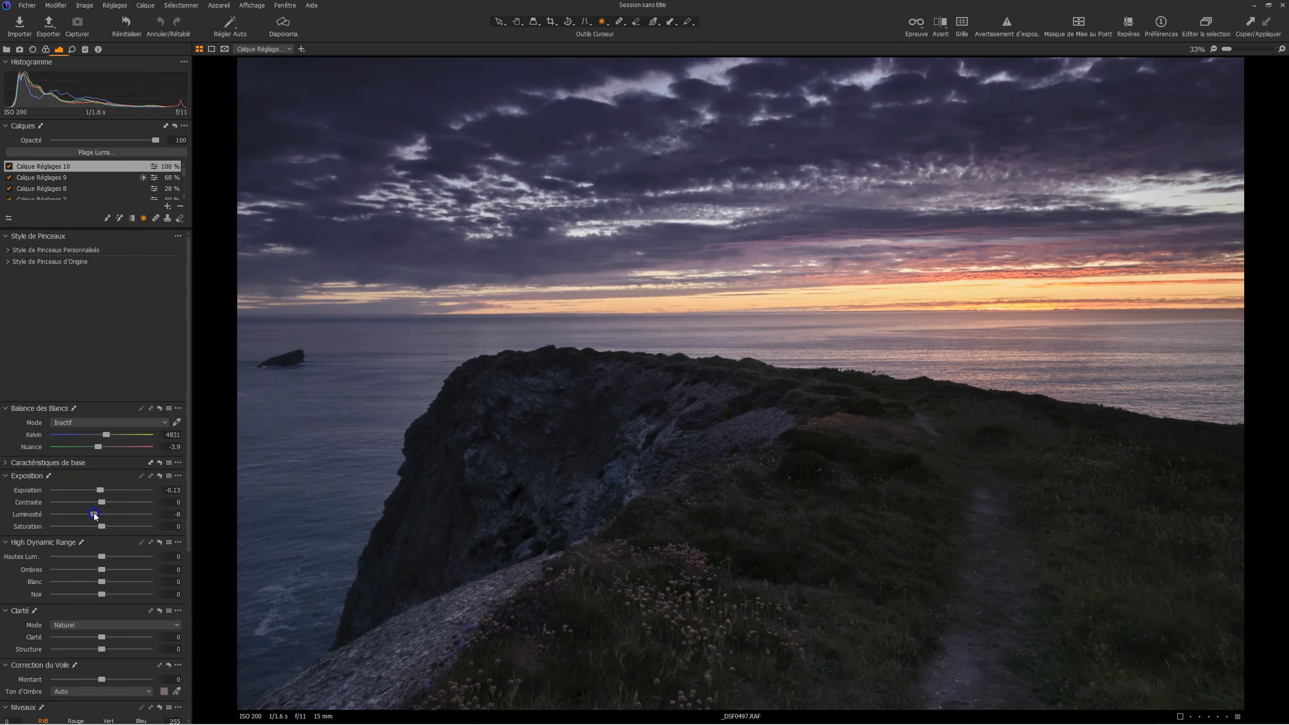
drag(99, 515, 103, 512)
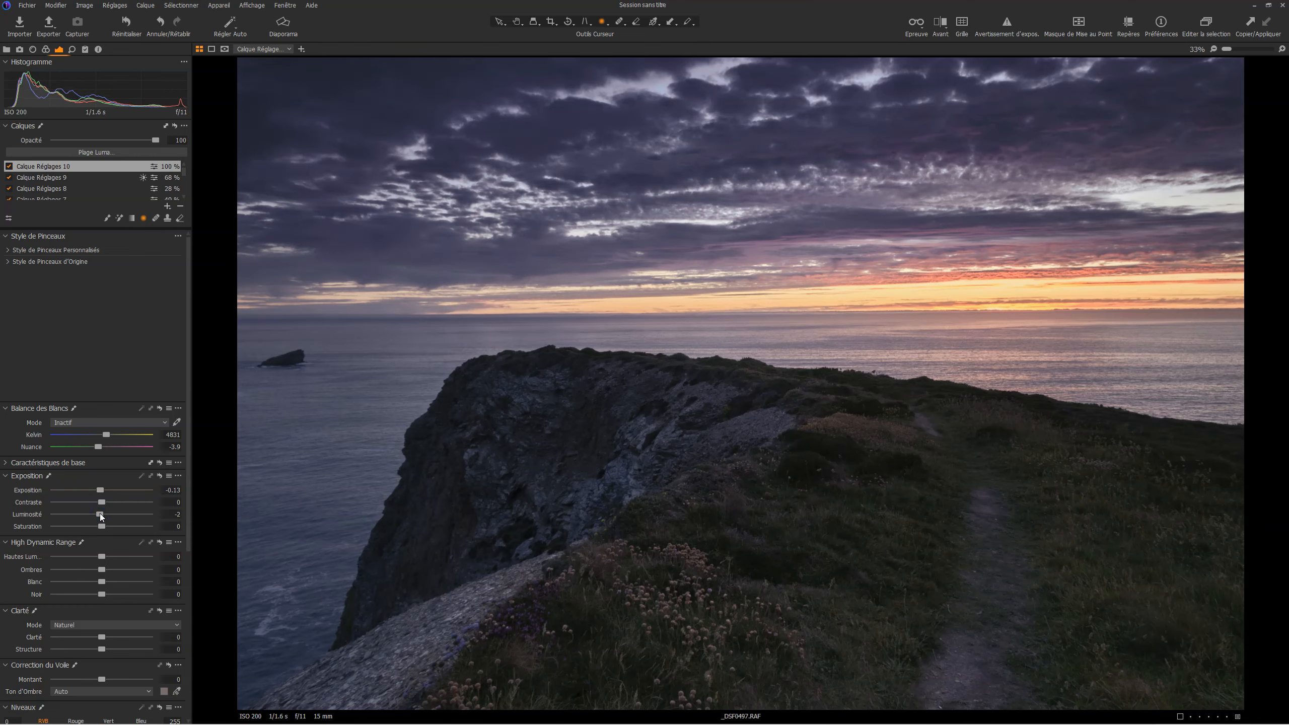
Step: Toggle the vignette layer off and on repeatedly to compare the darkened edges with the original
click(9, 166)
right_click(10, 169)
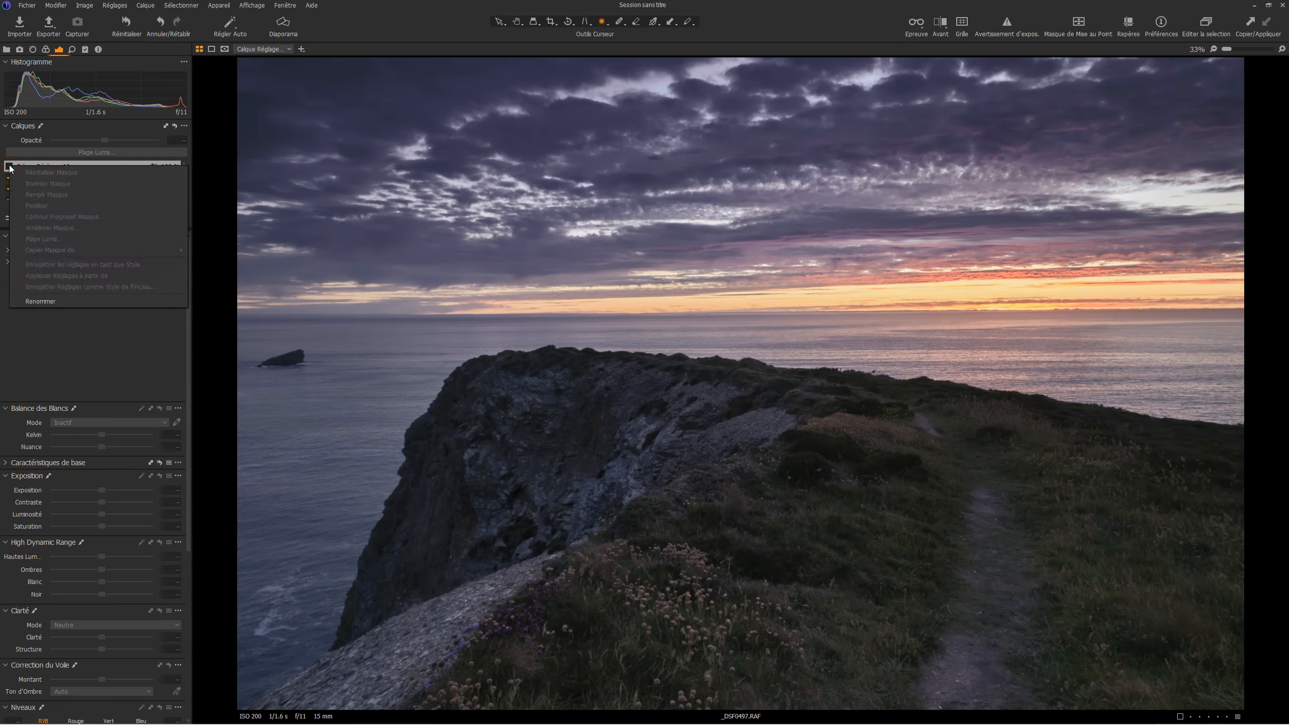
click(10, 169)
click(10, 168)
click(10, 168)
click(9, 168)
click(9, 168)
click(10, 168)
click(10, 168)
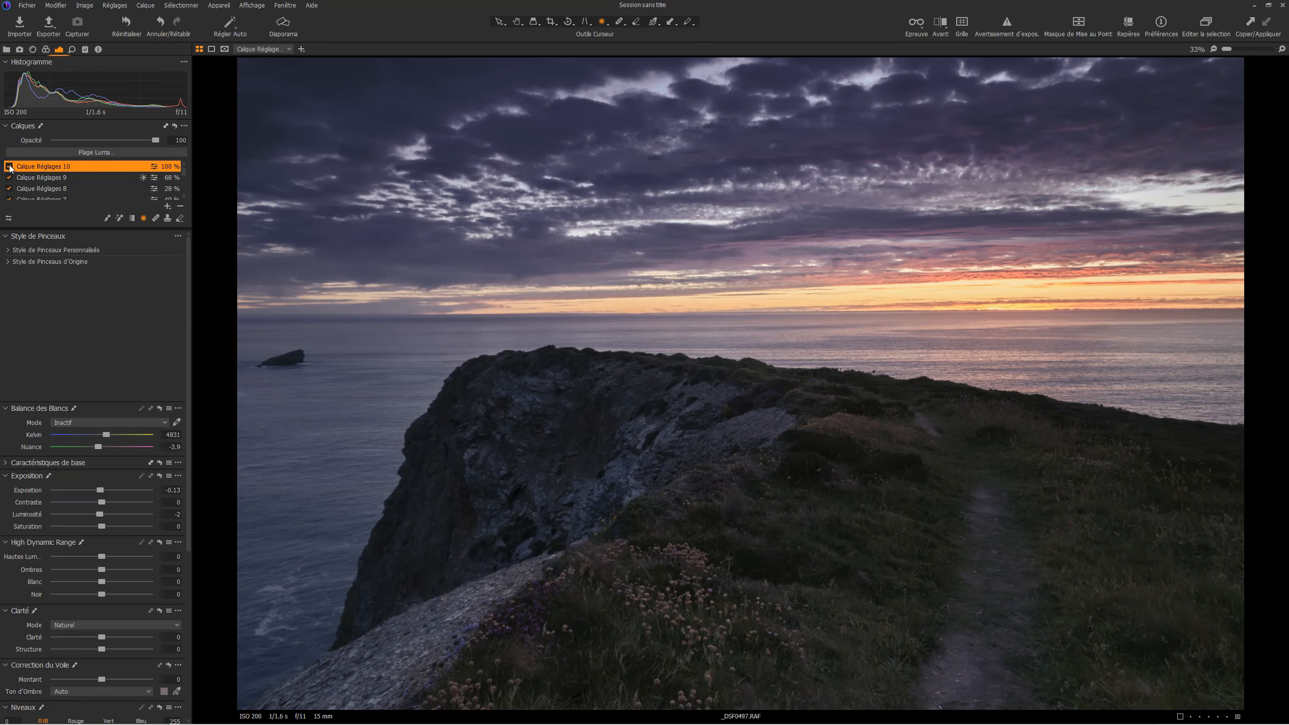
click(9, 168)
click(10, 169)
Step: Compare the original and edited photo, using a before/after split view and sweeping the divider across the image
click(937, 36)
click(937, 35)
click(937, 35)
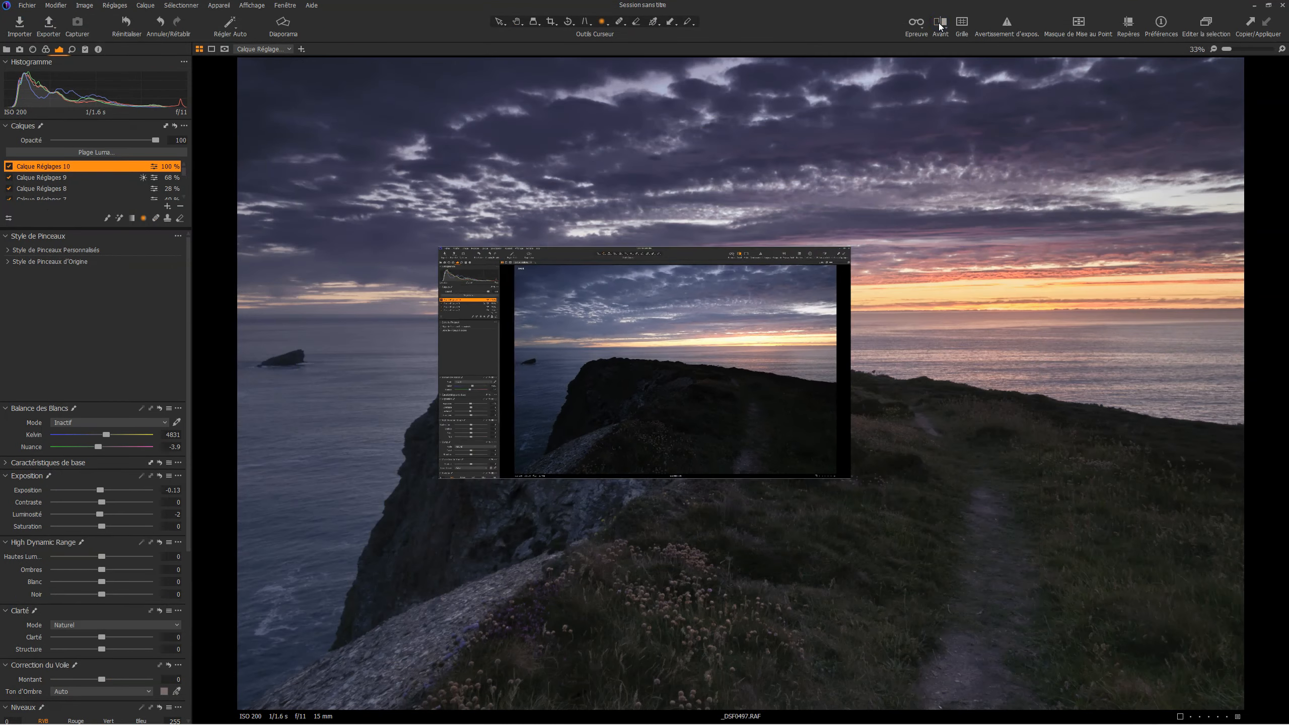
click(938, 22)
click(960, 48)
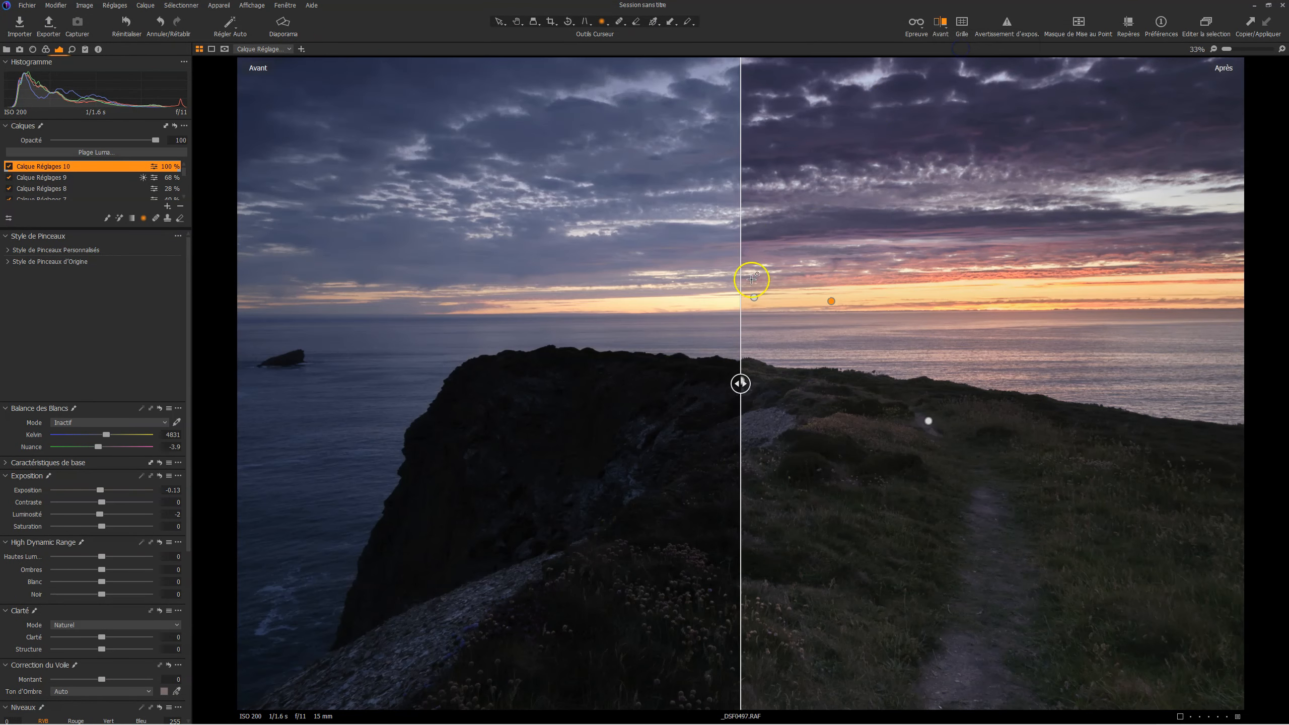
drag(740, 385, 489, 383)
mouse_move(390, 382)
mouse_down()
mouse_move(239, 381)
mouse_move(412, 379)
mouse_move(396, 382)
mouse_up()
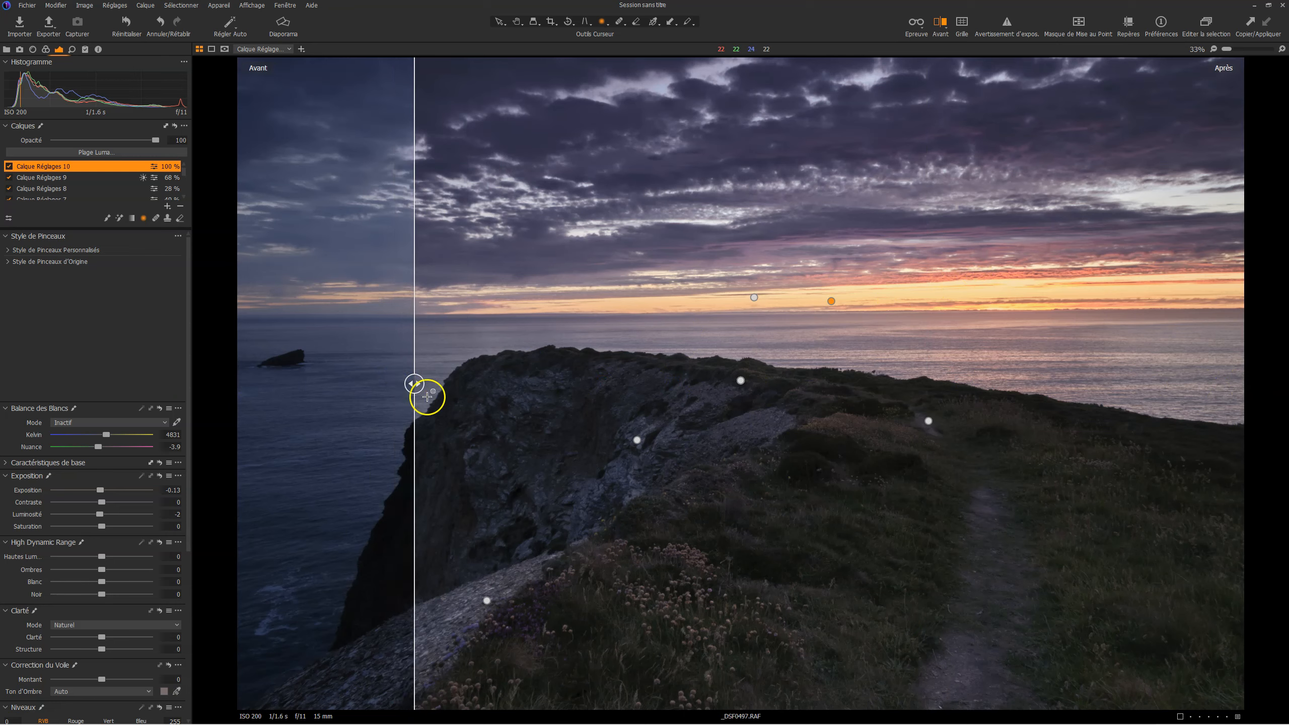
Step: Shift the before/after divider slightly over the cliff edge and close the split comparison
drag(413, 383, 453, 383)
click(947, 22)
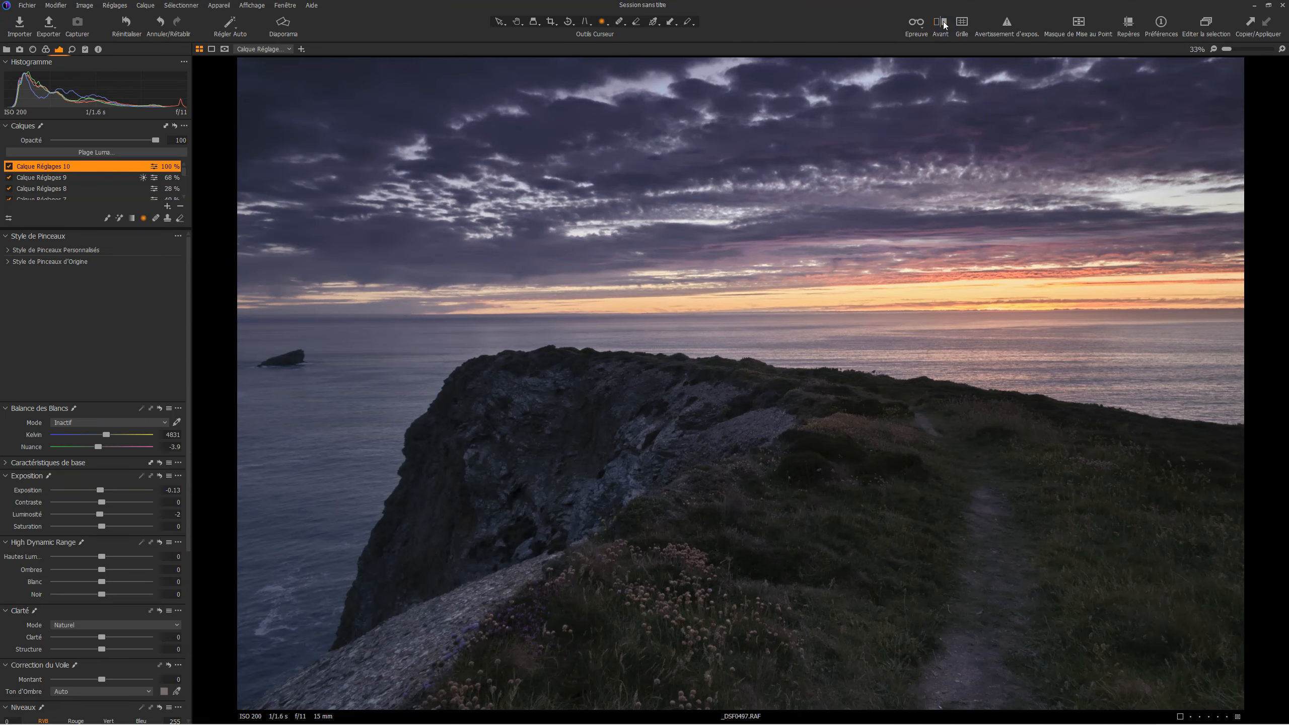
Step: Turn on proofing, review the edited photo in a full-screen slideshow and exit it
click(912, 25)
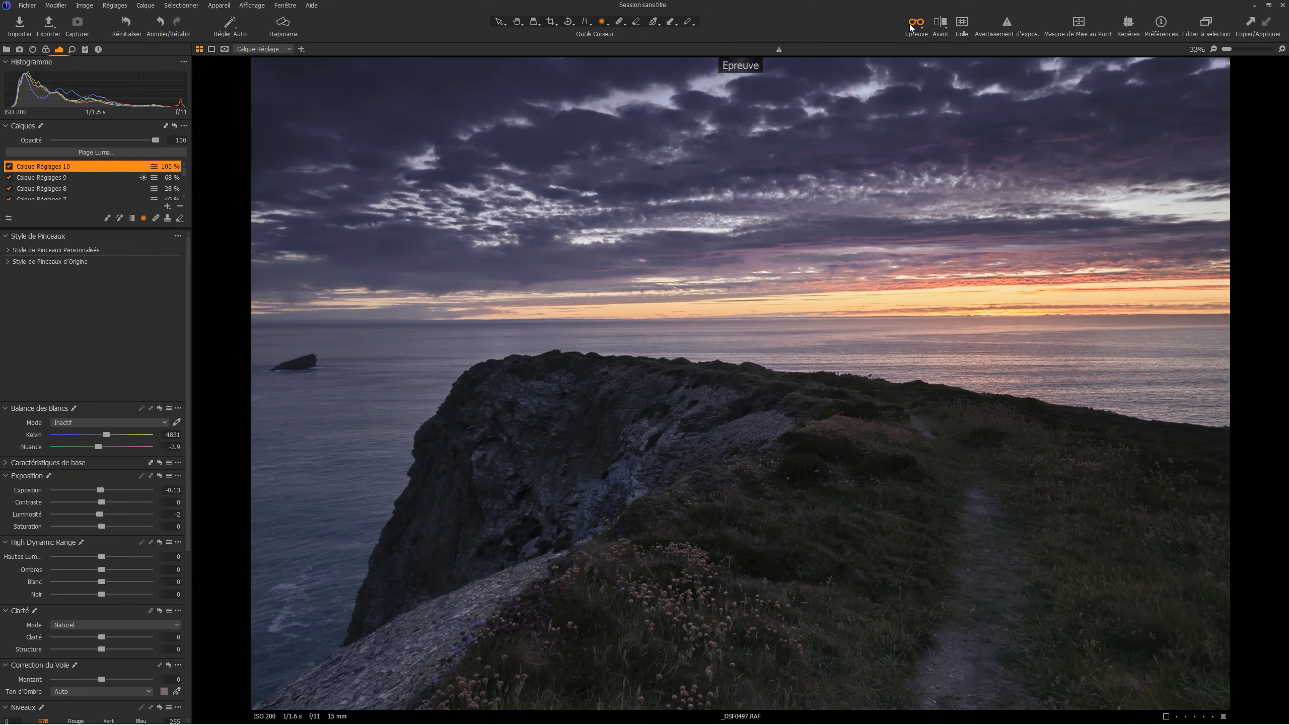
click(283, 22)
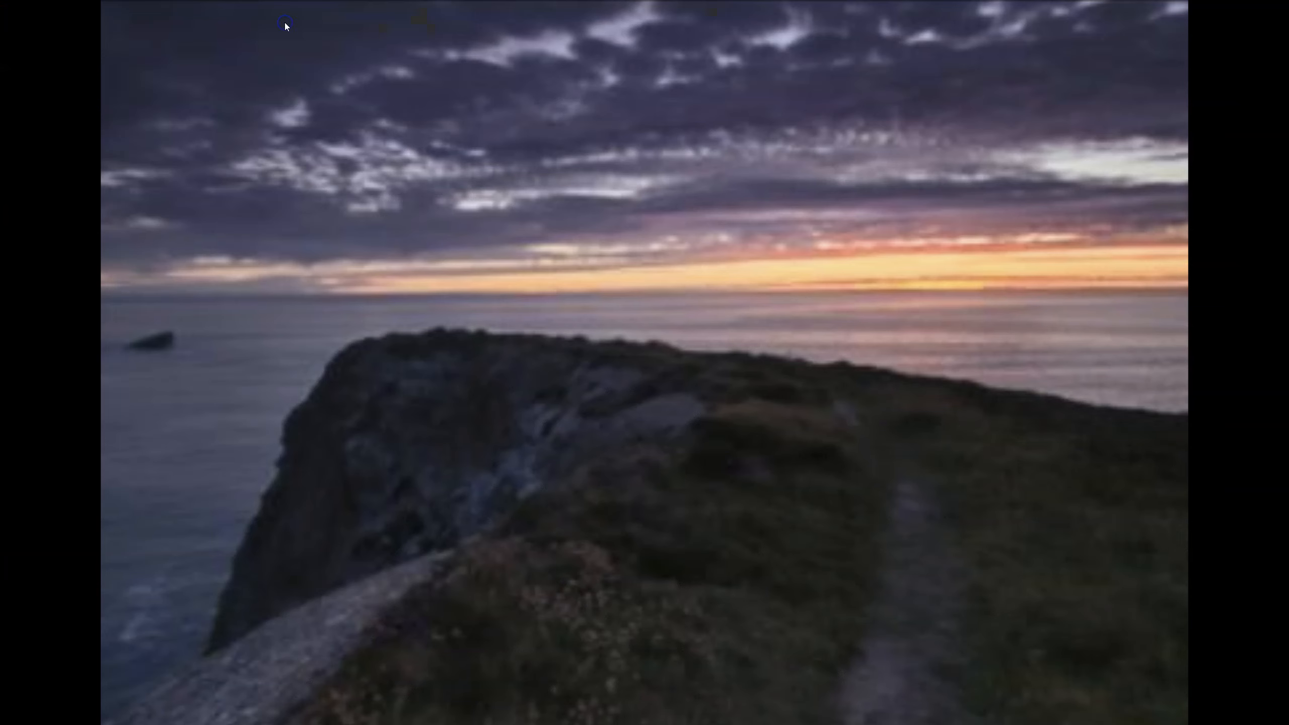
click(620, 693)
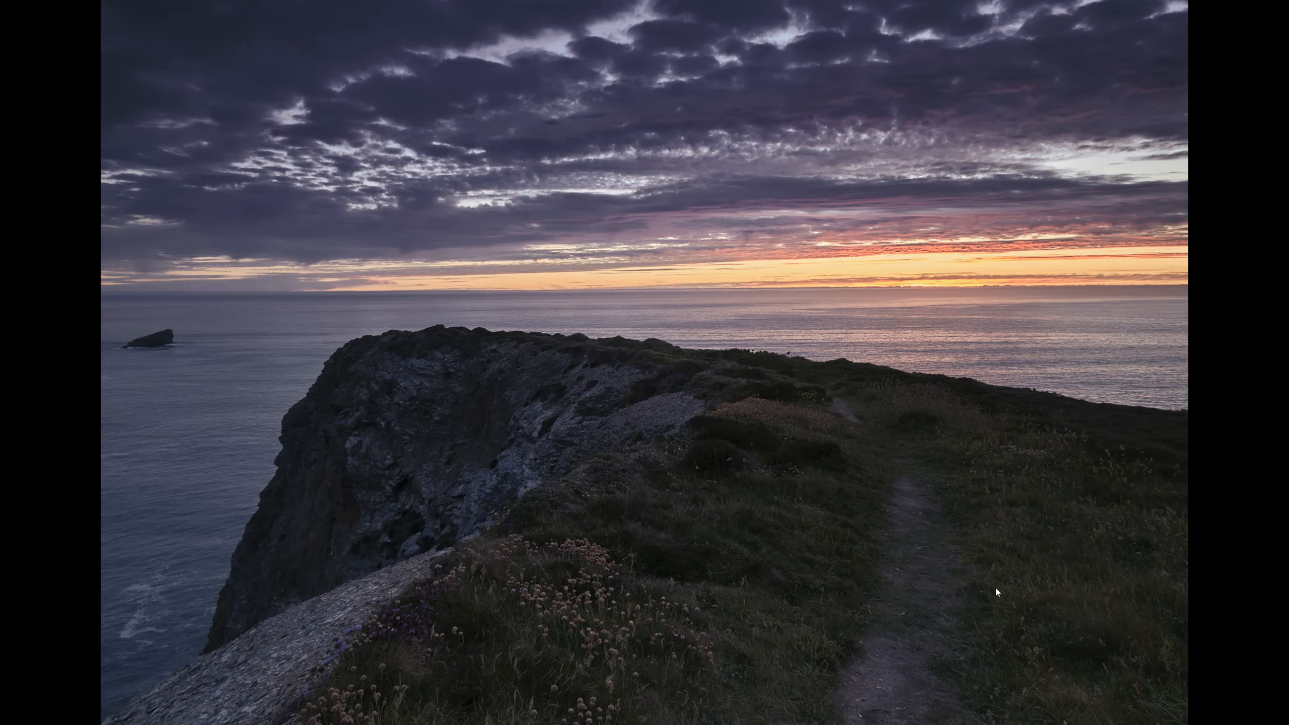
click(919, 542)
click(918, 540)
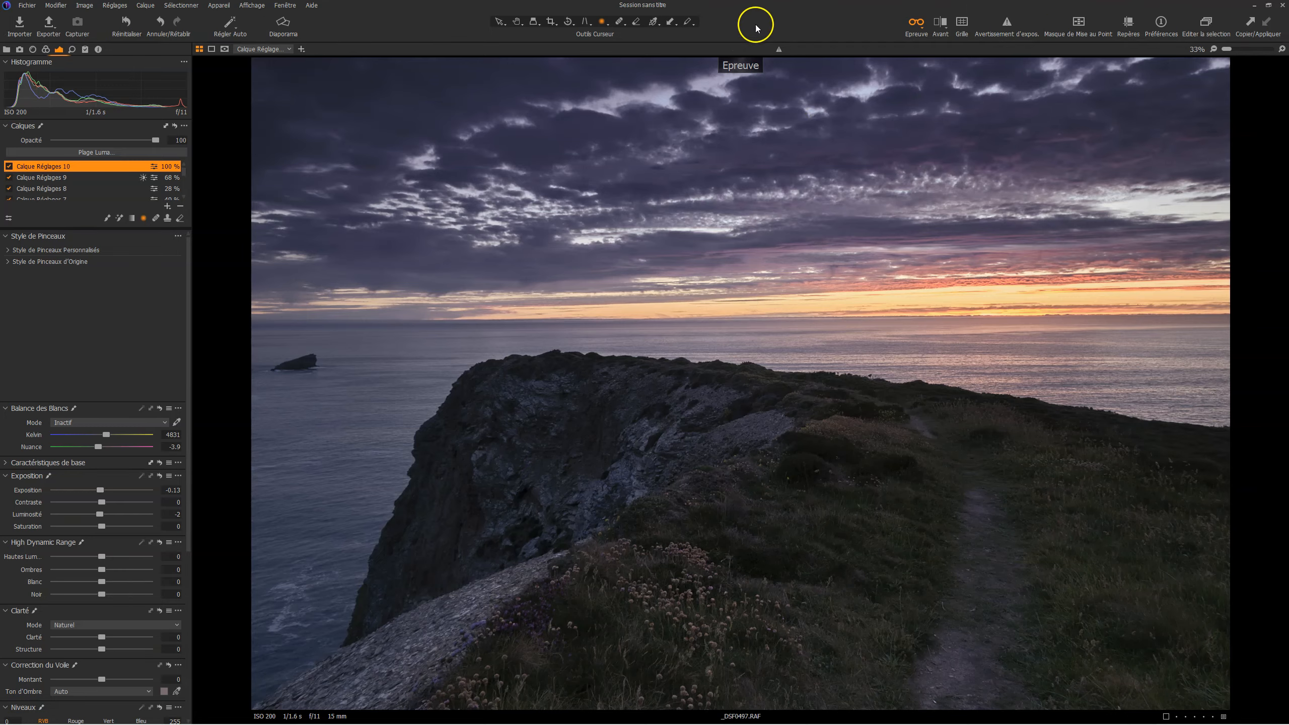
Step: Turn off proofing and switch repeatedly between the full original and the edited photo to compare them
click(921, 21)
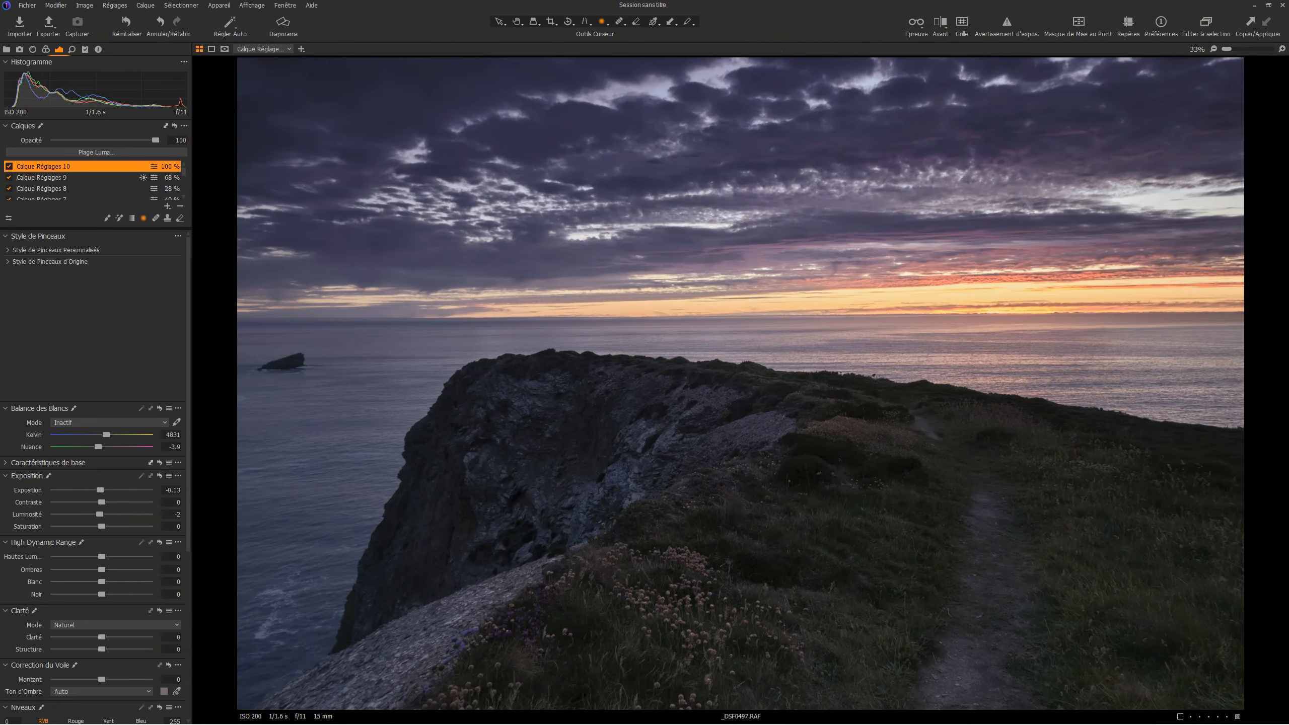
key(y)
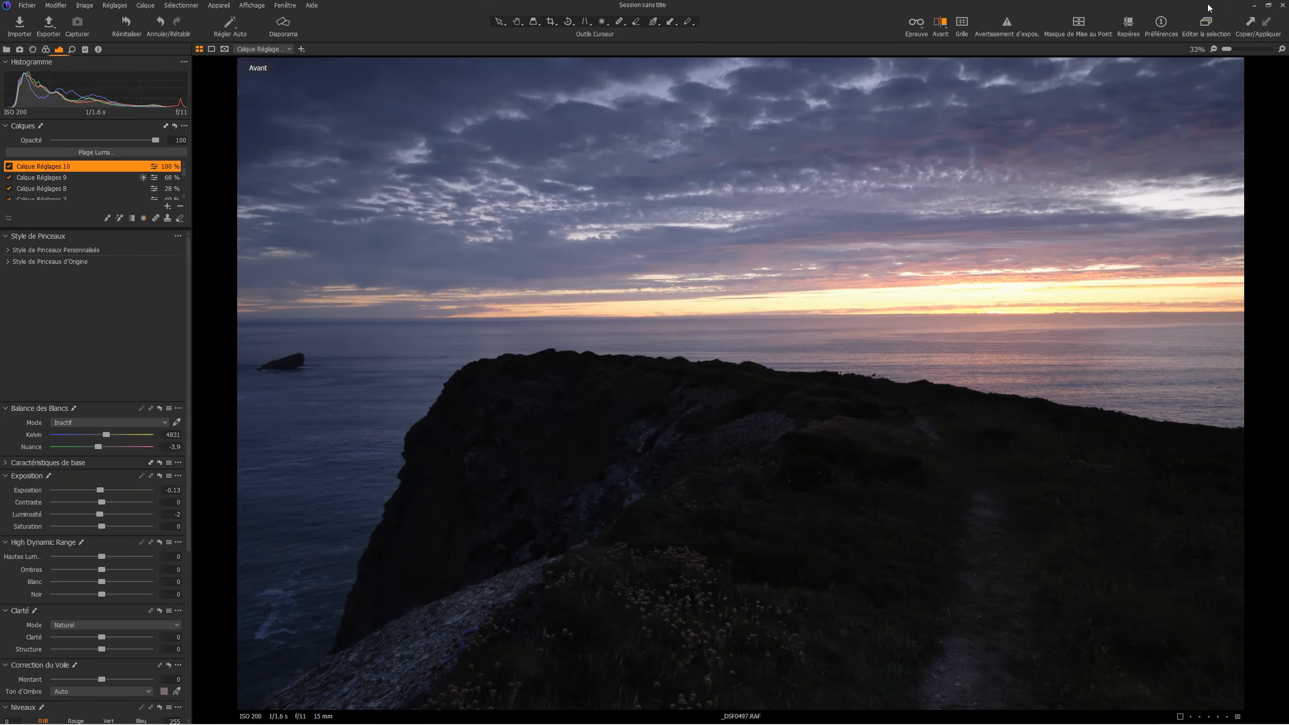
key(y)
key(y)
key(y)
key(y)
key(y)
key(y)
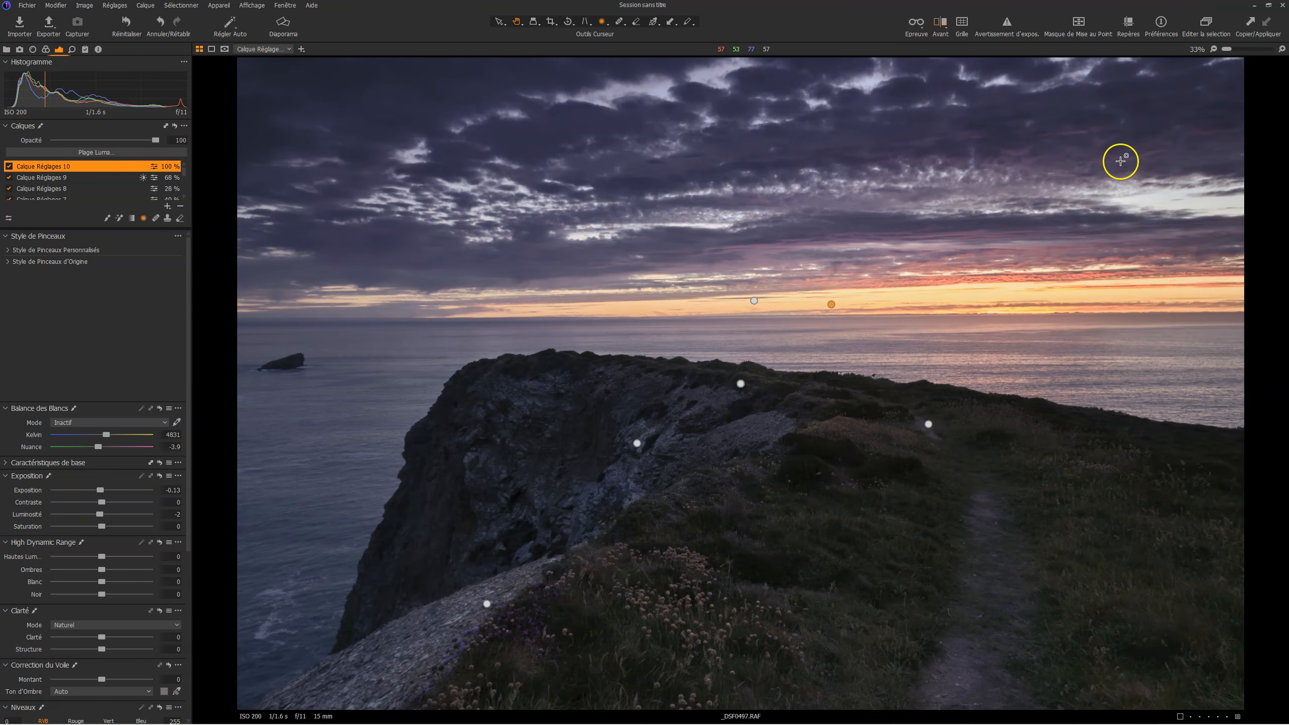
key(y)
key(y)
Step: Turn proofing back on and start the full-screen slideshow of the edited photo again
click(914, 23)
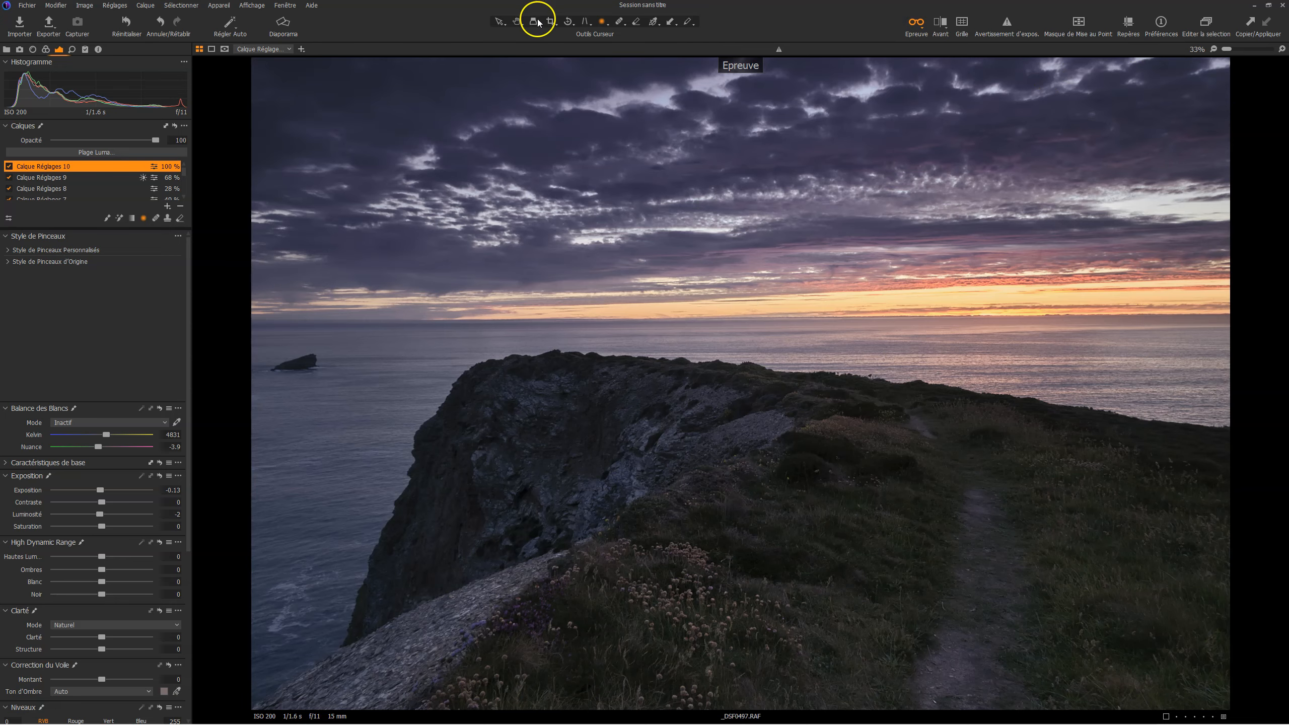
click(282, 26)
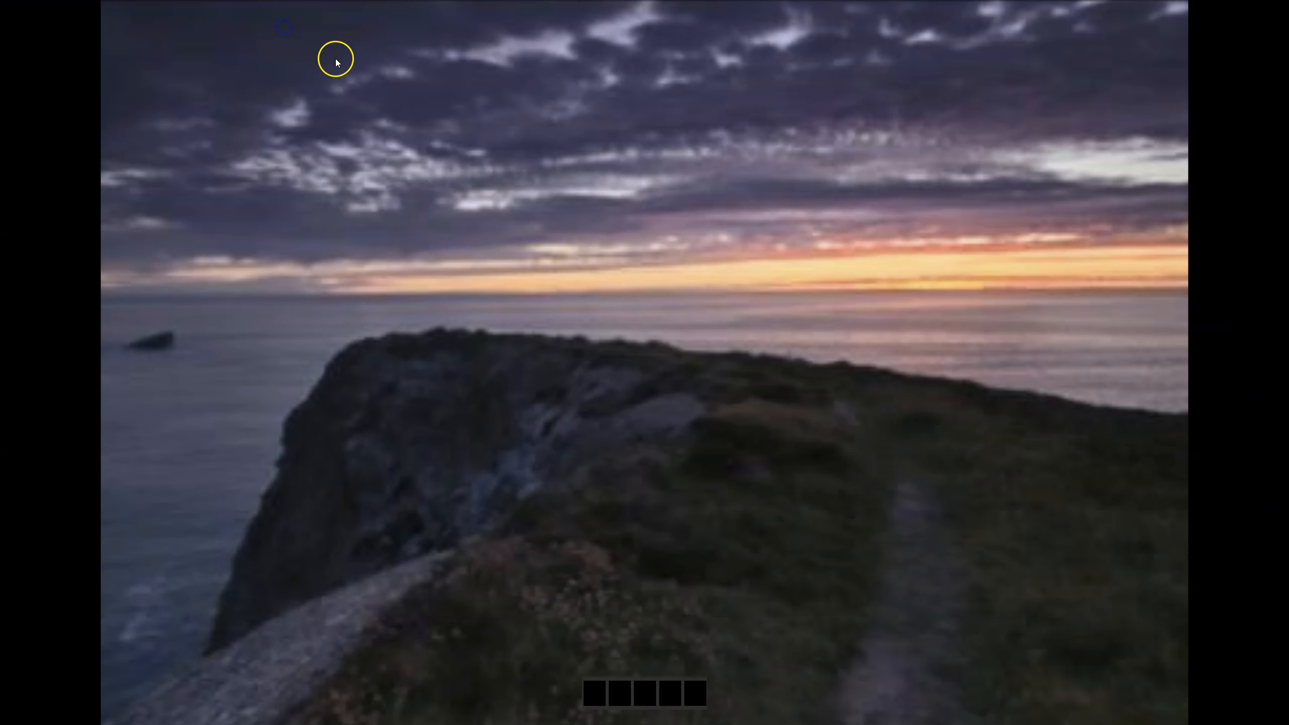